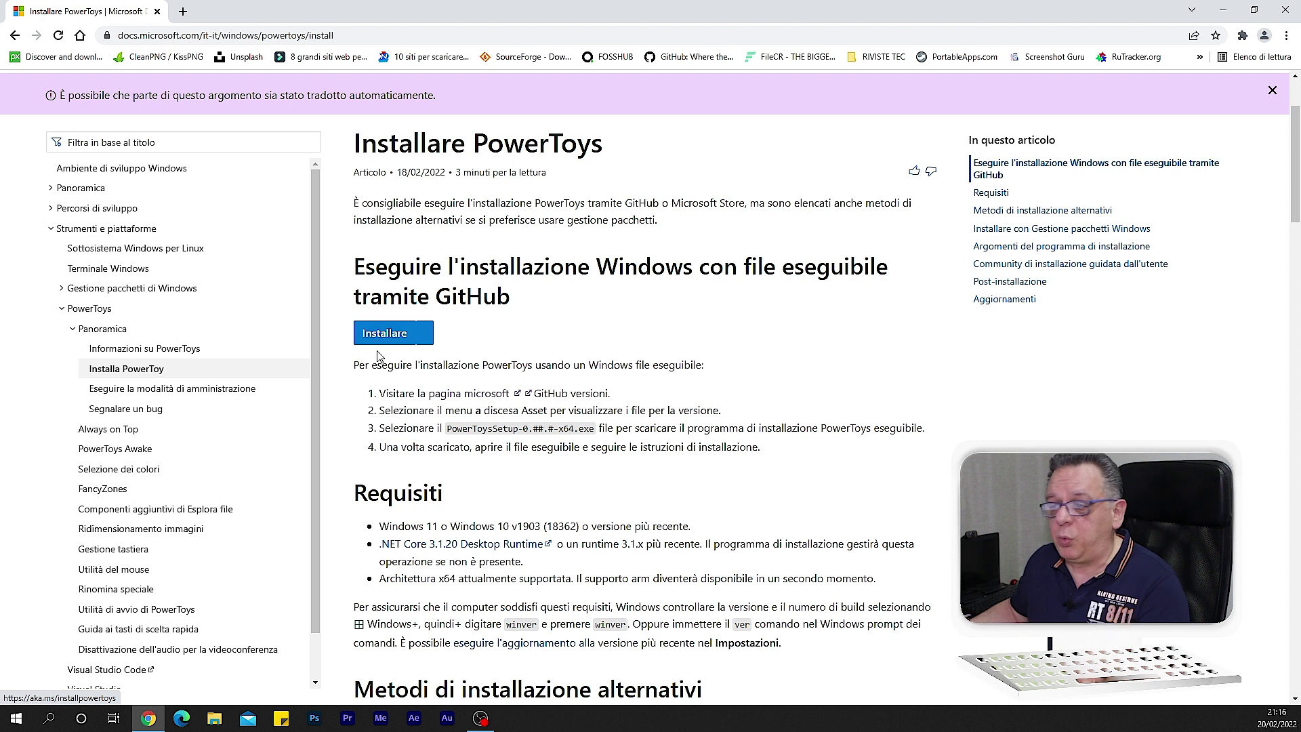
Start the PowerToys installation from the GitHub section of the Installare PowerToys documentation page
left_click(385, 334)
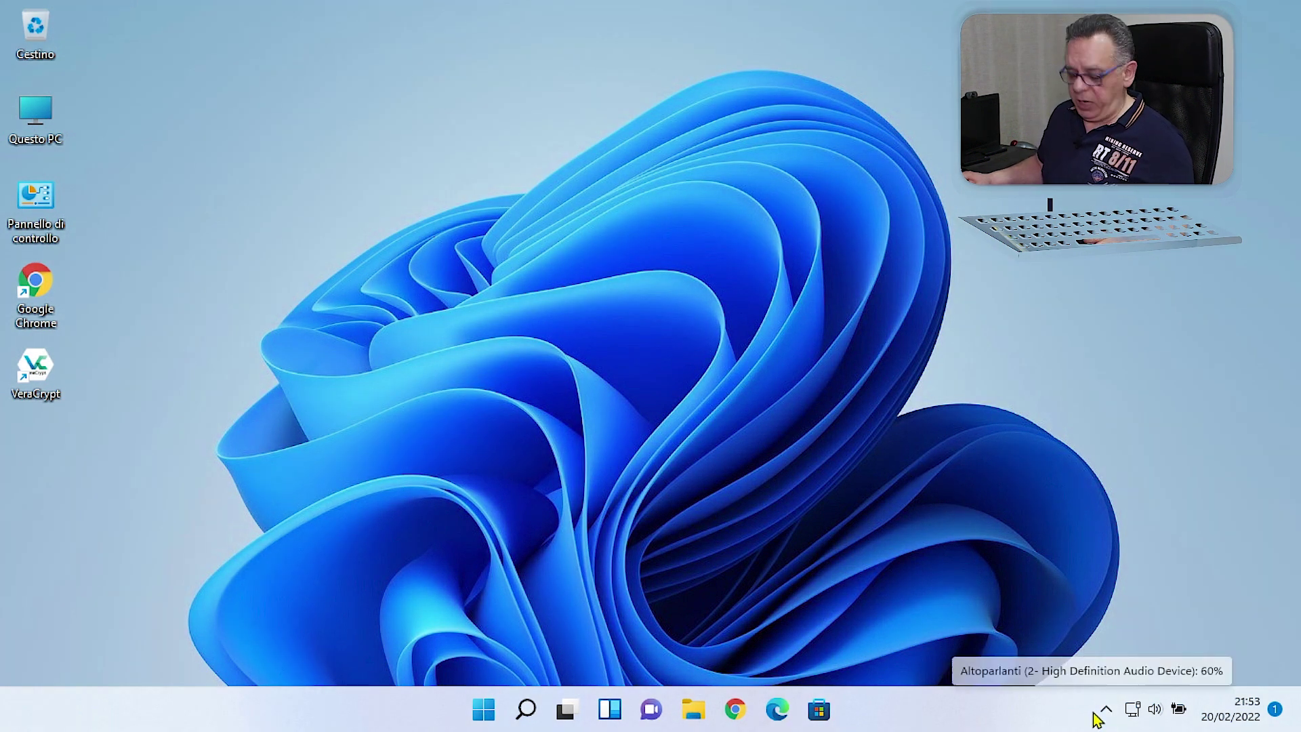
Open the settings window of the running PowerToys and show its Generale page
key("super+plus")
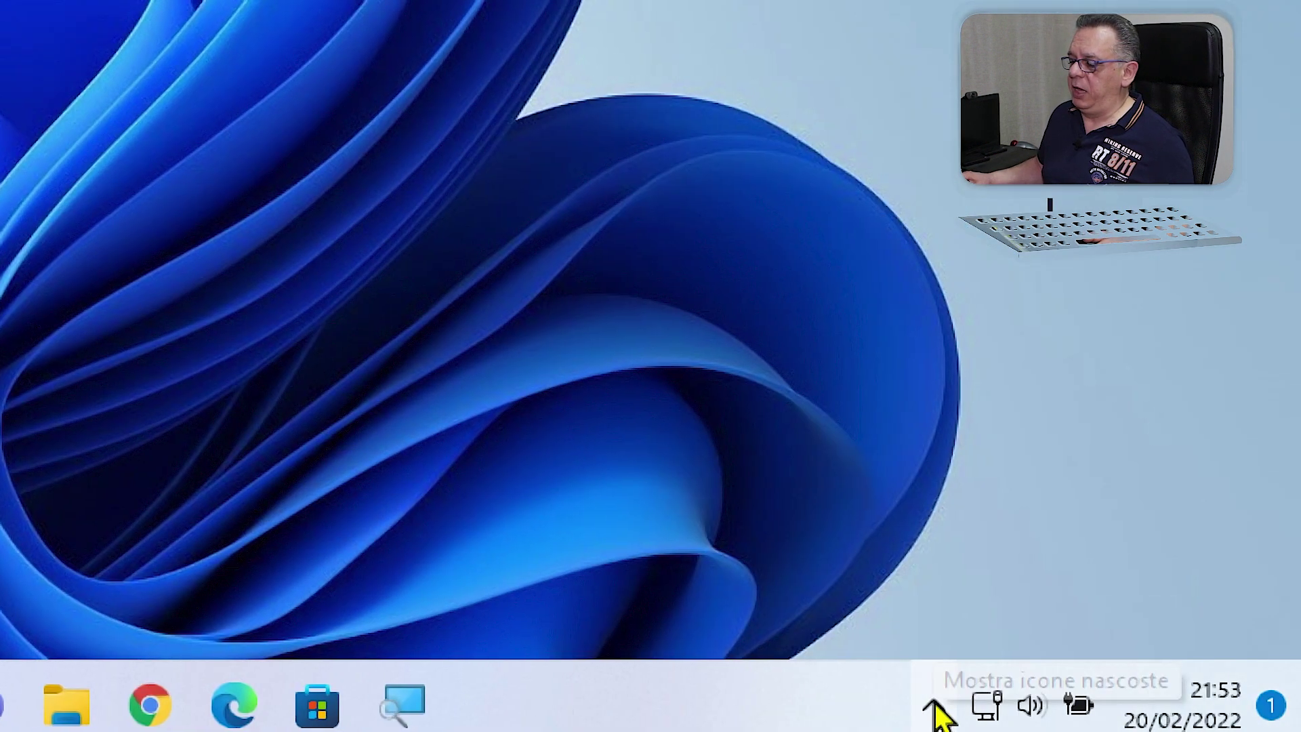
left_click(933, 708)
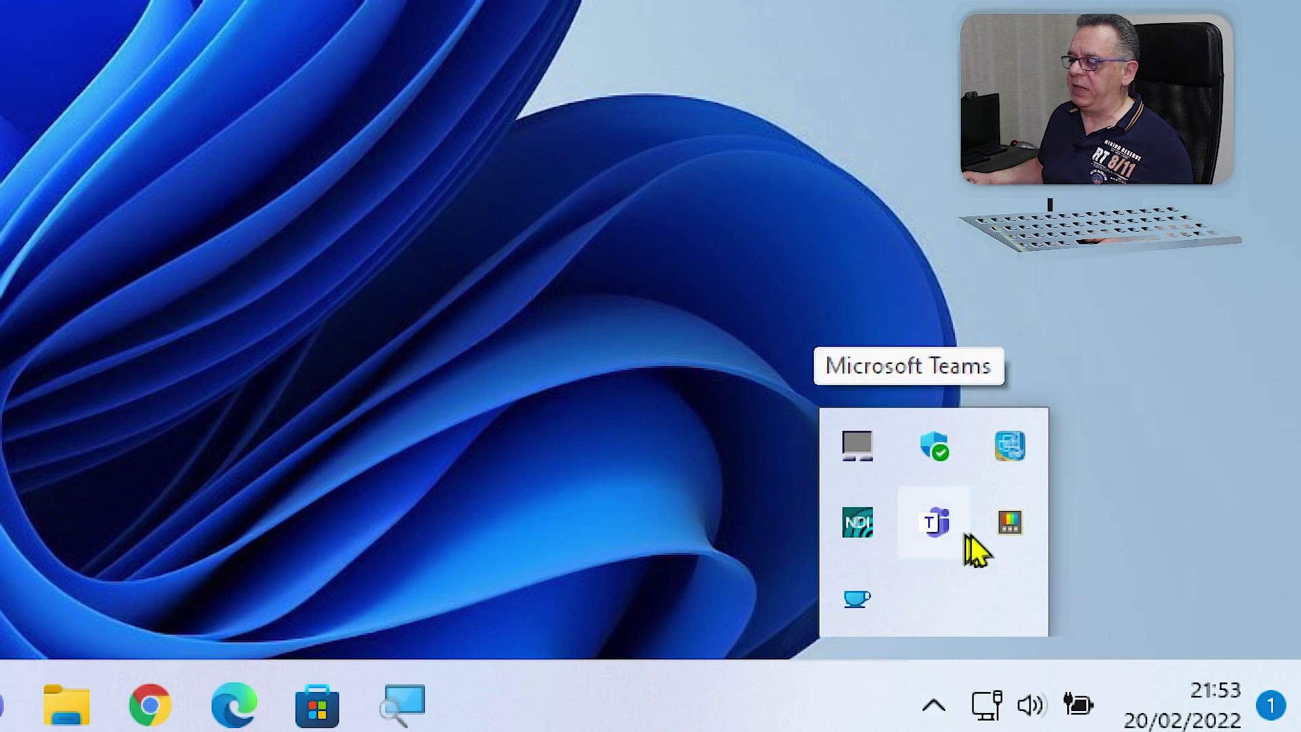
right_click(1011, 530)
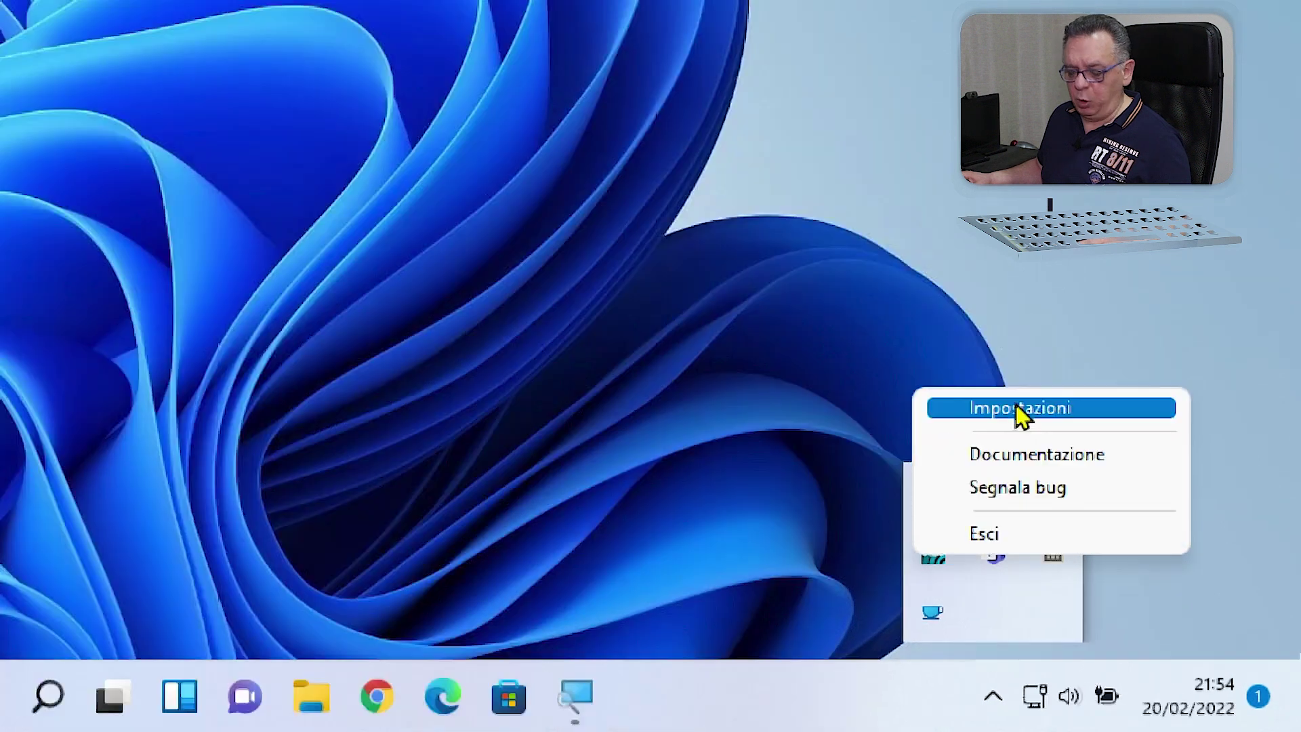
left_click(1016, 408)
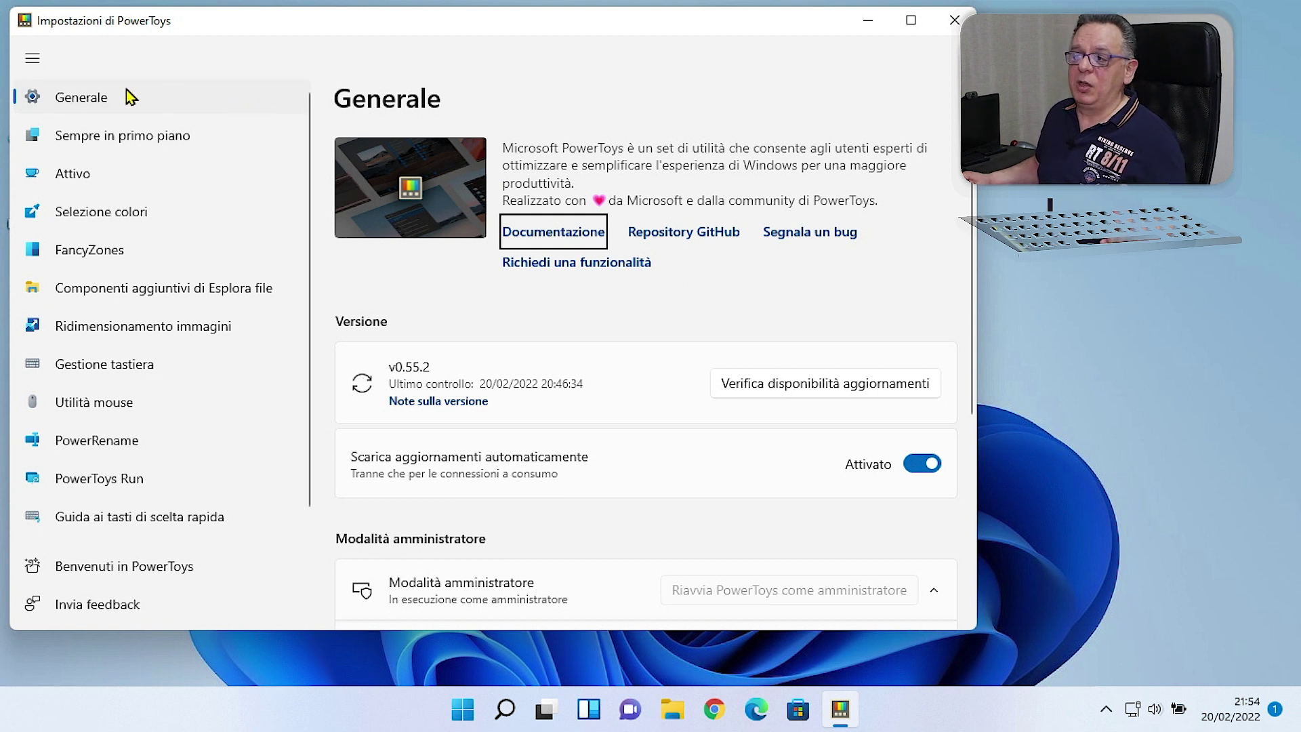
left_click(91, 105)
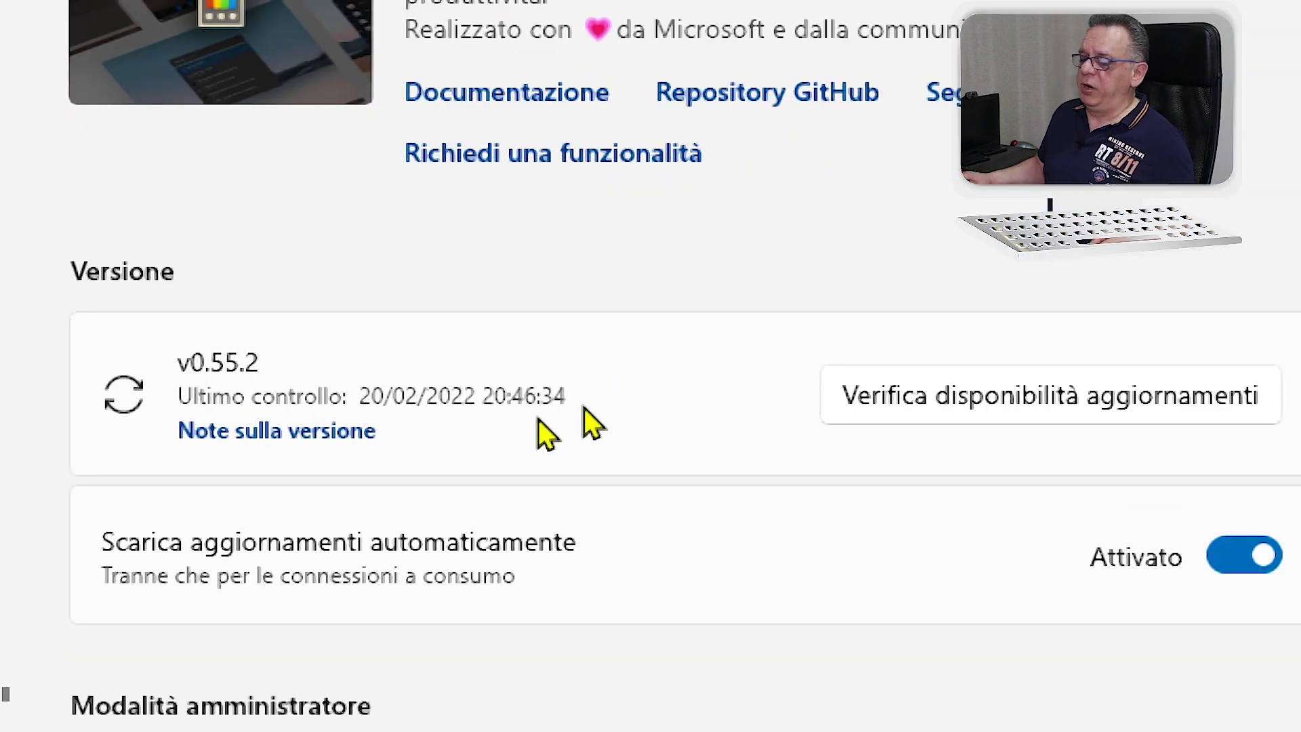
Review the general settings for version updates, administrator mode and startup, and look at the available app themes
scroll(796, 601, "down", 2)
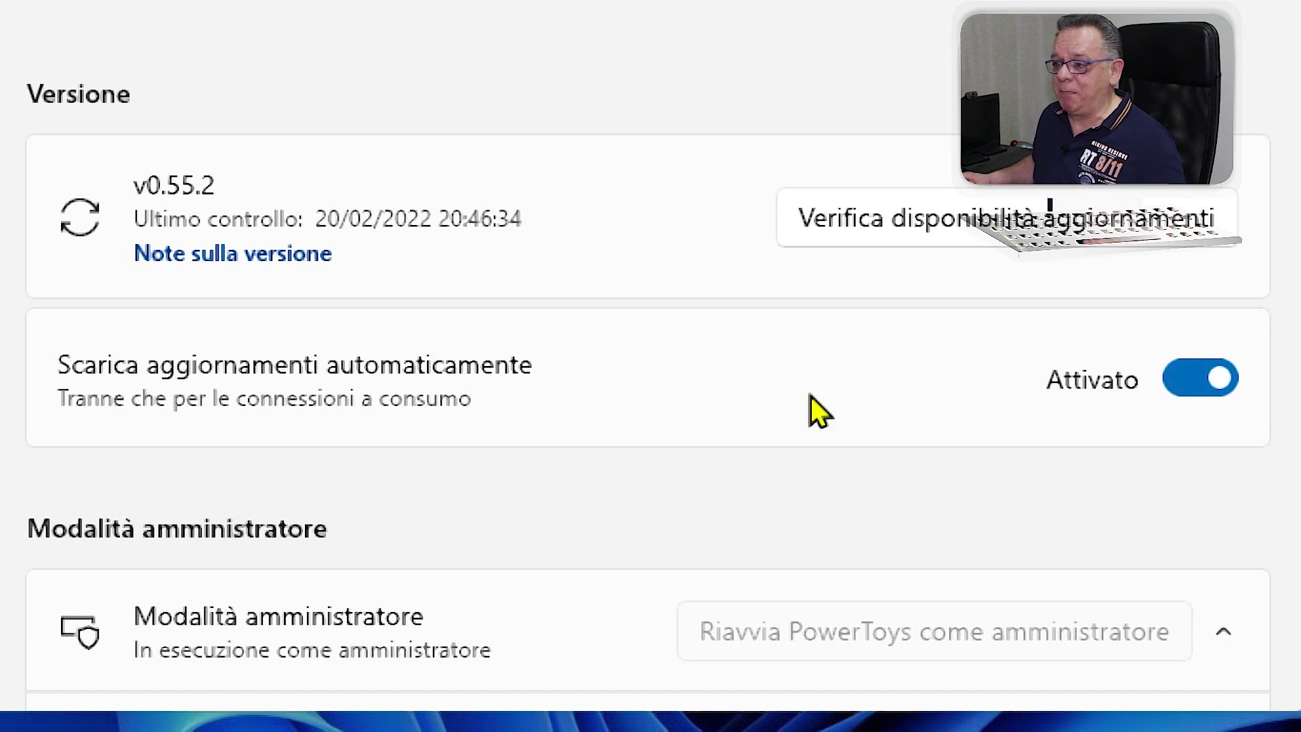
scroll(767, 429, "down", 5)
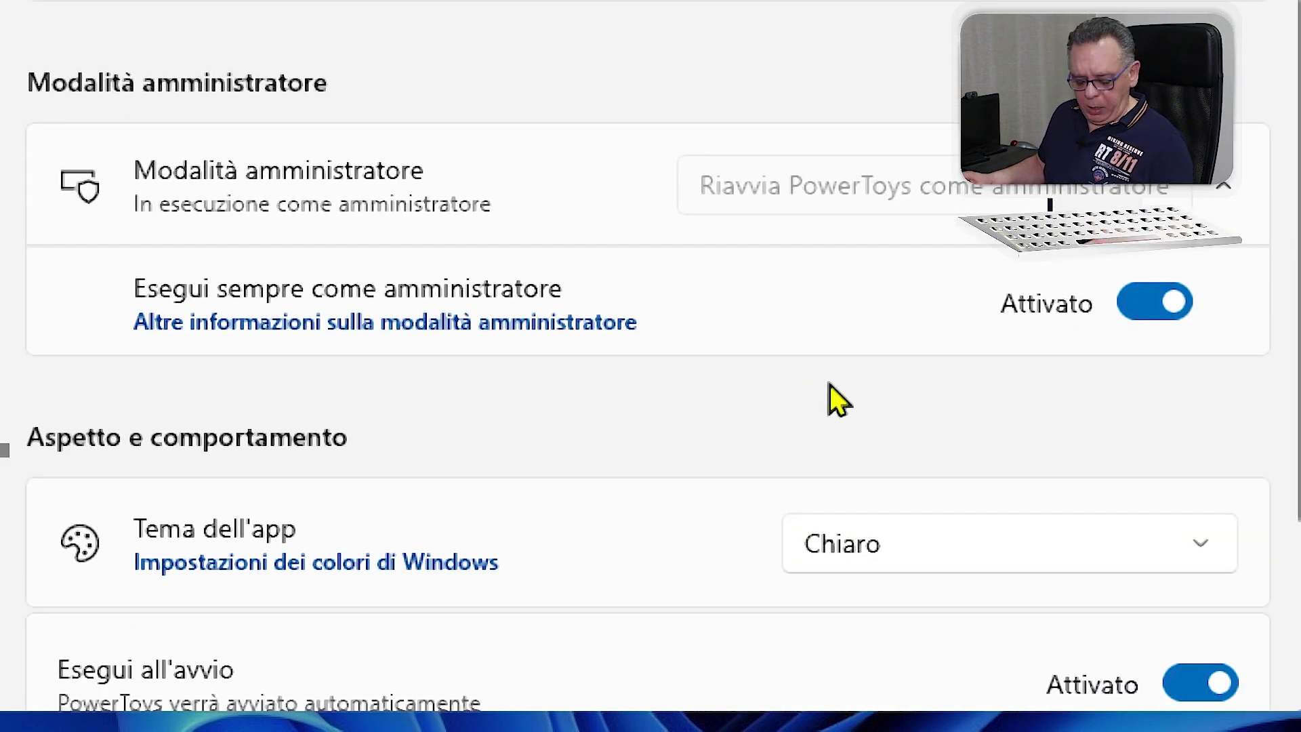
scroll(996, 244, "up", 2)
scroll(932, 47, "up", 1)
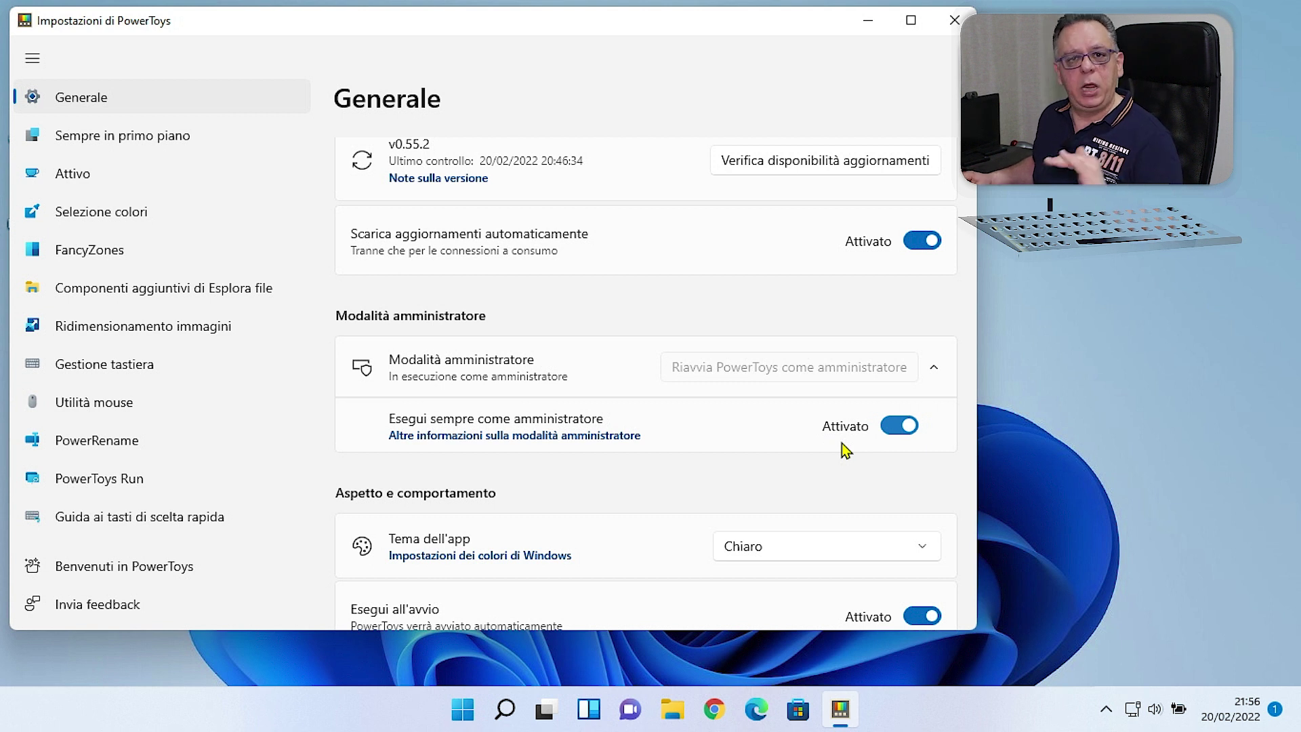
scroll(841, 444, "down", 3)
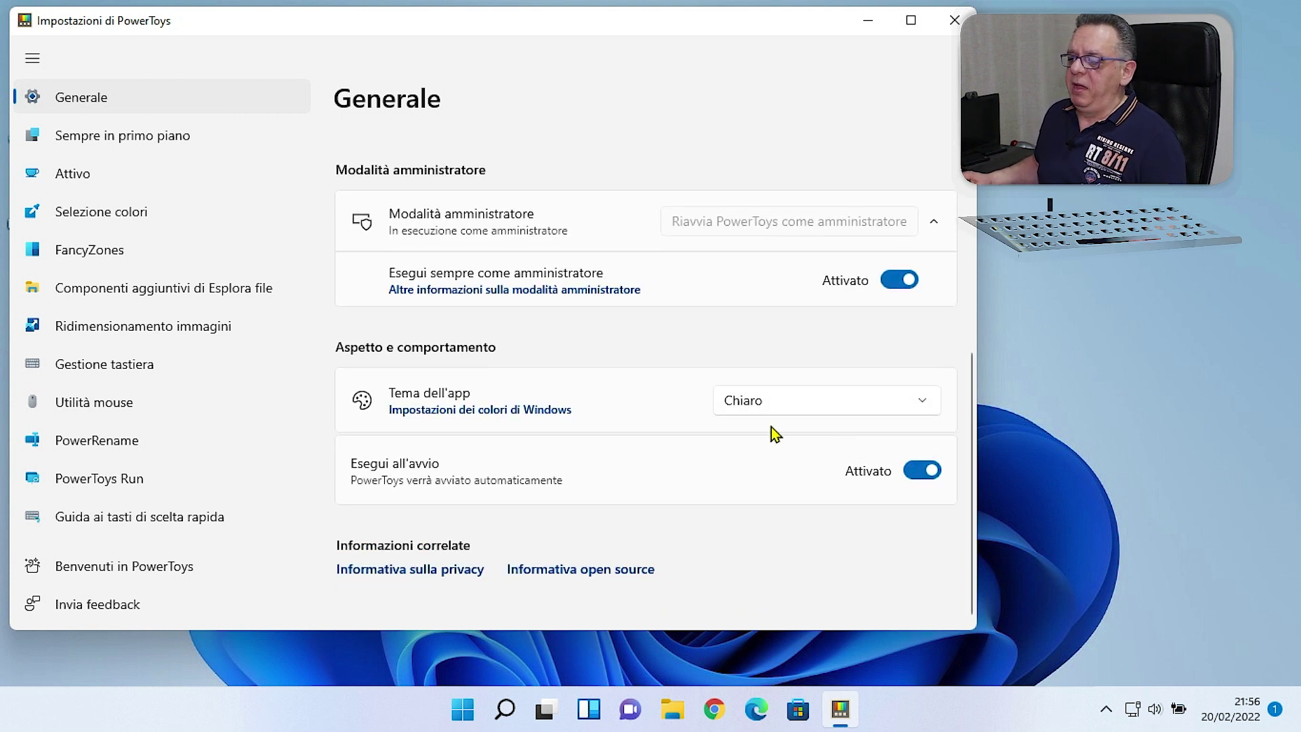
left_click(754, 405)
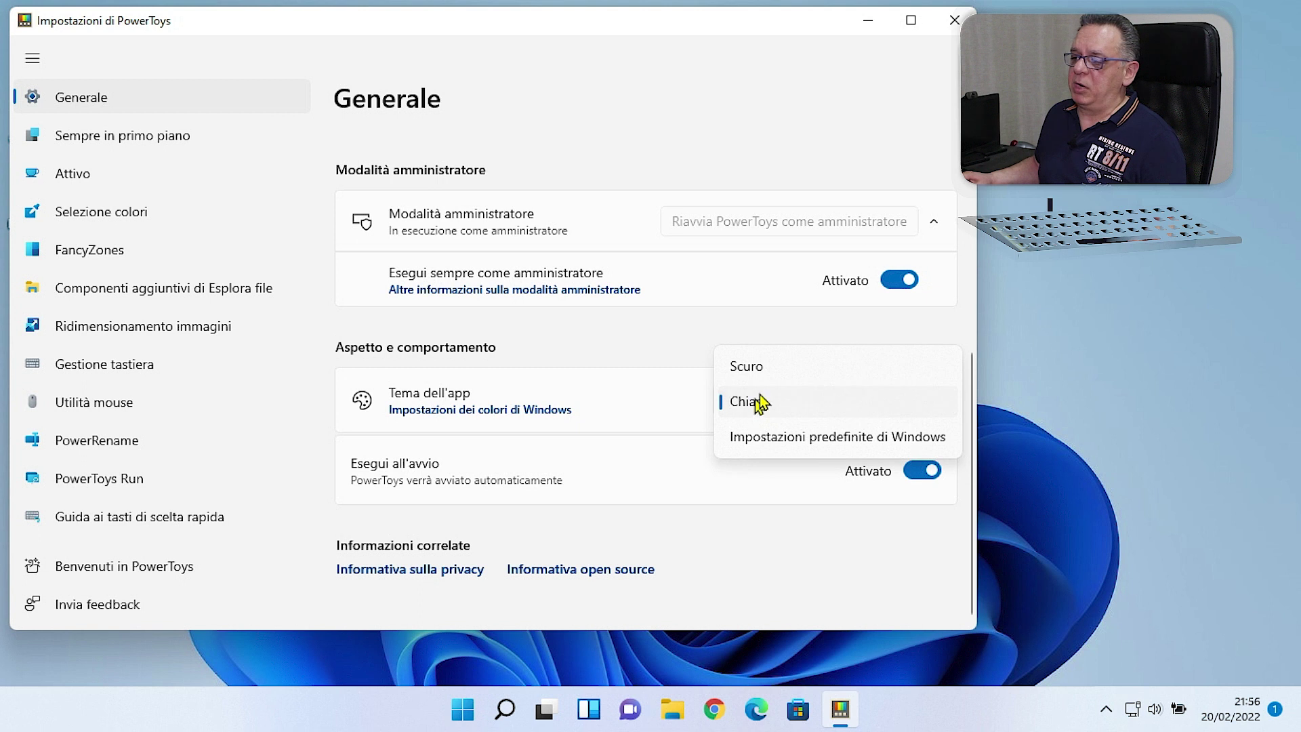
left_click(685, 474)
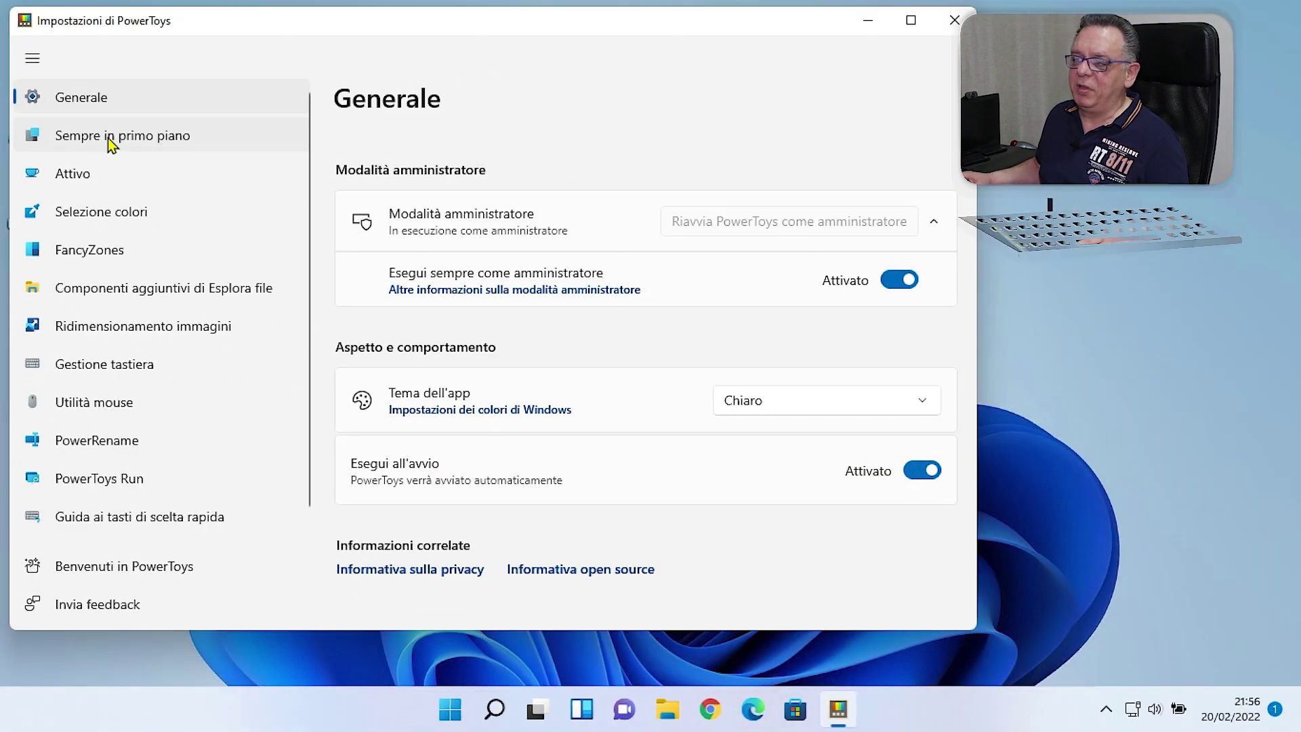
Show the Sempre in primo piano settings, and briefly open and dismiss the Windows Start menu
left_click(112, 142)
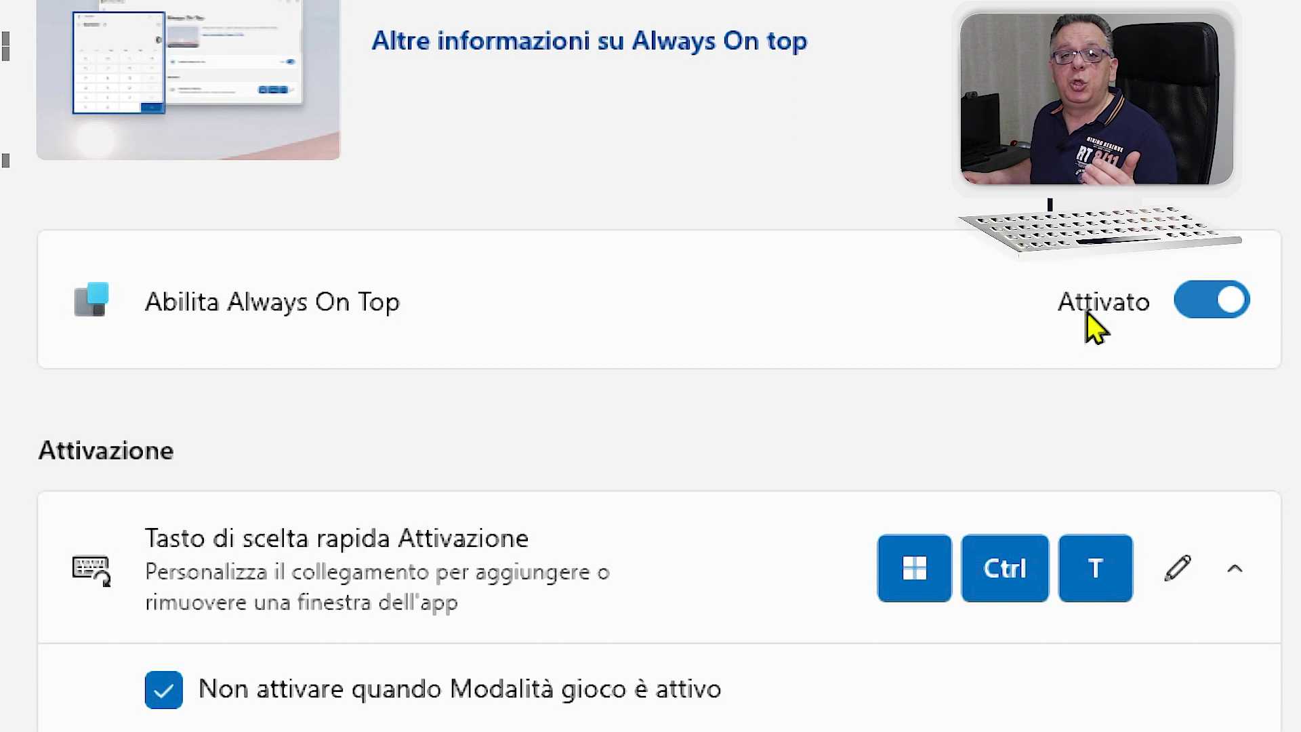
key("super")
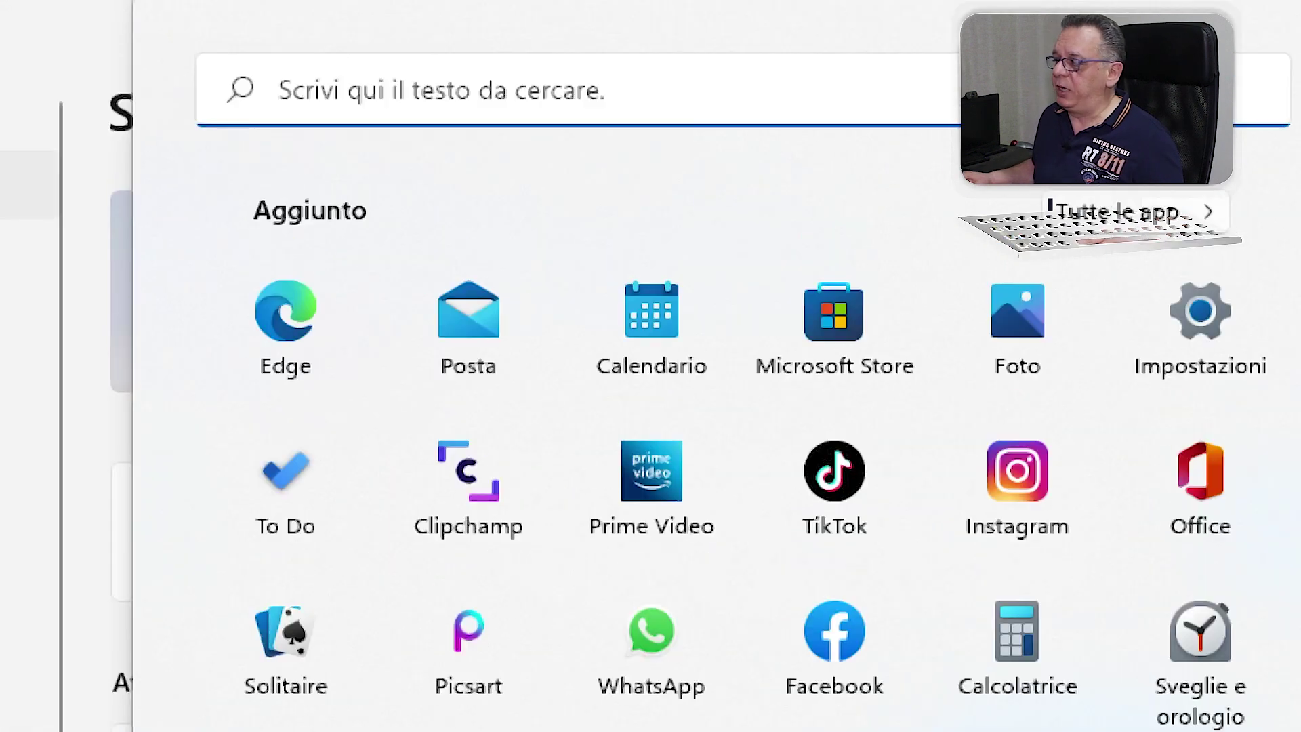
key("super")
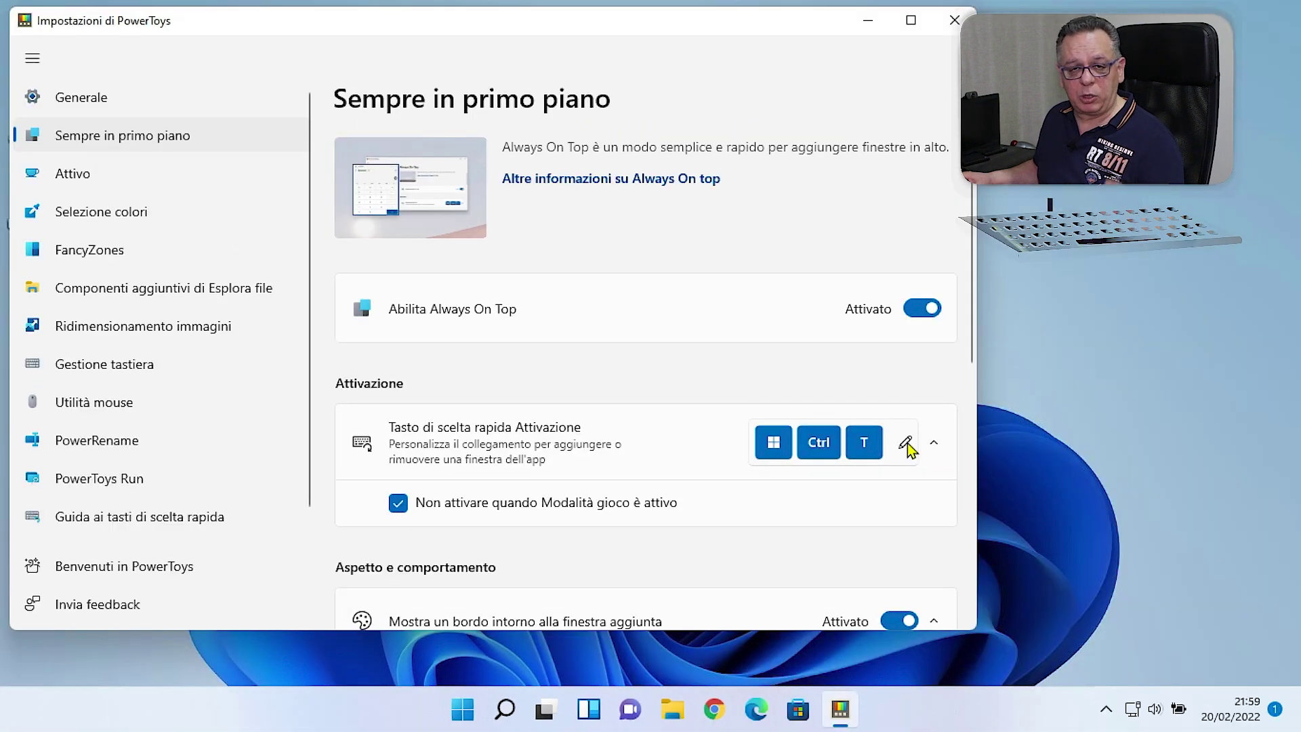
Try Win+T as the activation shortcut for Always On Top and discard the change
left_click(905, 443)
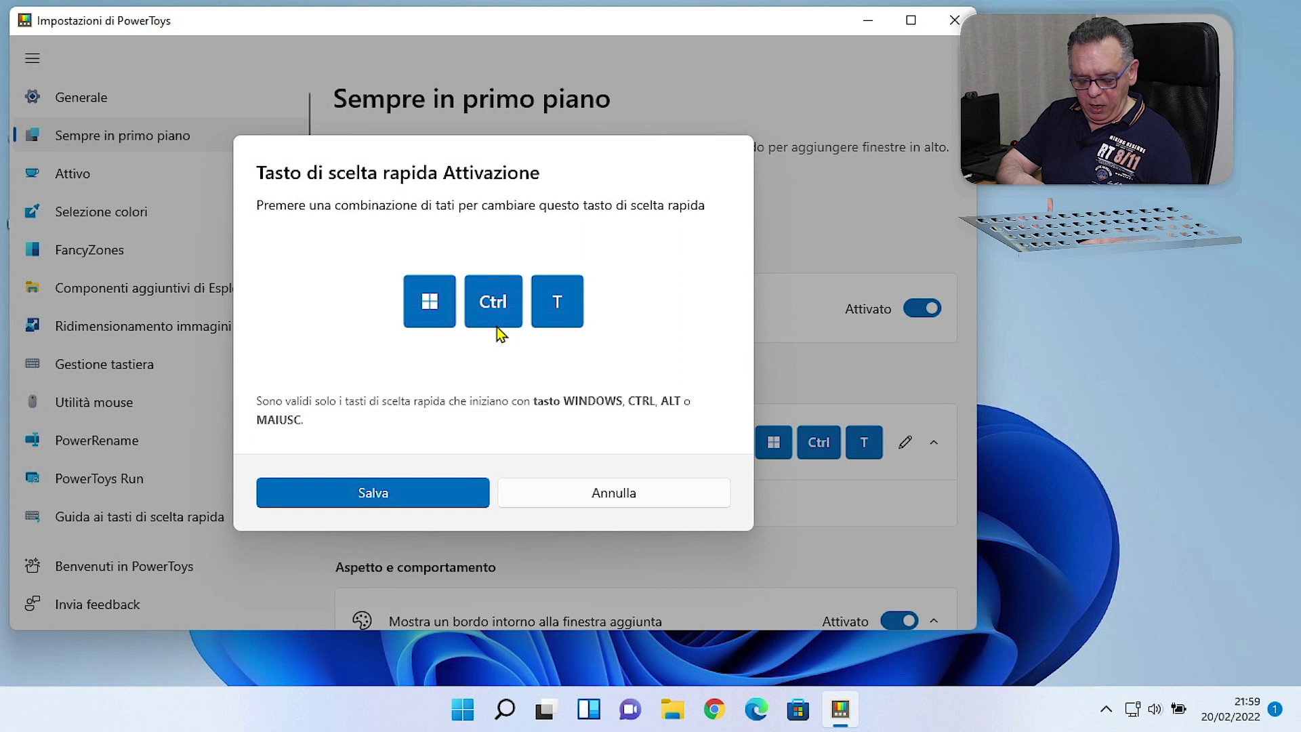
key("super")
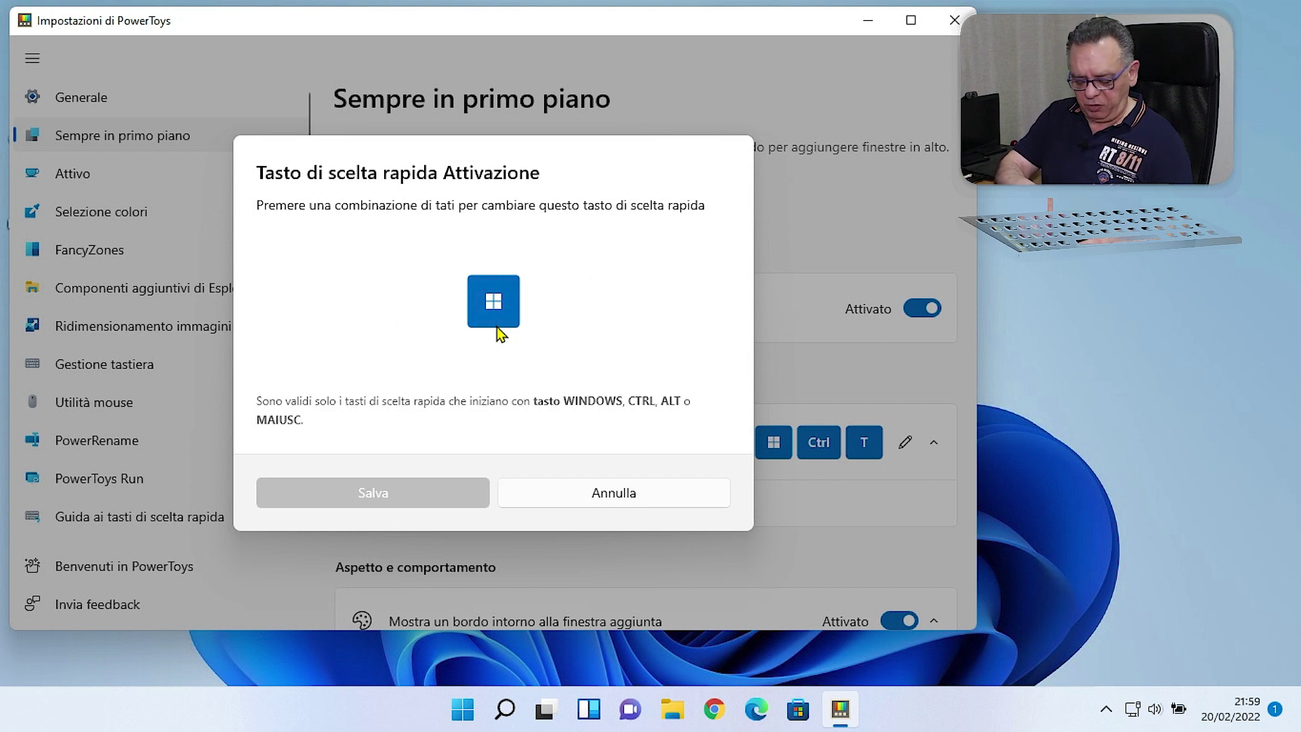
key("super+t")
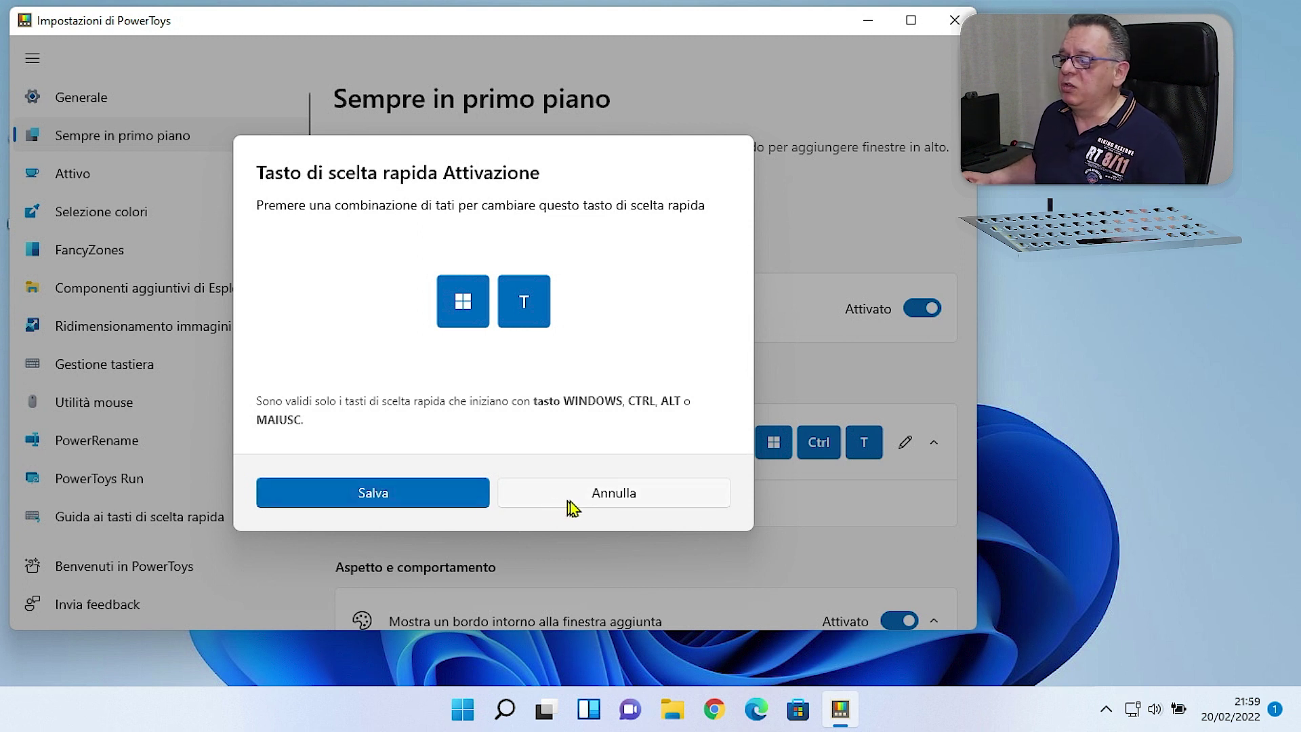
left_click(603, 488)
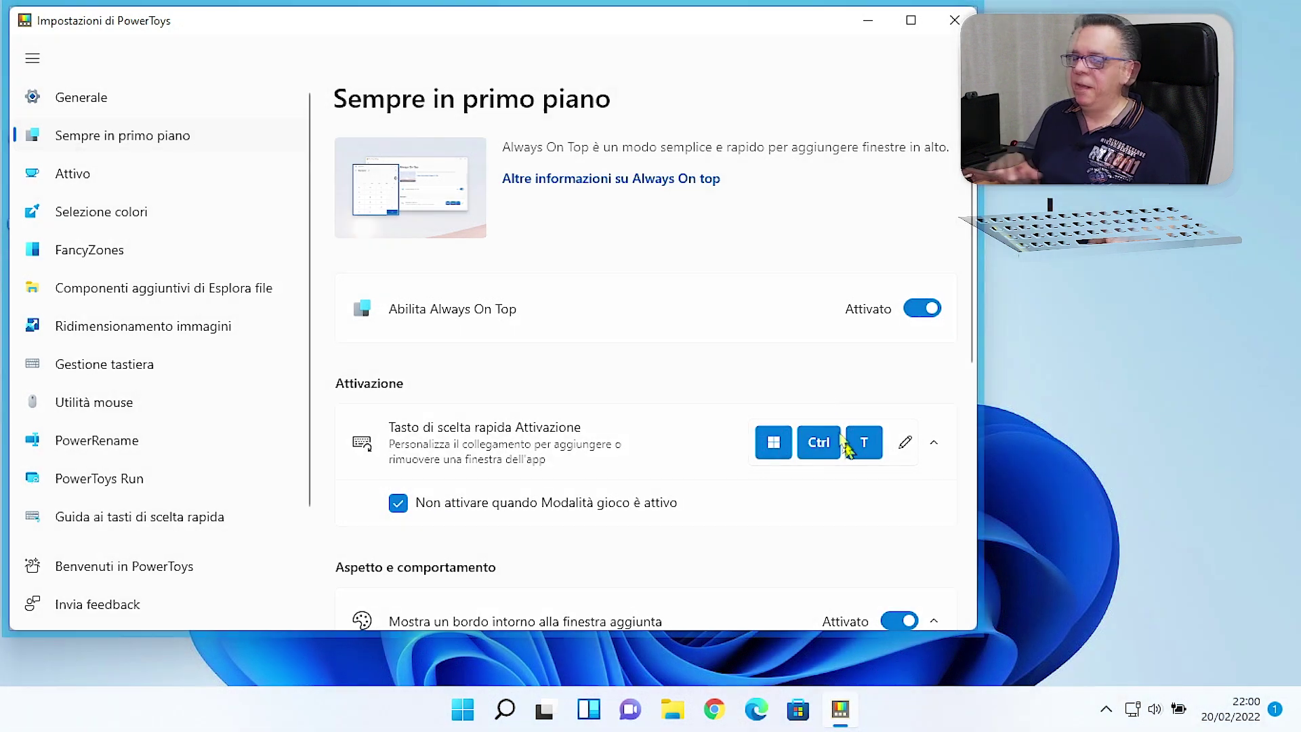
Pin the PowerToys settings window always on top and test it by opening and closing a Chrome window
key("ctrl+super+t")
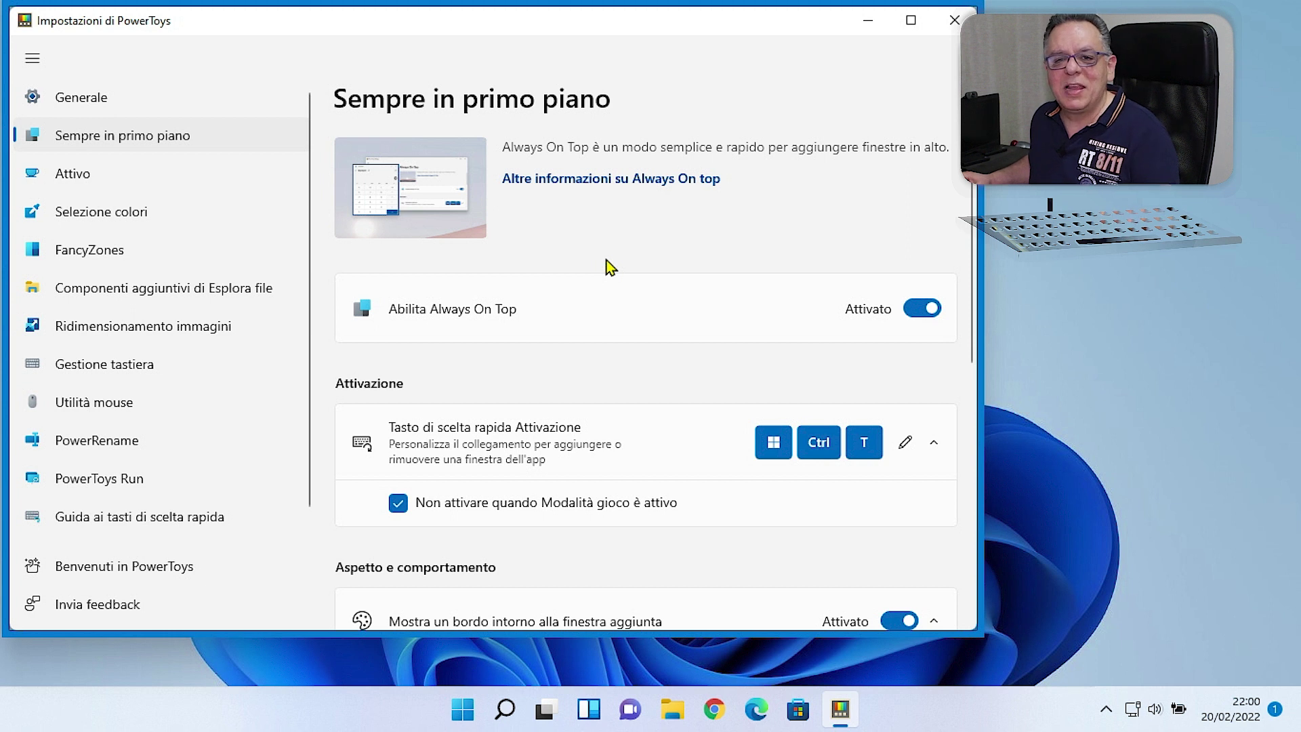
left_click(715, 710)
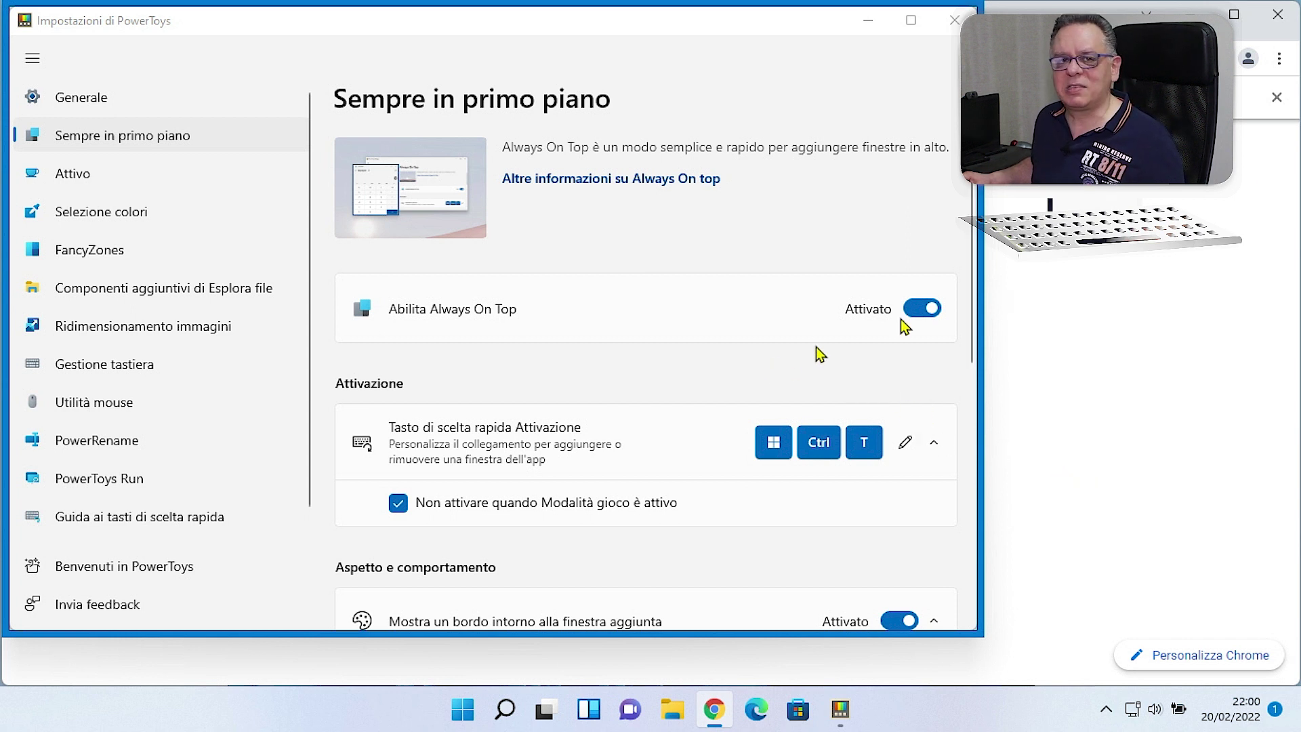
left_click(1277, 15)
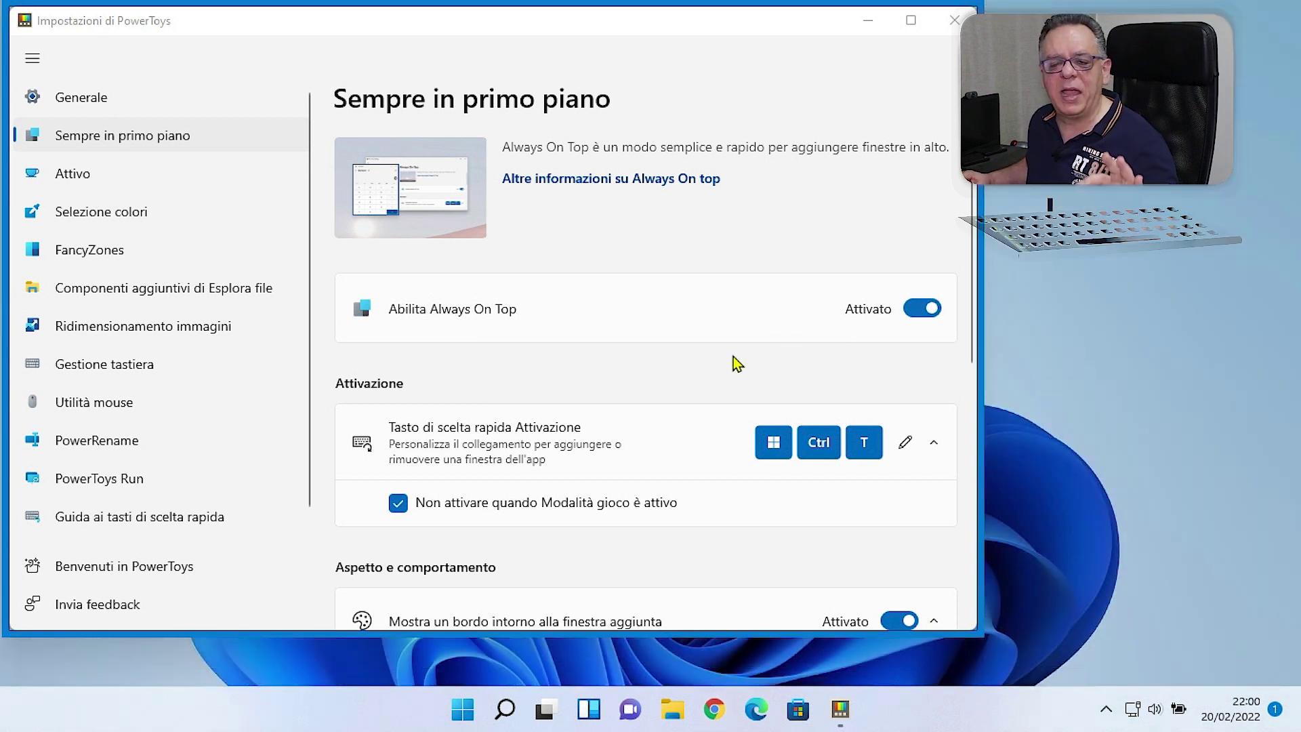
Turn the border around the pinned window off and back on, and try the Spessore (px) thickness control
scroll(733, 356, "down", 2)
scroll(733, 356, "down", 4)
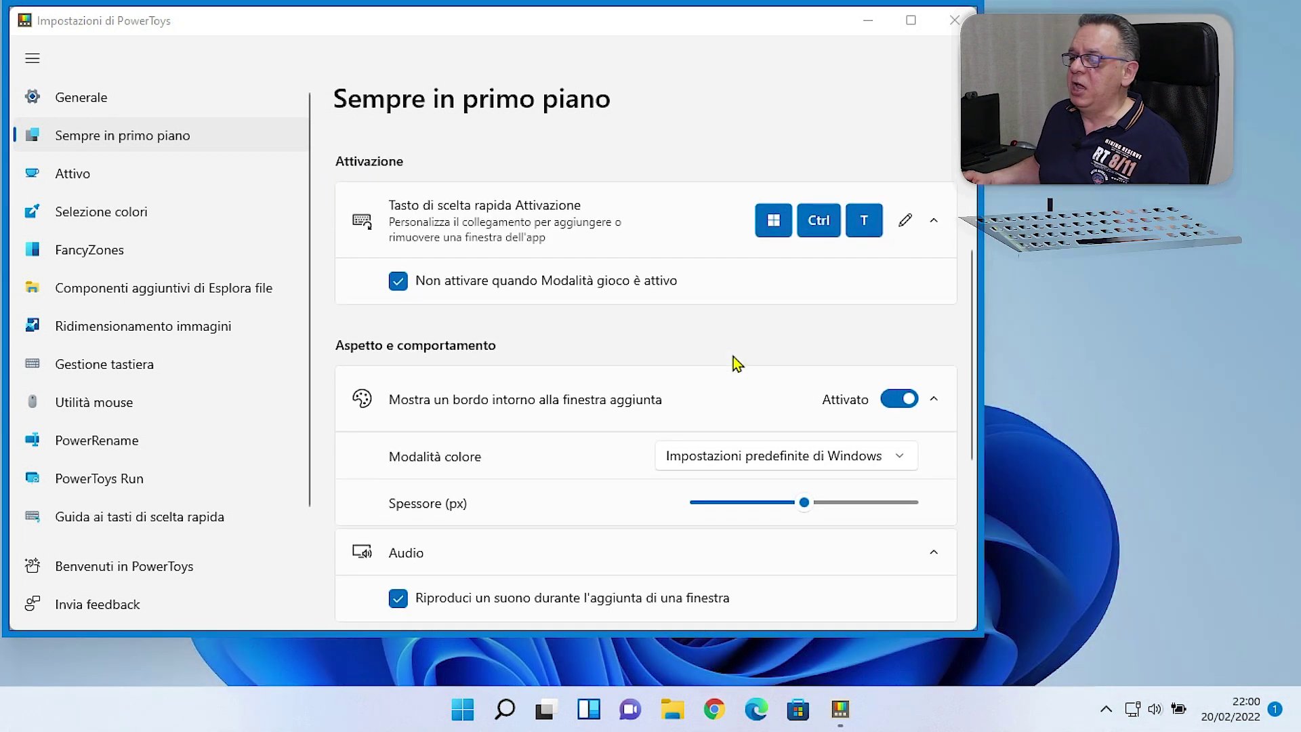
scroll(733, 356, "up", 1)
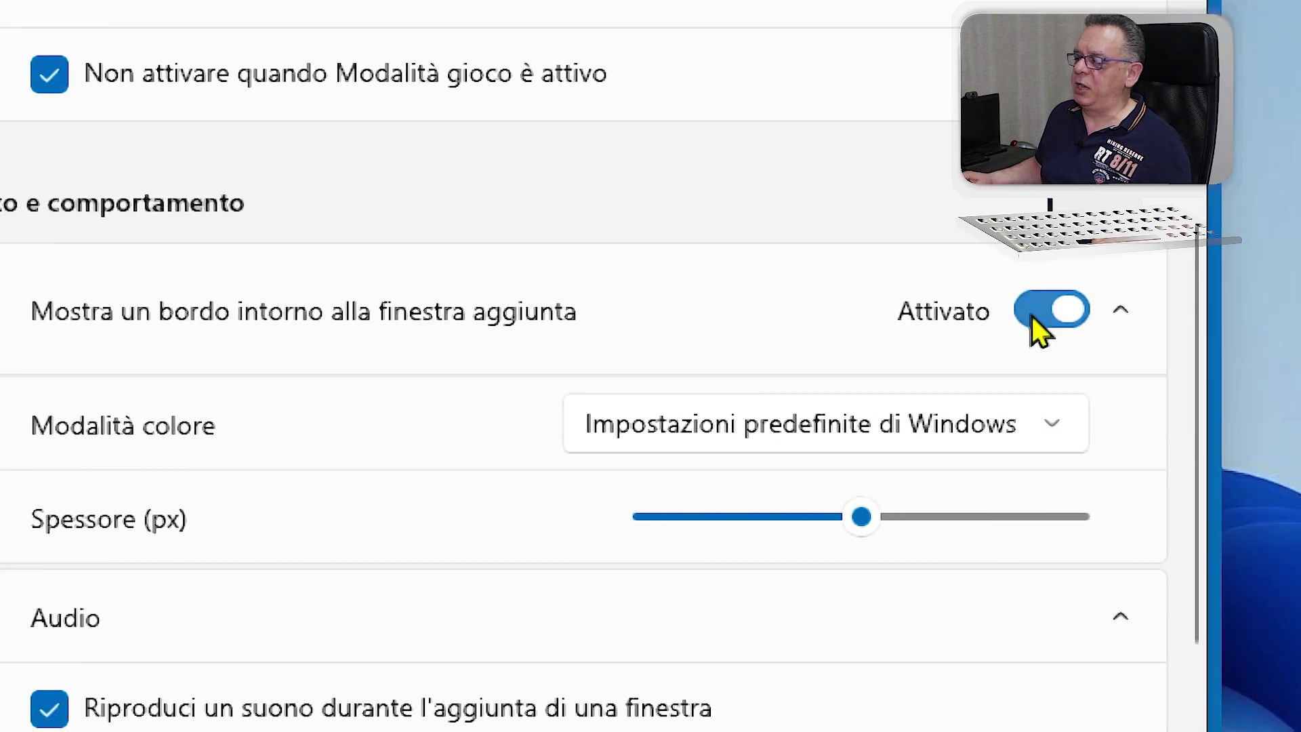
left_click(1031, 315)
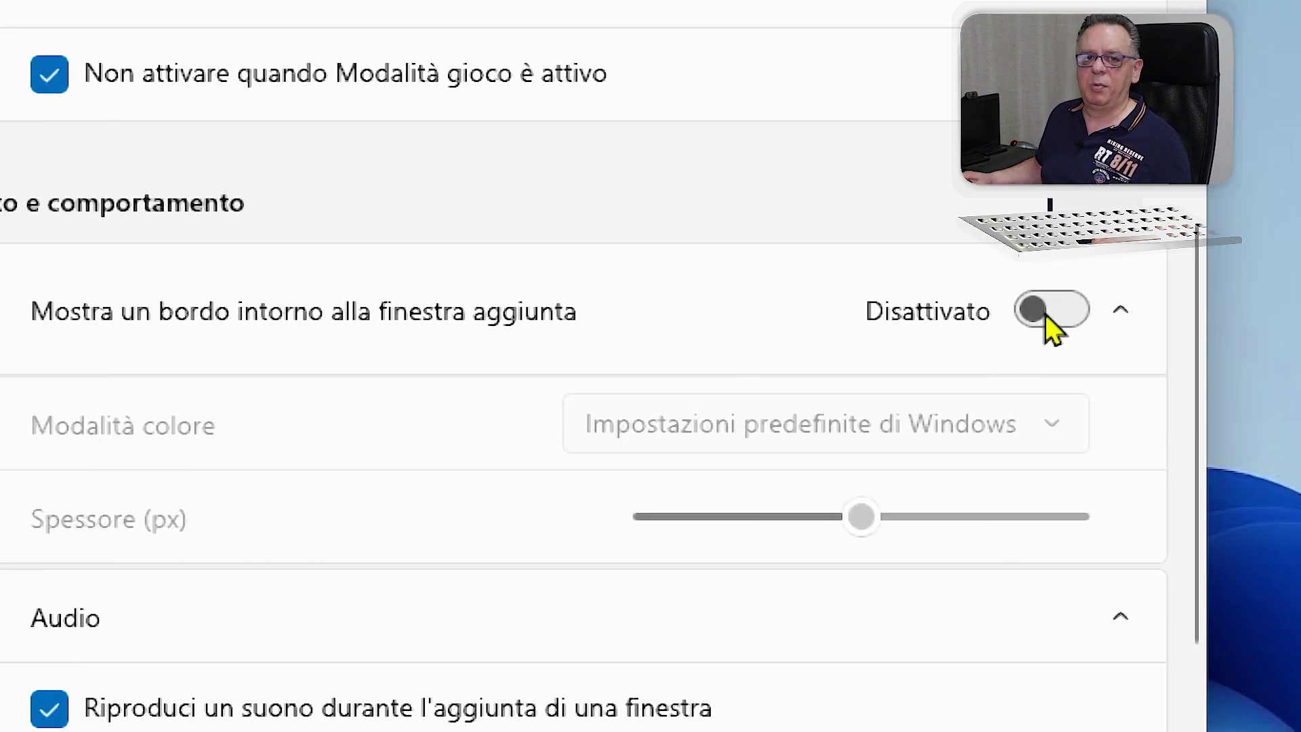
left_click(1068, 308)
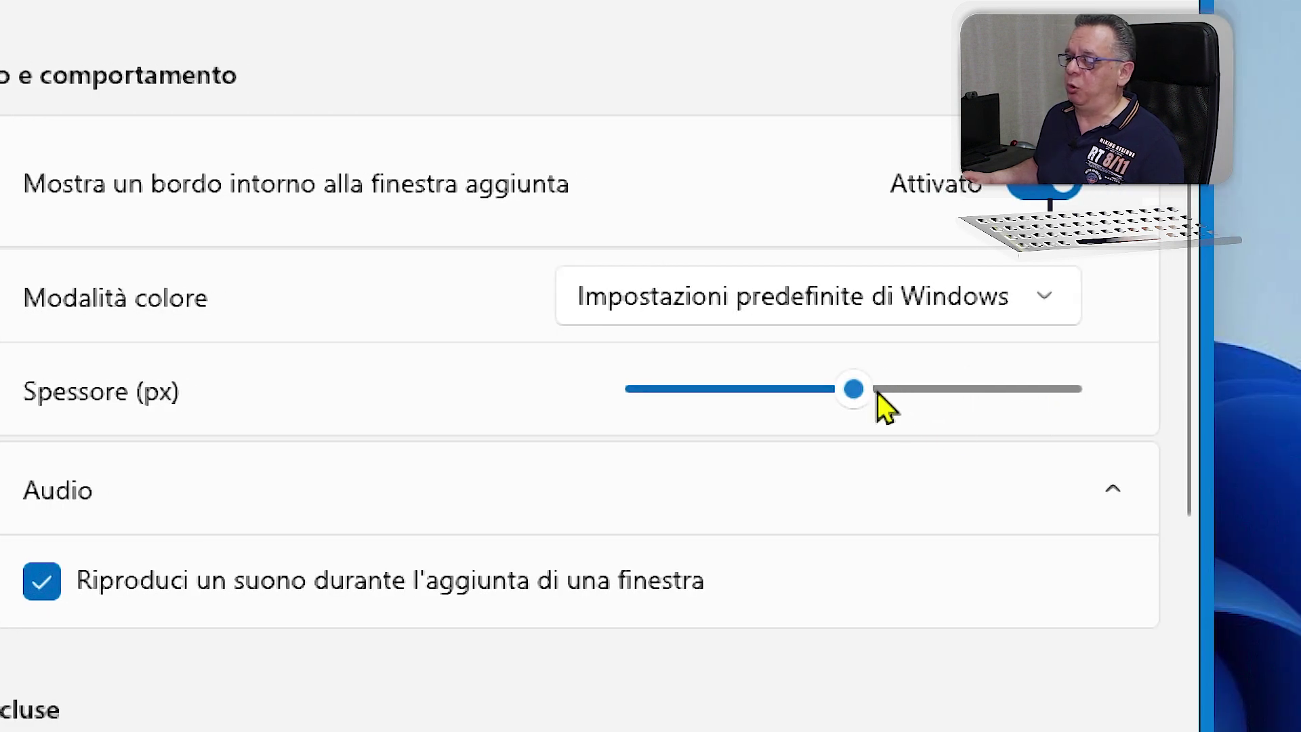
mouse_move(859, 385)
left_mouse_down()
mouse_move(848, 393)
mouse_move(979, 366)
mouse_move(965, 396)
mouse_move(843, 400)
mouse_move(856, 396)
left_mouse_up()
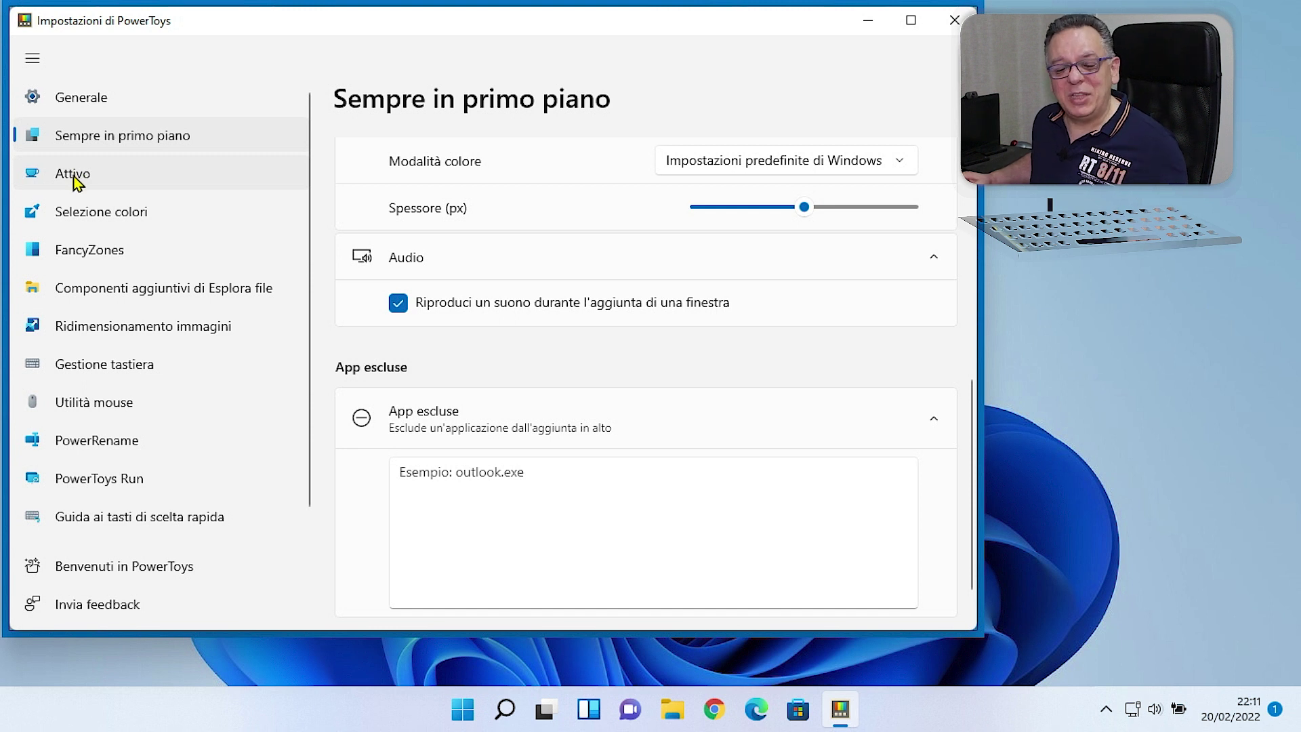
Show the Attivo settings and examine the Awake Modalità choices and the keep-screen-on option
left_click(75, 180)
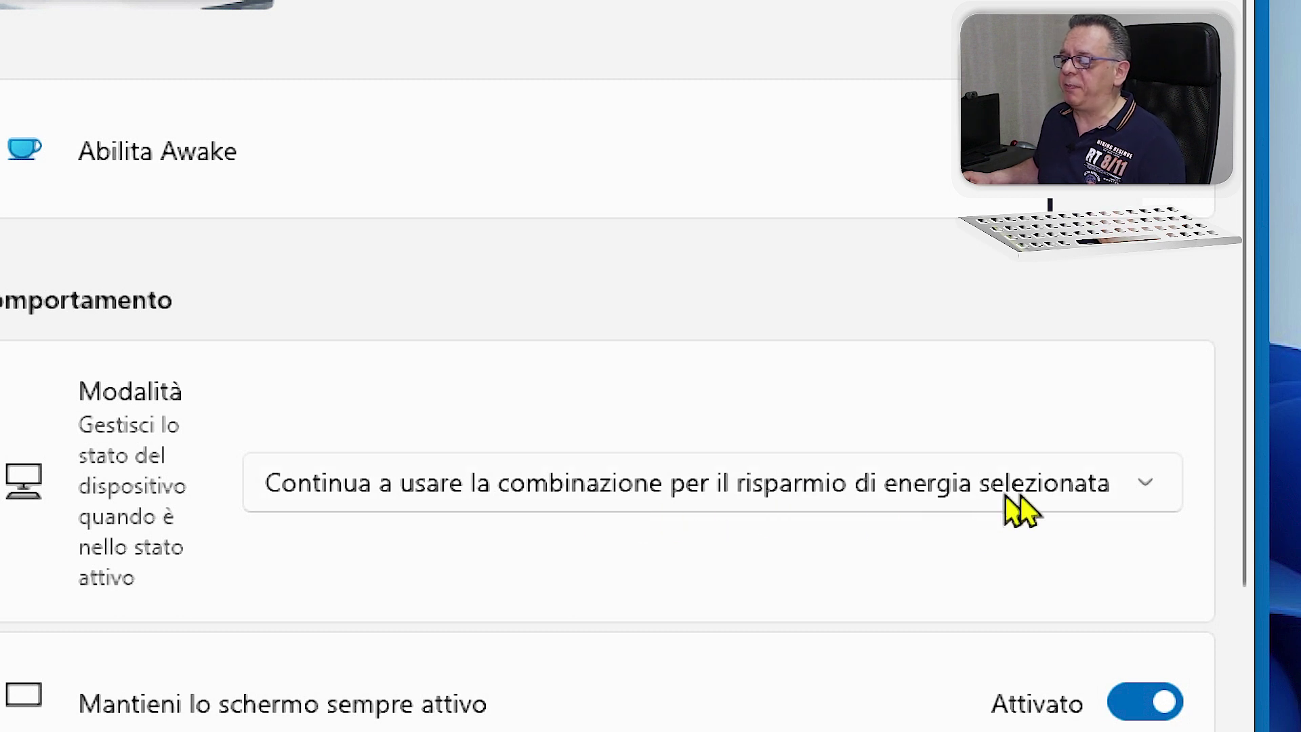
left_click(1138, 485)
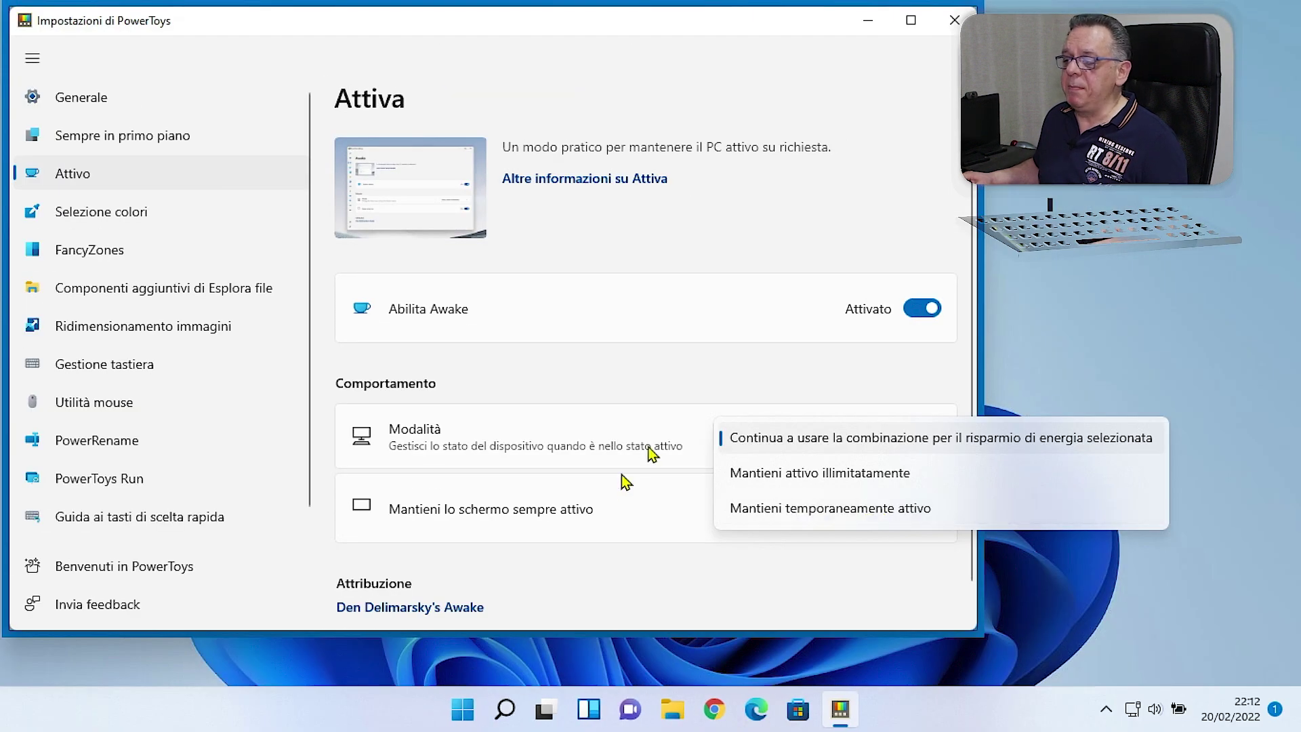
left_click(605, 368)
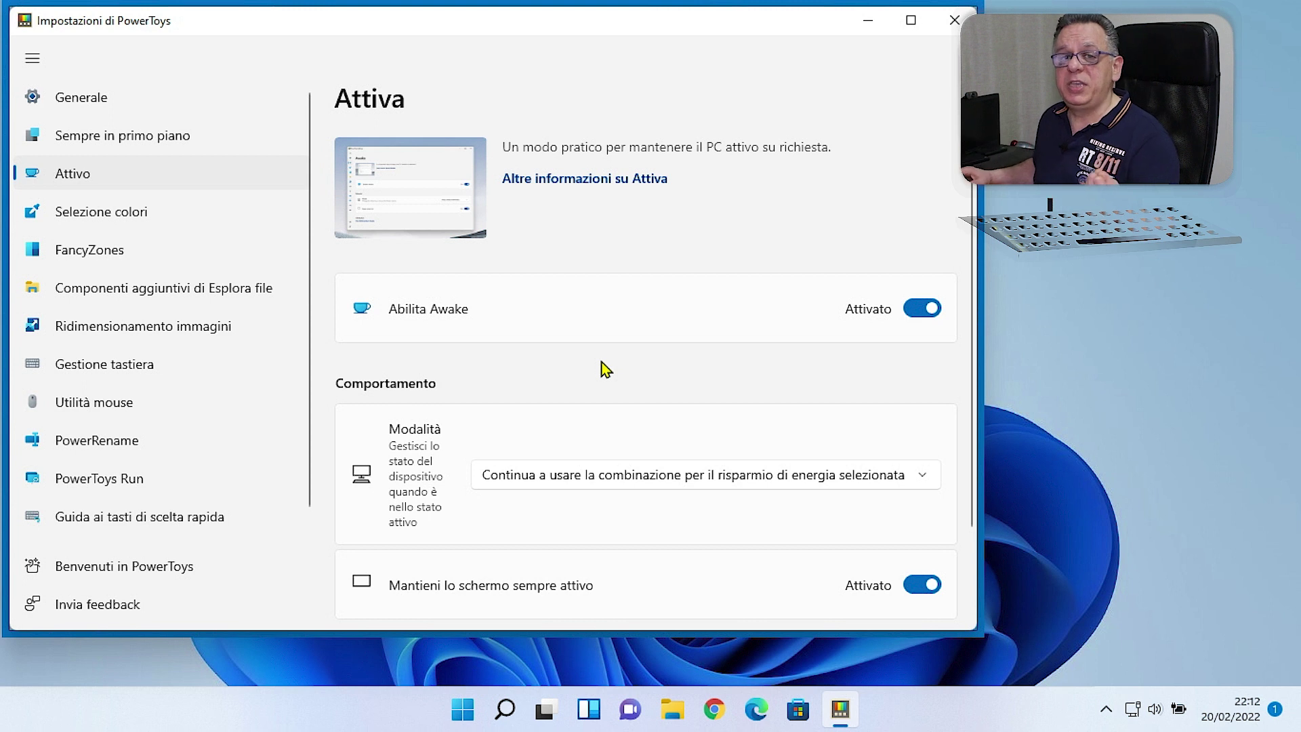
scroll(586, 533, "down", 2)
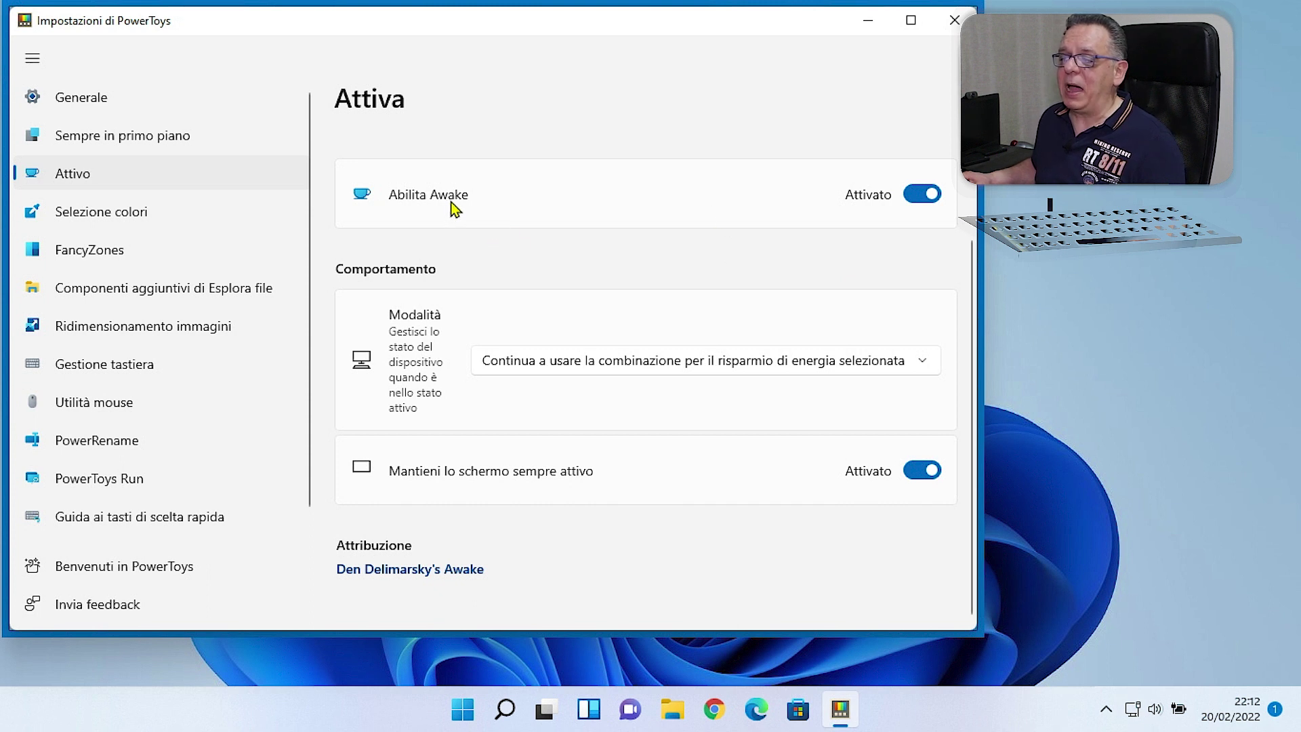
scroll(452, 207, "up", 2)
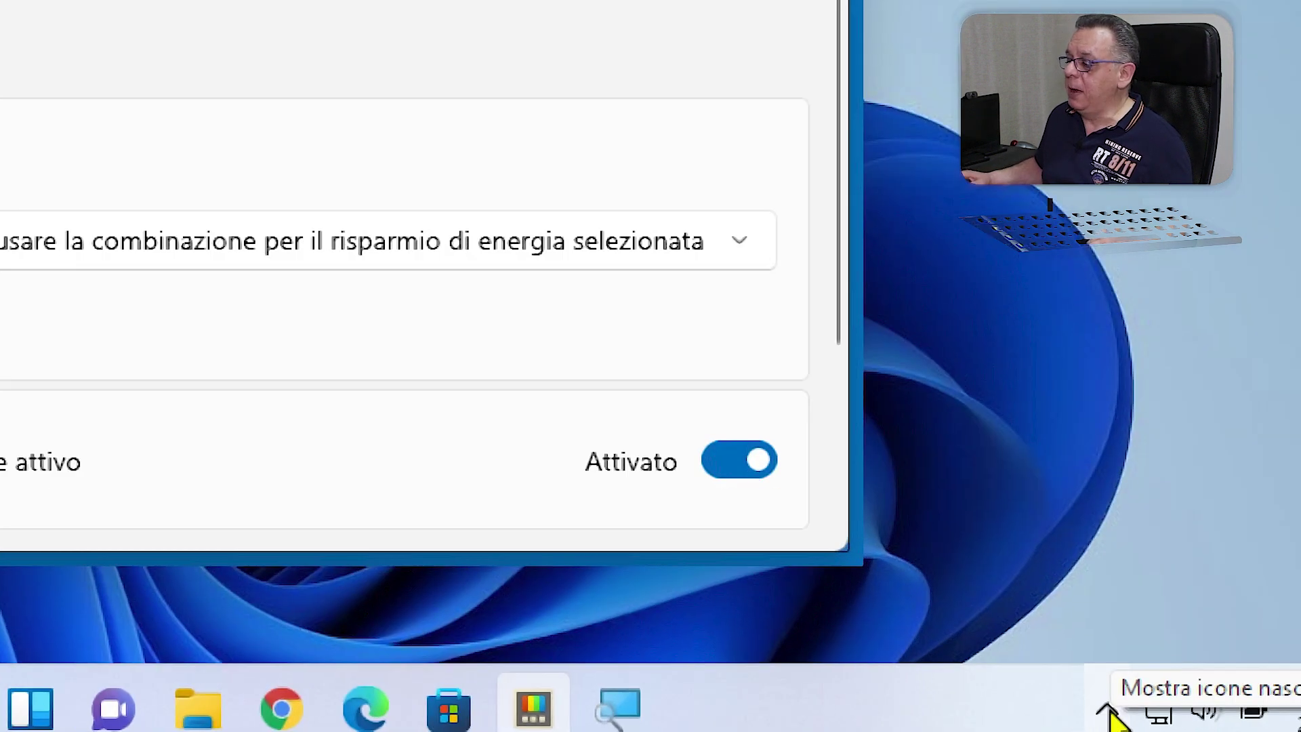
Examine the PowerToys Awake menu in the hidden notification icons, including its Mode choices such as Keep awake temporarily, and dismiss it
left_click(1106, 710)
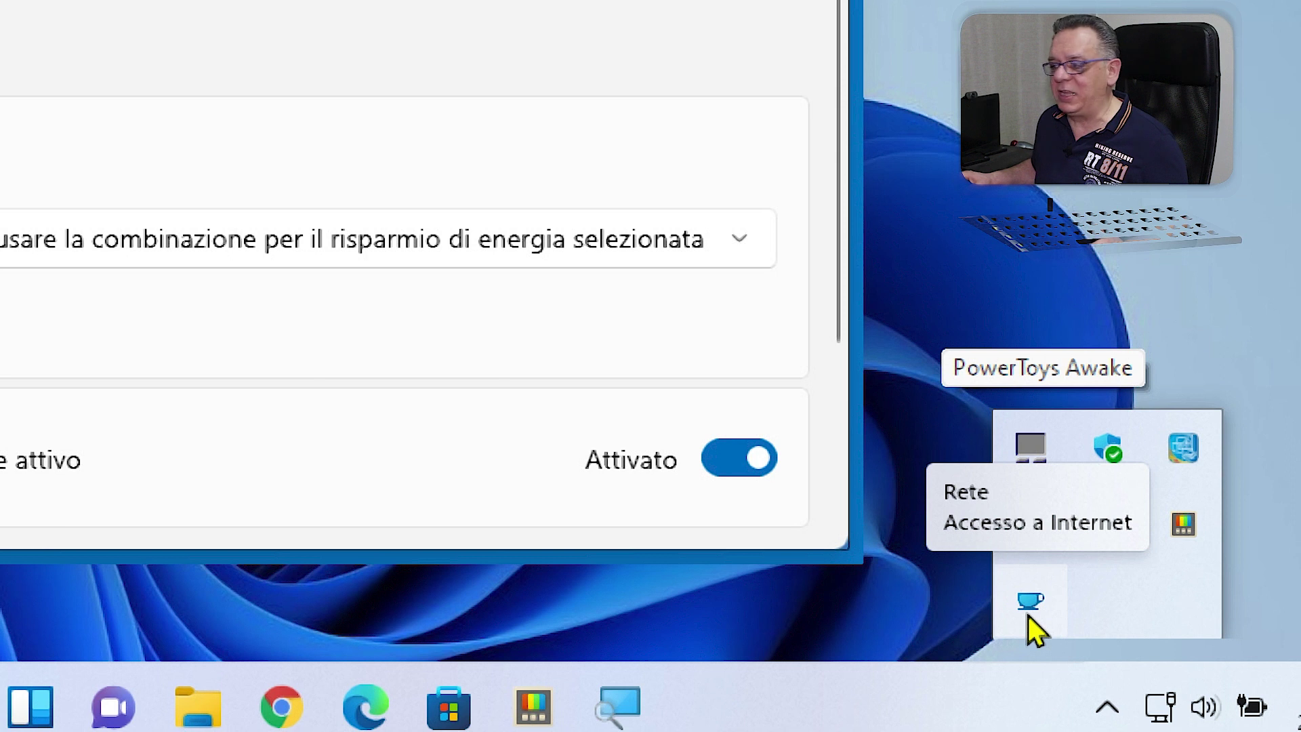
right_click(1027, 615)
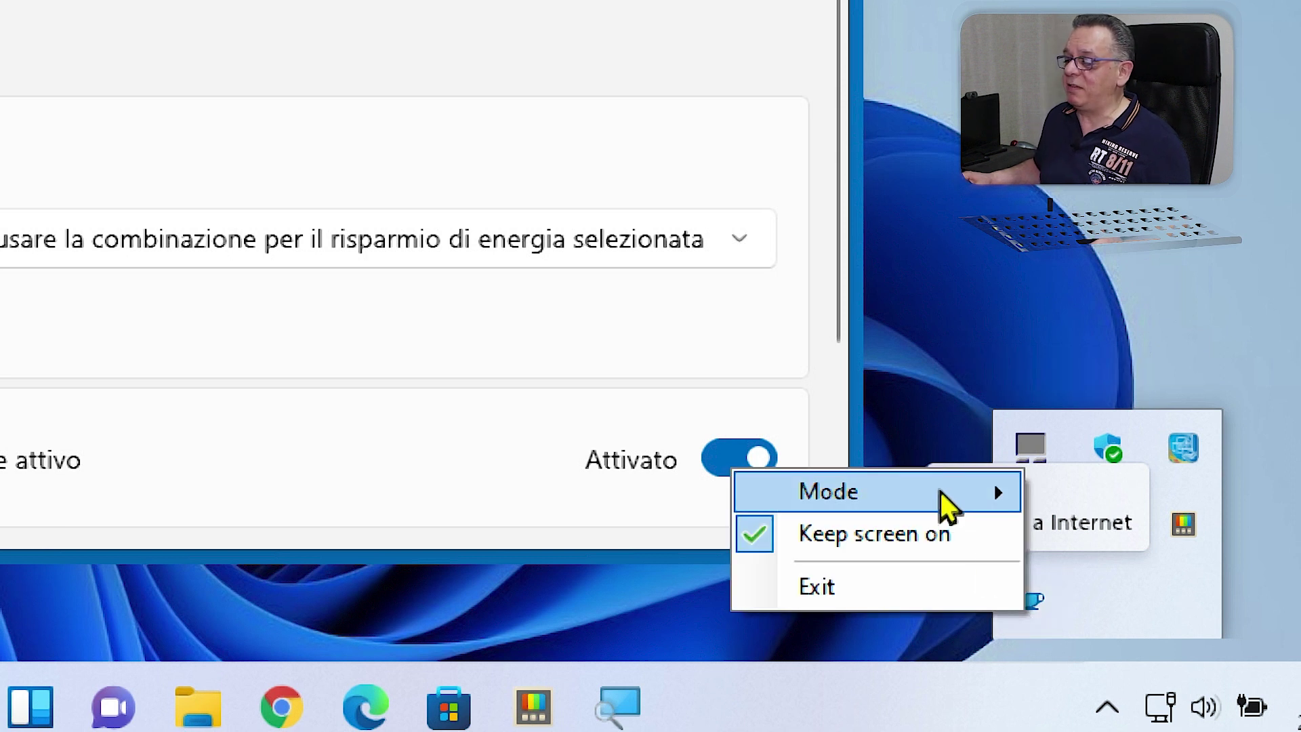
mouse_move(944, 502)
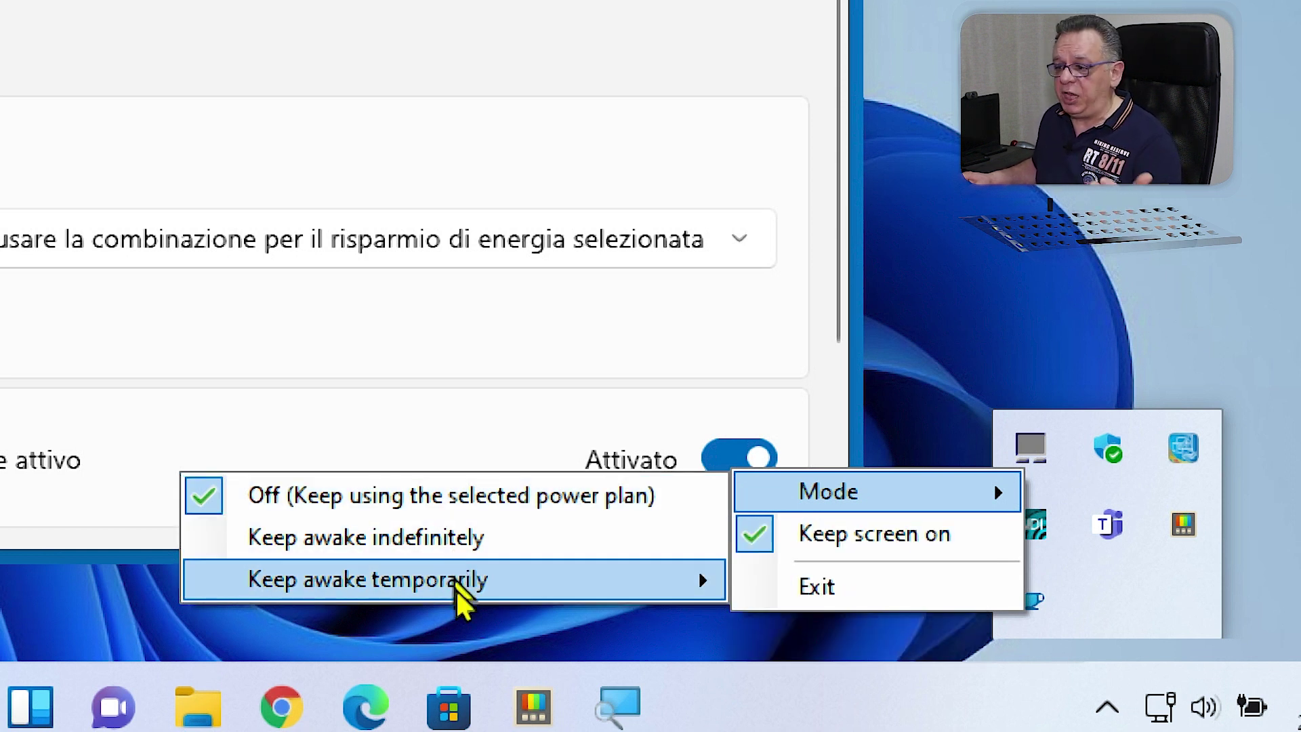
mouse_move(450, 601)
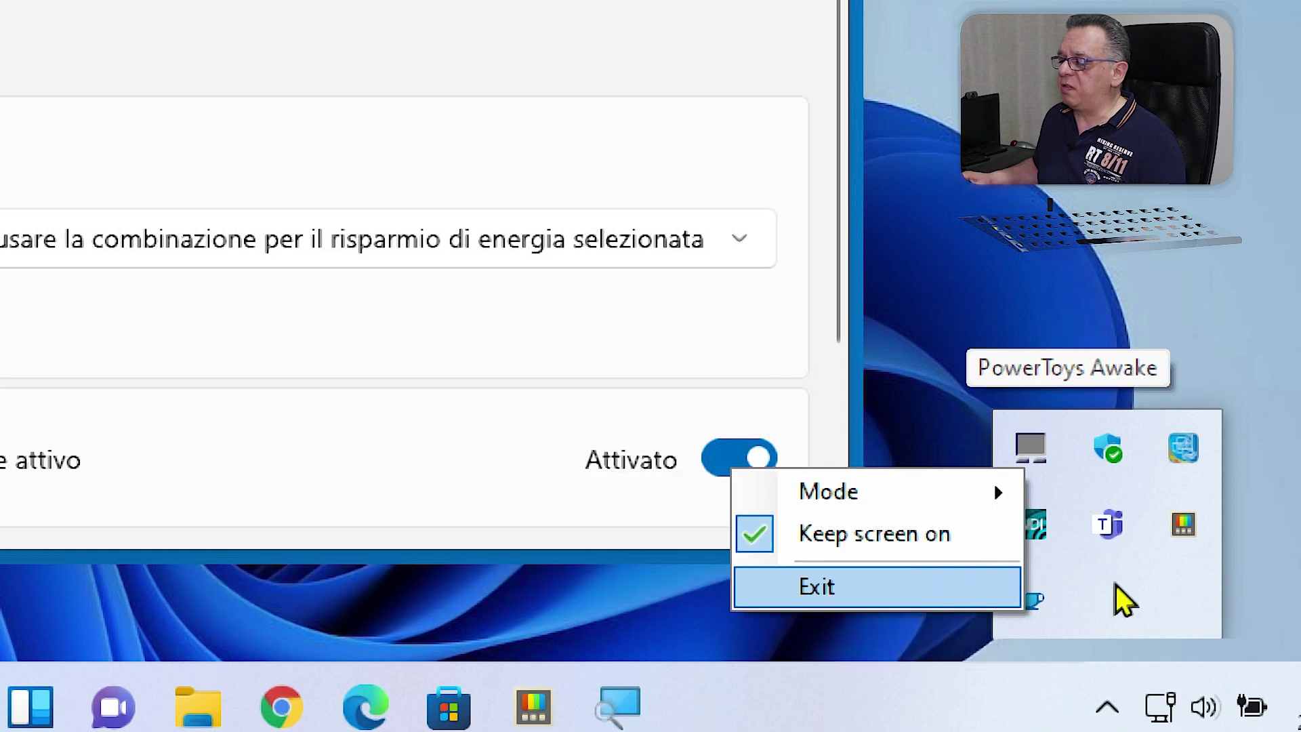
left_click(1115, 584)
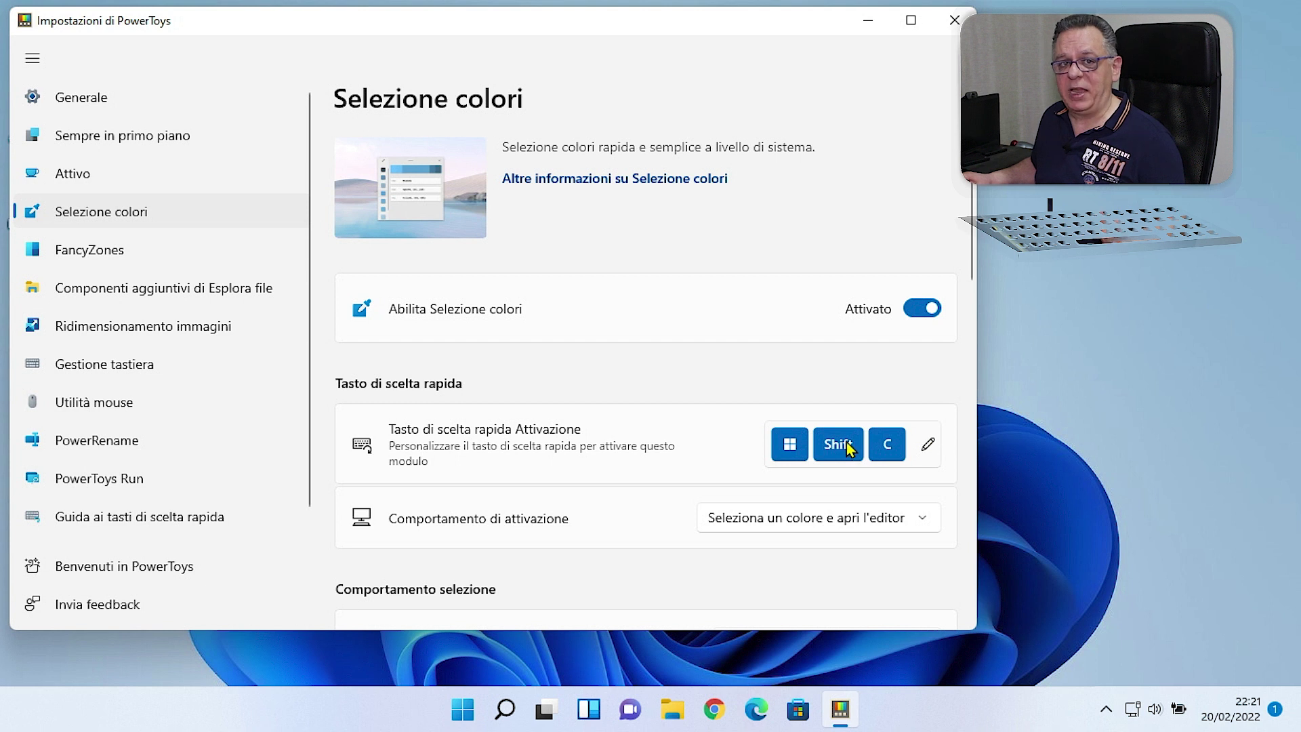
Try activating and cancelling the colour picker, and examine the Formato colore predefinito choices without changing the format
scroll(769, 437, "down", 2)
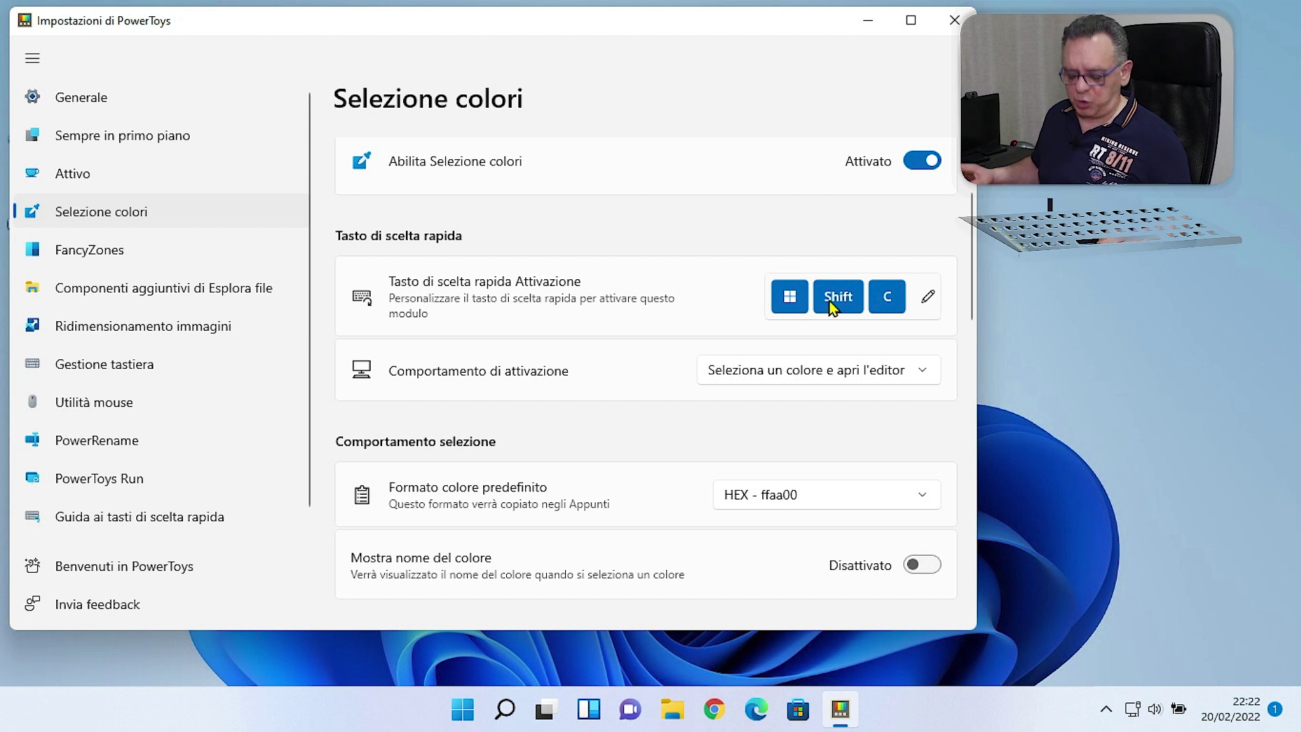
key("super+shift+c")
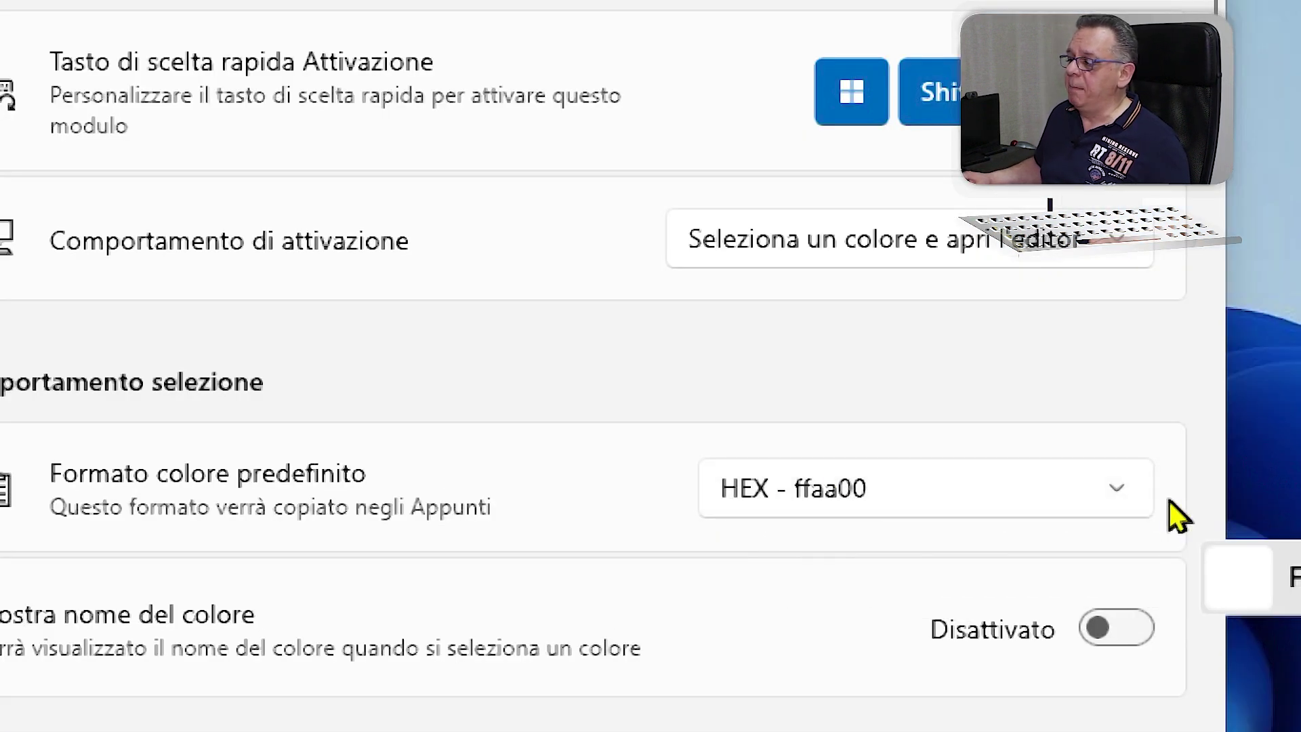
key("Escape")
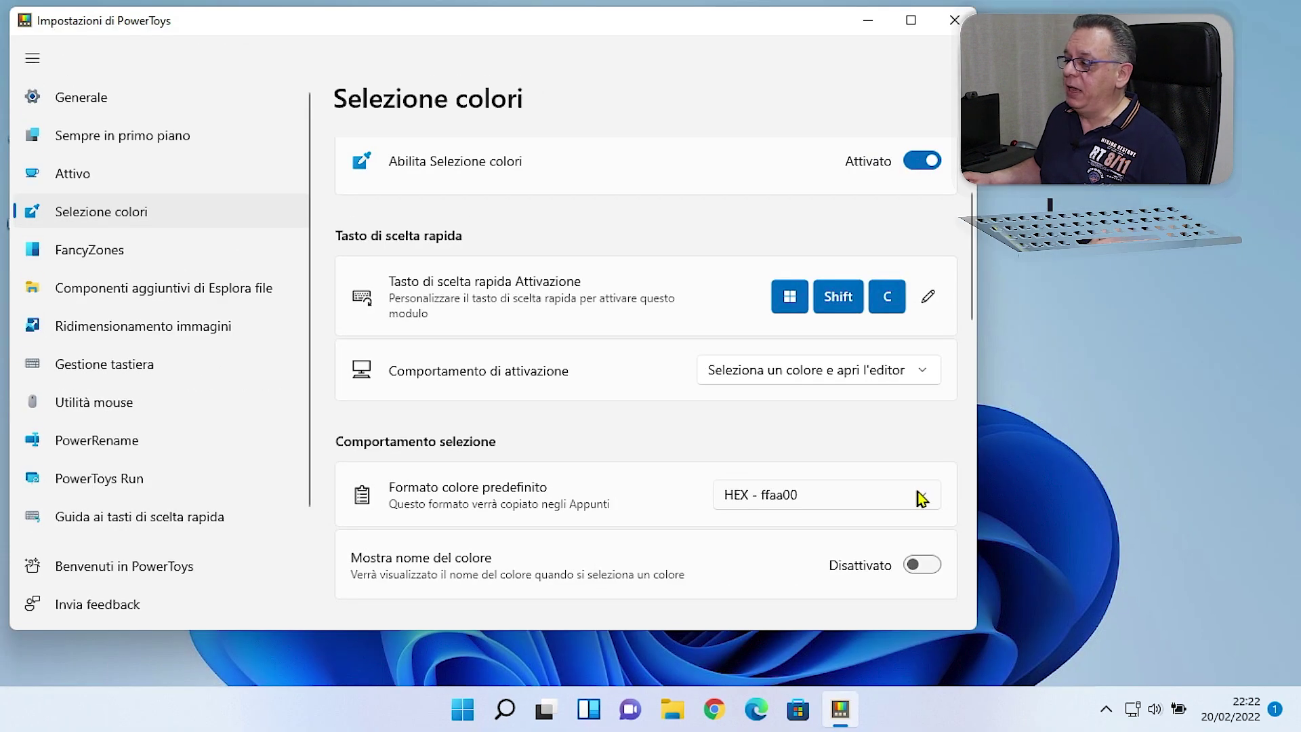
left_click(1094, 508)
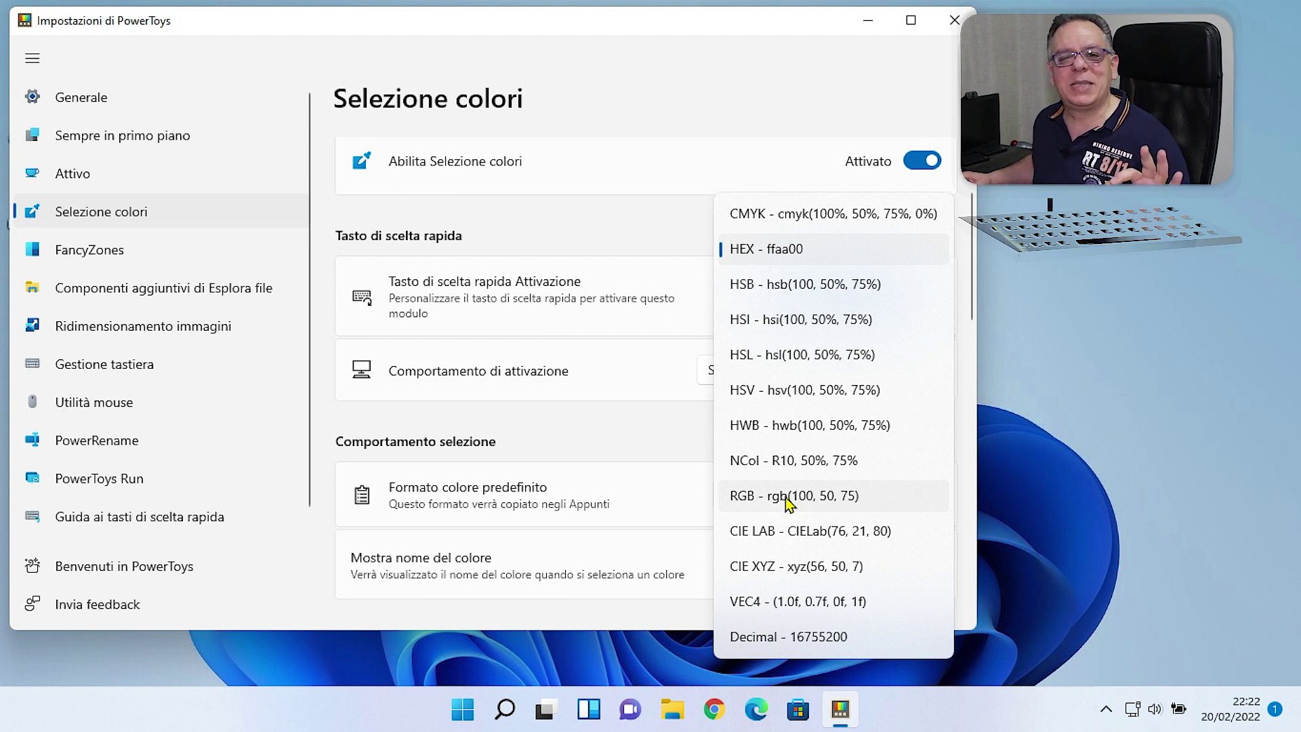
key("Escape")
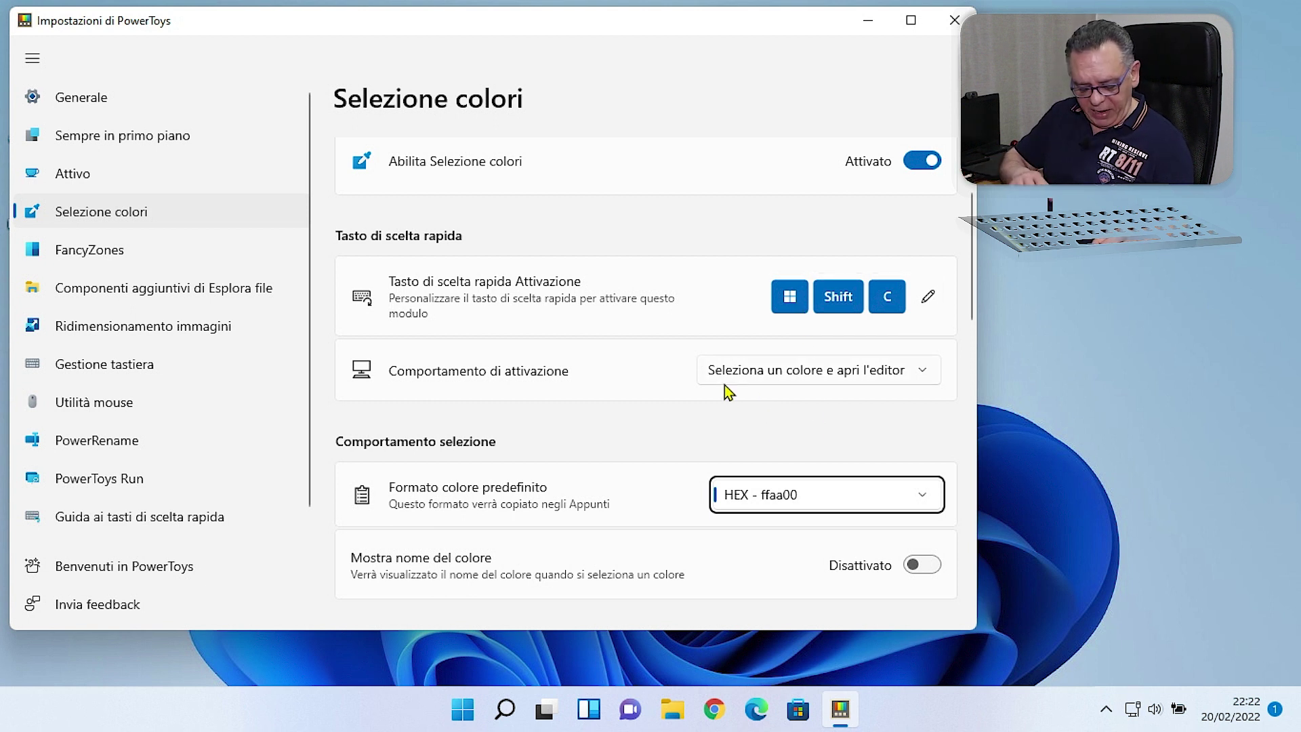
Pick a dark blue colour from the desktop wallpaper with the colour picker
key("super+shift+c")
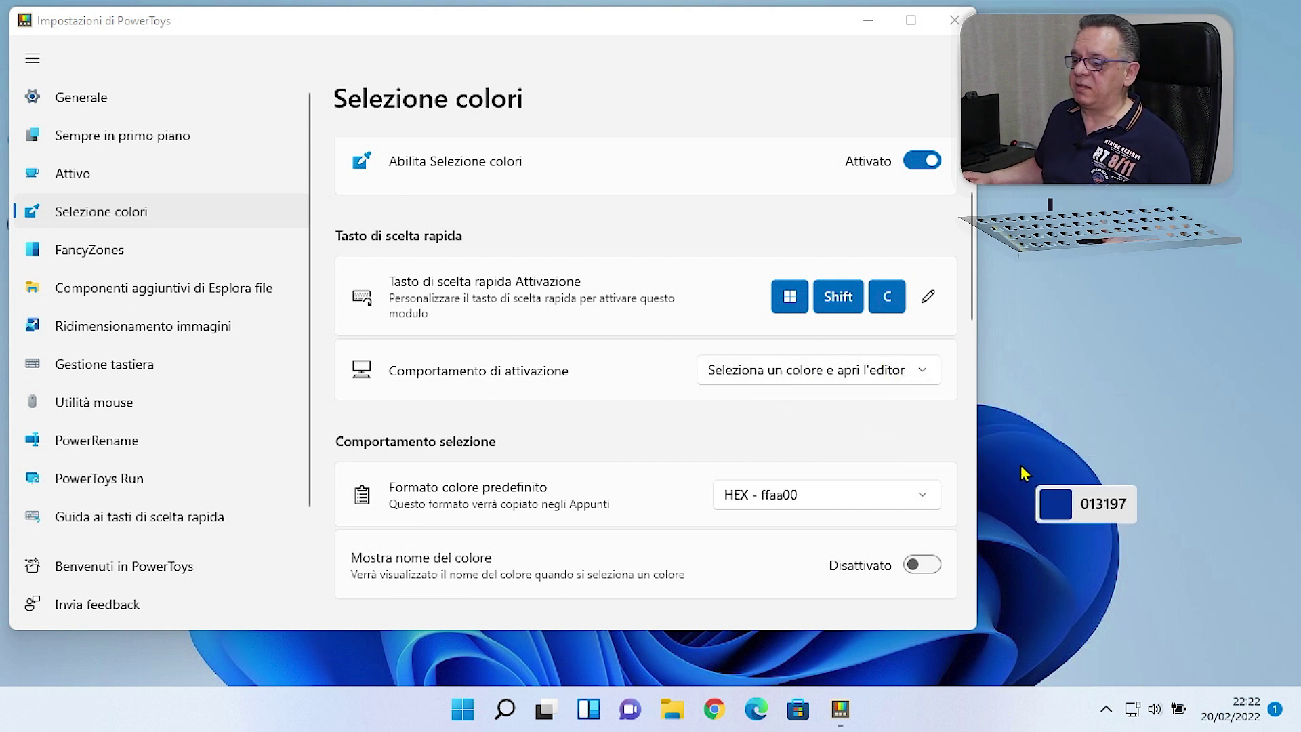
left_click(1024, 473)
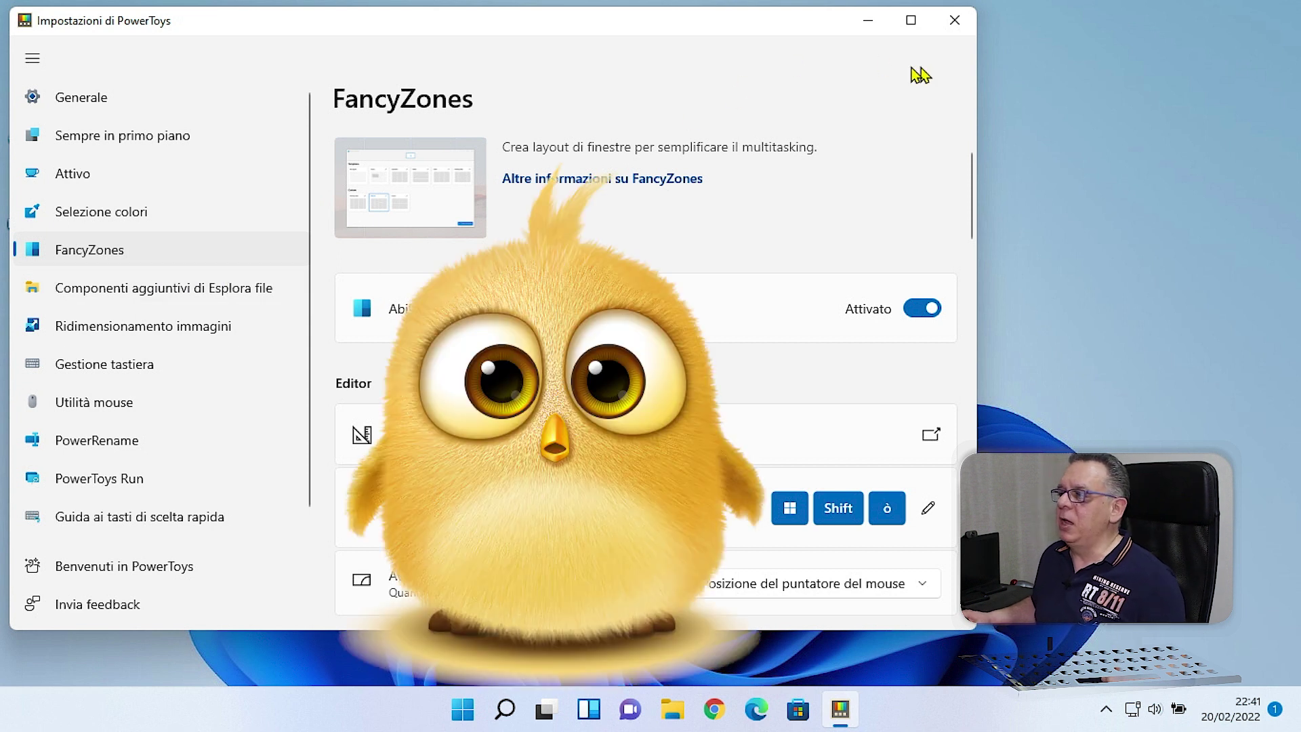
Examine the FancyZones settings for the editor, zone behaviour and appearance, window behaviour, window switching and layouts
mouse_move(913, 25)
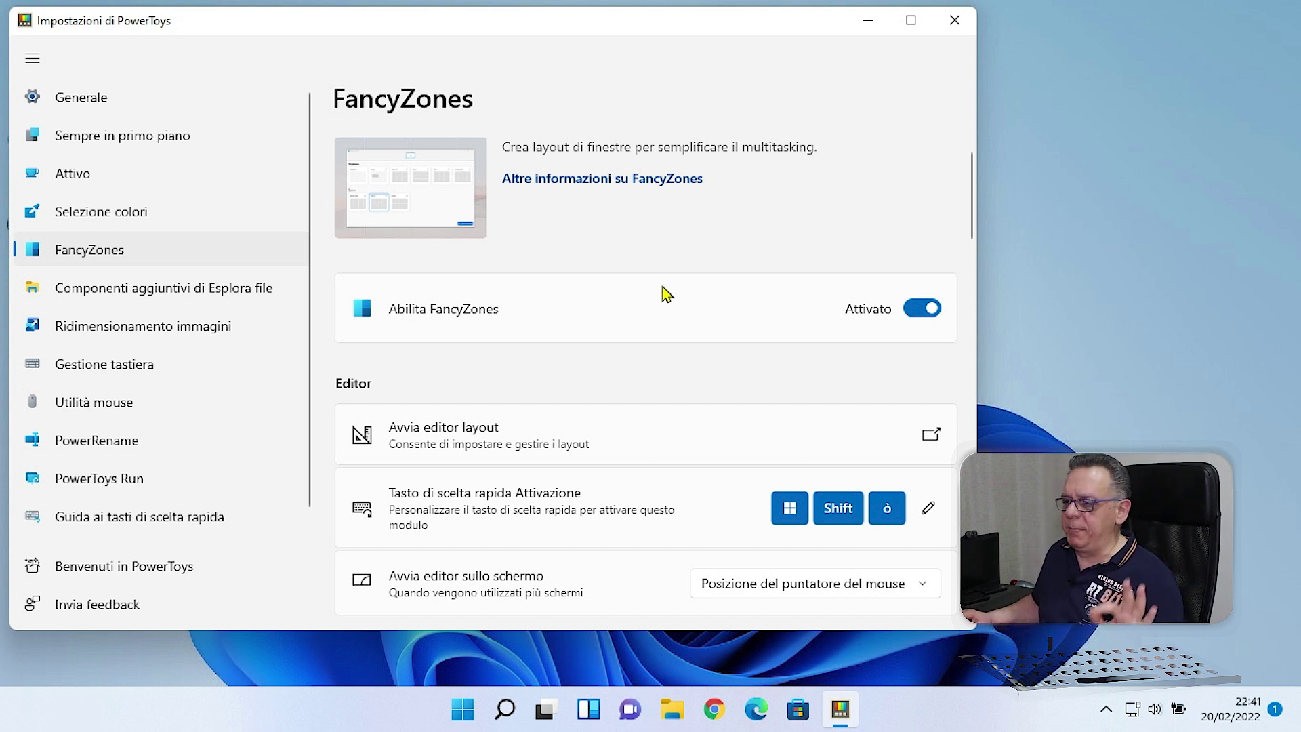
scroll(666, 293, "down", 5)
scroll(666, 293, "down", 3)
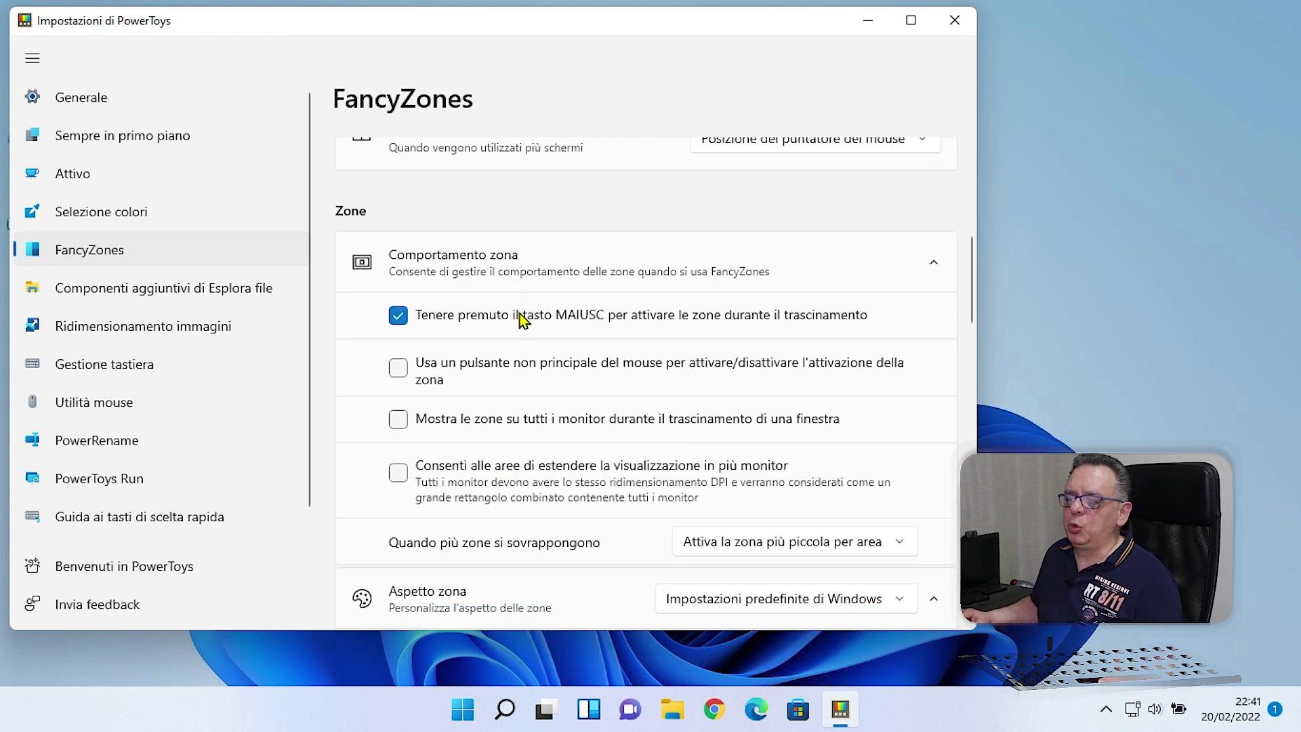
scroll(522, 319, "down", 1)
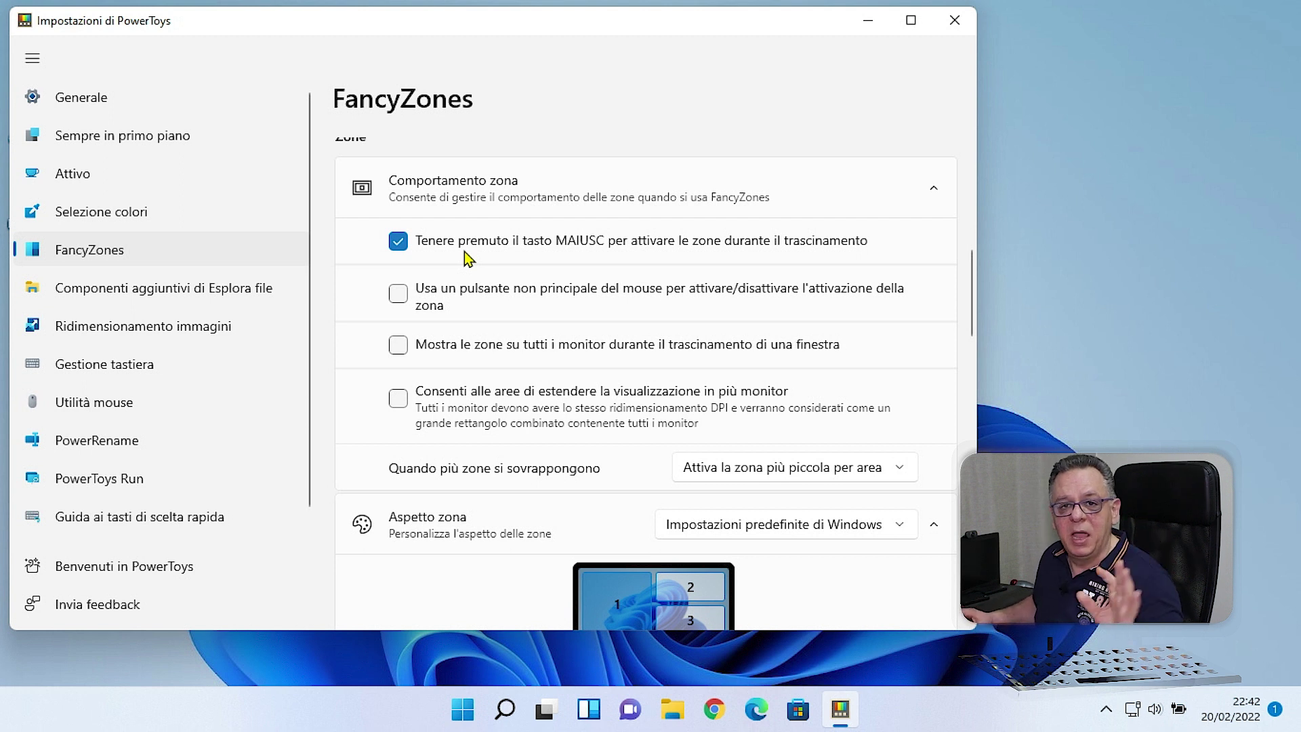
scroll(479, 337, "down", 3)
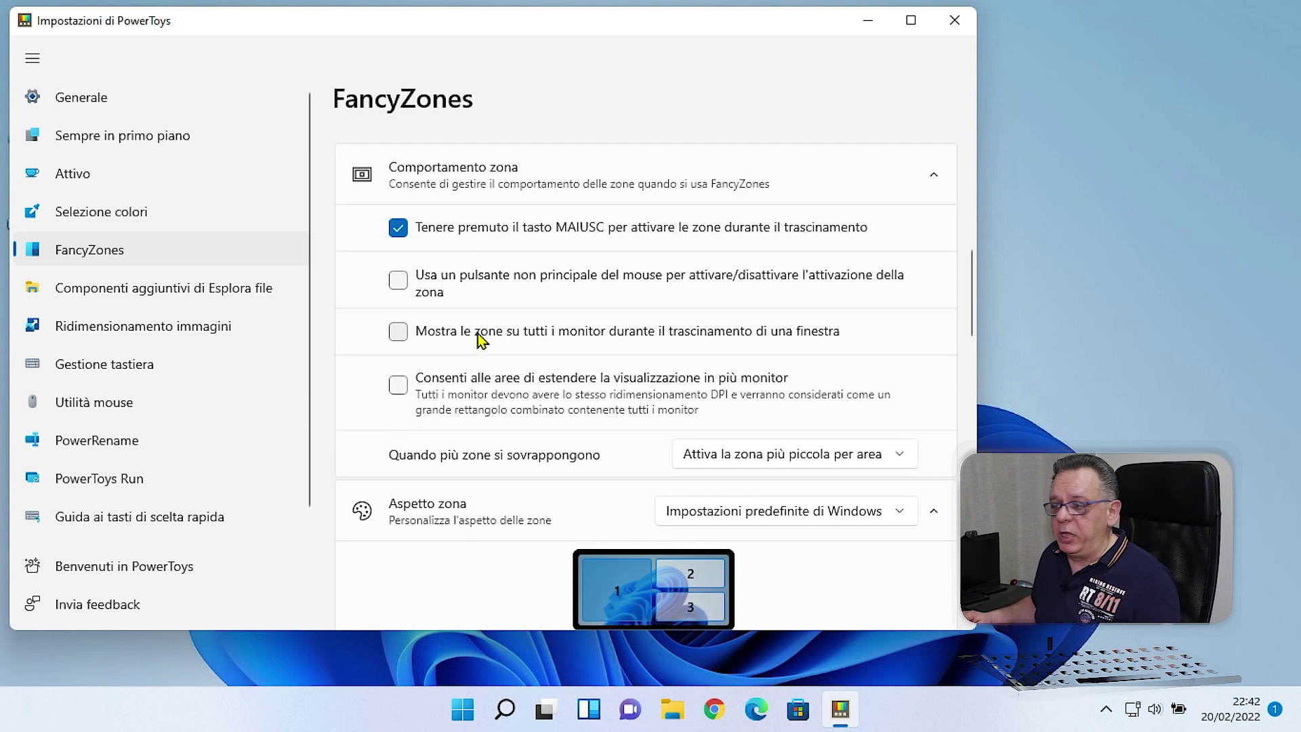
scroll(479, 339, "down", 5)
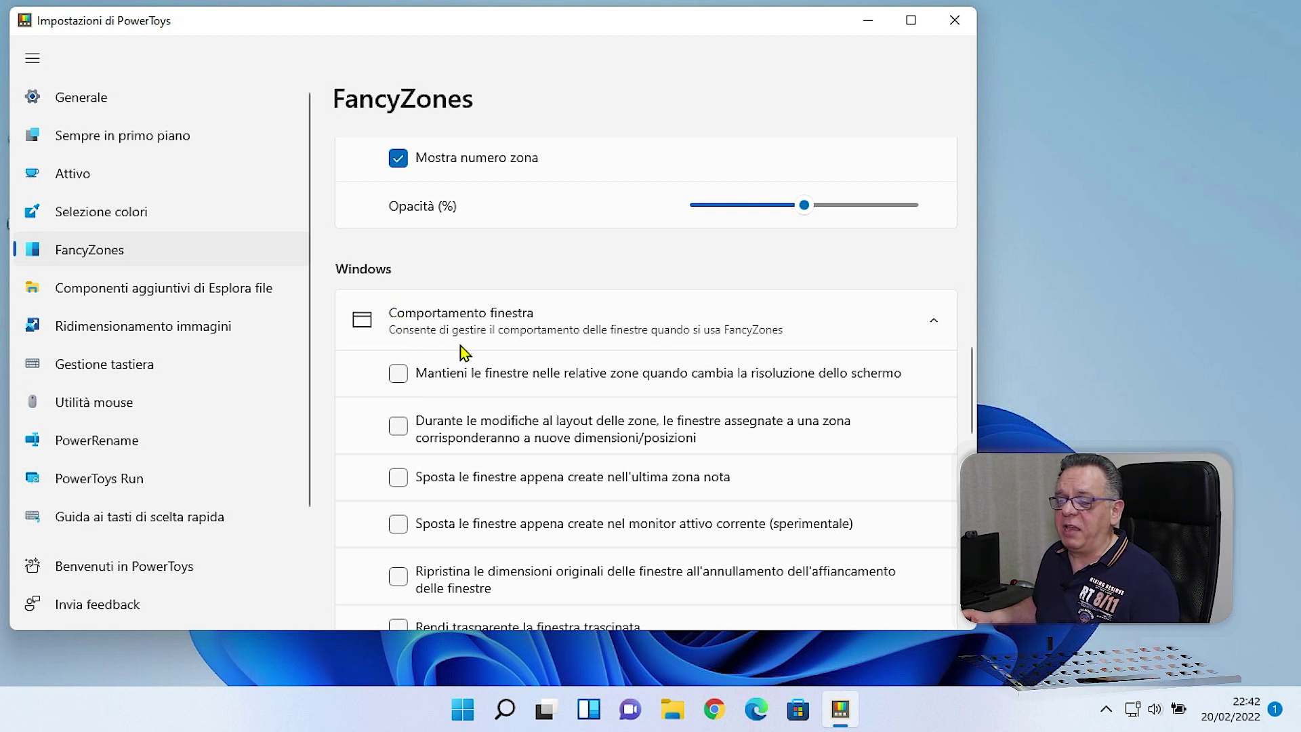
scroll(462, 351, "down", 4)
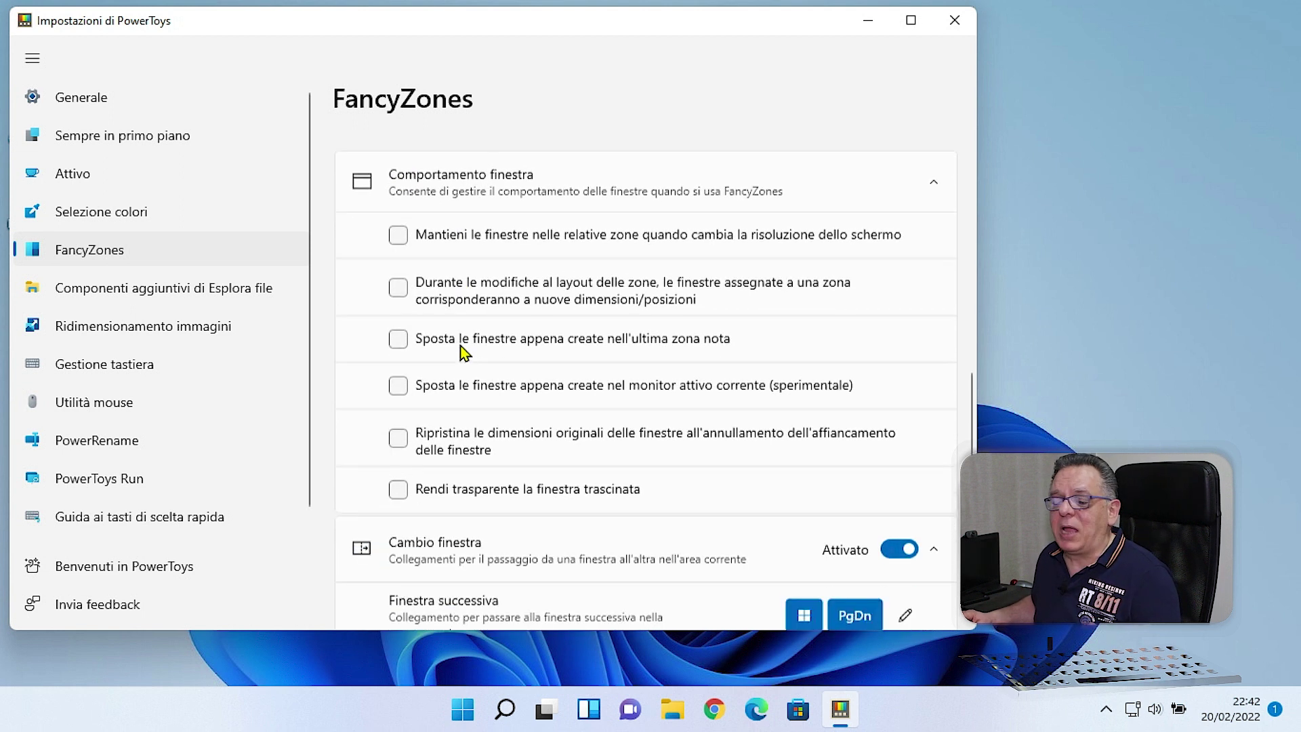
scroll(463, 353, "down", 1)
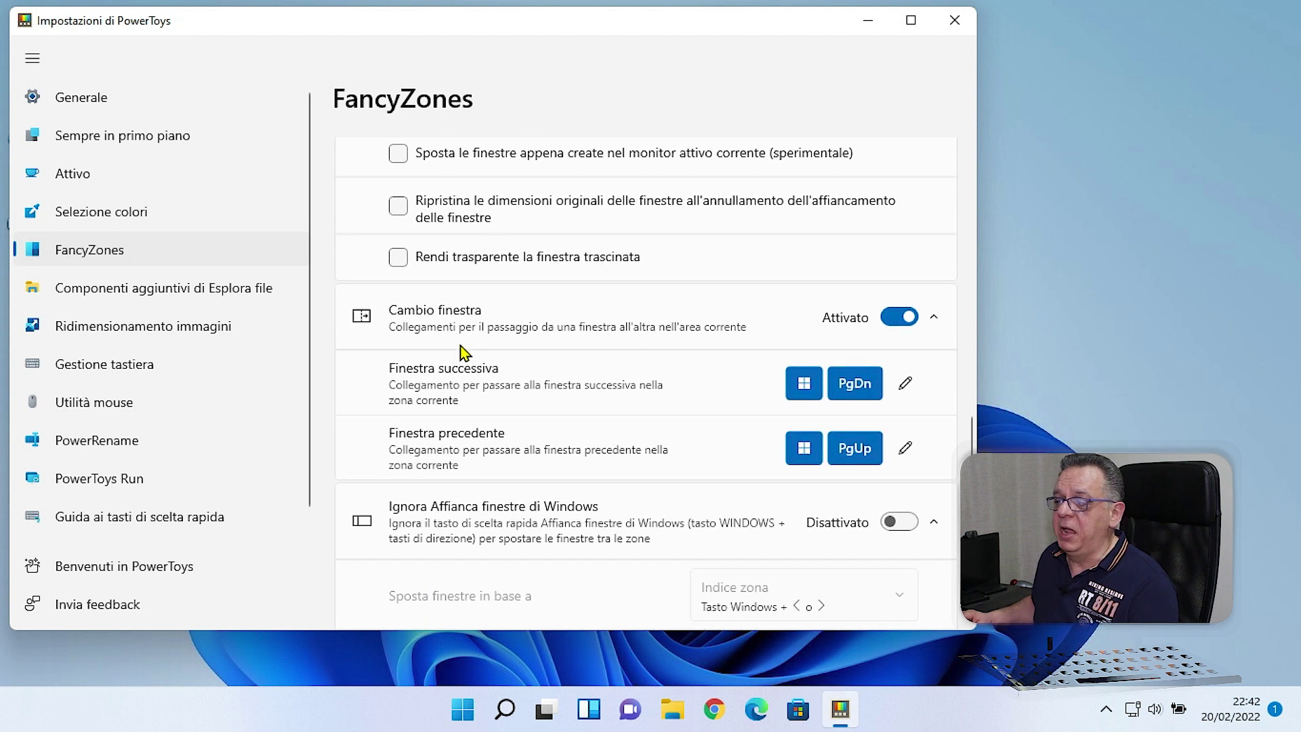
scroll(462, 352, "down", 2)
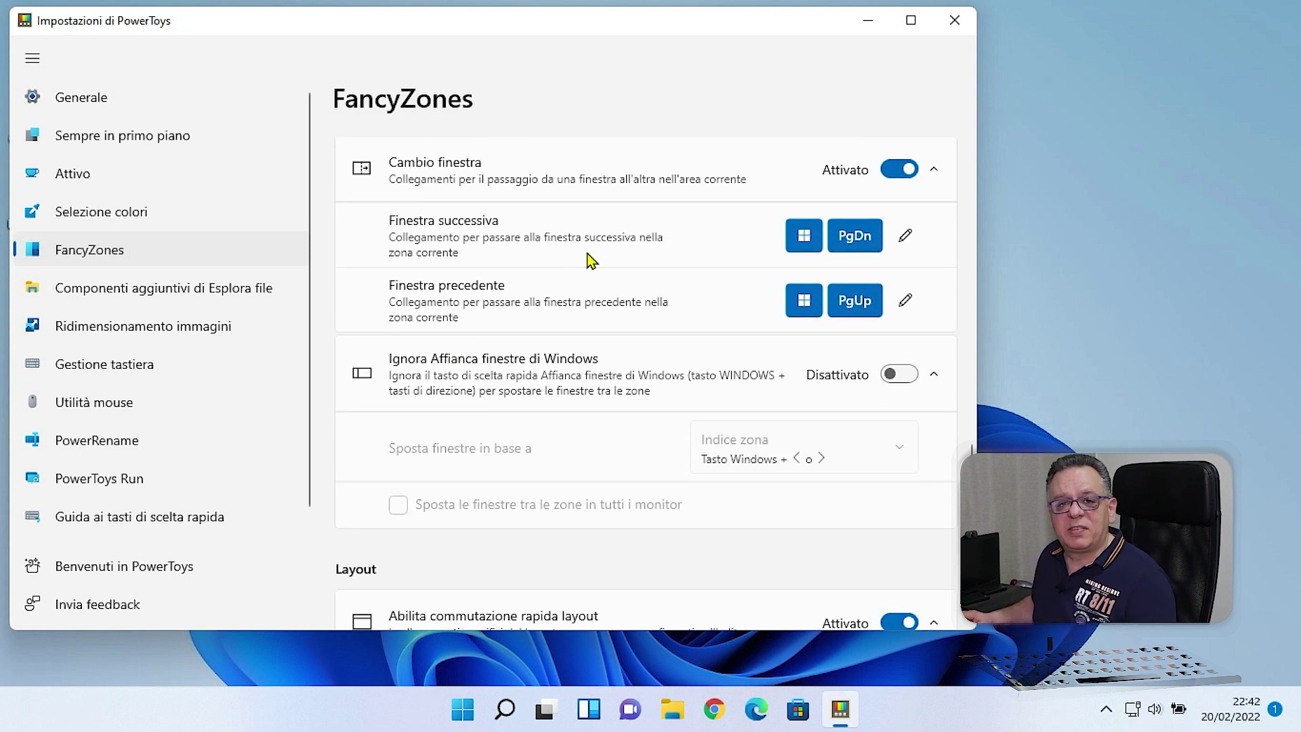
scroll(590, 259, "up", 13)
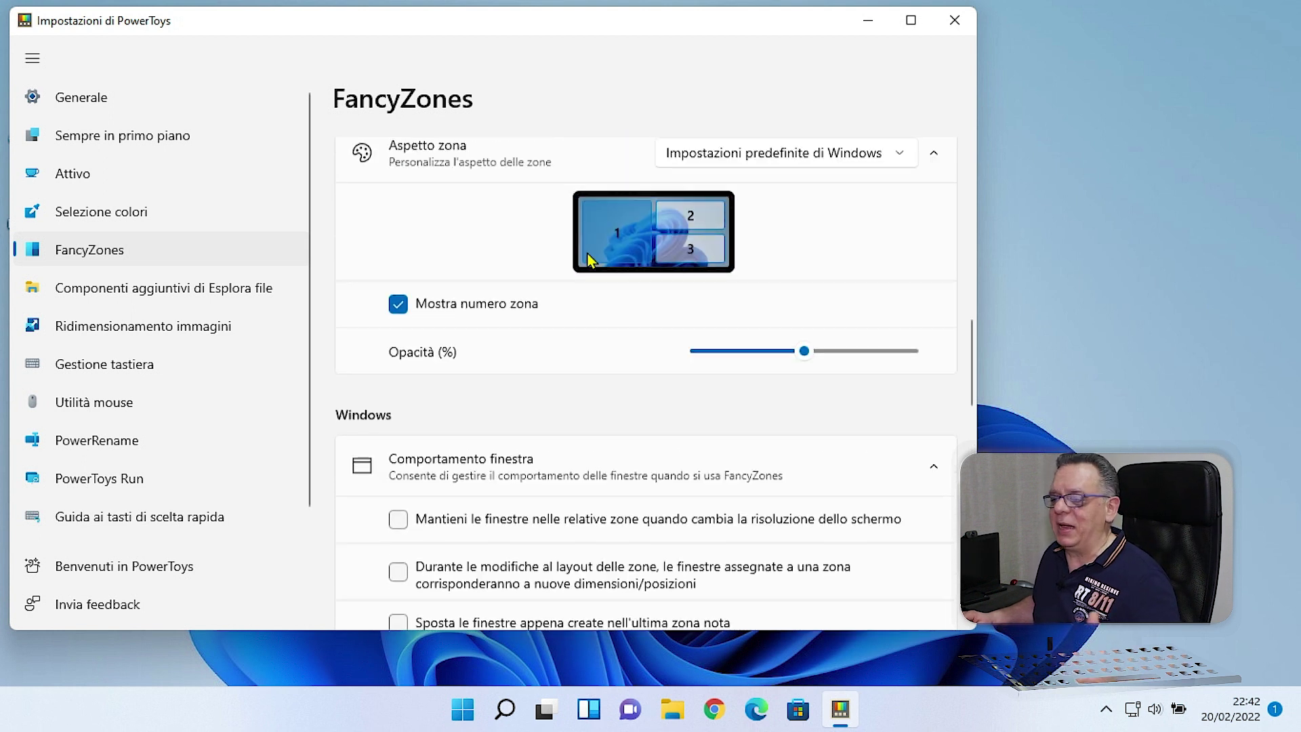
scroll(588, 259, "up", 10)
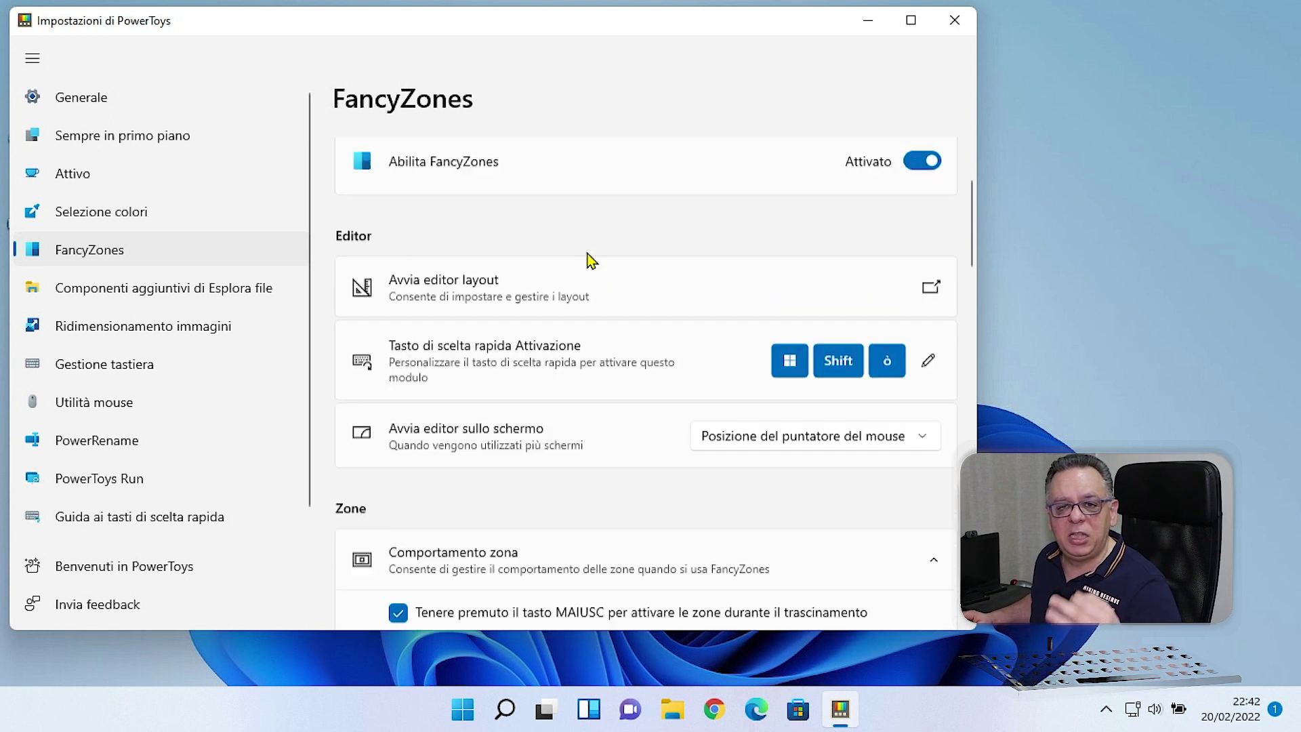
scroll(589, 260, "up", 1)
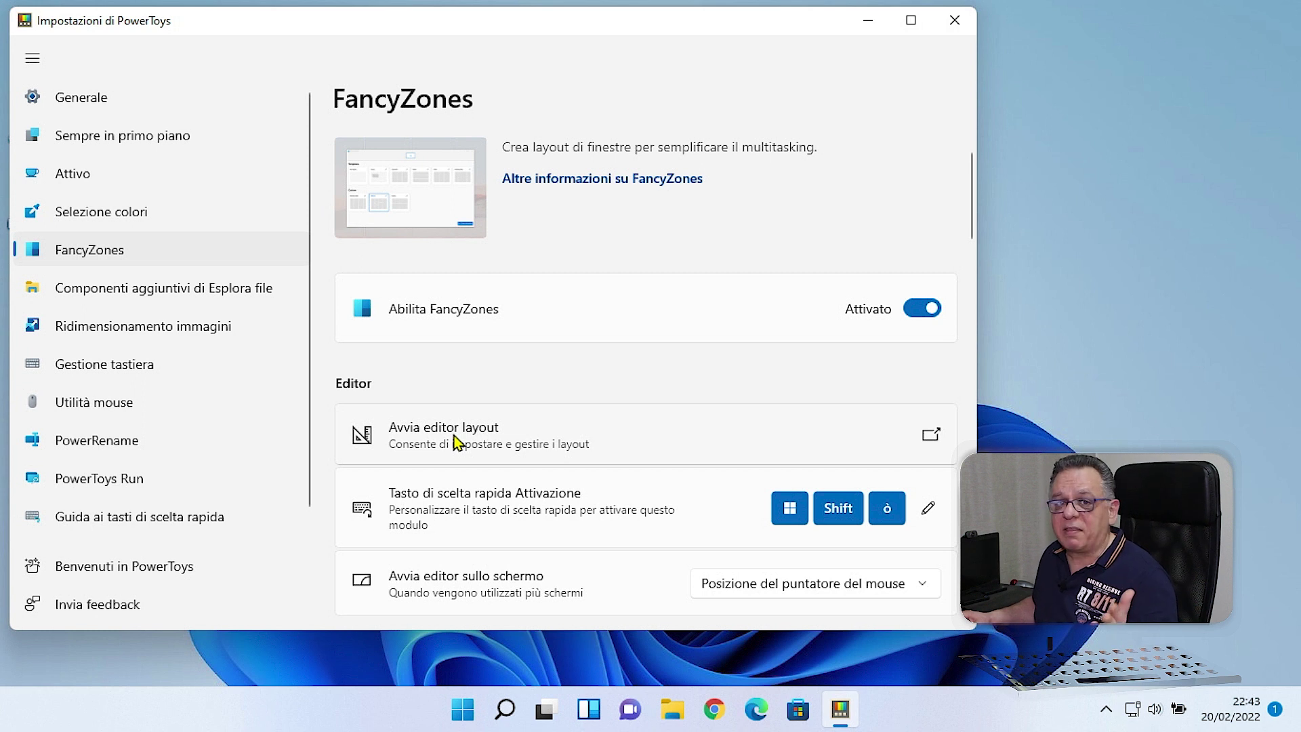
Launch the FancyZones layout editor and try the Stato attivo, Colonne, Righe and Griglia templates, ending on Righe
left_click(455, 442)
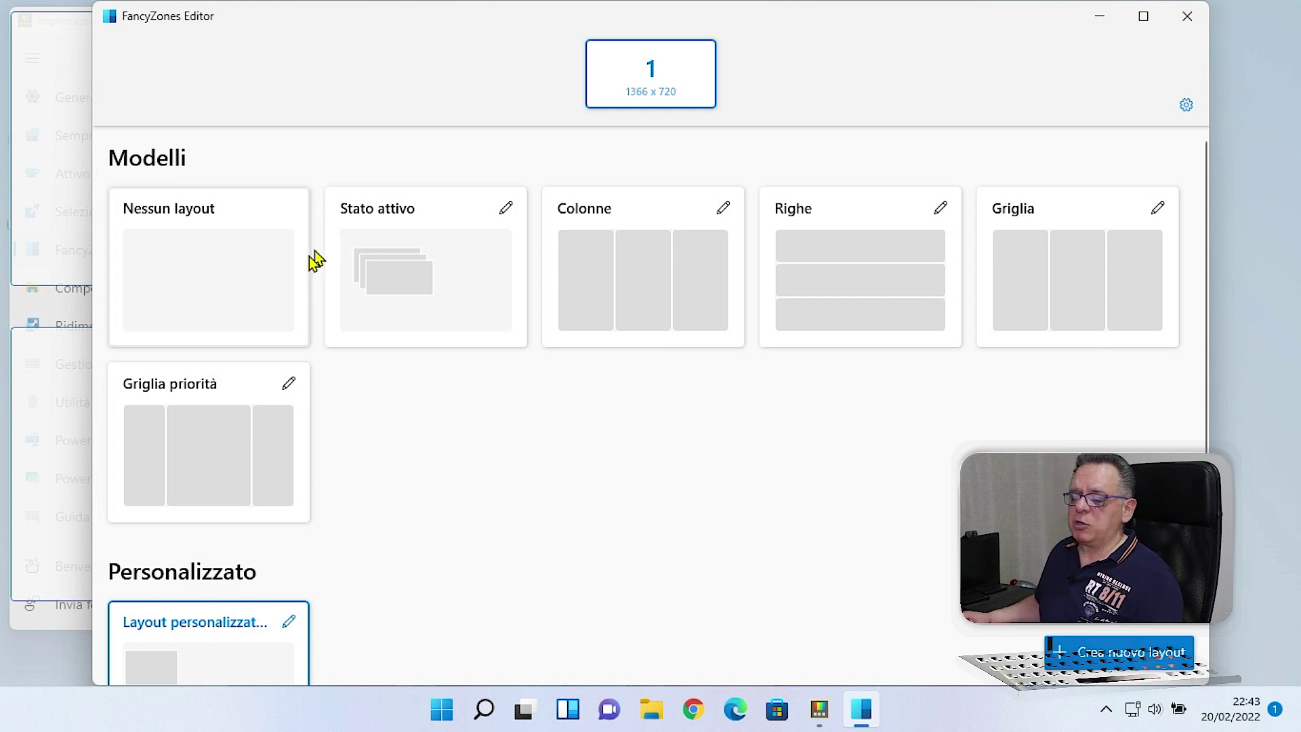
left_click(469, 279)
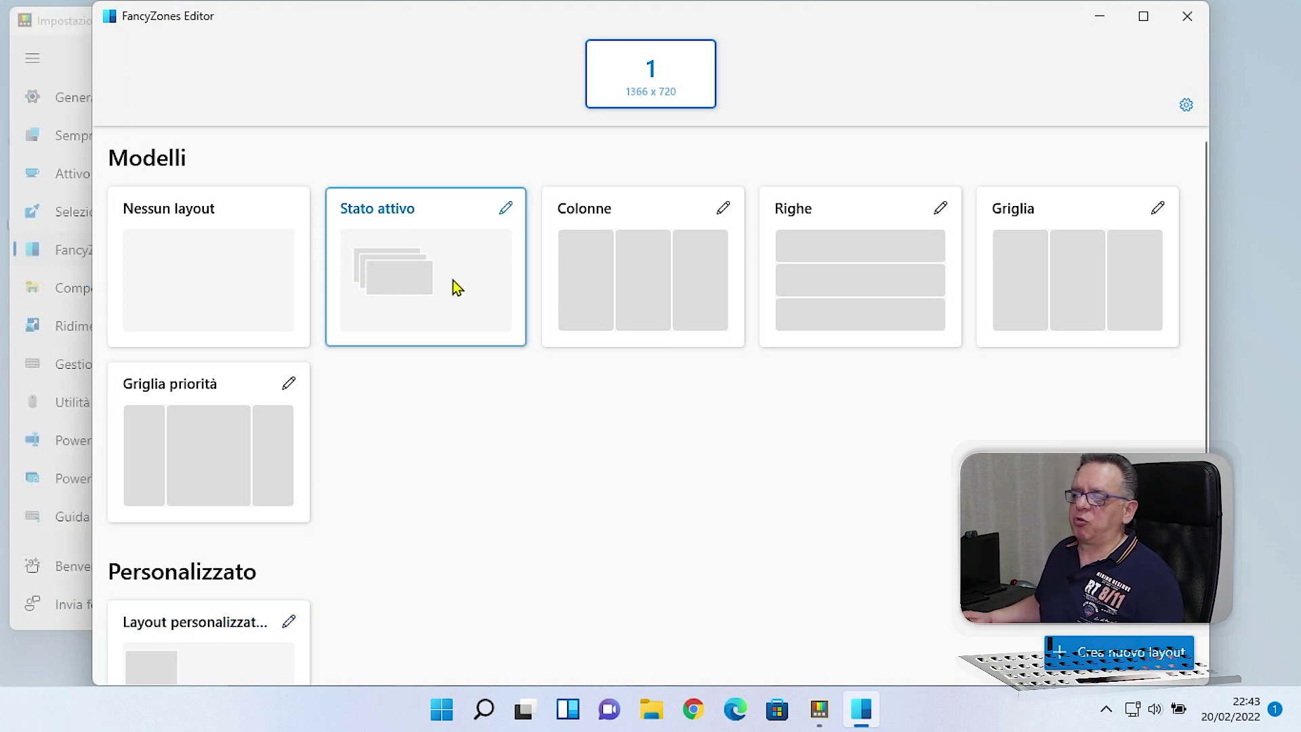
left_click(595, 283)
left_click(856, 283)
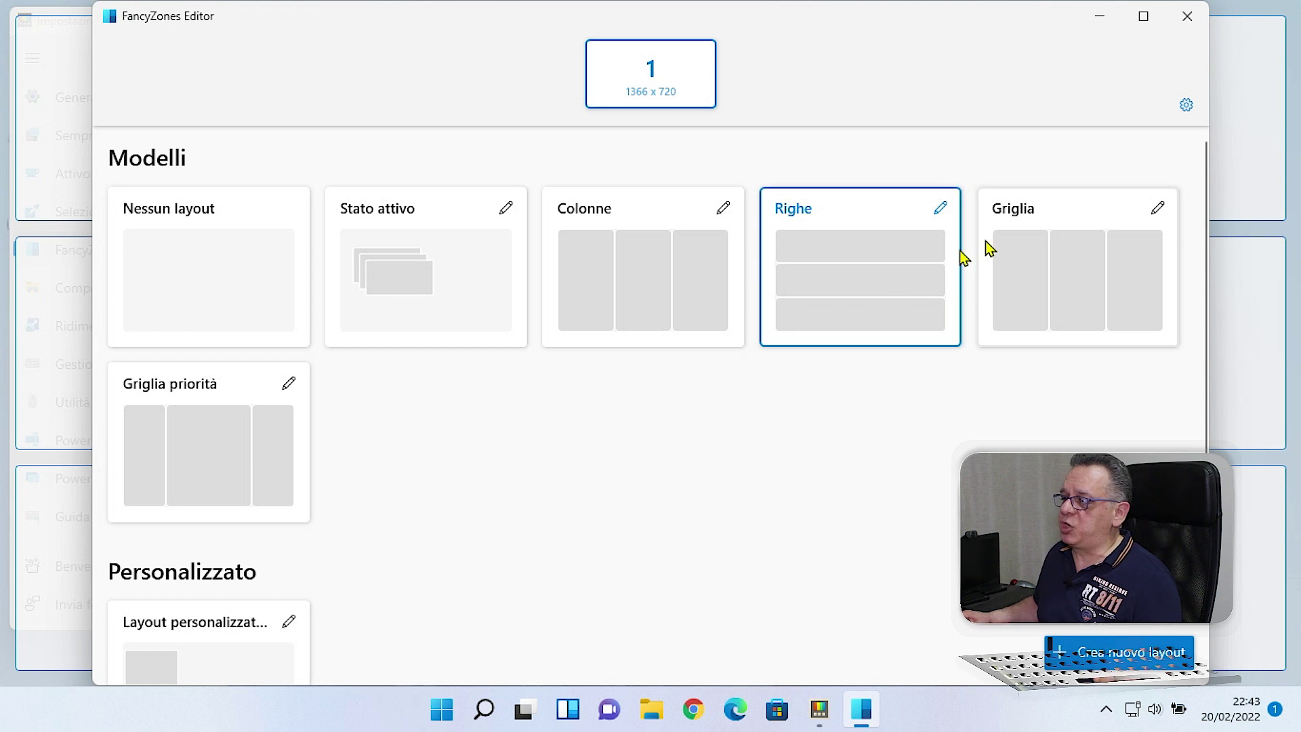
left_click(1032, 276)
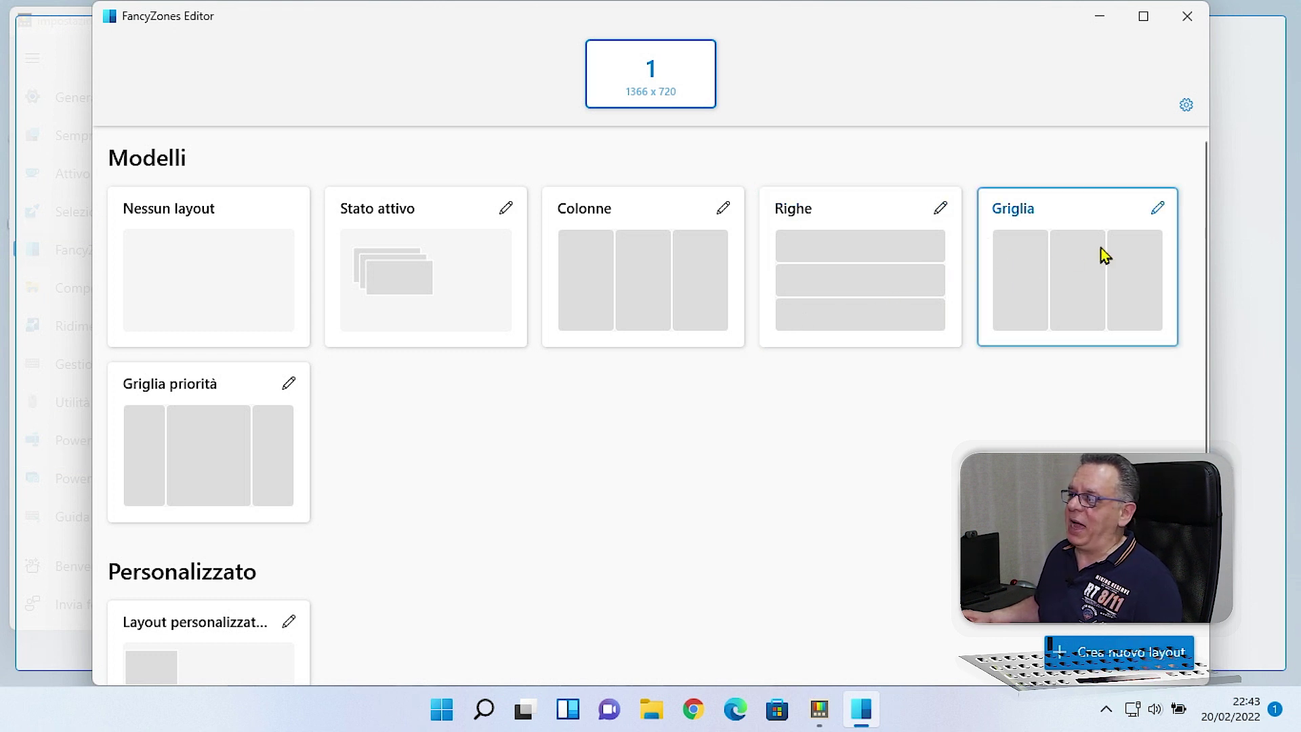
left_click(847, 287)
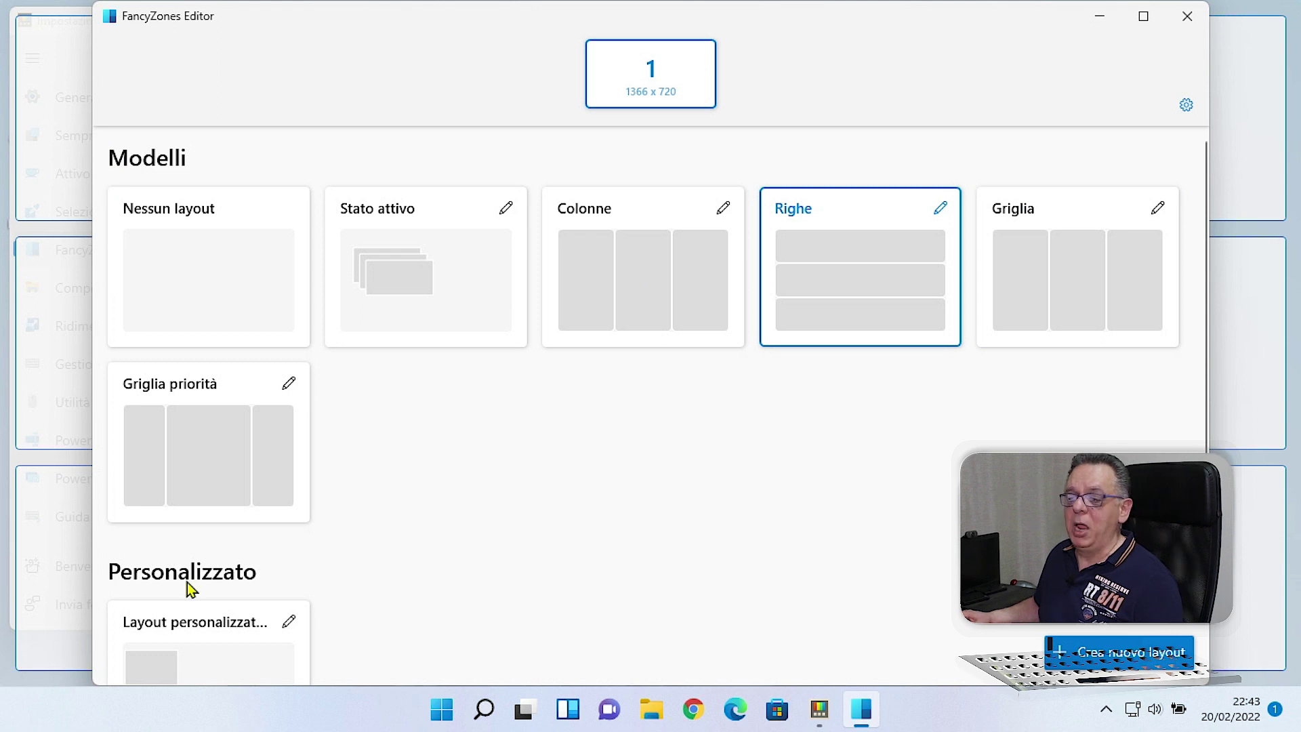
Try creating a new custom layout of type Griglia and discard it from the zone editor
scroll(465, 476, "down", 2)
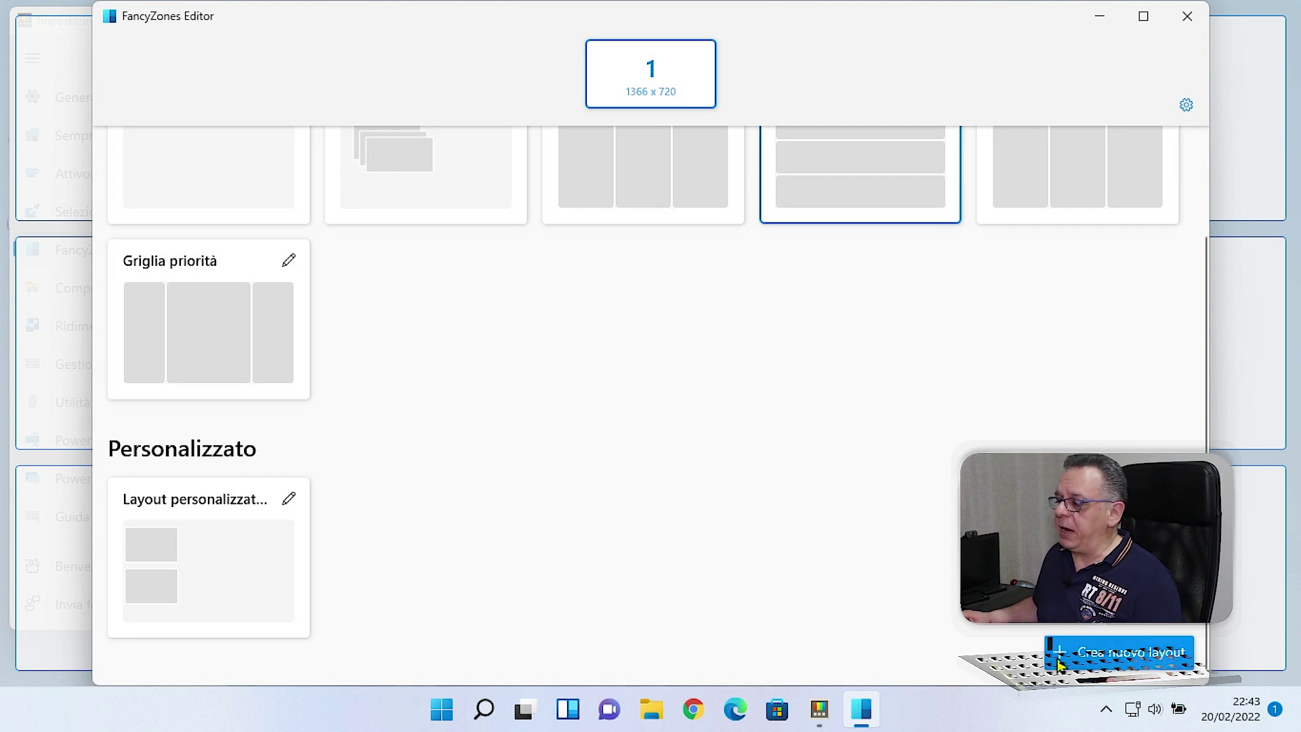
left_click(1117, 664)
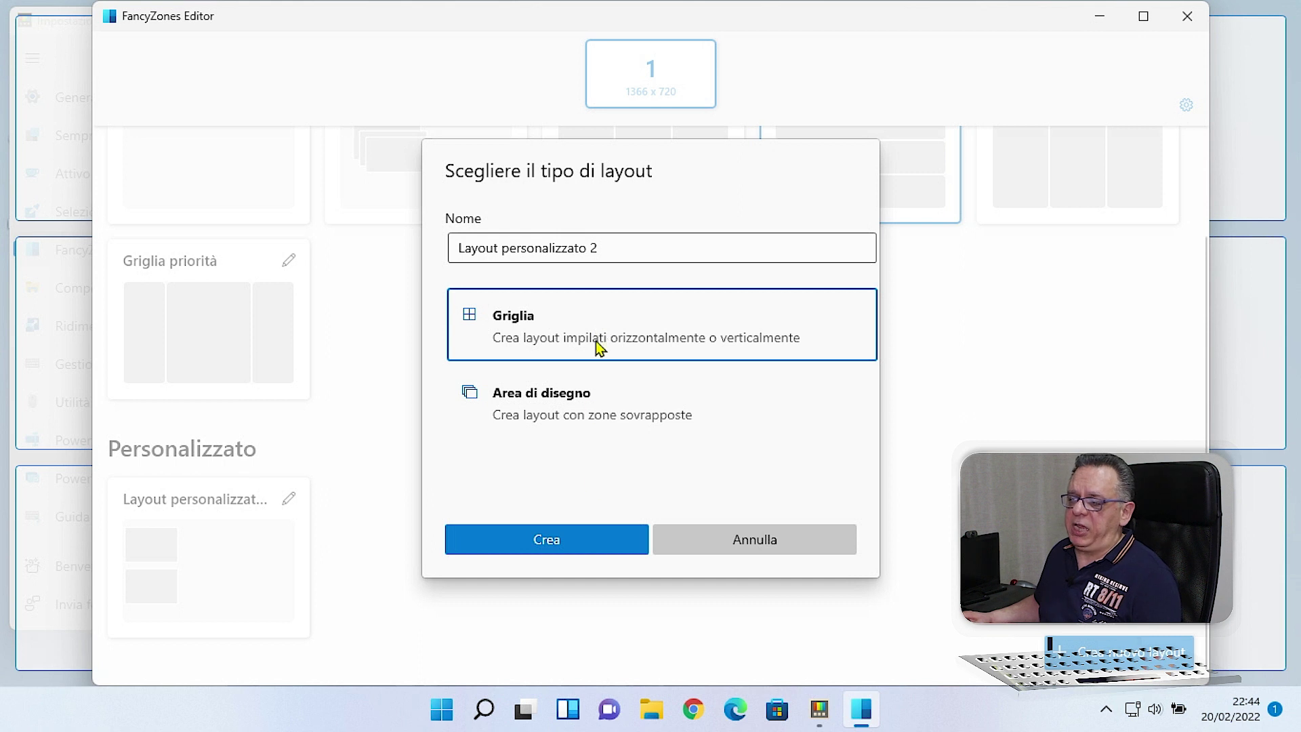
left_click(552, 543)
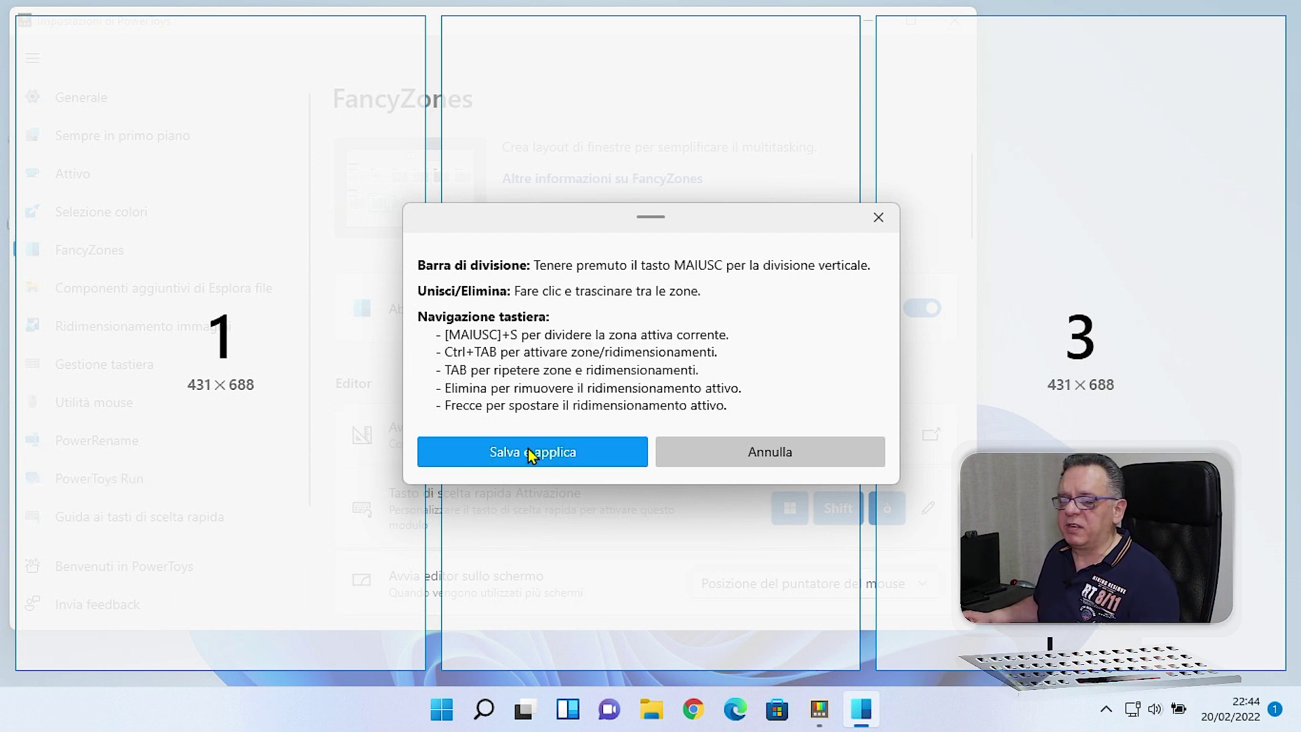
left_click(799, 462)
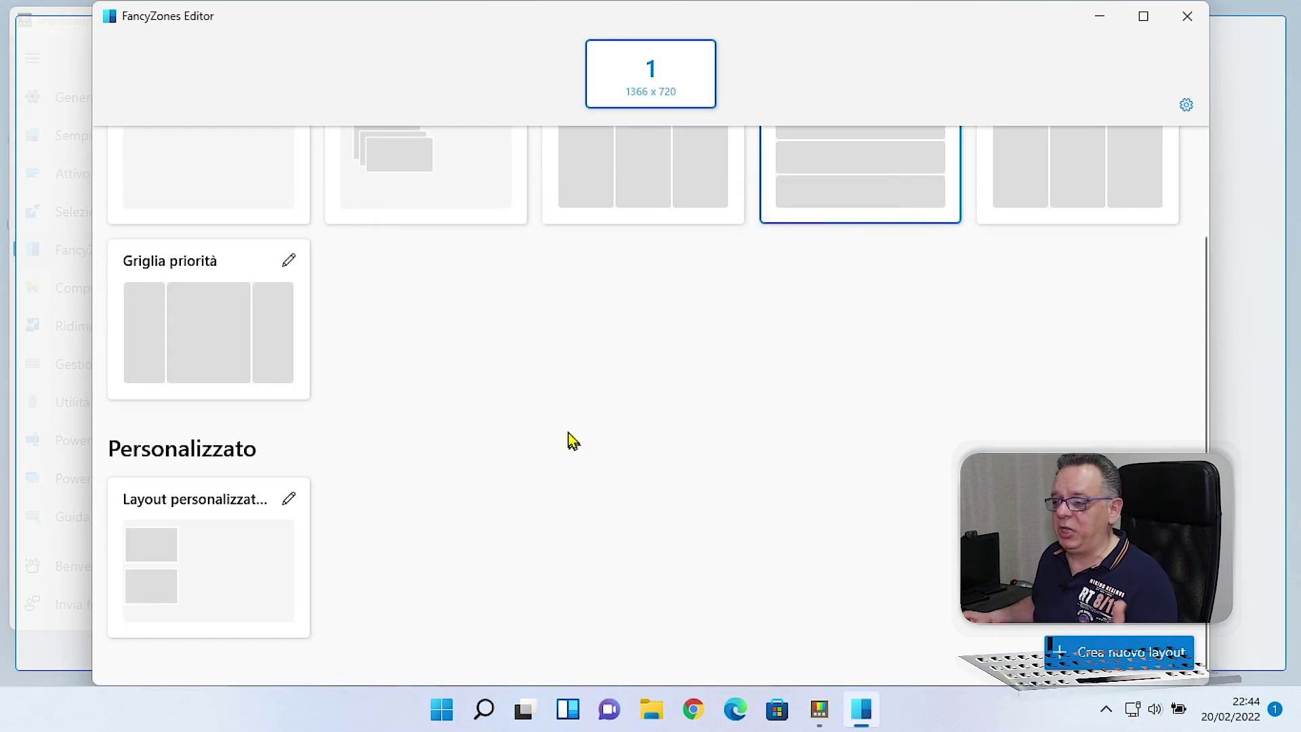
Apply the existing custom layout with two stacked zones and close the FancyZones editor
left_click(233, 552)
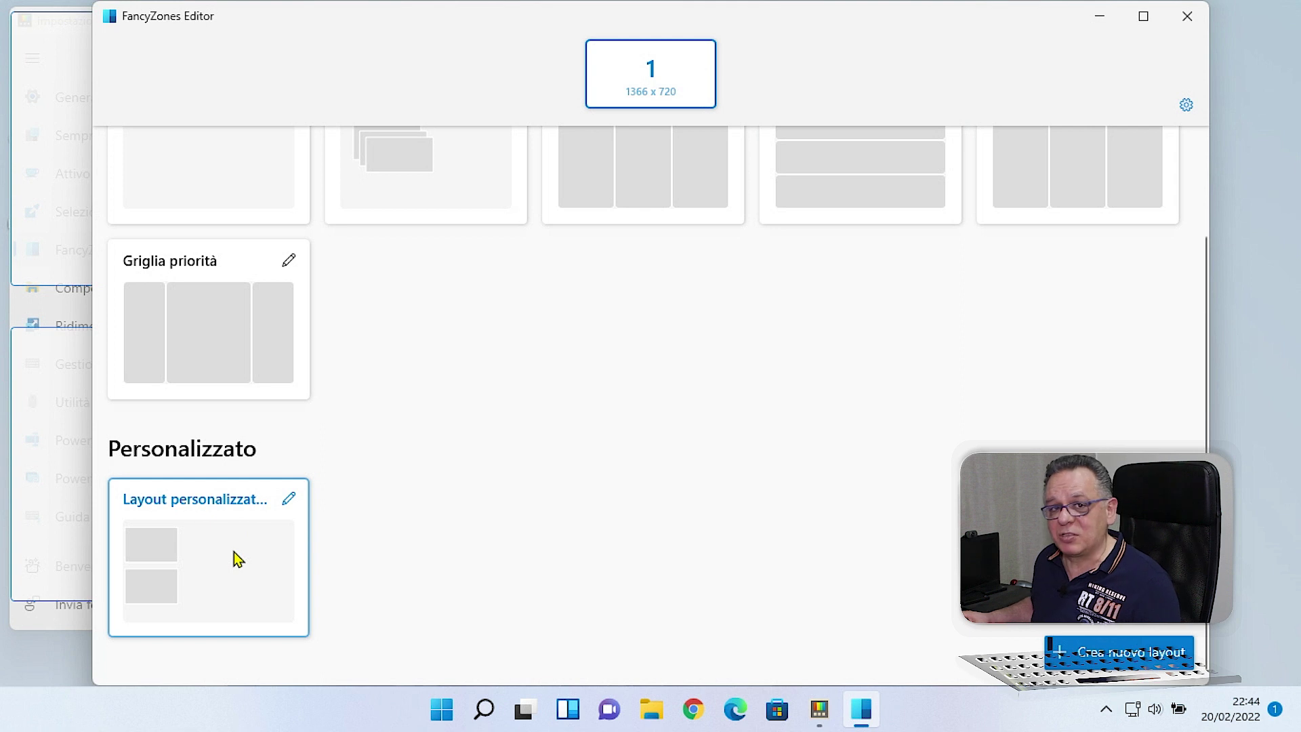
left_click(1187, 16)
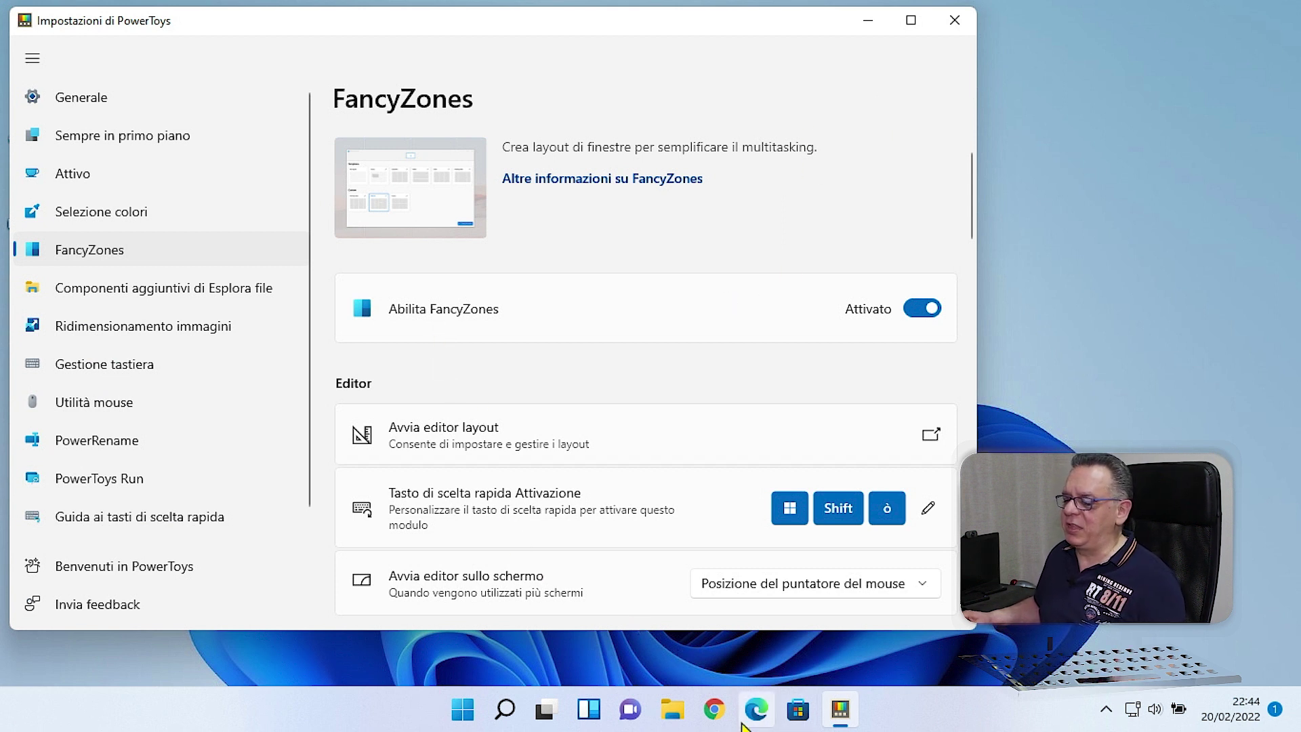
Launch Google Chrome and drop its window into zone 2 of the active FancyZones layout
left_click(714, 710)
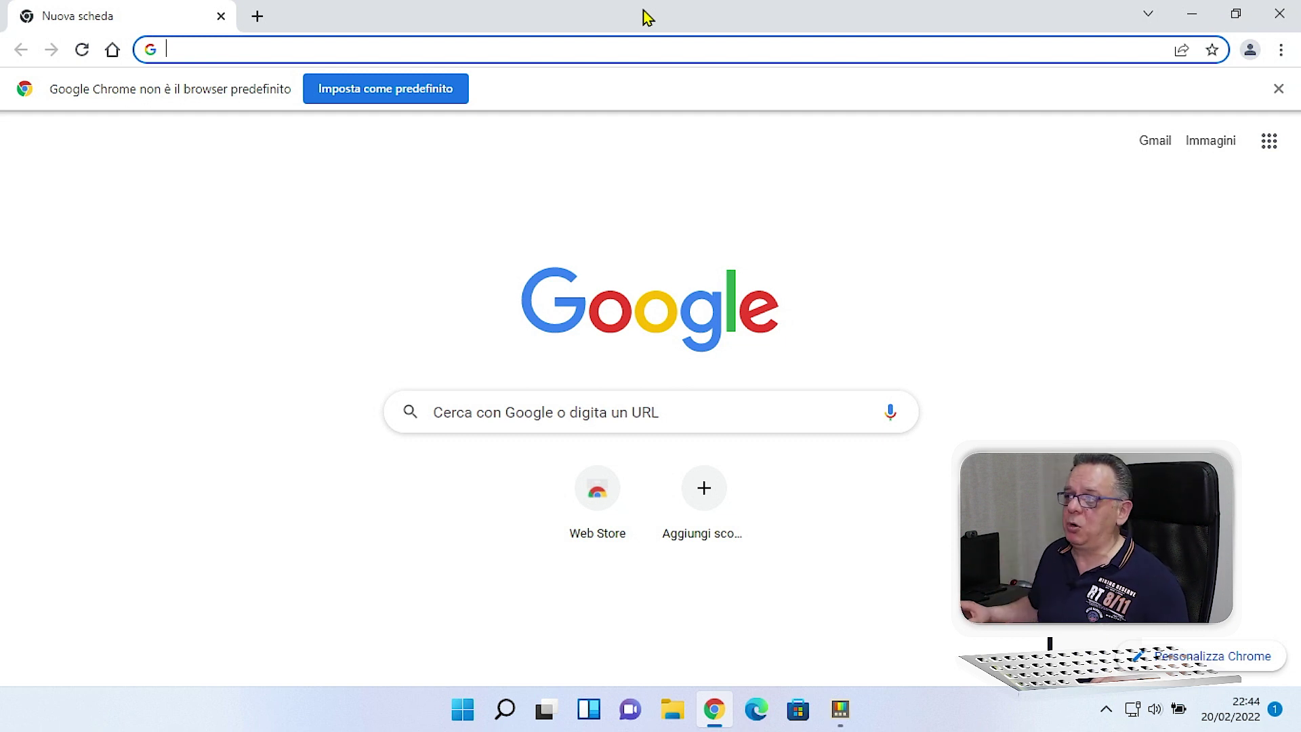
left_click_drag(644, 16, 214, 111)
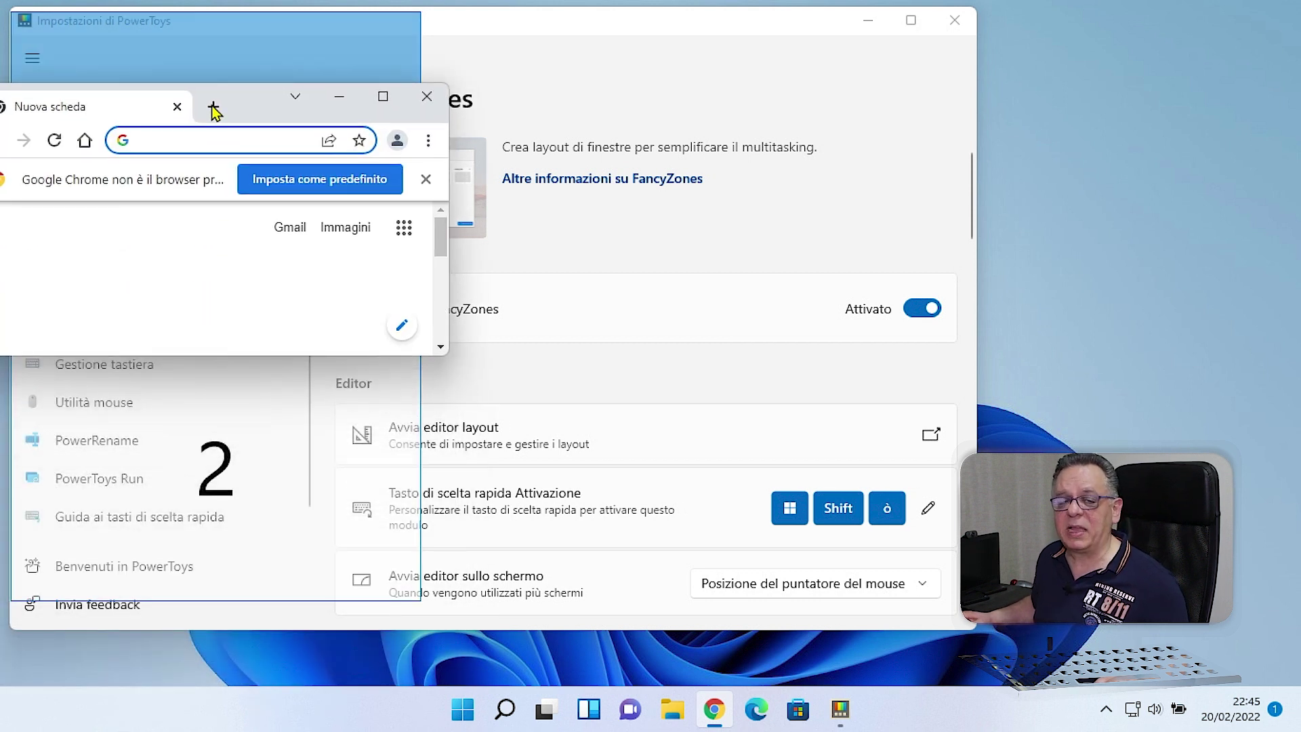
left_click_drag(214, 110, 216, 112)
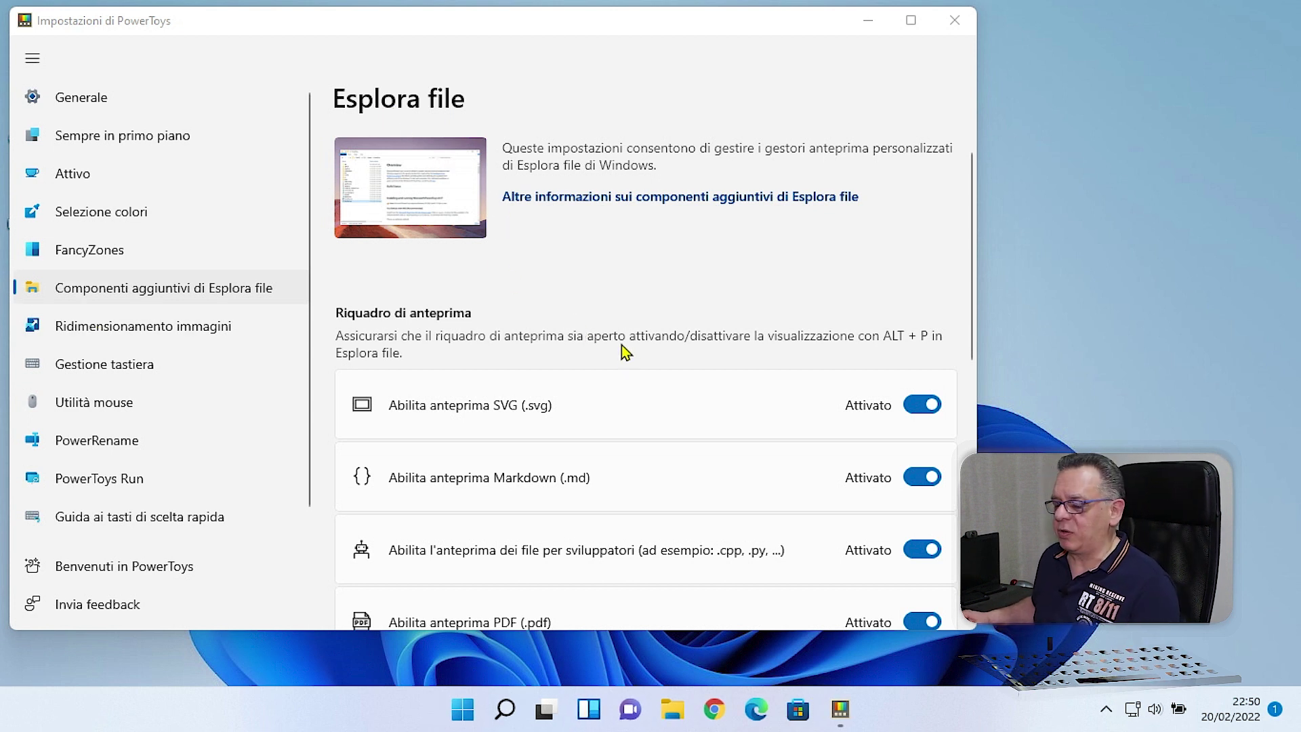
Review the Esplora file preview options, and open the PROVA COPIA DATI folder within Documenti in File Explorer to find its PDF files
scroll(629, 352, "down", 3)
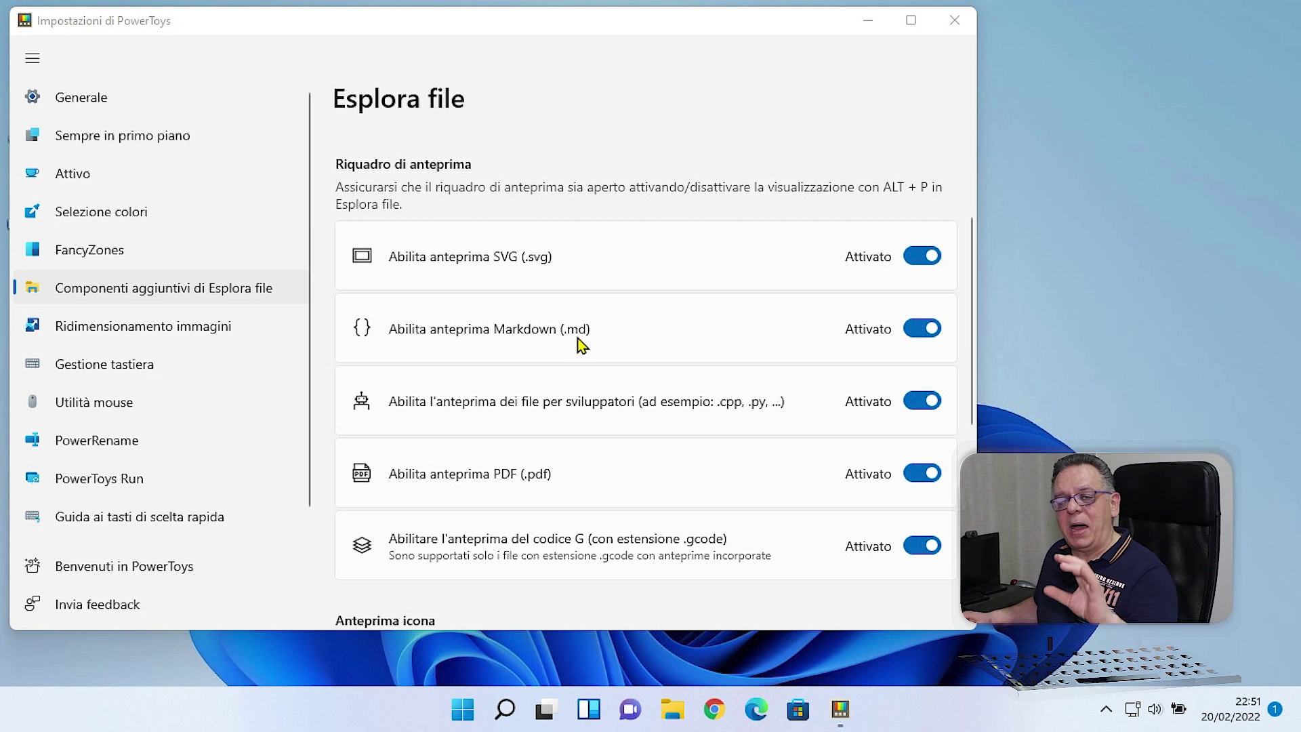
scroll(575, 345, "down", 2)
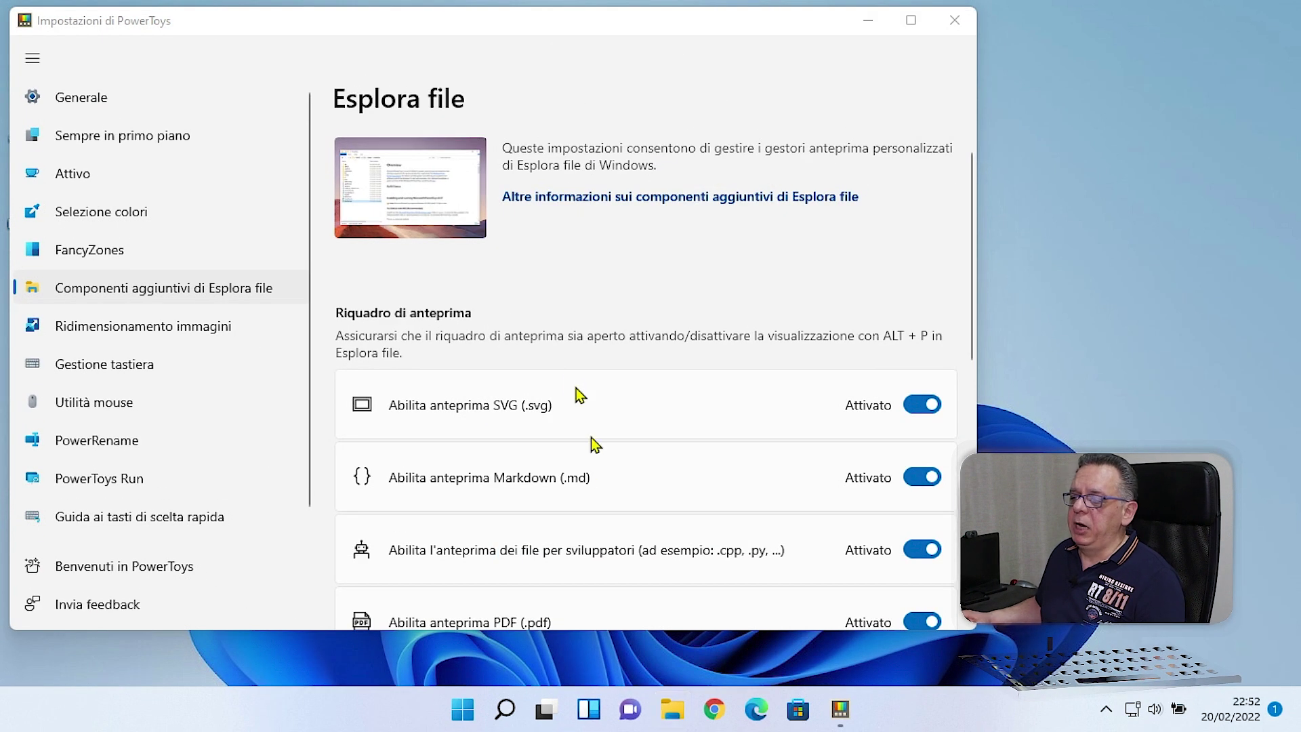
key("super+e")
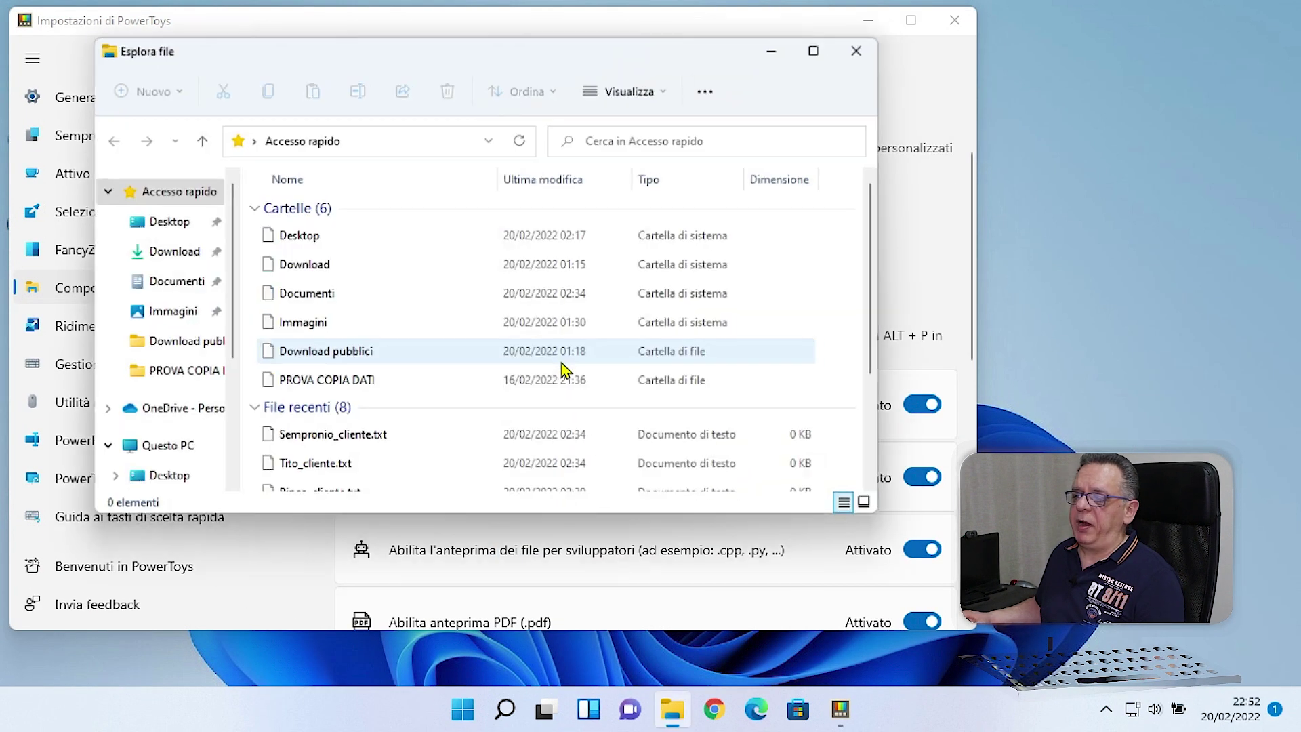
left_click(169, 283)
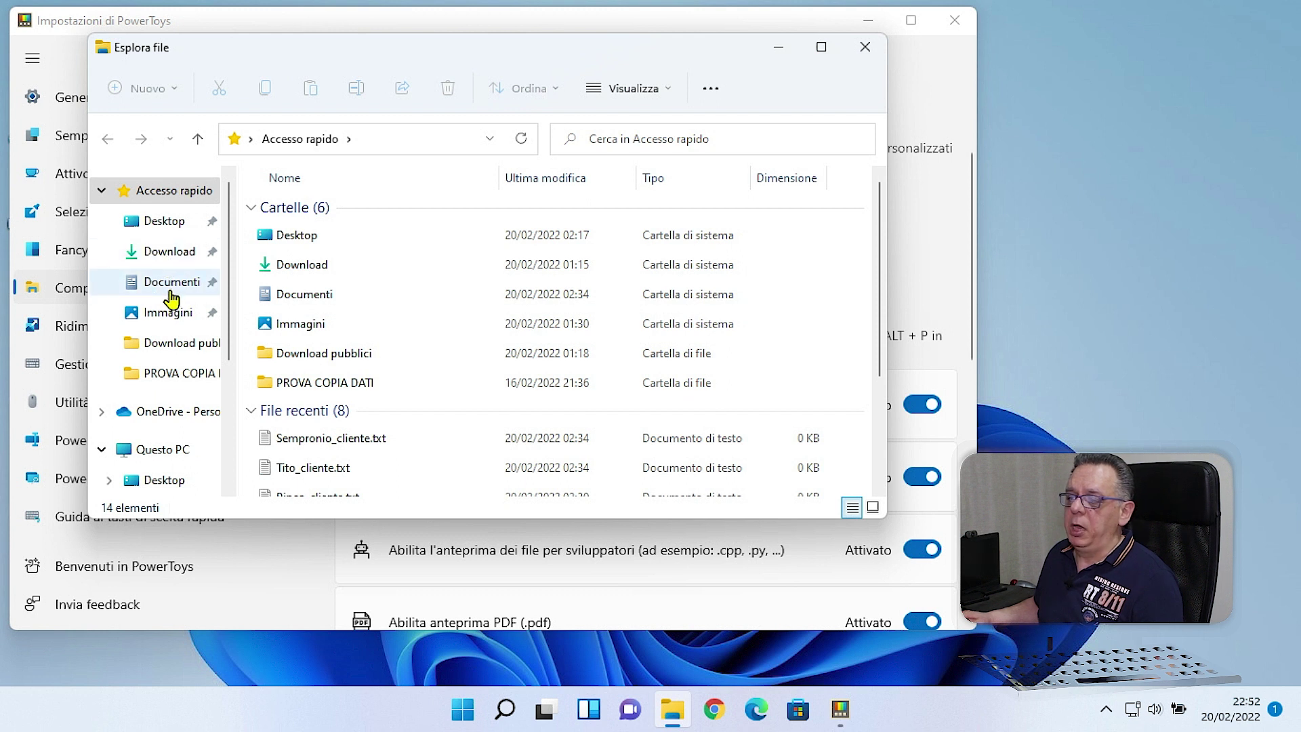
double_click(317, 213)
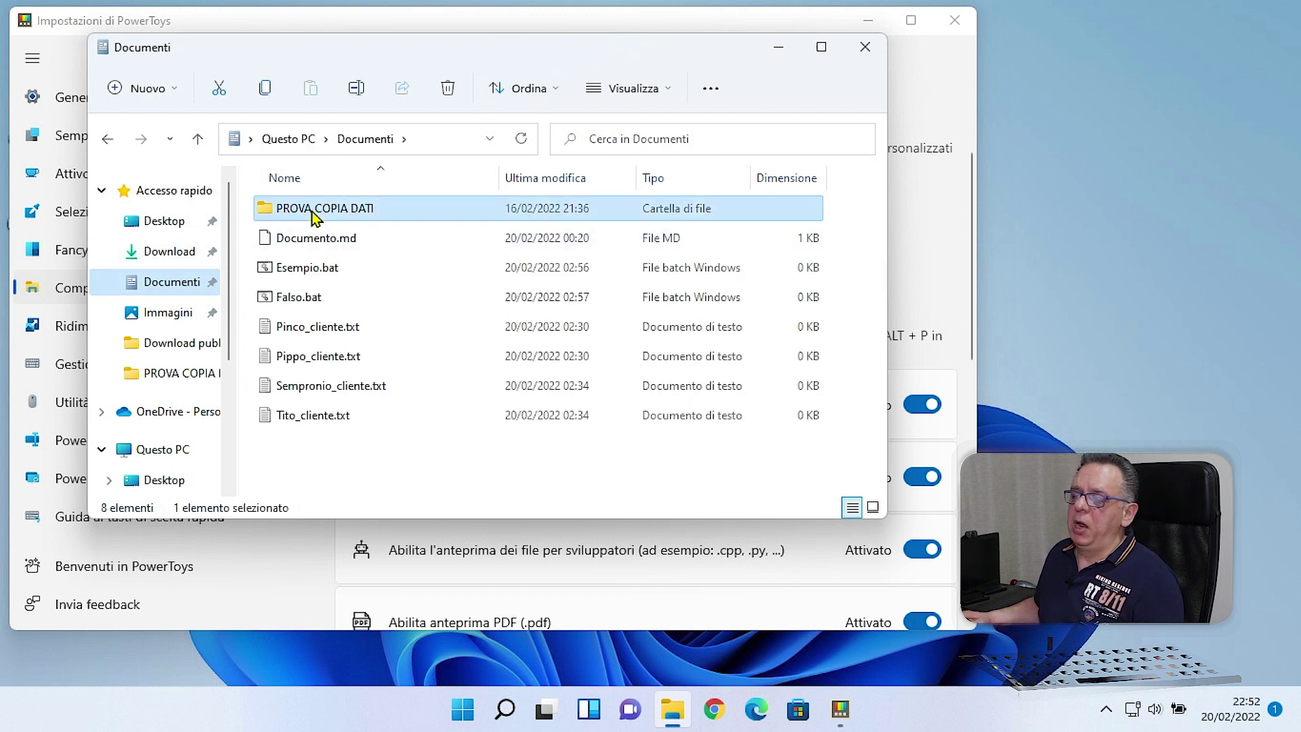
scroll(342, 312, "down", 12)
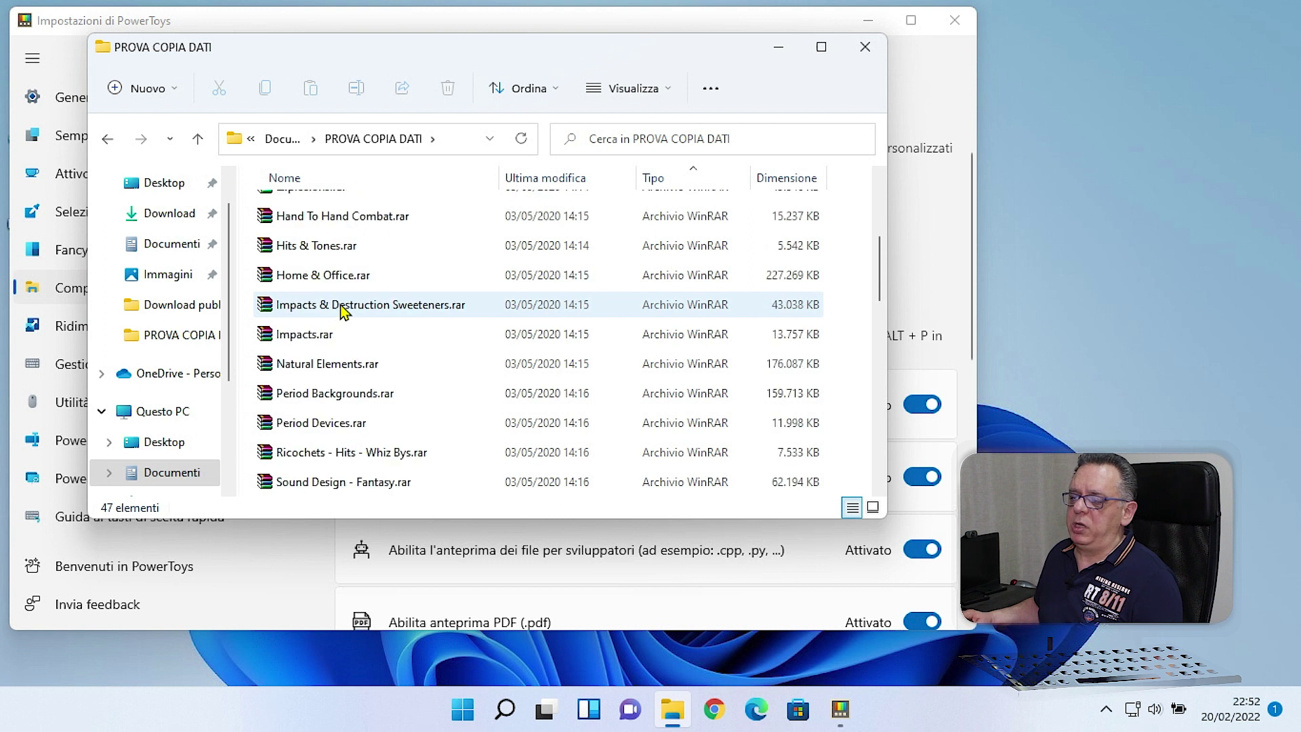
scroll(341, 311, "down", 1)
scroll(341, 311, "up", 2)
scroll(341, 310, "down", 2)
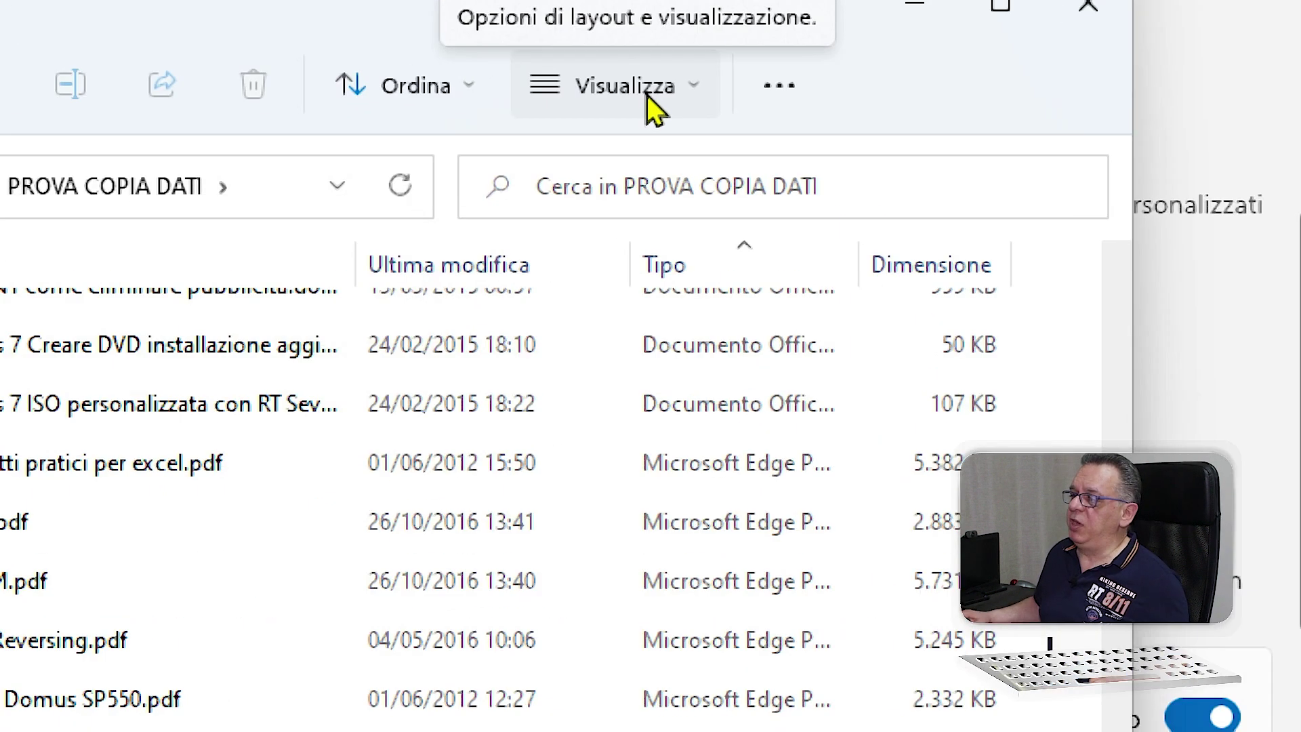
Show the preview pane (Riquadro di anteprima) in the PROVA COPIA DATI folder window
left_click(705, 94)
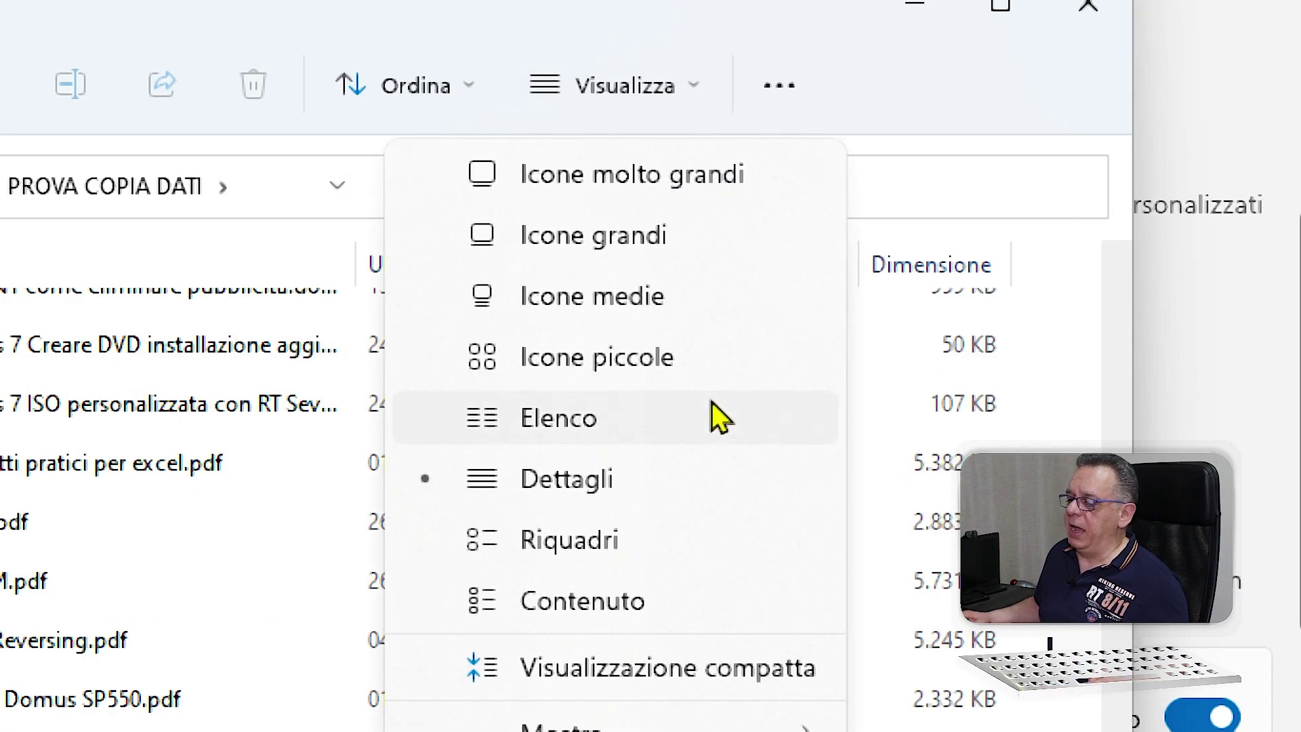
mouse_move(630, 546)
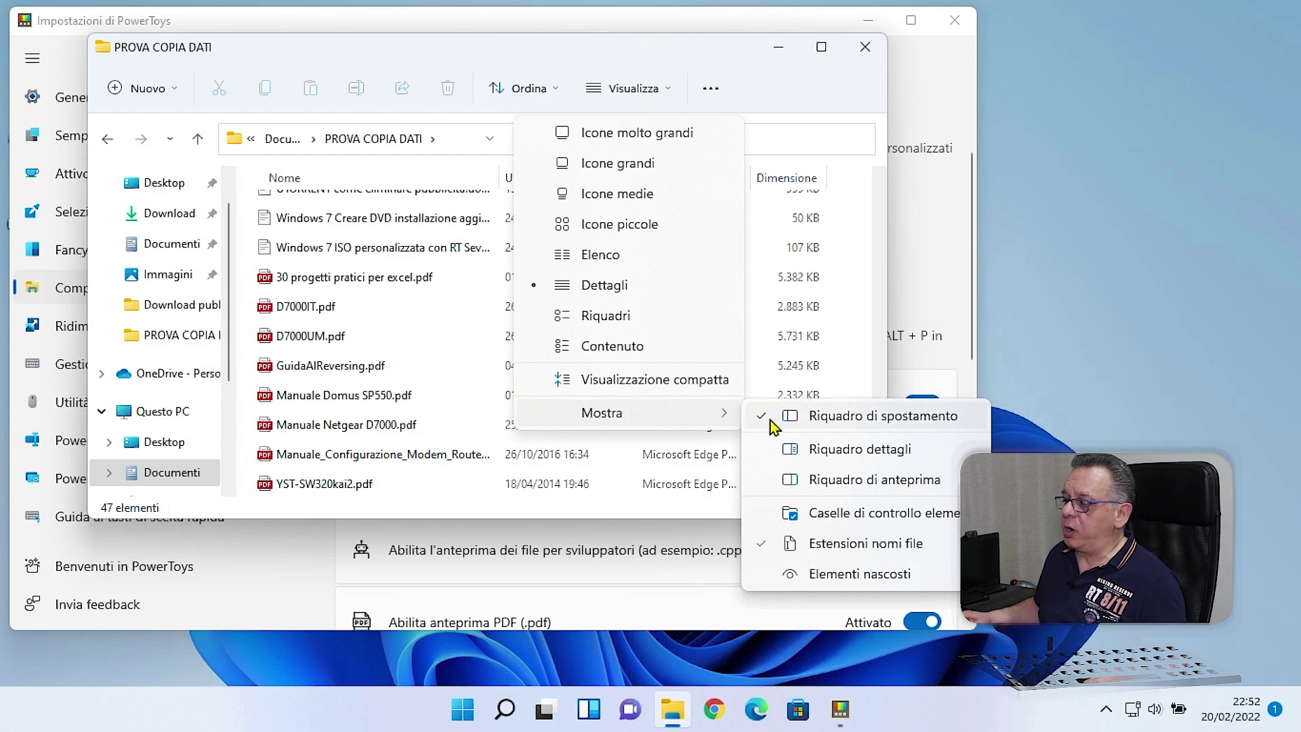
left_click(840, 482)
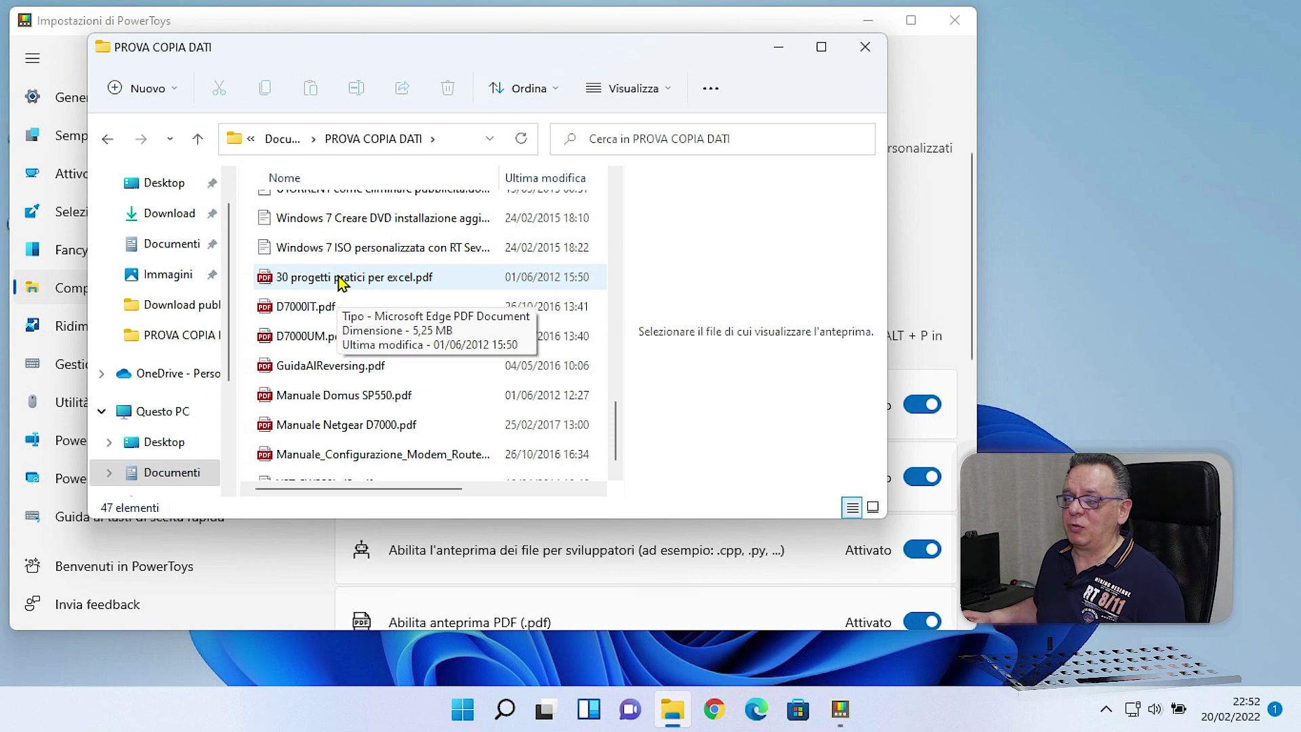
Preview the pages of 30 progetti pratici per excel.pdf and D7000IT.pdf in the preview pane
left_click(340, 283)
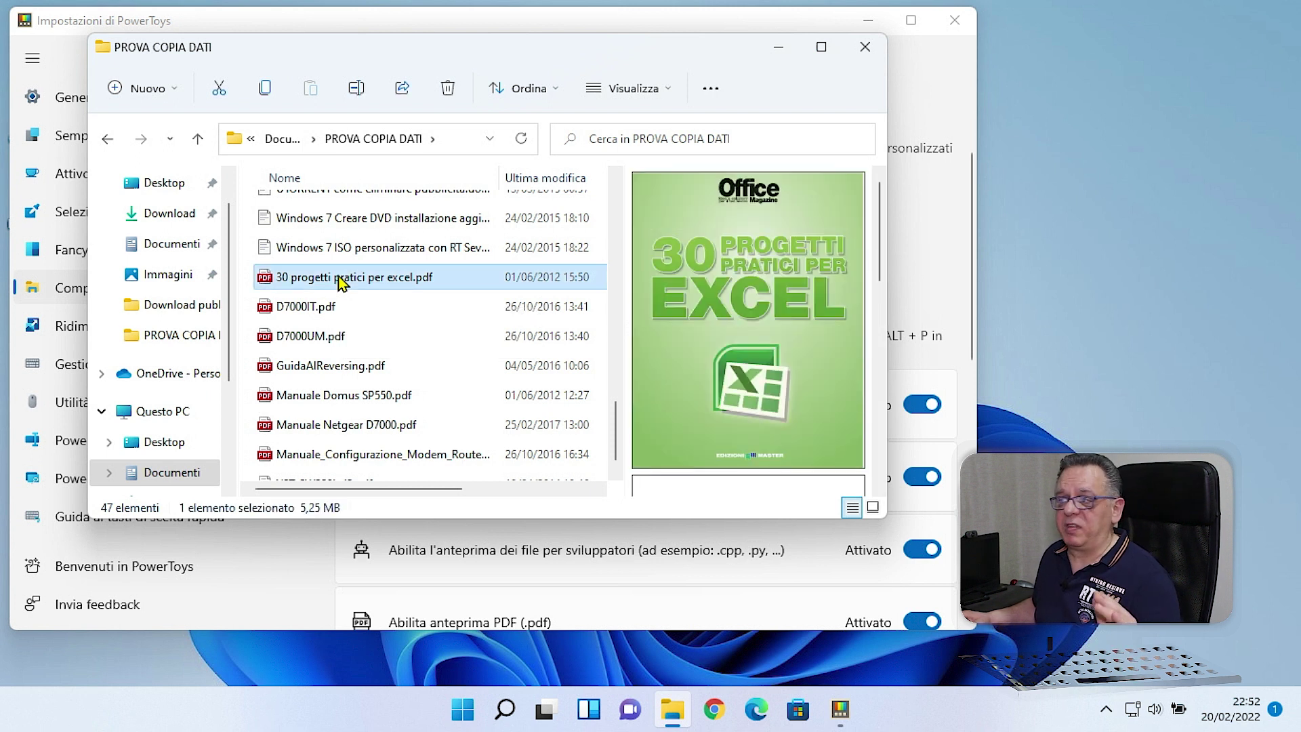
scroll(753, 336, "down", 5)
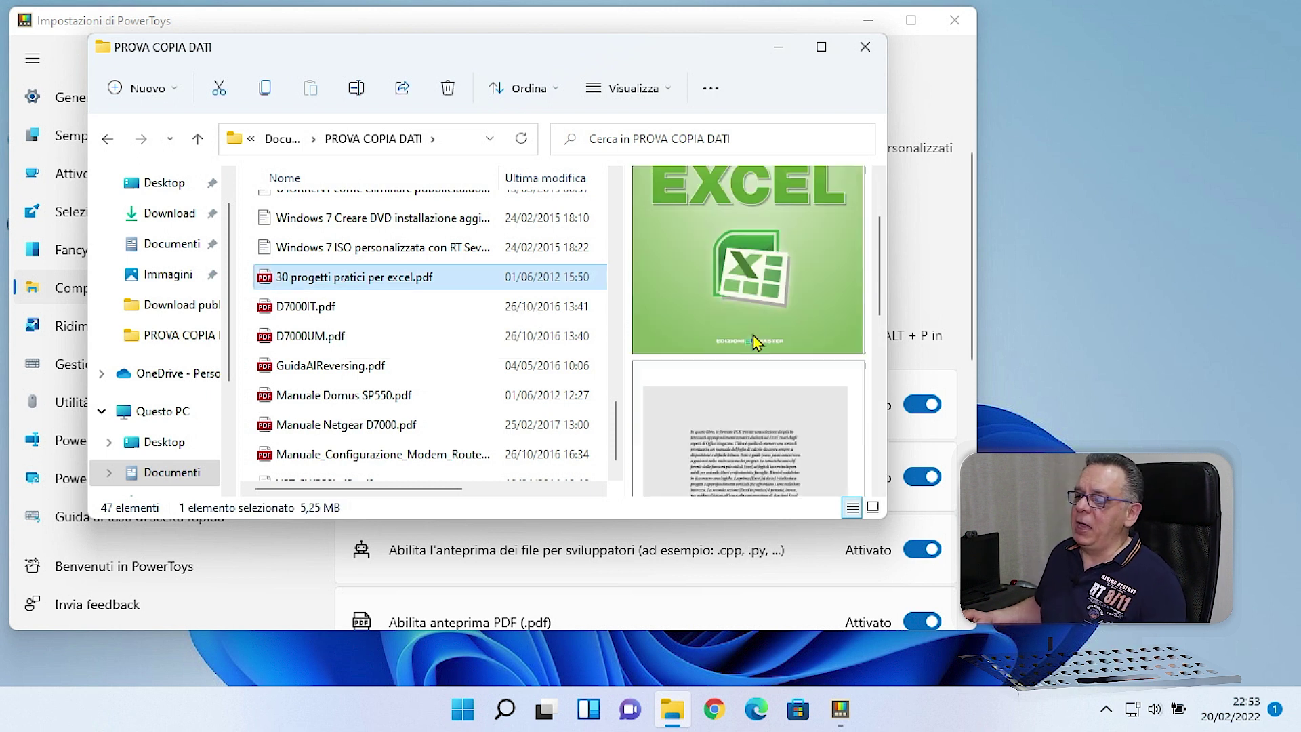
scroll(757, 343, "down", 5)
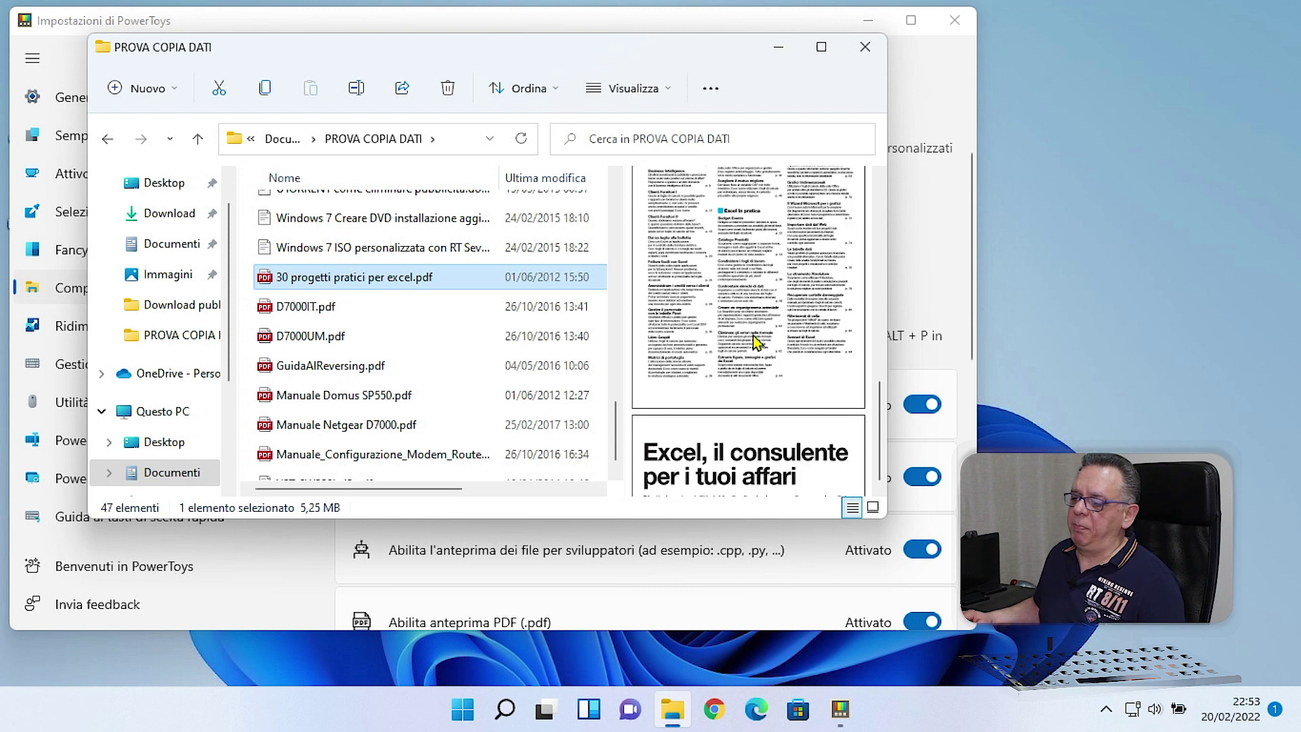
scroll(754, 338, "up", 10)
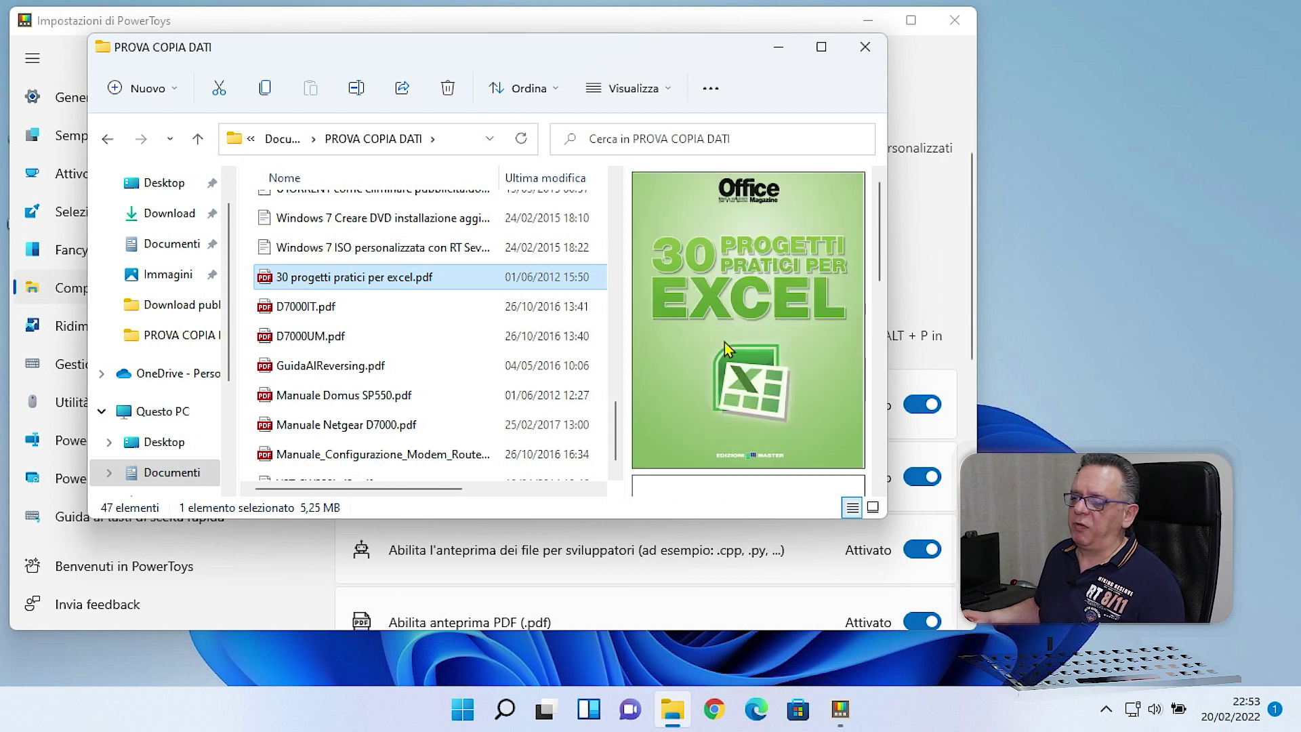
left_click(297, 316)
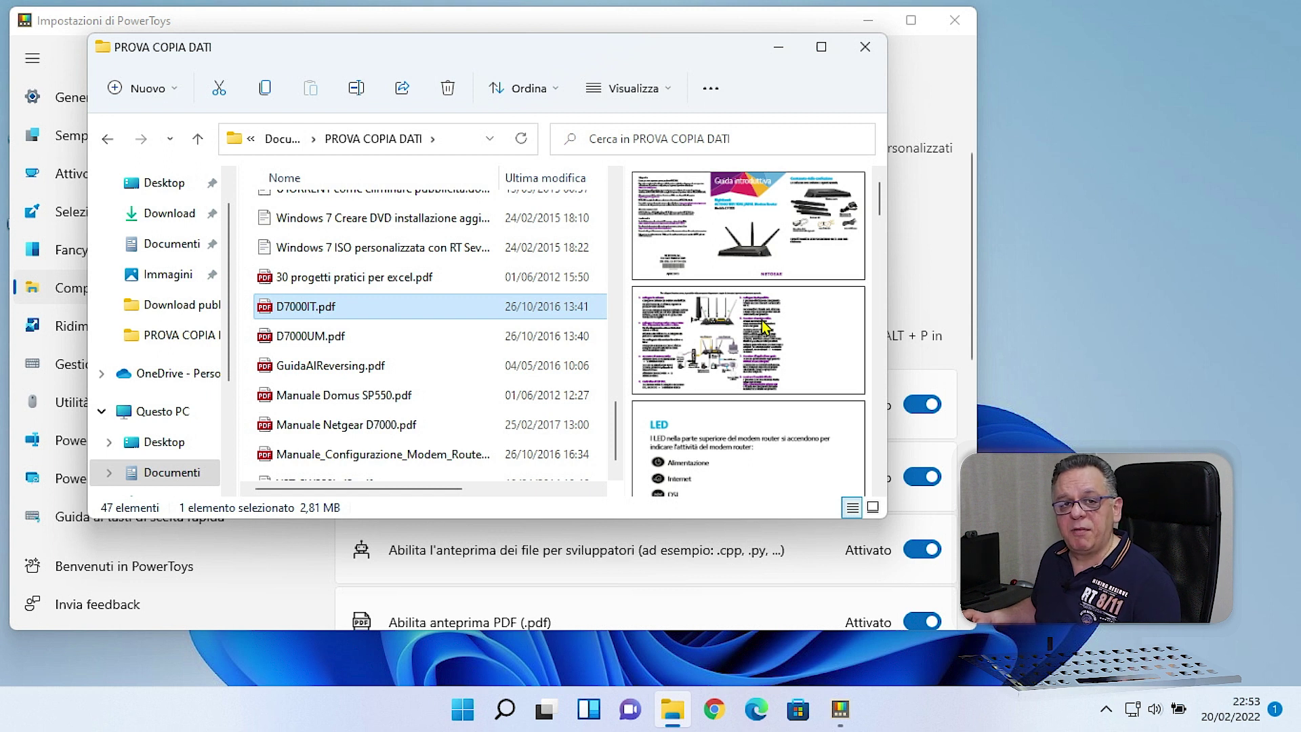
scroll(762, 327, "down", 3)
scroll(763, 327, "up", 3)
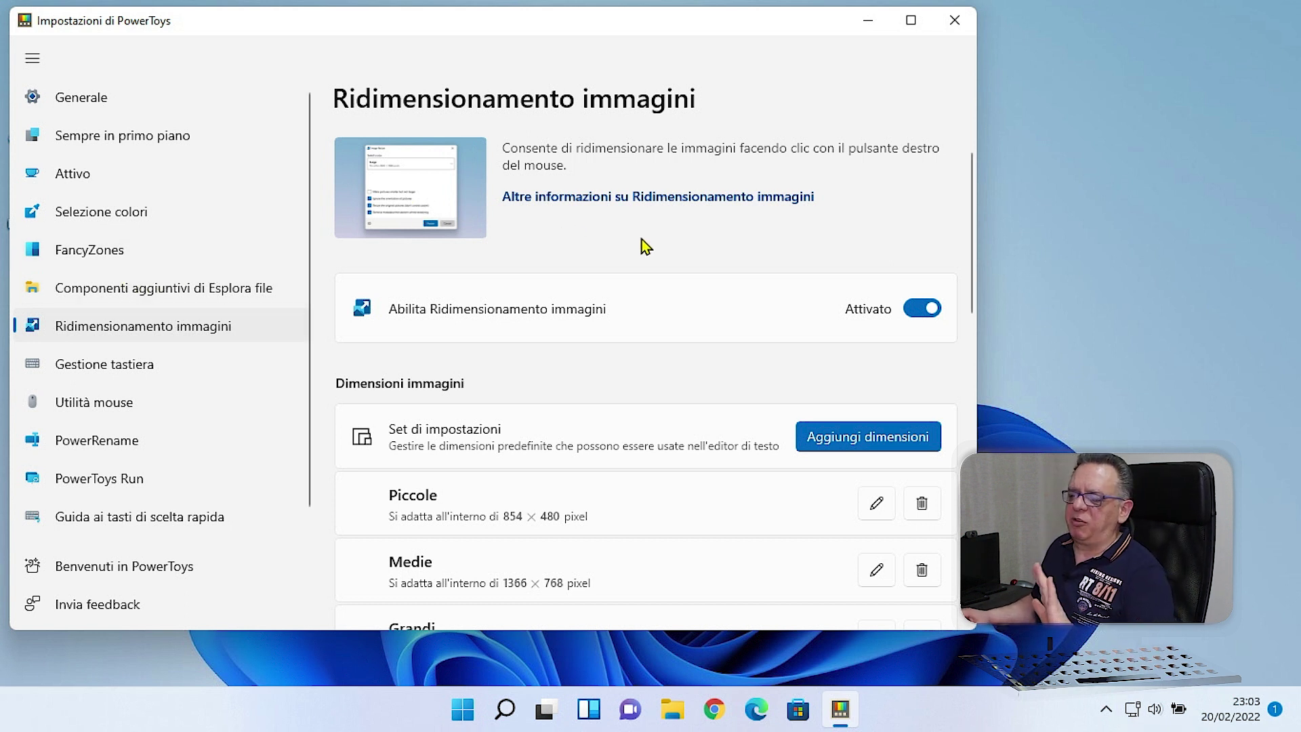
Examine the Ridimensionamento immagini settings and the list of predefined image sizes
scroll(641, 247, "down", 1)
scroll(641, 246, "up", 1)
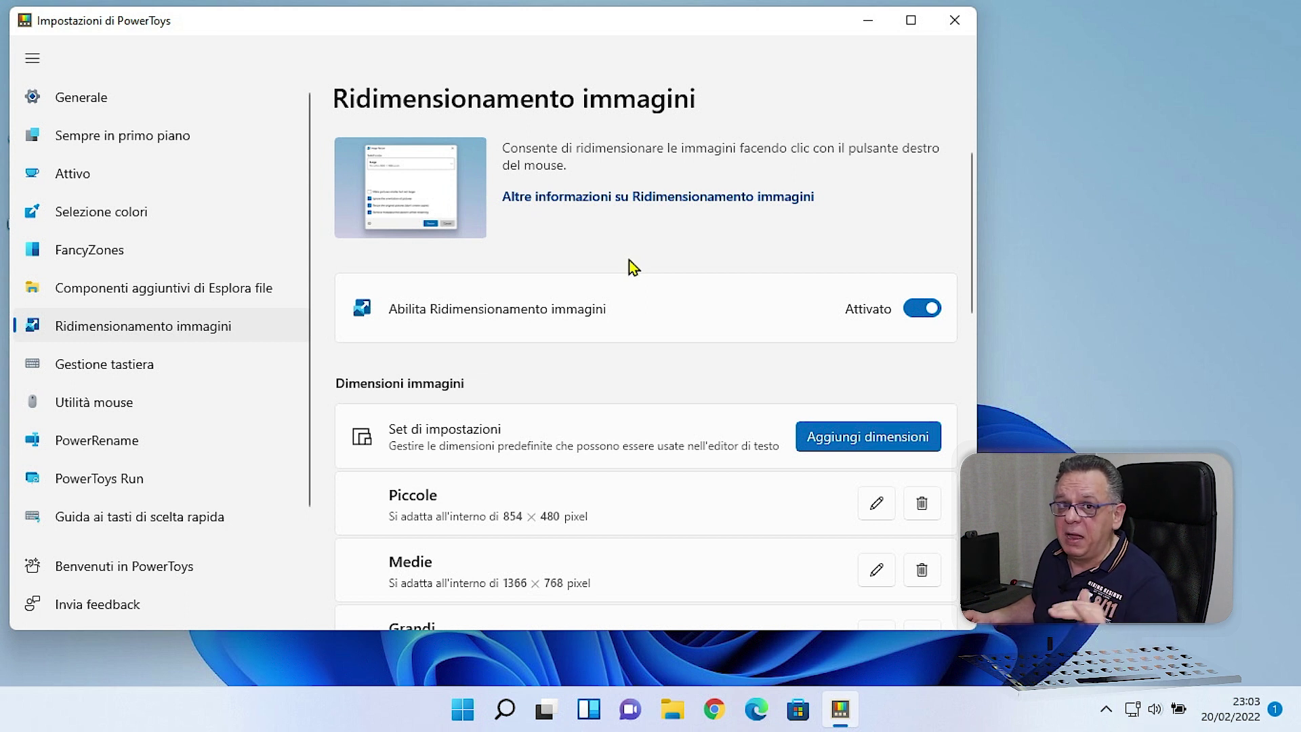
scroll(634, 266, "down", 3)
scroll(632, 266, "down", 1)
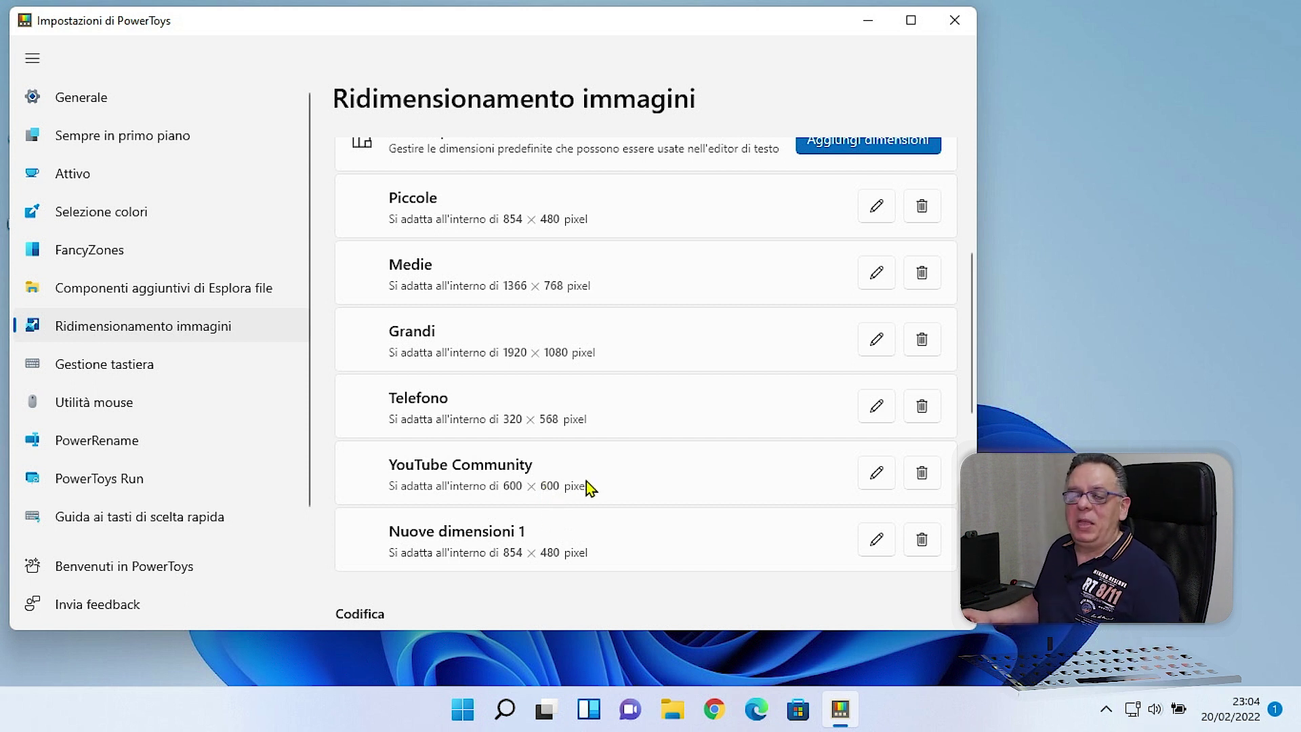
Add a new image size preset and delete that same preset, confirming its removal
scroll(586, 486, "up", 1)
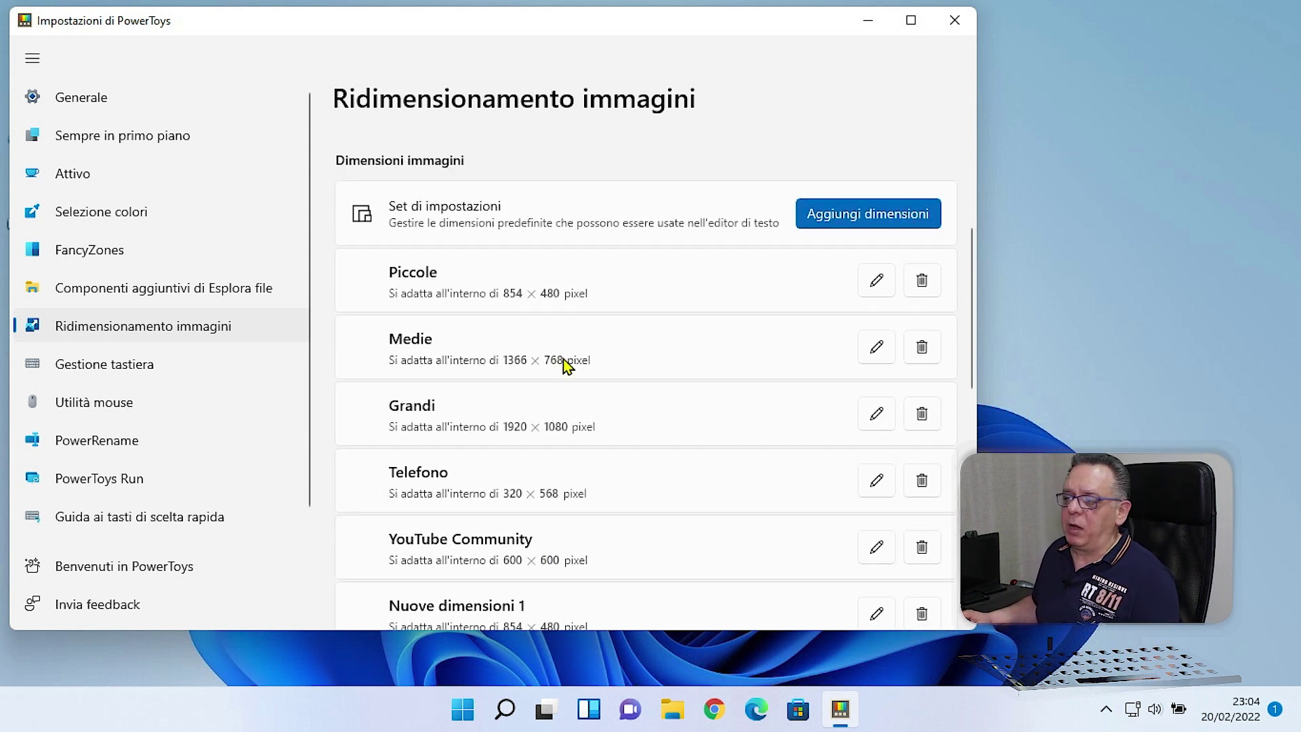
left_click(860, 216)
scroll(787, 413, "down", 3)
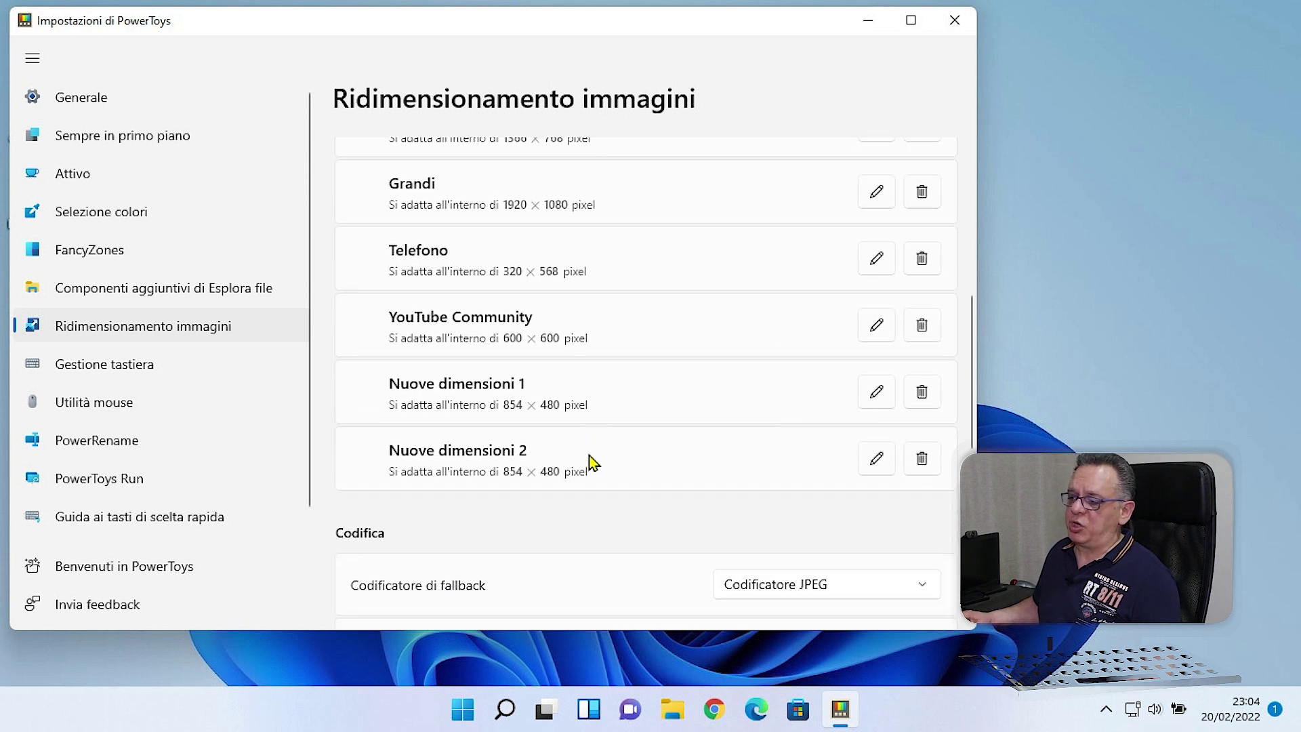
left_click(922, 464)
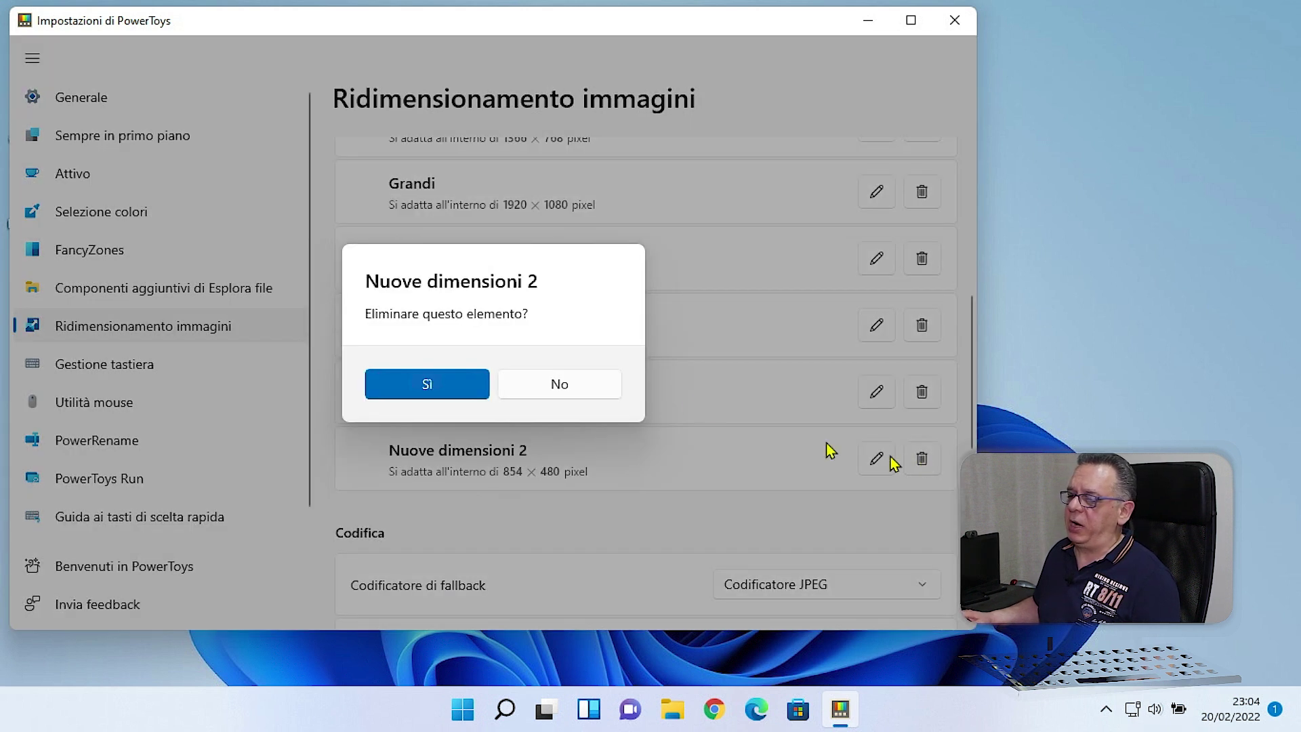
left_click(451, 391)
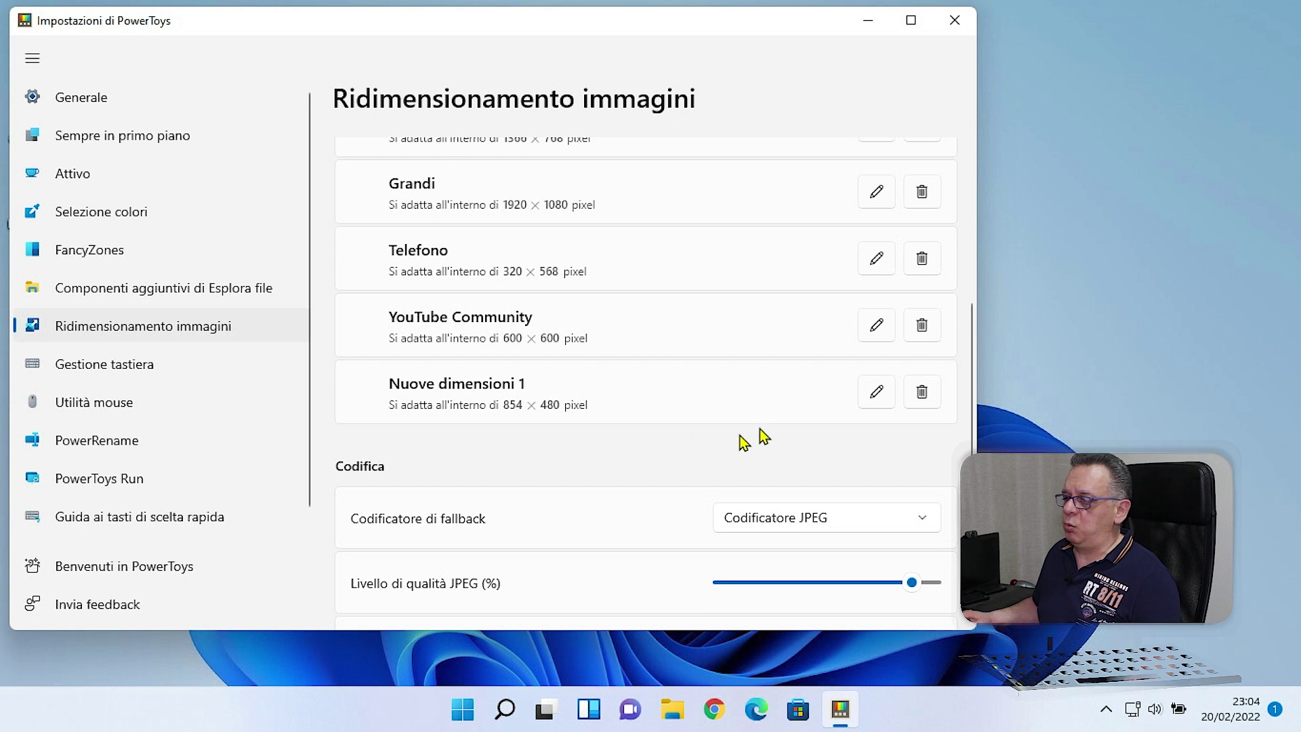
Open the Nuove dimensioni 1 preset for editing and examine its Adatta and Unità options without changing them
left_click(874, 393)
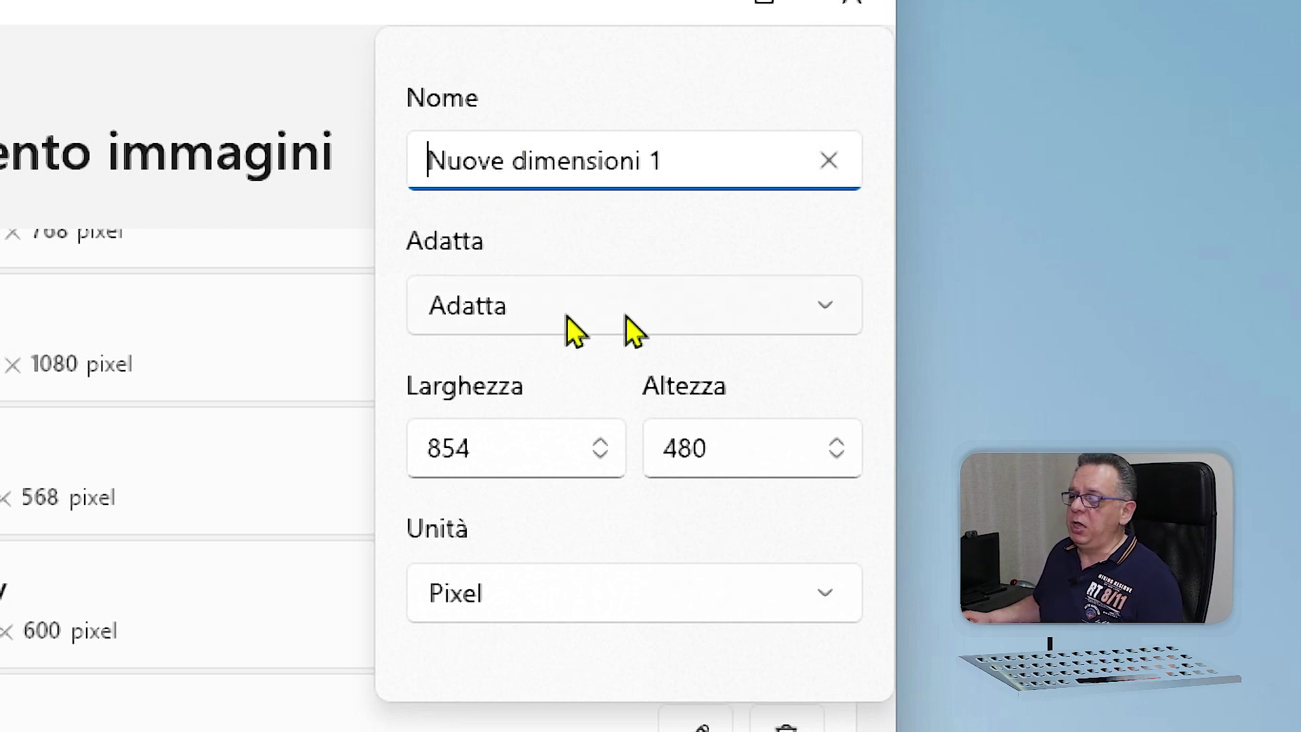
left_click(813, 309)
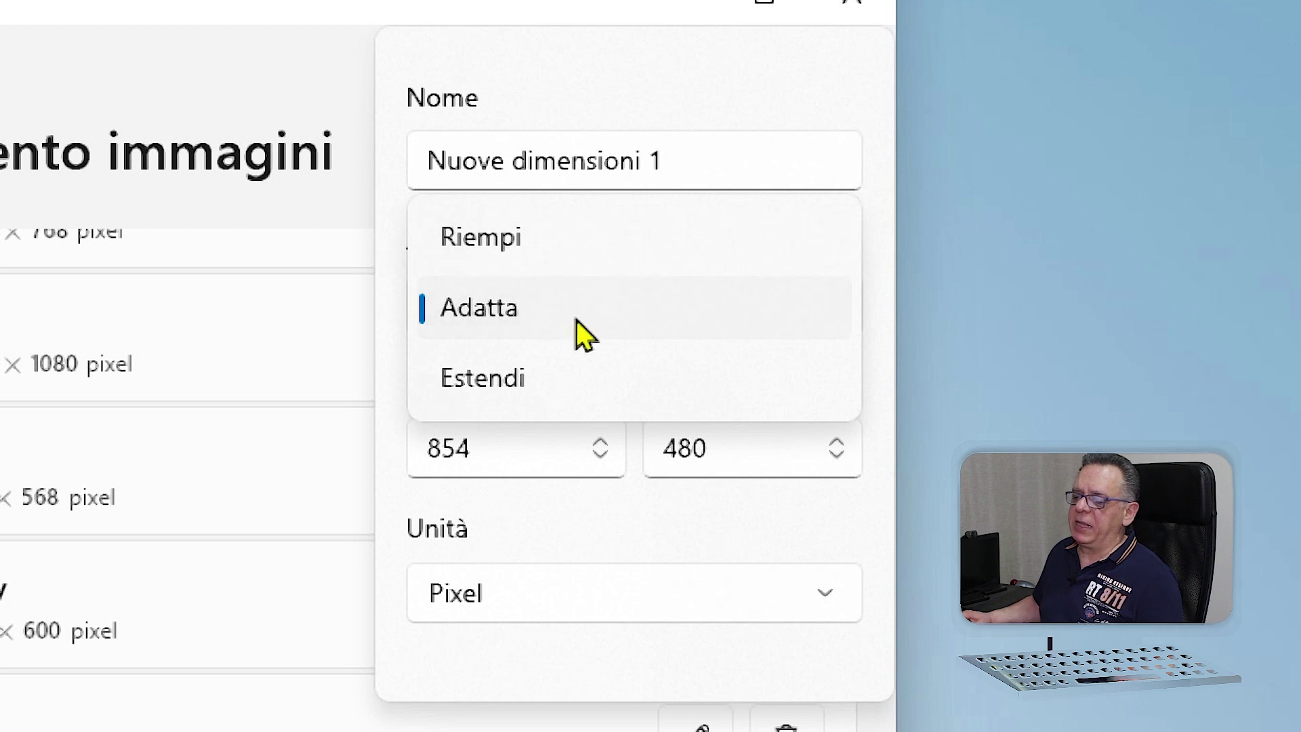
left_click(600, 506)
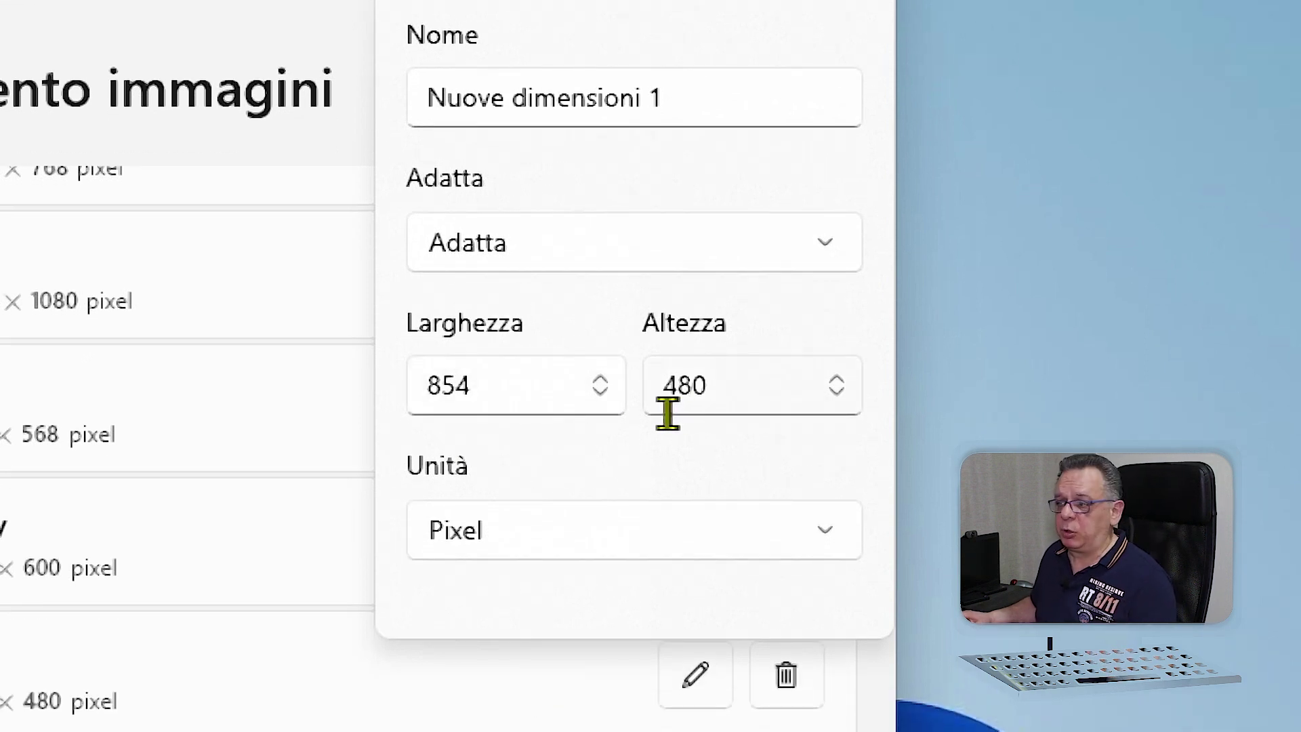
left_click(637, 539)
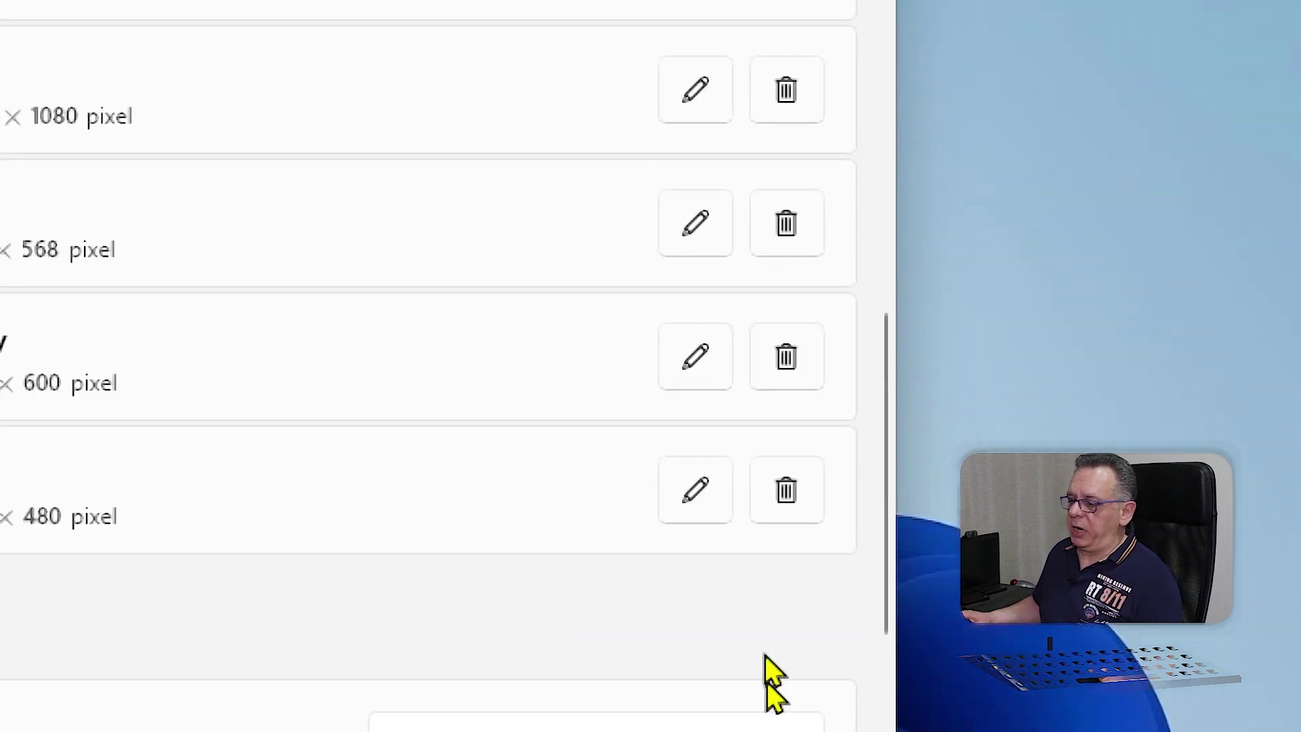
left_click(697, 482)
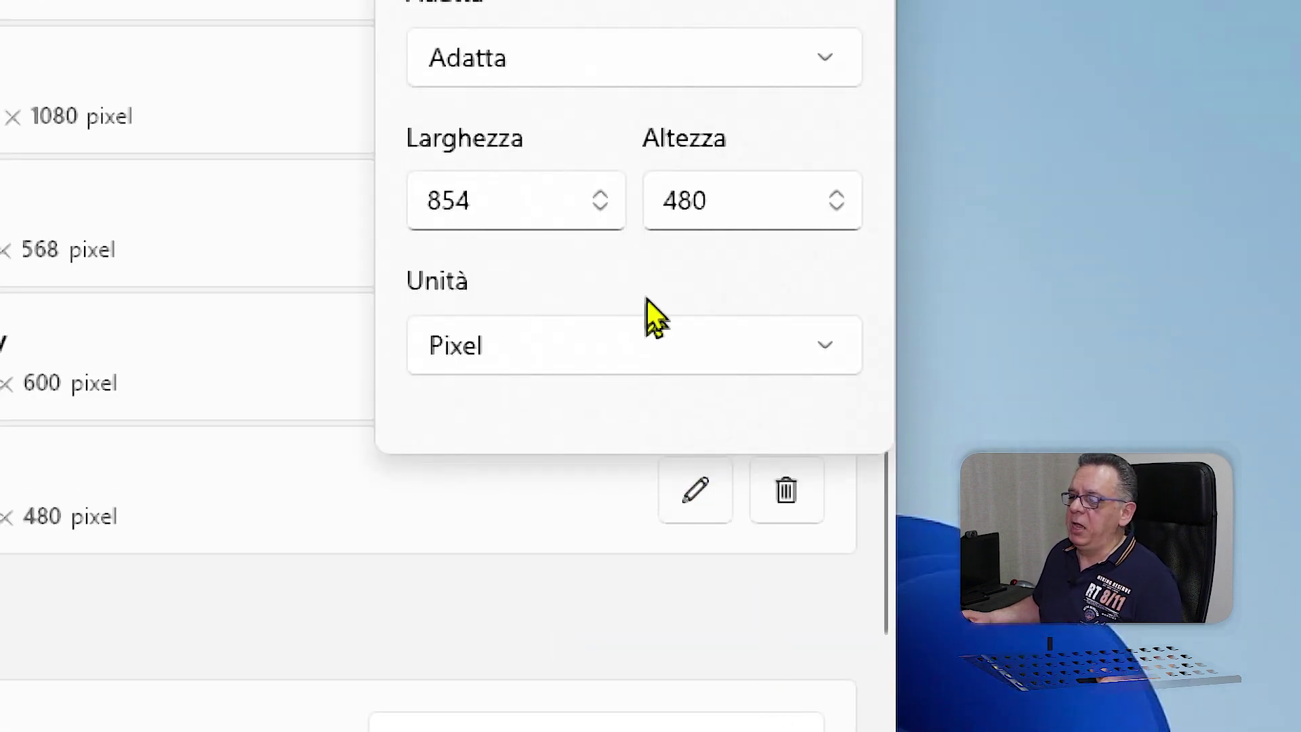
left_click(829, 350)
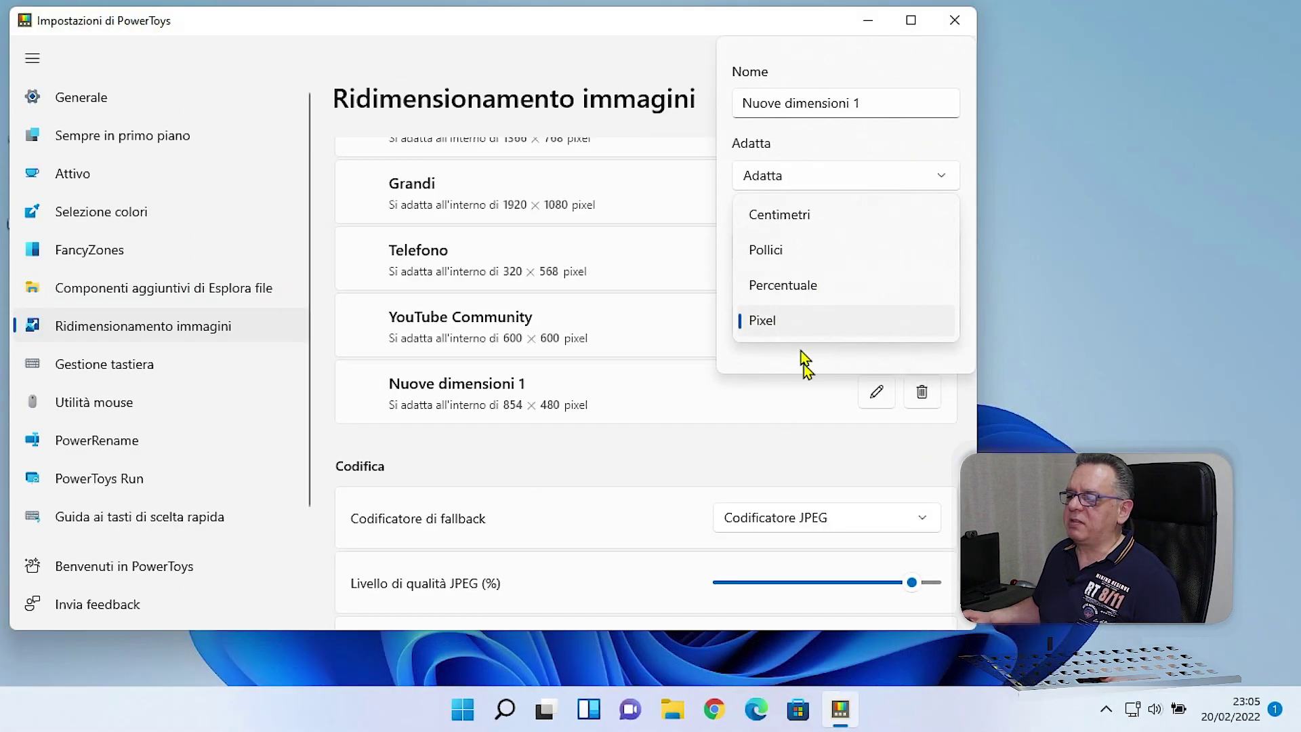
left_click(765, 463)
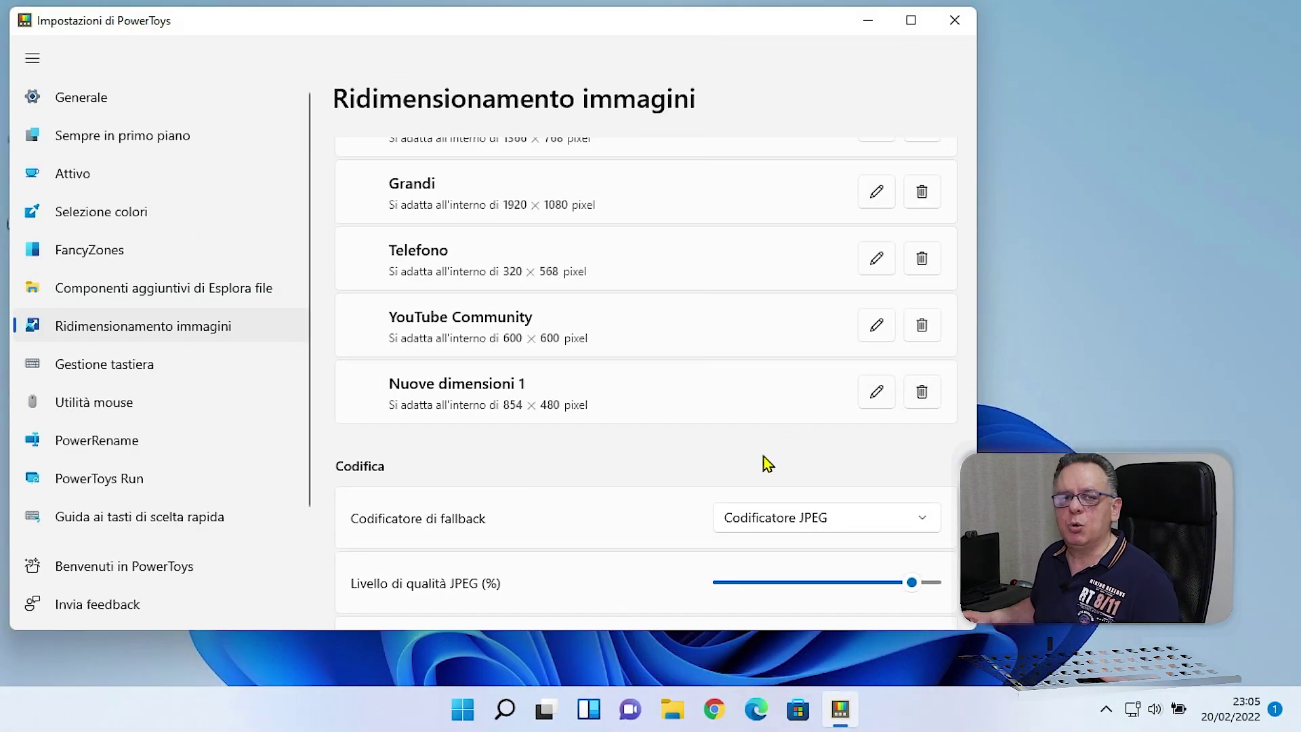
Examine the Codifica settings and the other image resizing options below the size presets
scroll(517, 427, "down", 5)
scroll(522, 430, "up", 2)
scroll(522, 428, "up", 4)
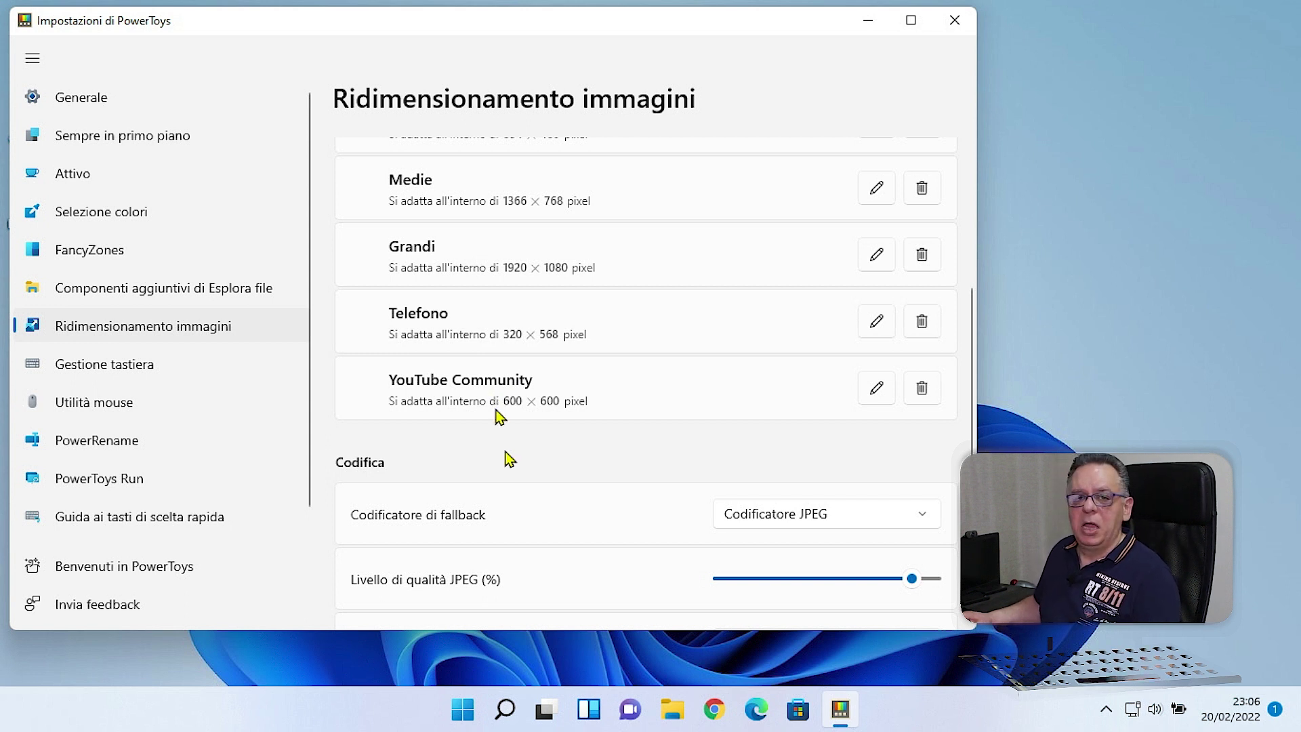
Open the Immagini folder in File Explorer, view the cat-g43653a3a1_1920.jpg photo, close it, and check the file's dimensions
left_click(670, 712)
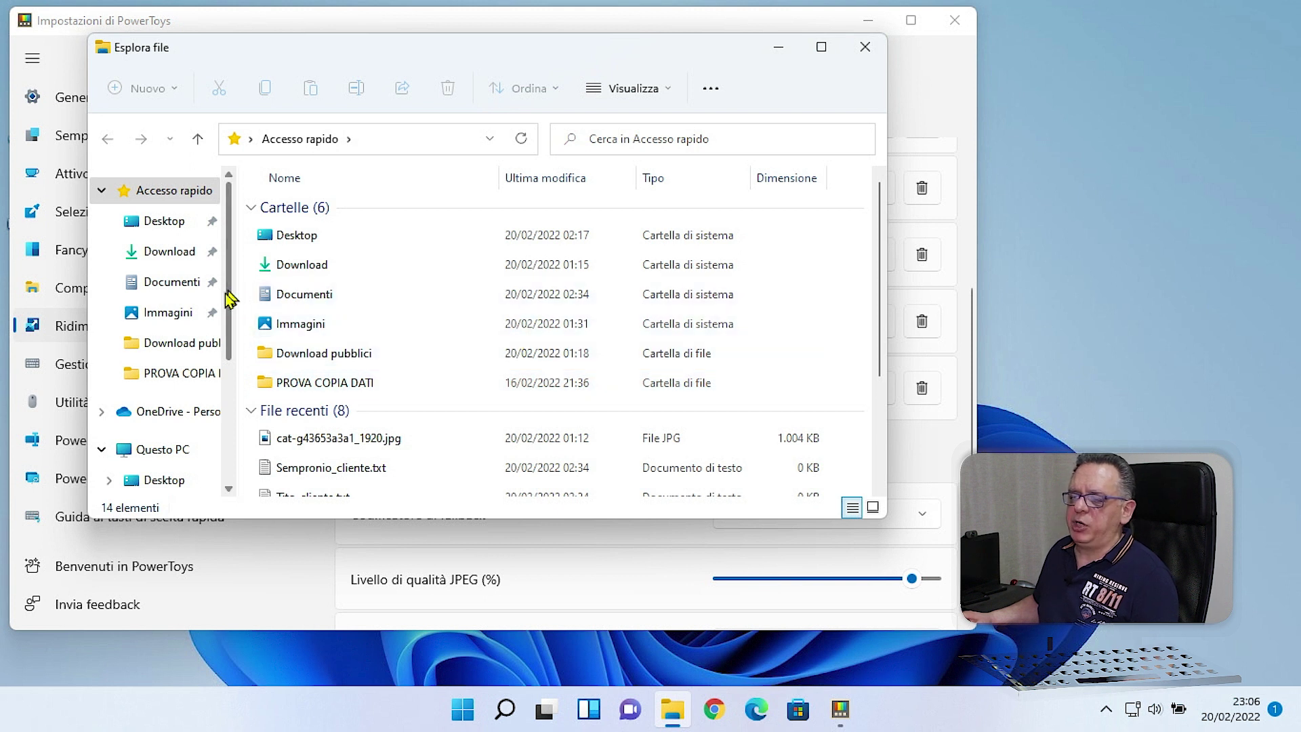
left_click(166, 314)
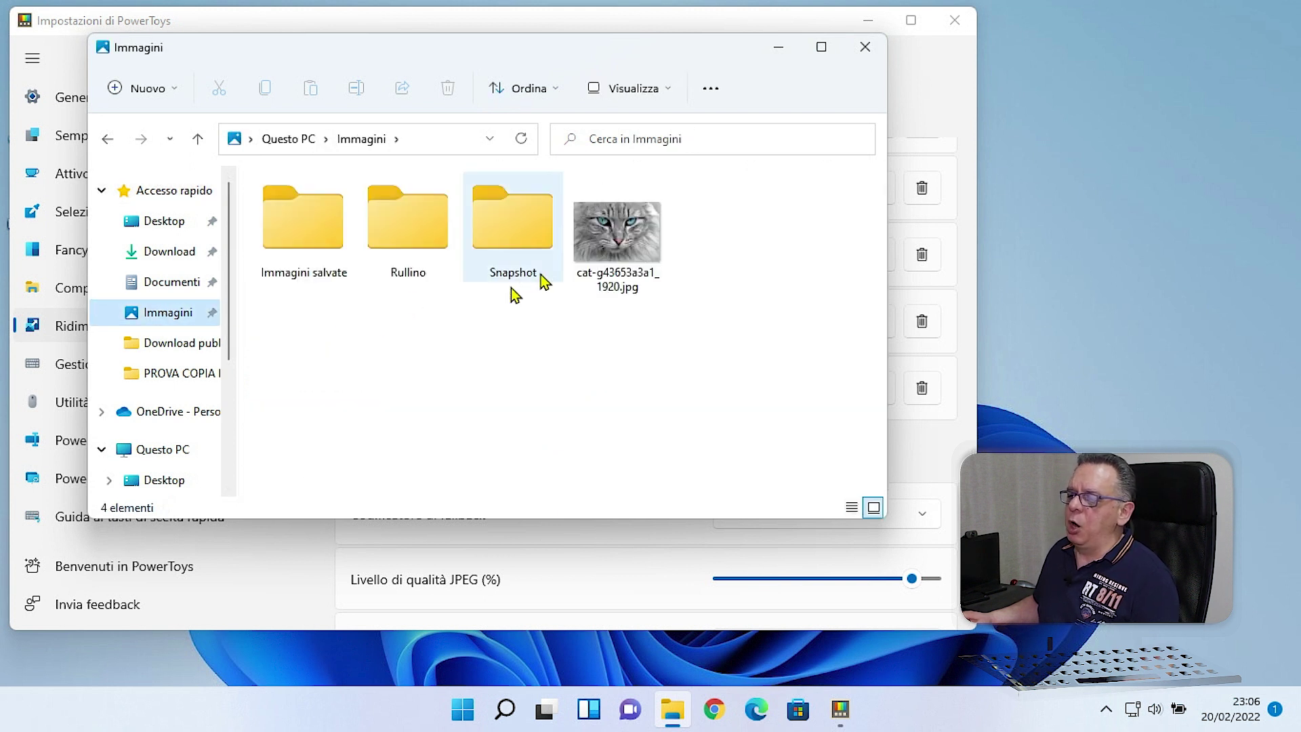
double_click(623, 232)
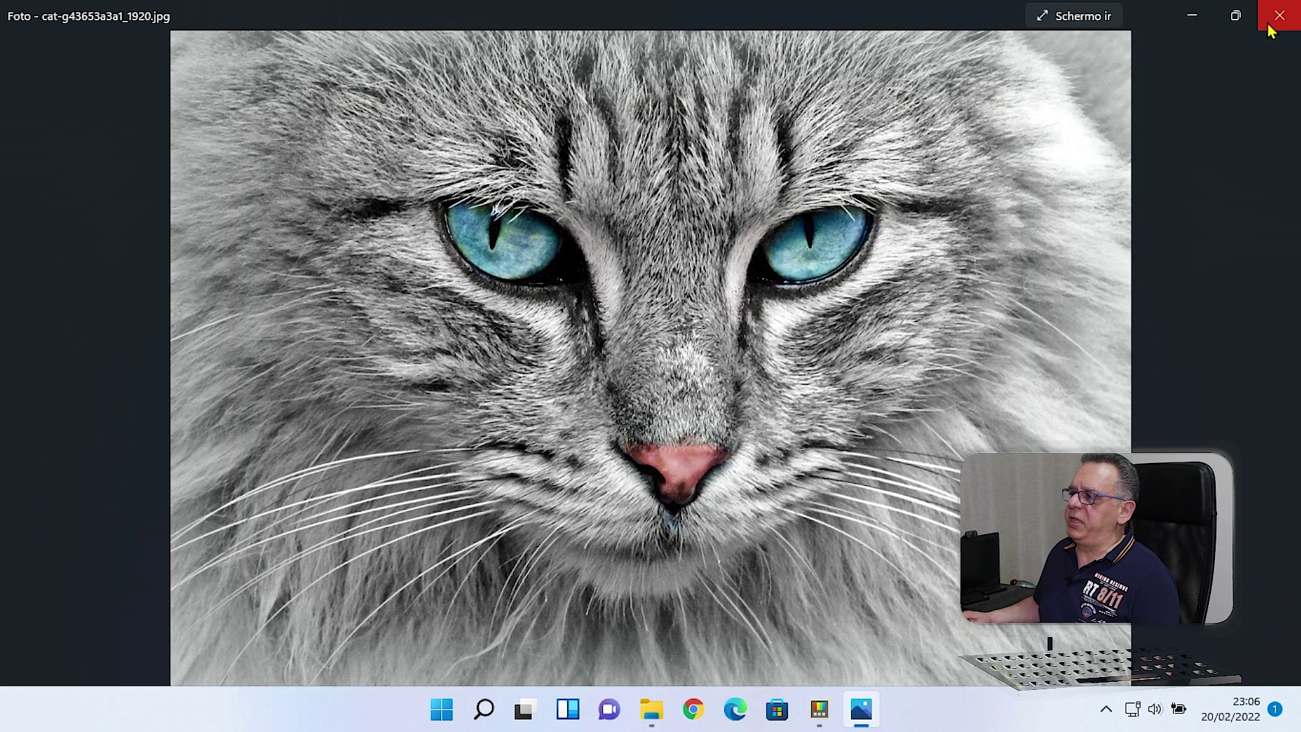
left_click(1293, 8)
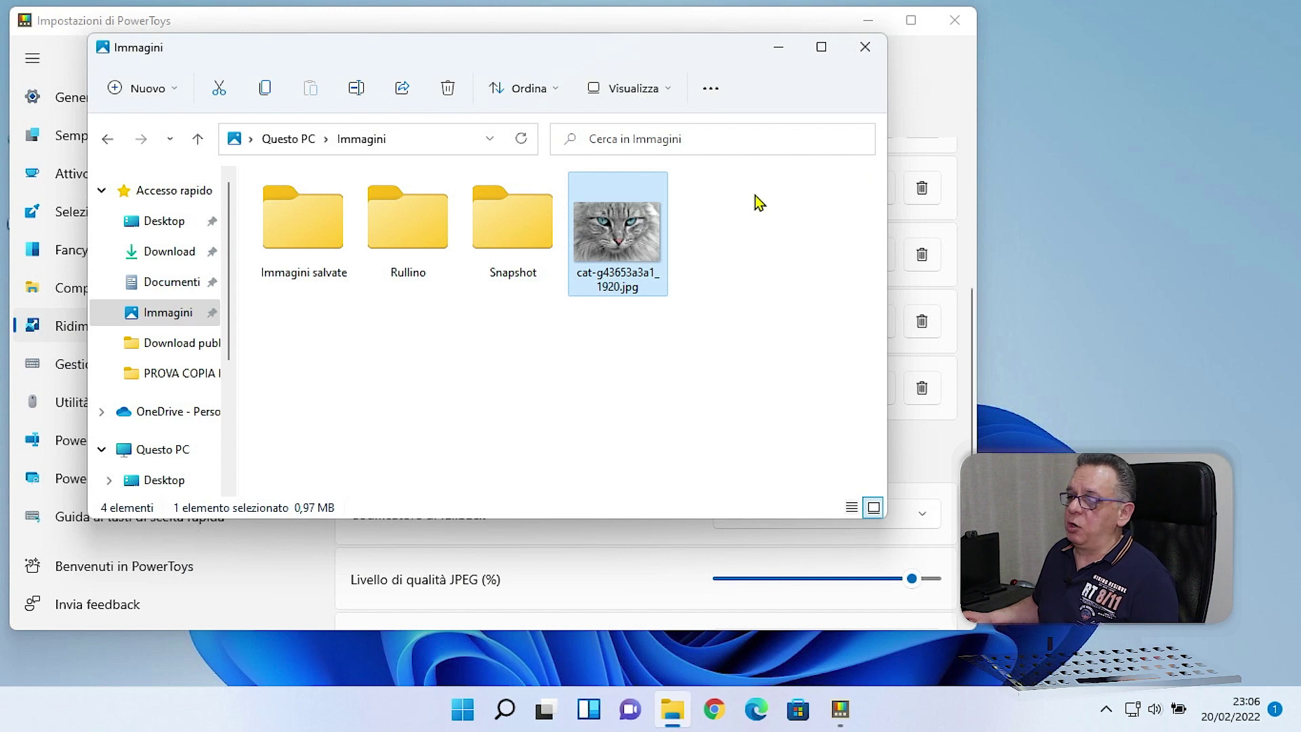
mouse_move(618, 246)
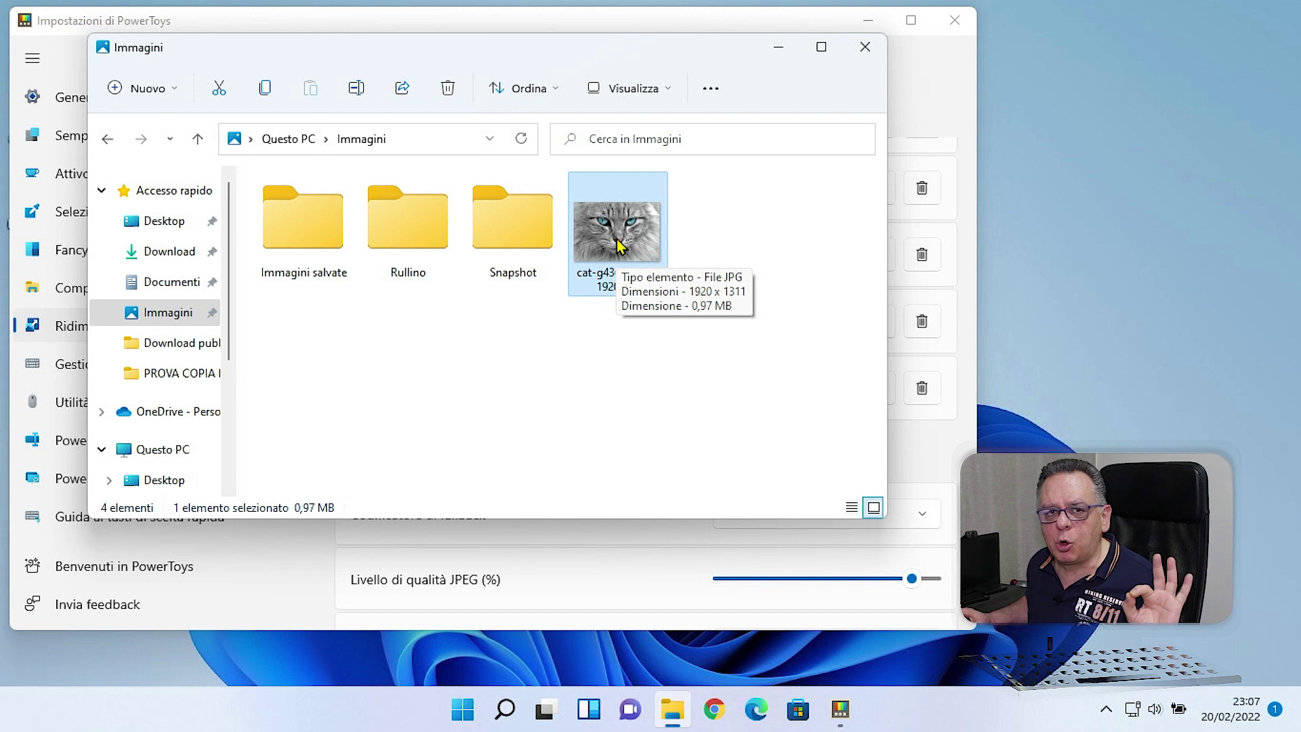
Resize cat-g43653a3a1_1920.jpg with Ridimensiona immagini using the YouTube Community size, and check the resized copy's dimensions
right_click(618, 245)
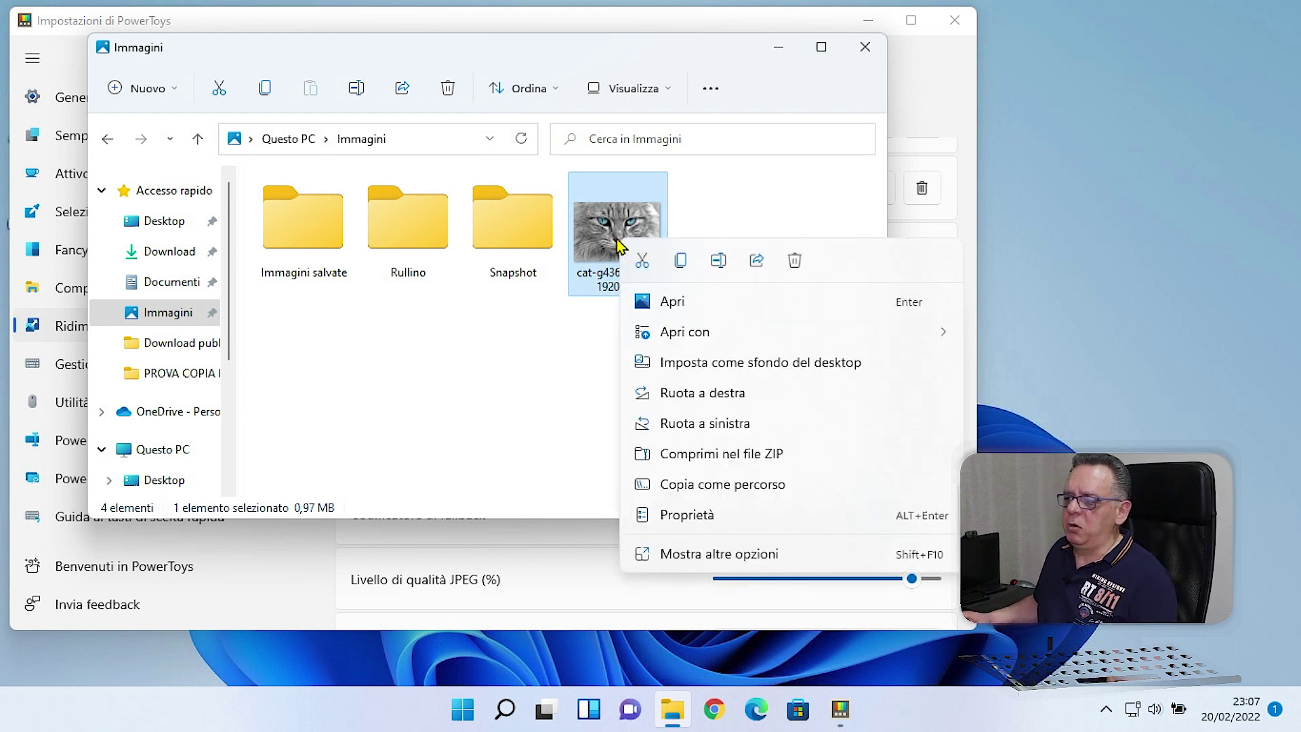
left_click(673, 554)
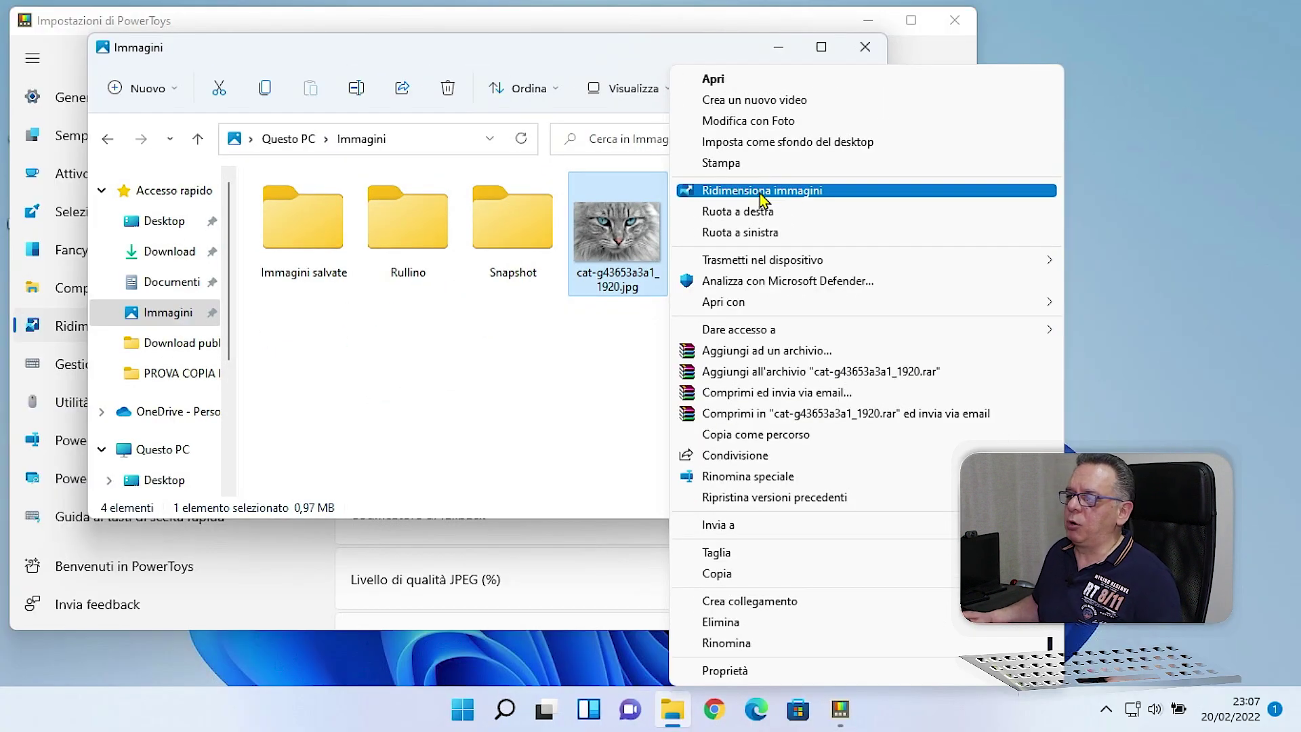
left_click(758, 193)
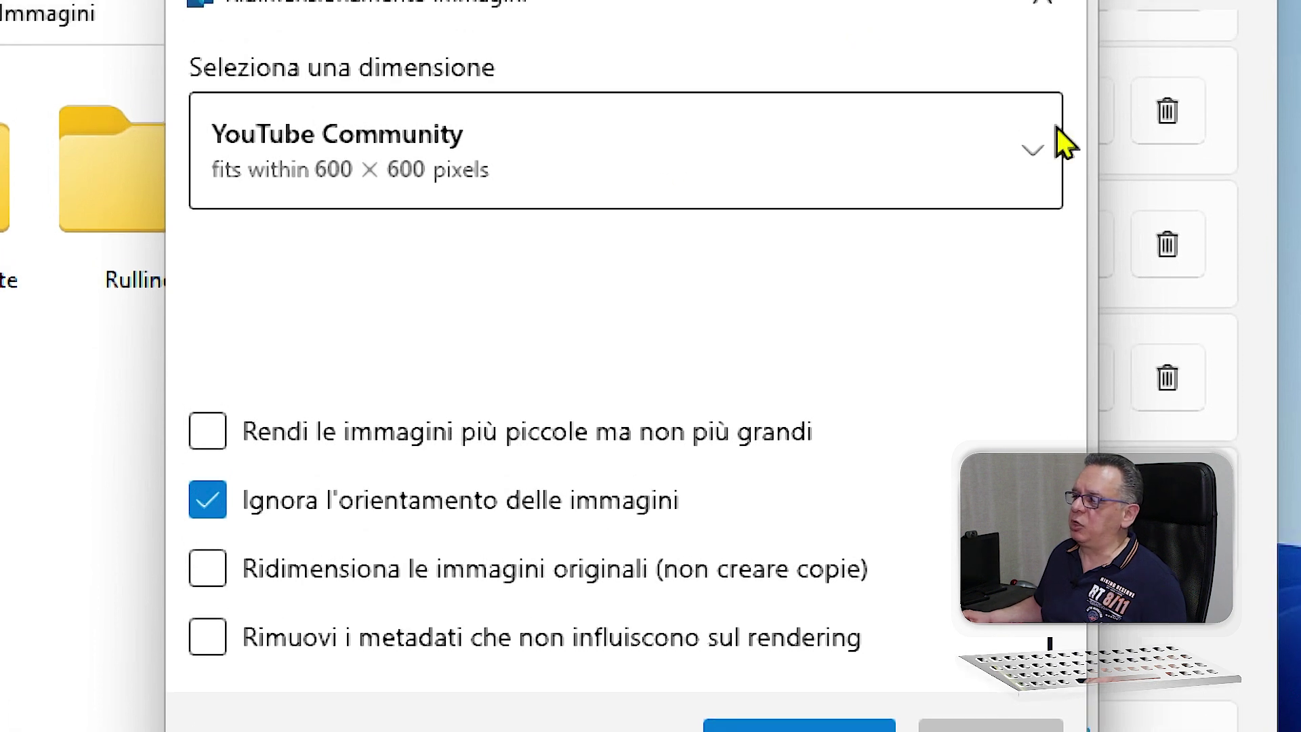
left_click(1020, 171)
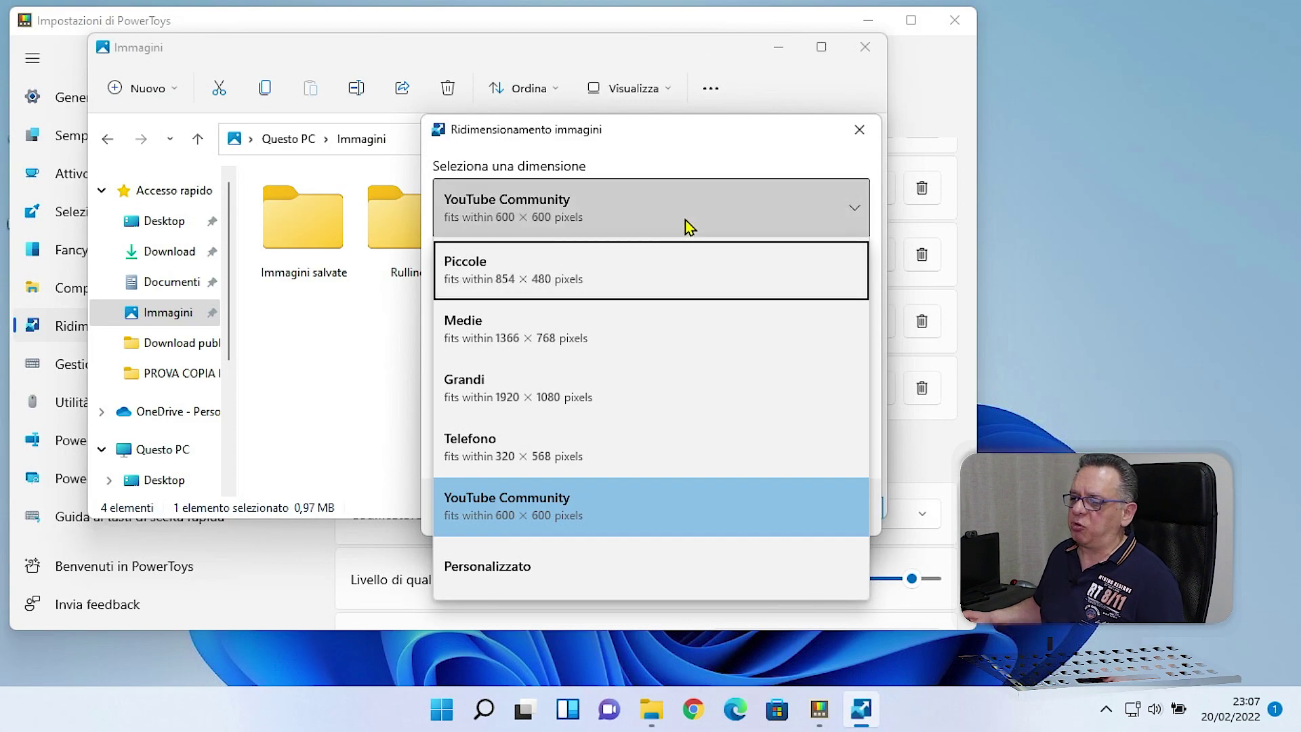
left_click(694, 70)
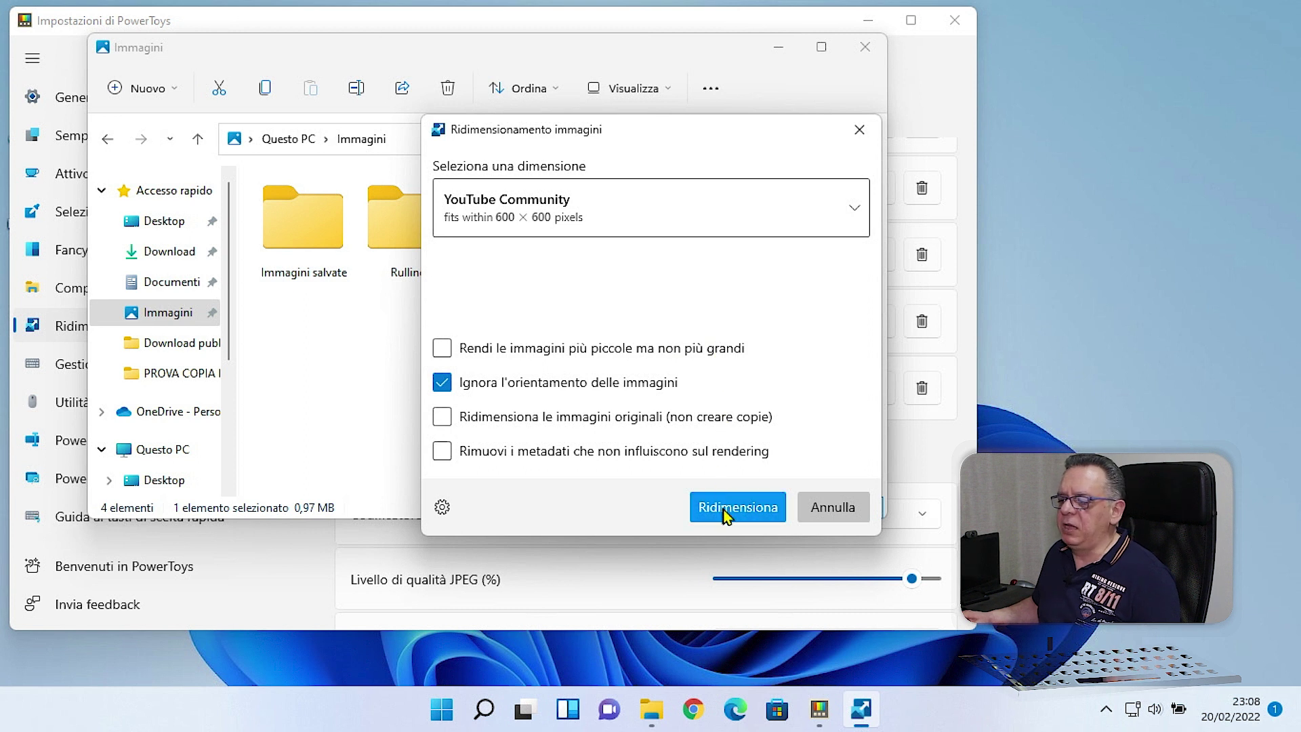
left_click(725, 516)
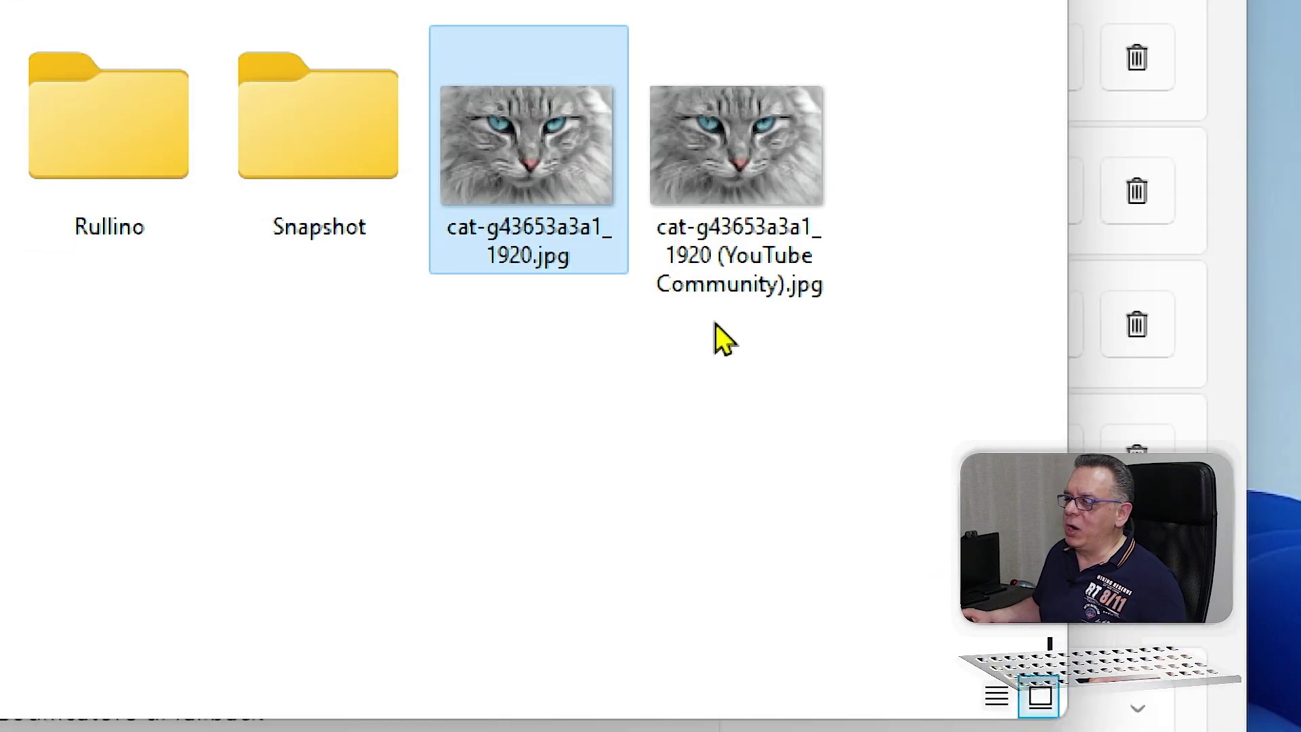
mouse_move(772, 281)
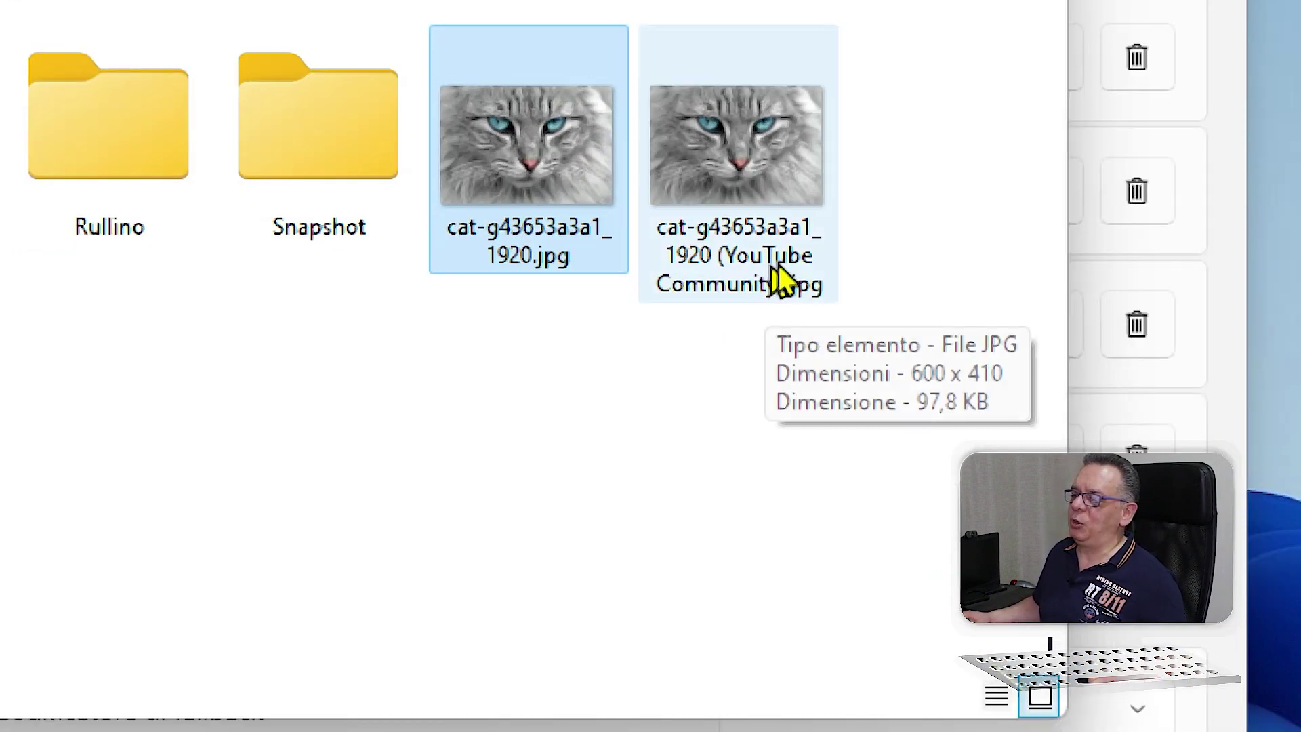
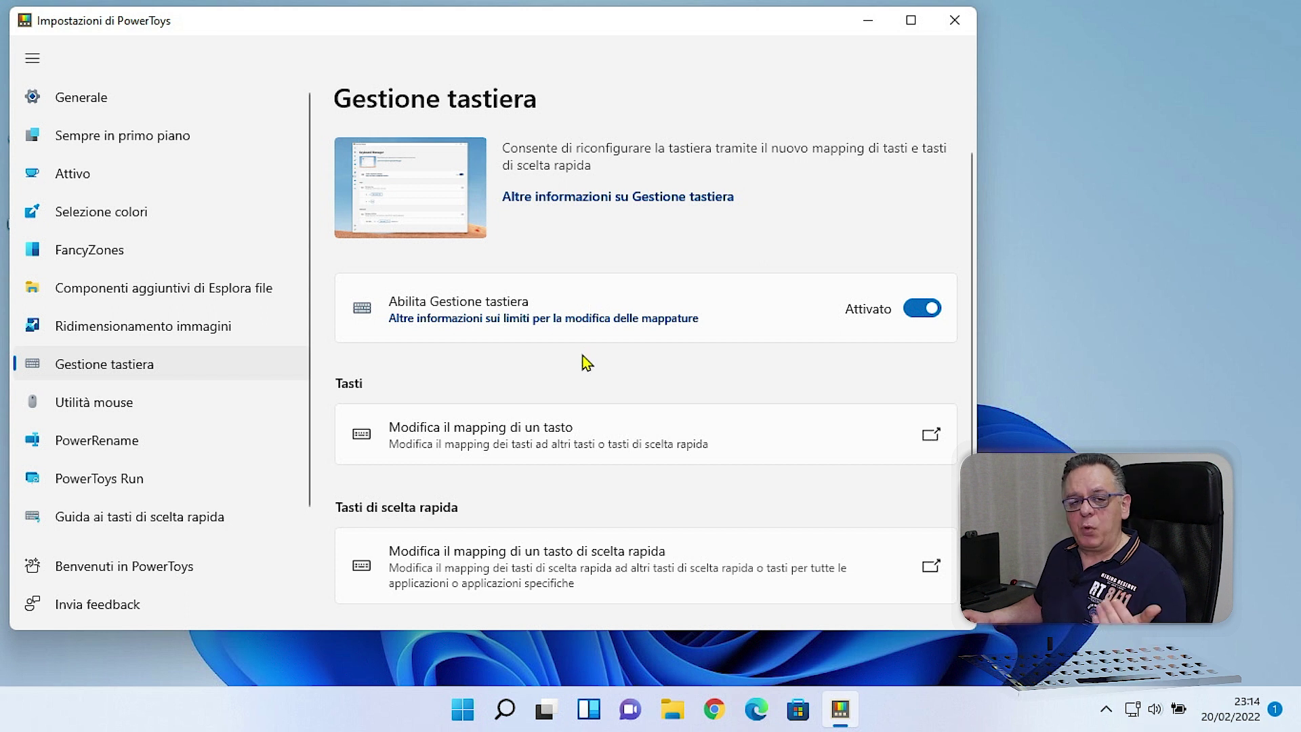
Start a new key mapping in Gestione tastiera and set A as its physical key
scroll(587, 360, "down", 1)
scroll(587, 361, "up", 1)
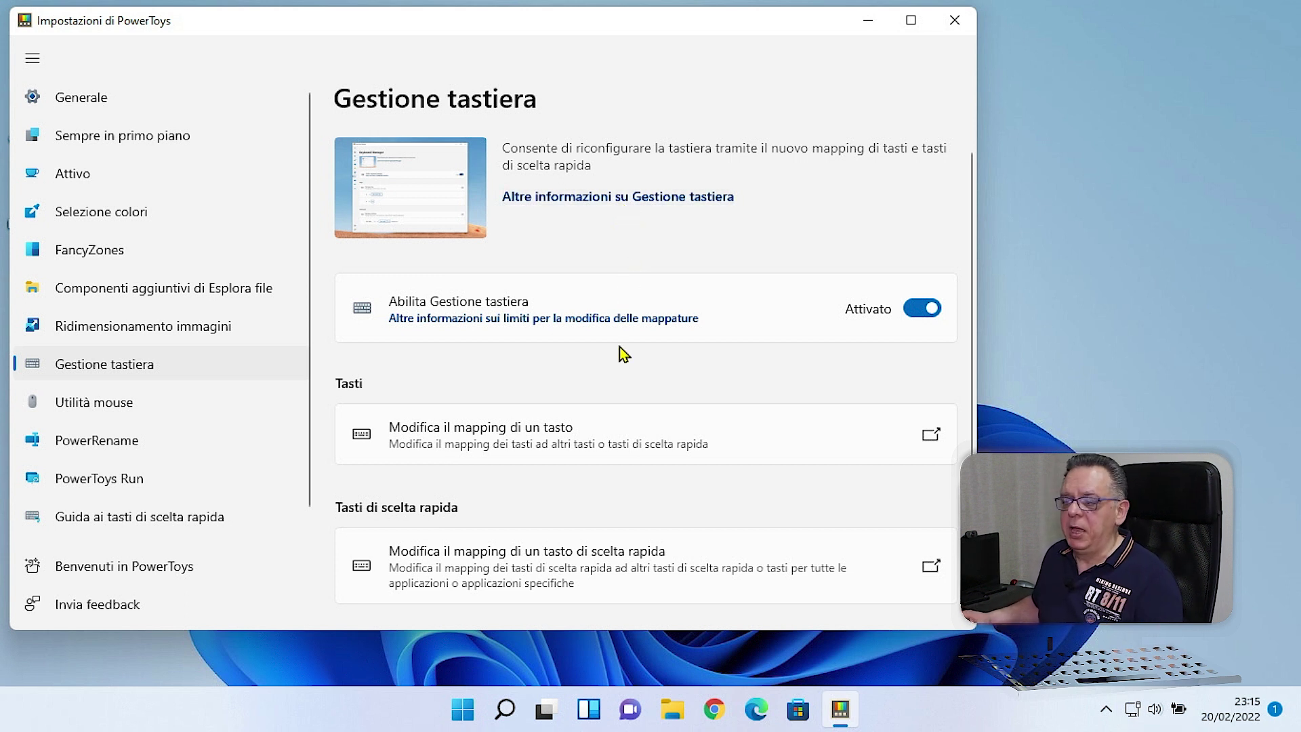
scroll(623, 352, "down", 1)
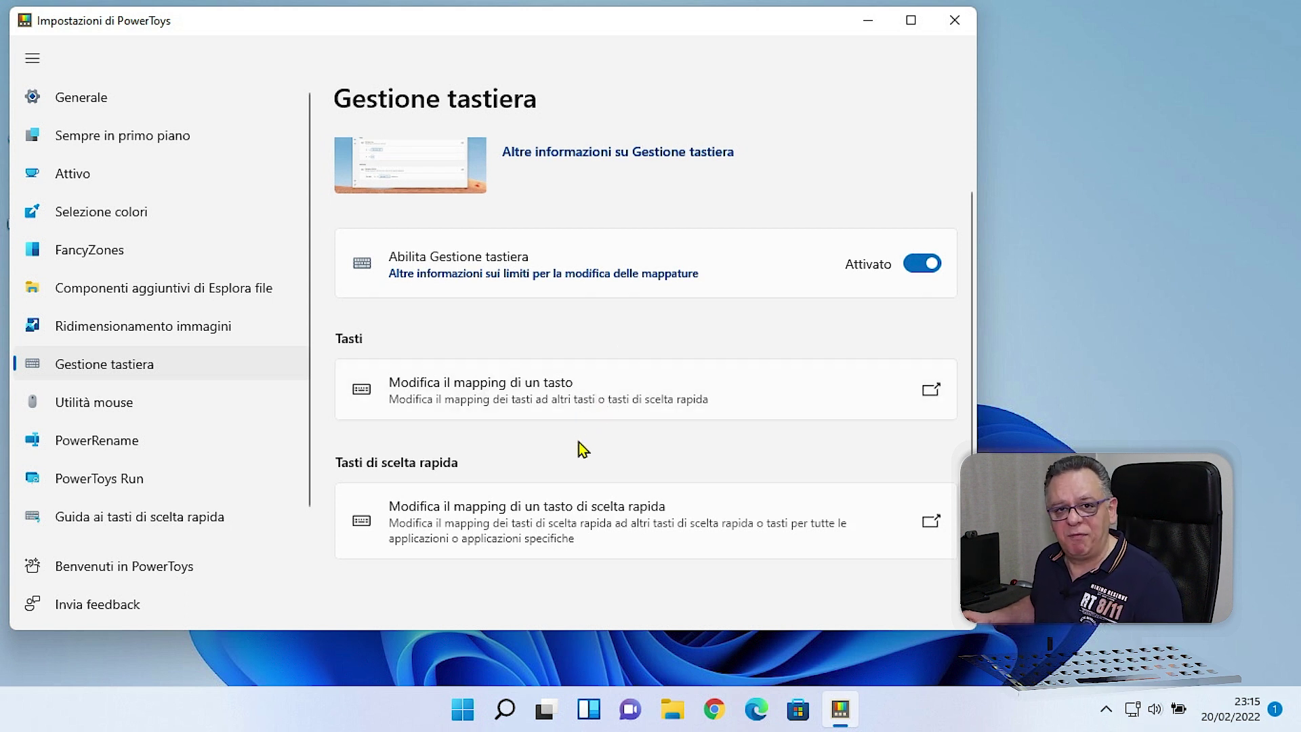
left_click(472, 399)
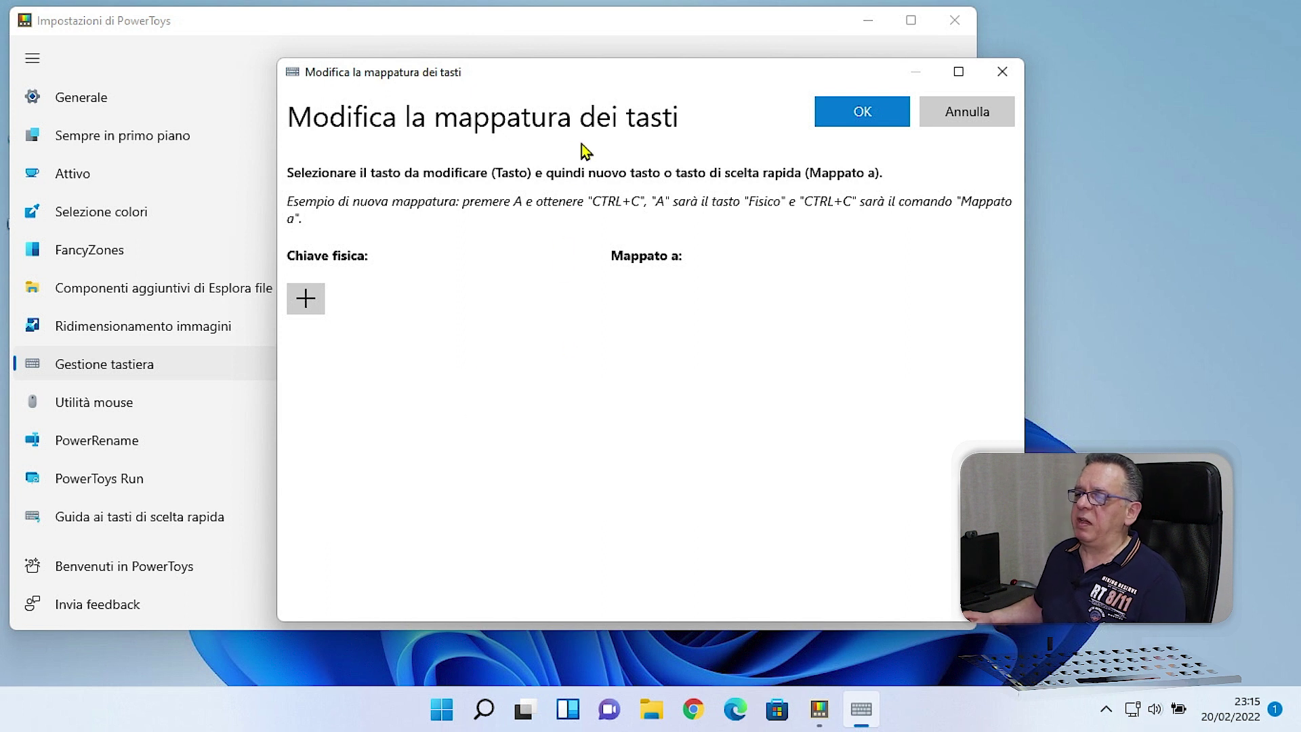
left_click_drag(576, 76, 465, 34)
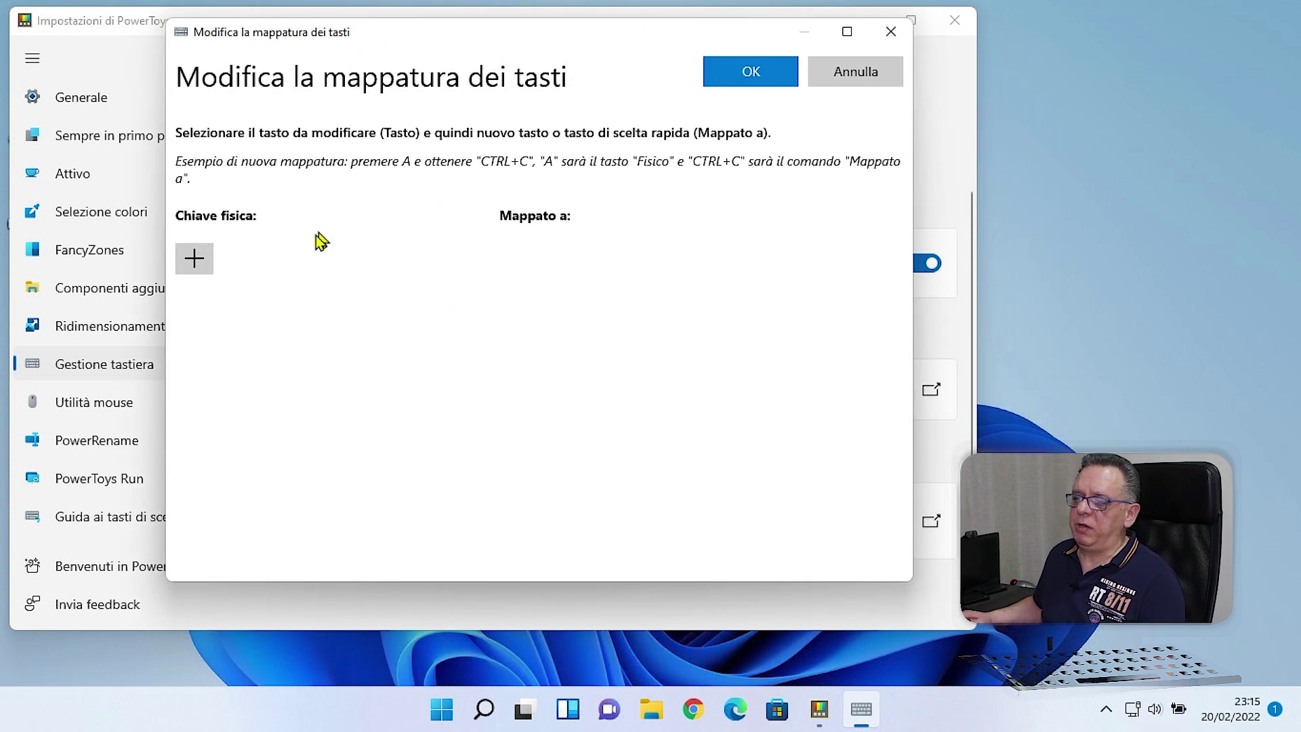
left_click(194, 259)
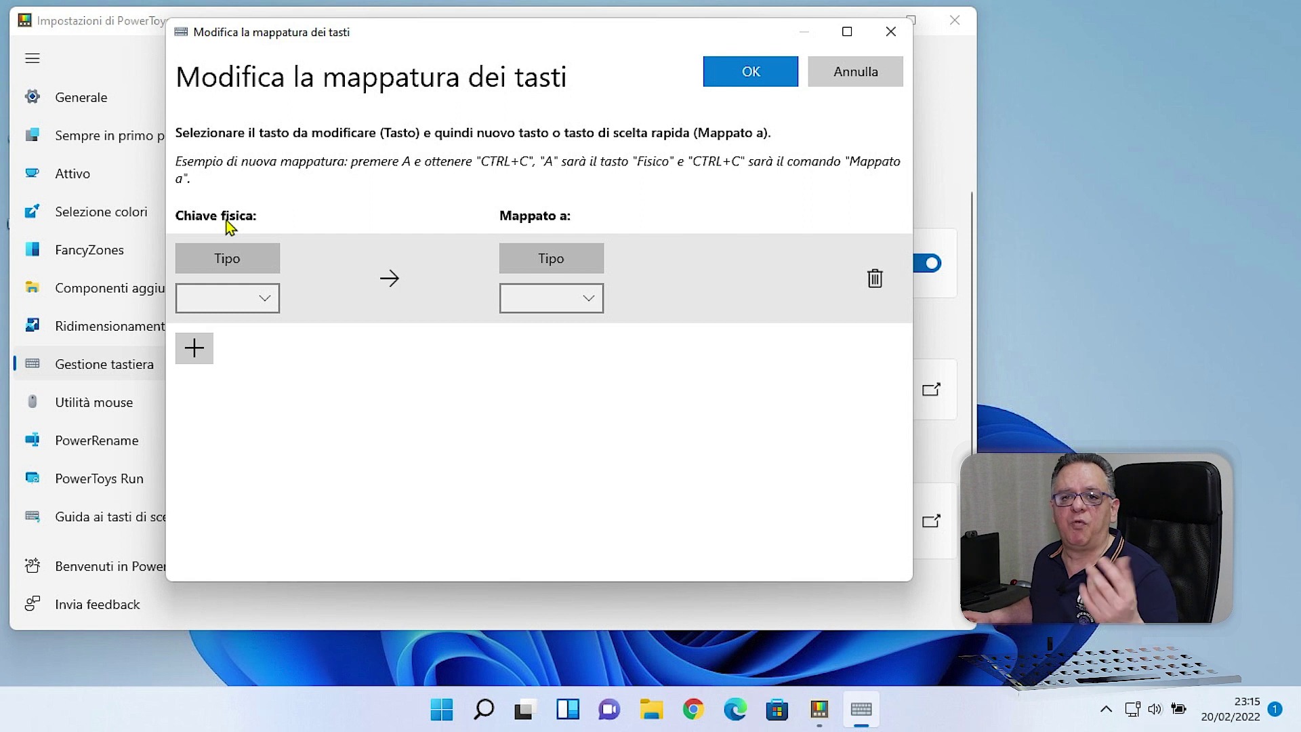
left_click(223, 267)
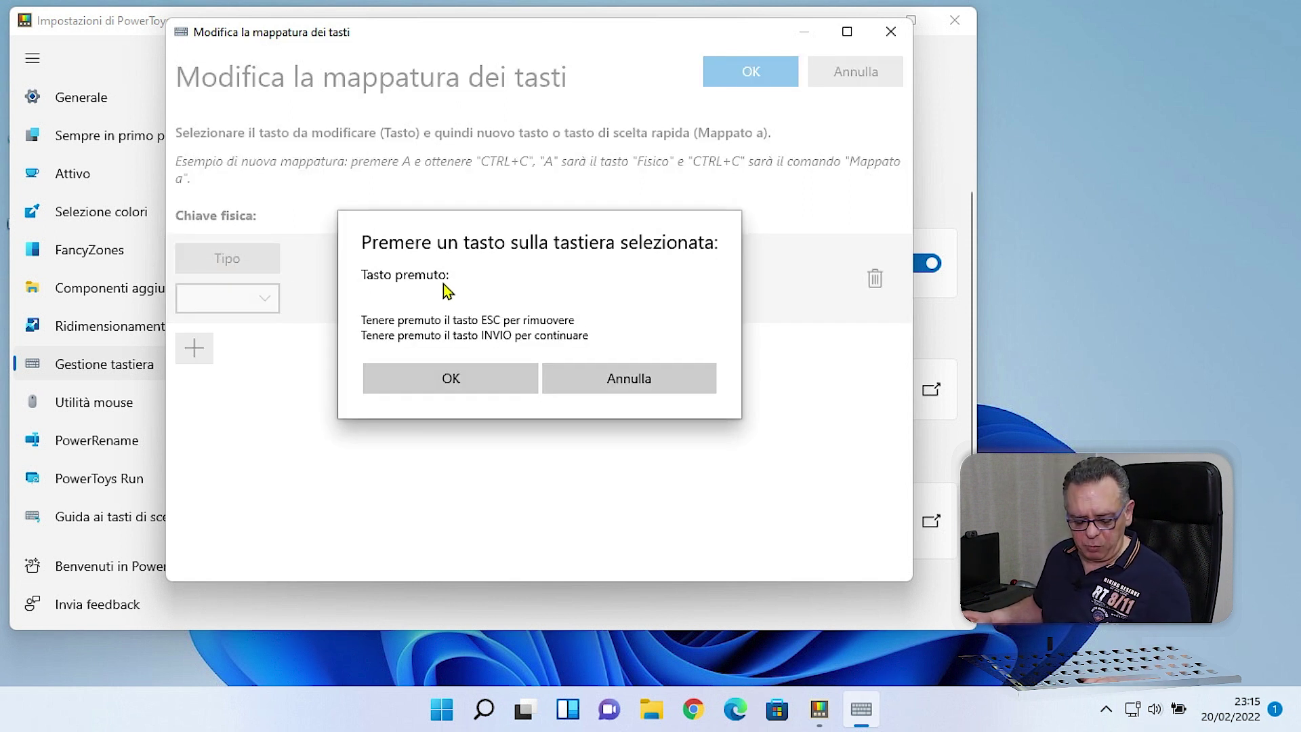
key("a")
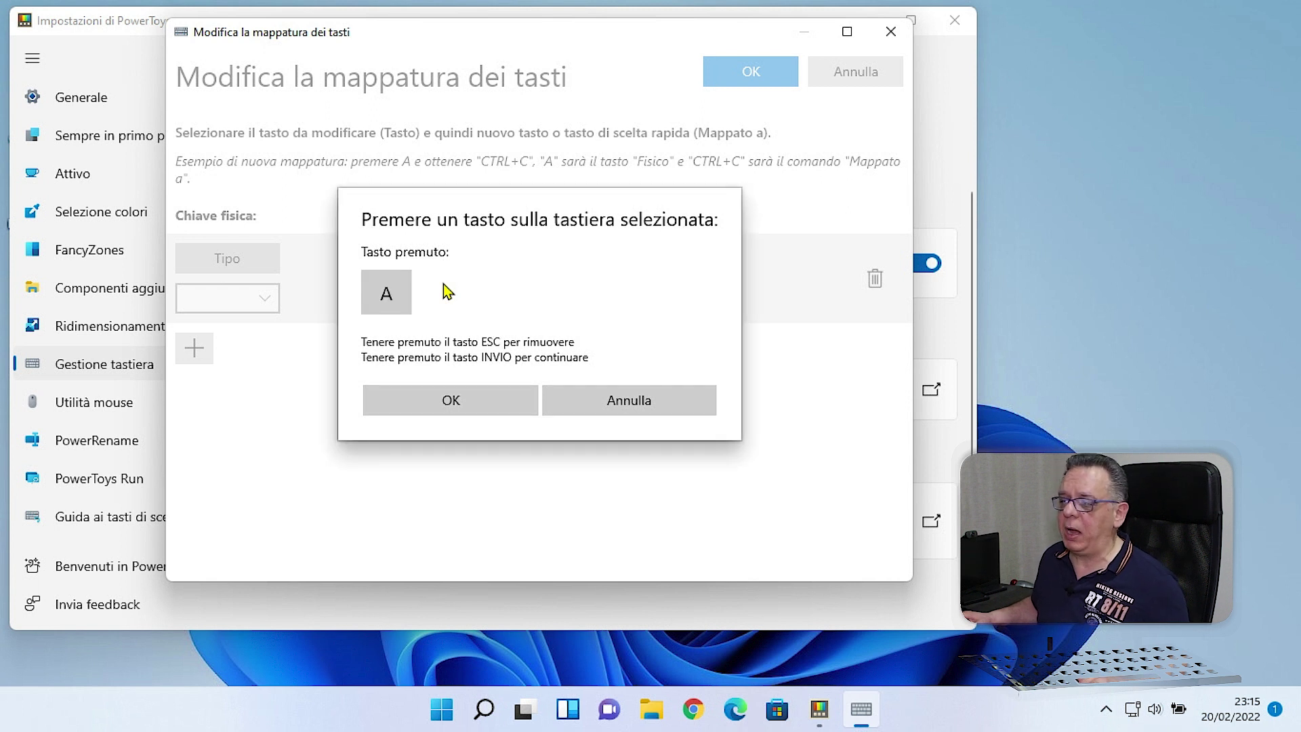
left_click(437, 400)
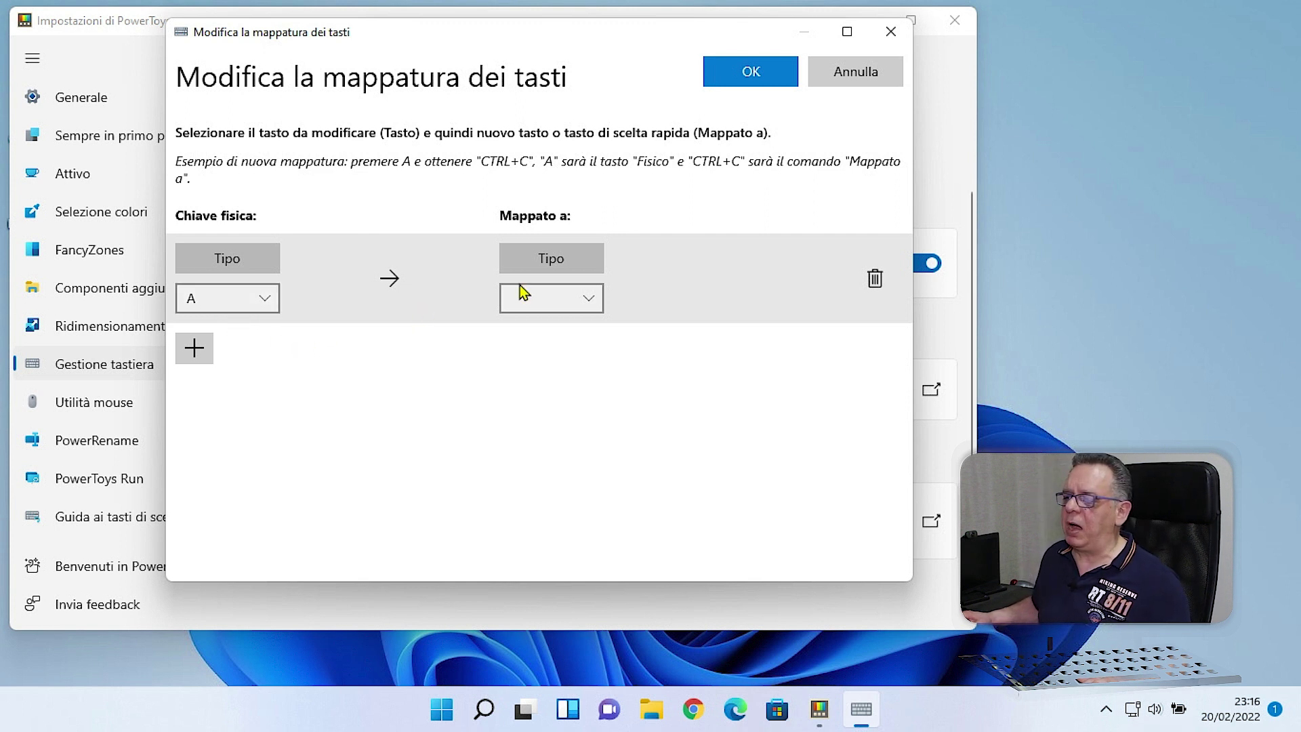
Set B as the target of the A key mapping and cancel the key mapping editor without saving
left_click(549, 261)
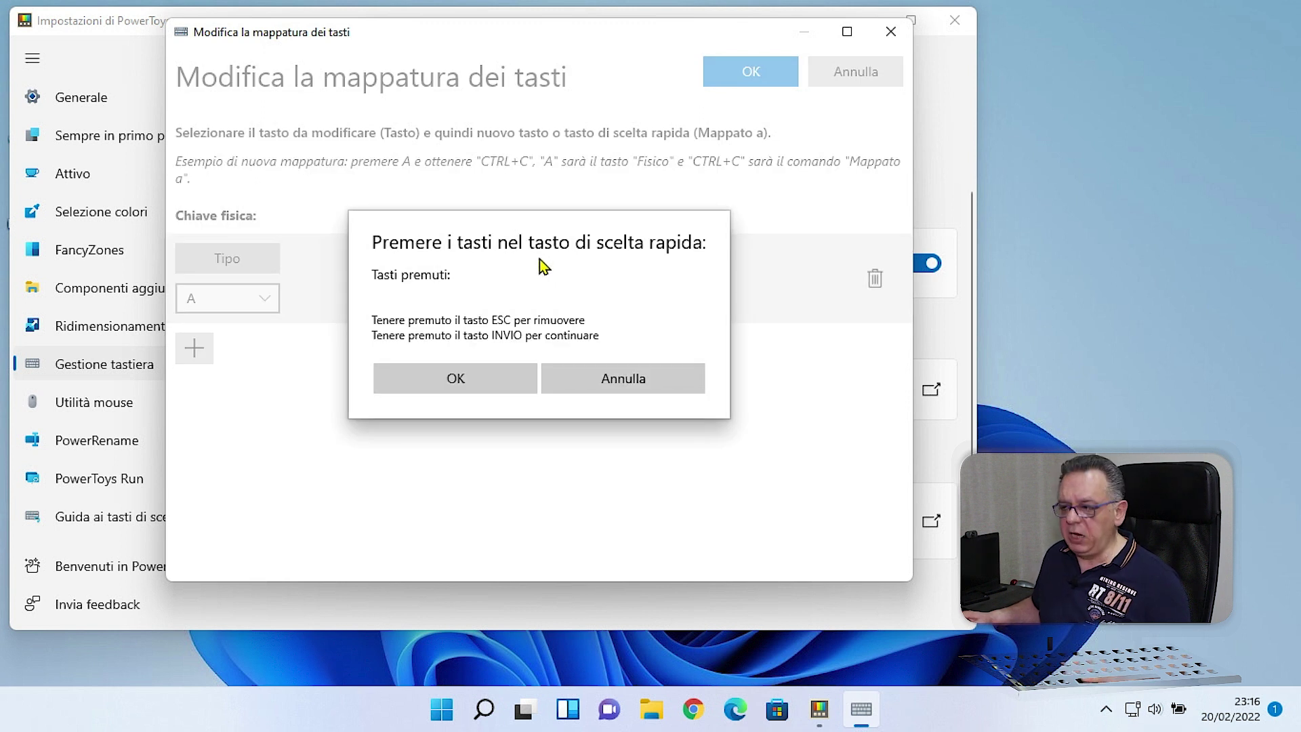
key("b")
left_click(481, 404)
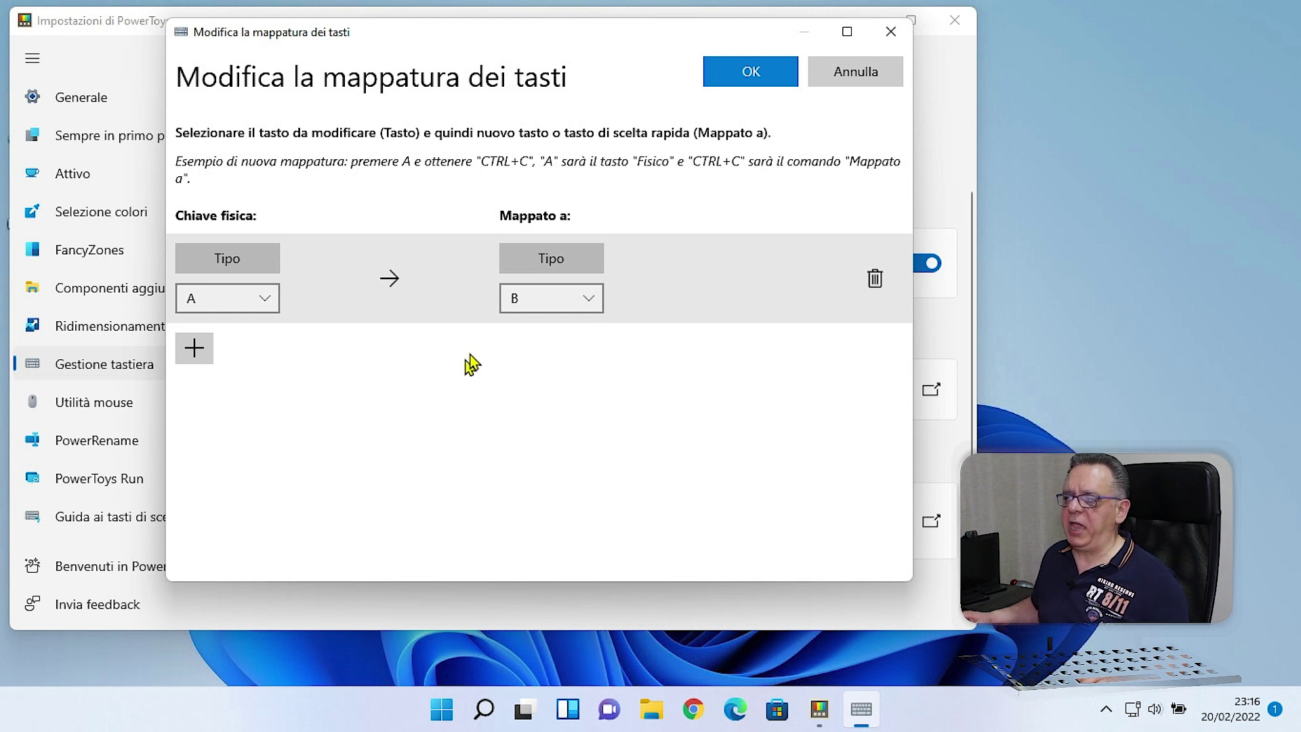
left_click(758, 73)
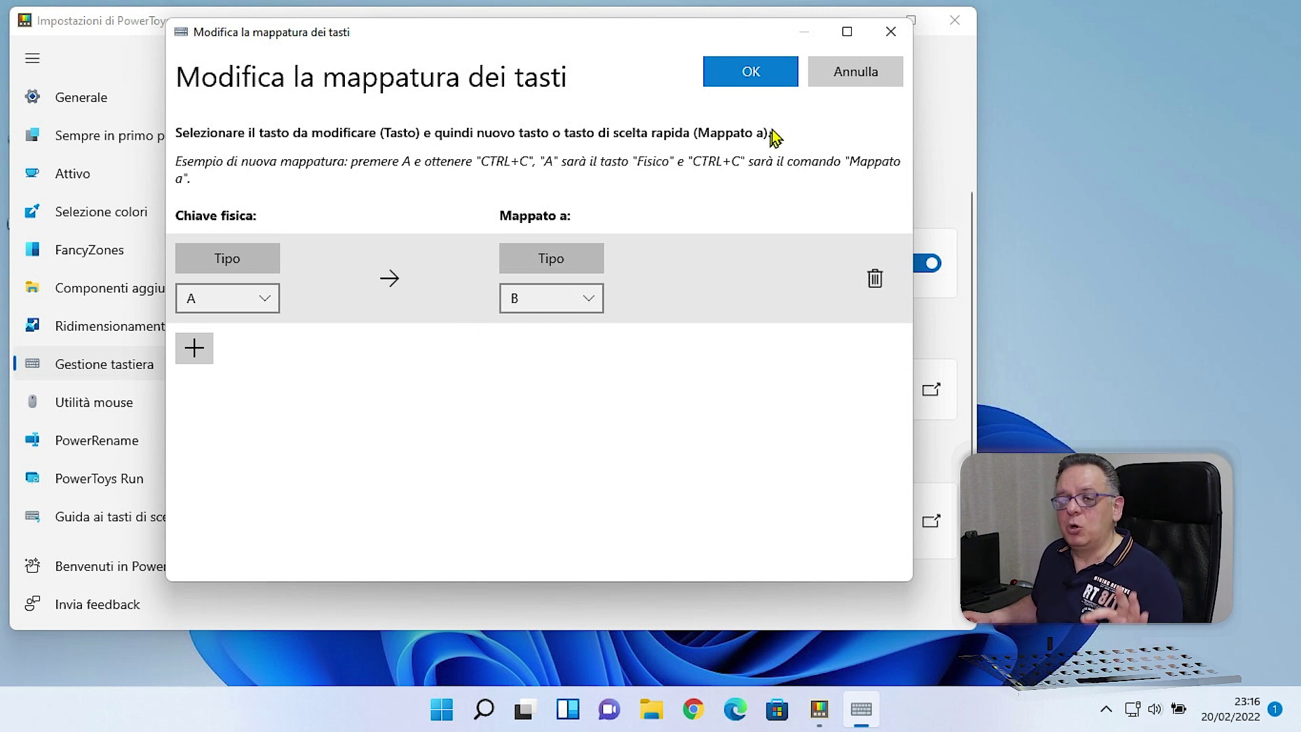
left_click(849, 71)
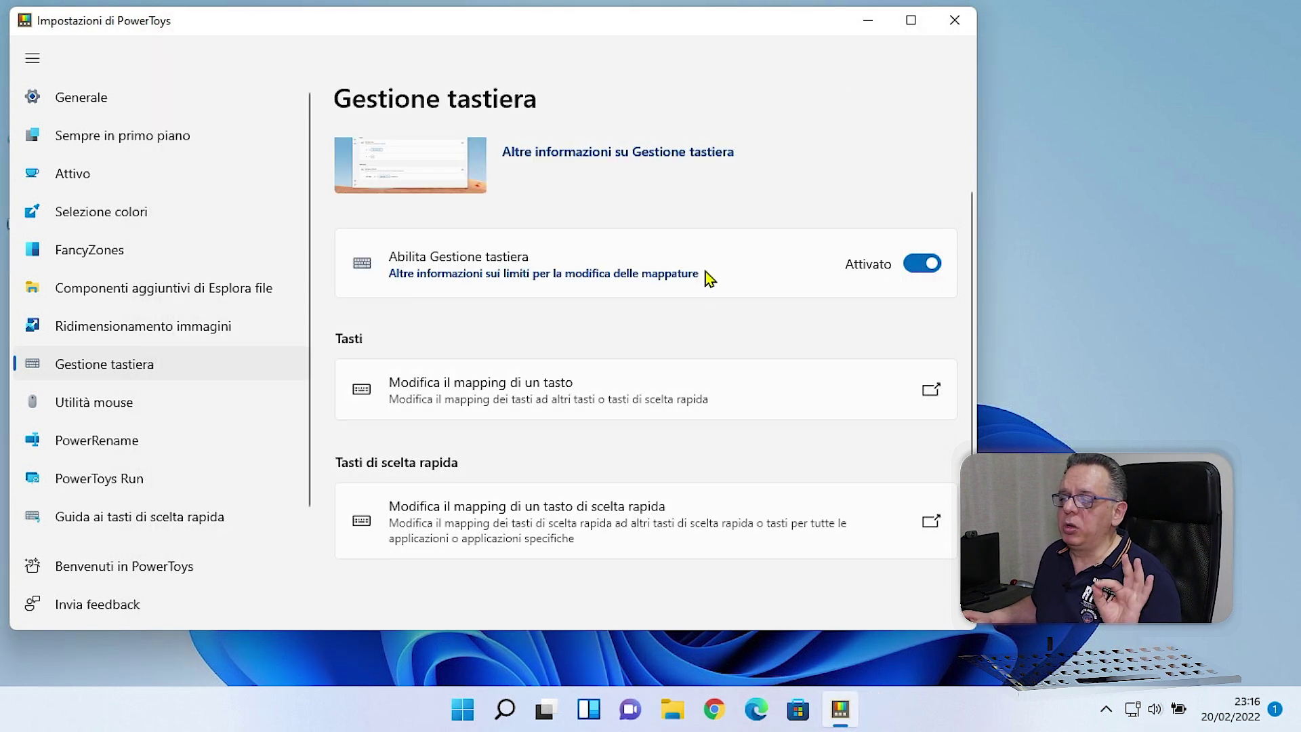
Add a shortcut mapping with Win (Left) + Ctrl (Left) + E as the physical shortcut, and cancel the editor without saving
left_click(528, 522)
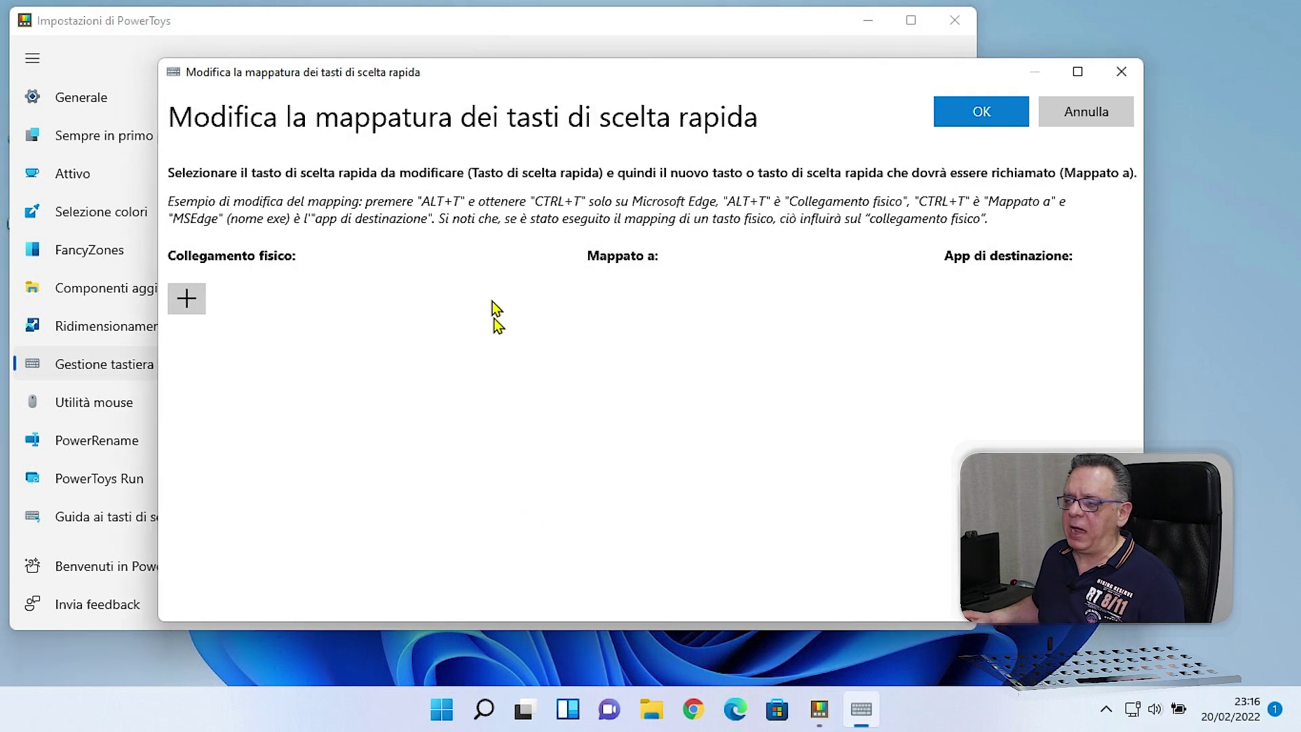
left_click_drag(591, 73, 493, 46)
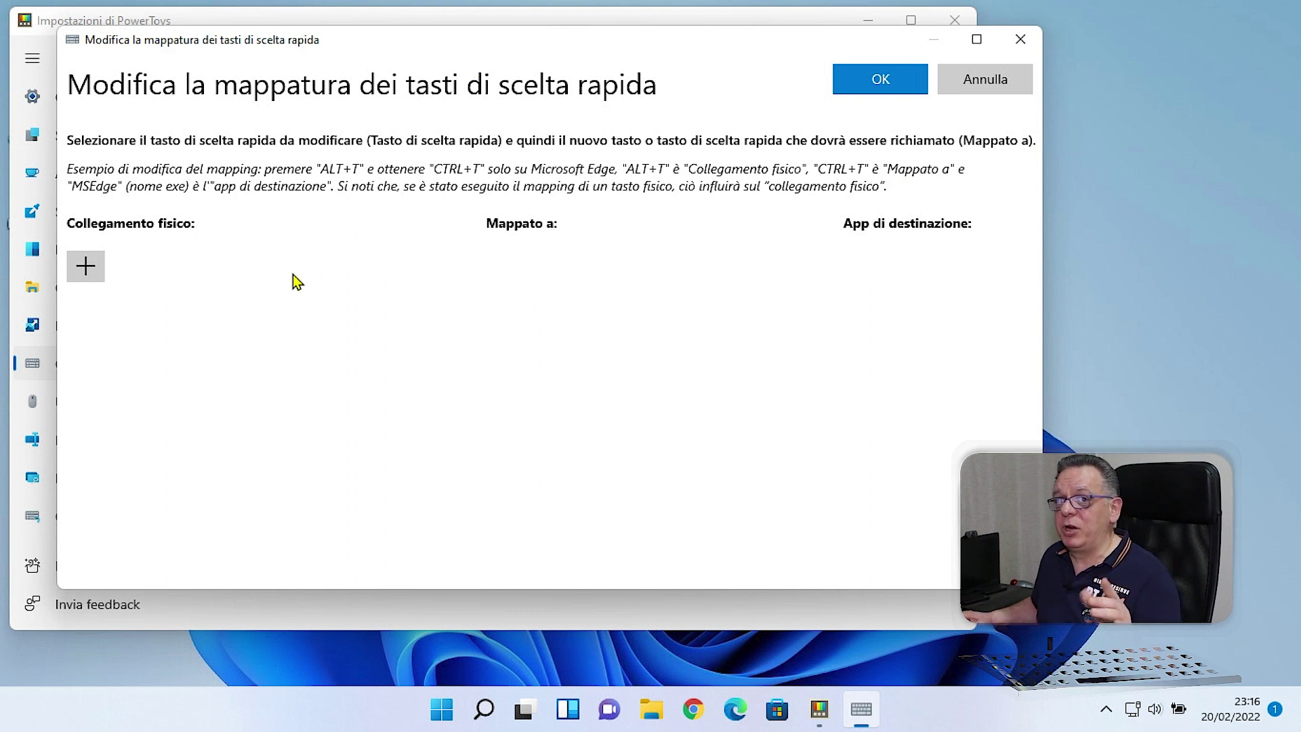
left_click(86, 273)
left_click(116, 278)
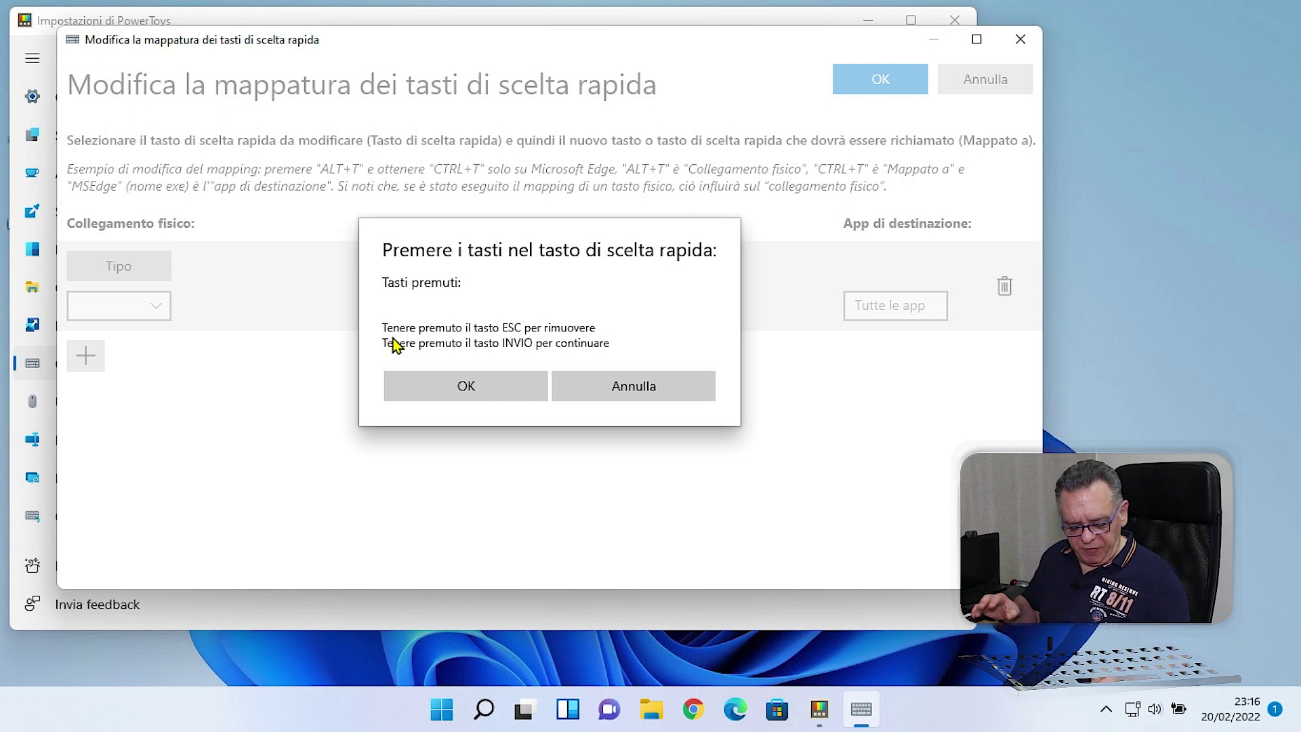
key("super+ctrl+e")
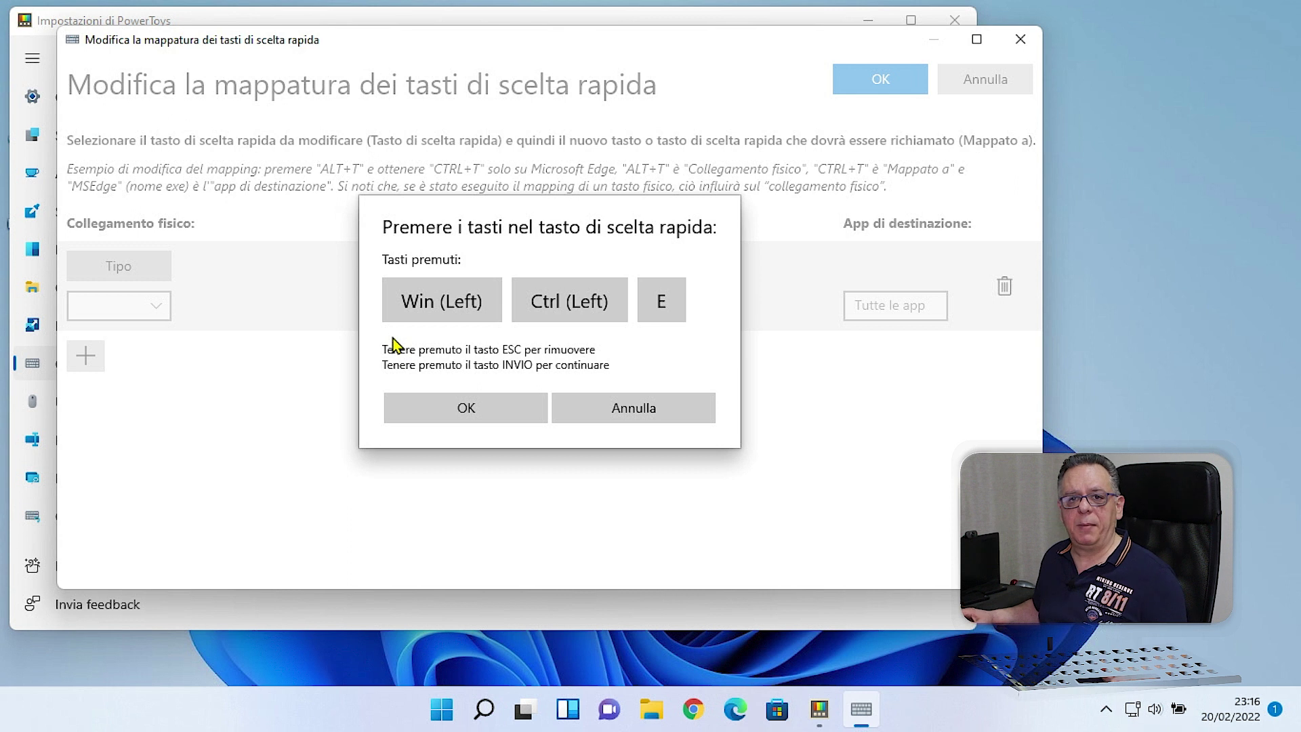
left_click(427, 417)
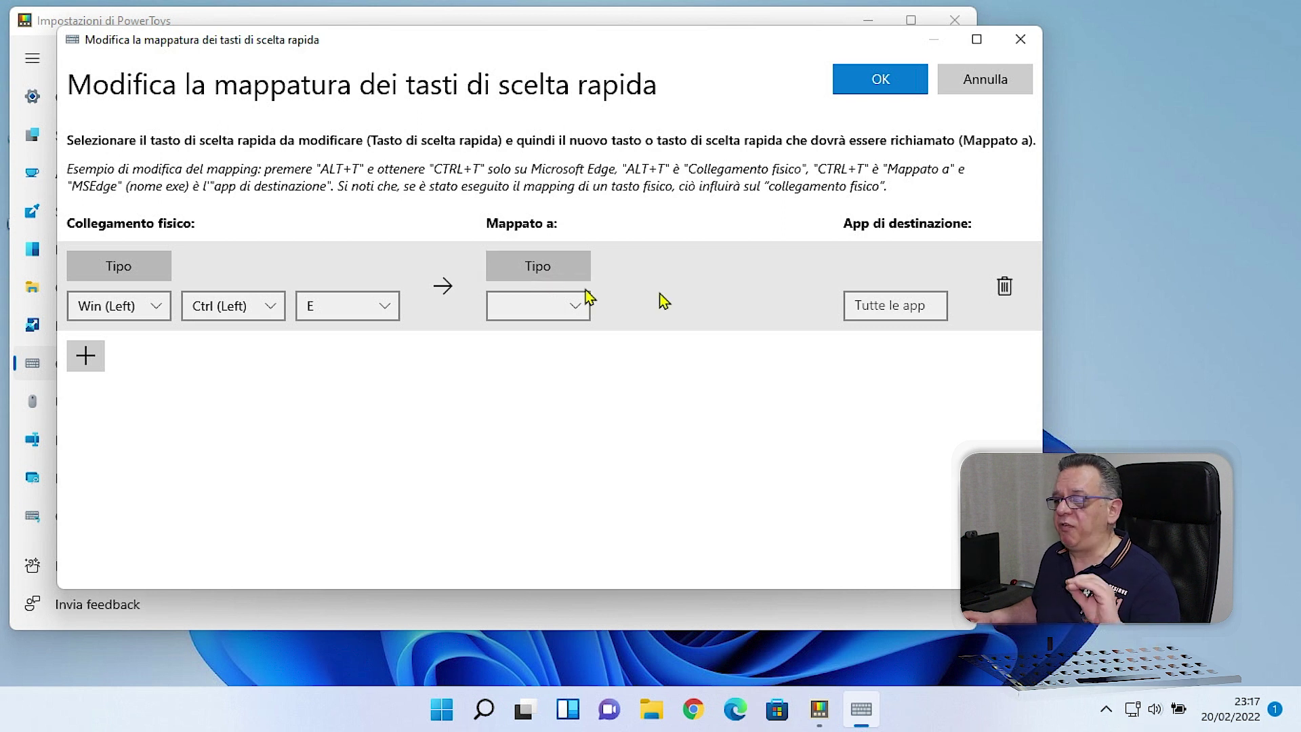
left_click(969, 86)
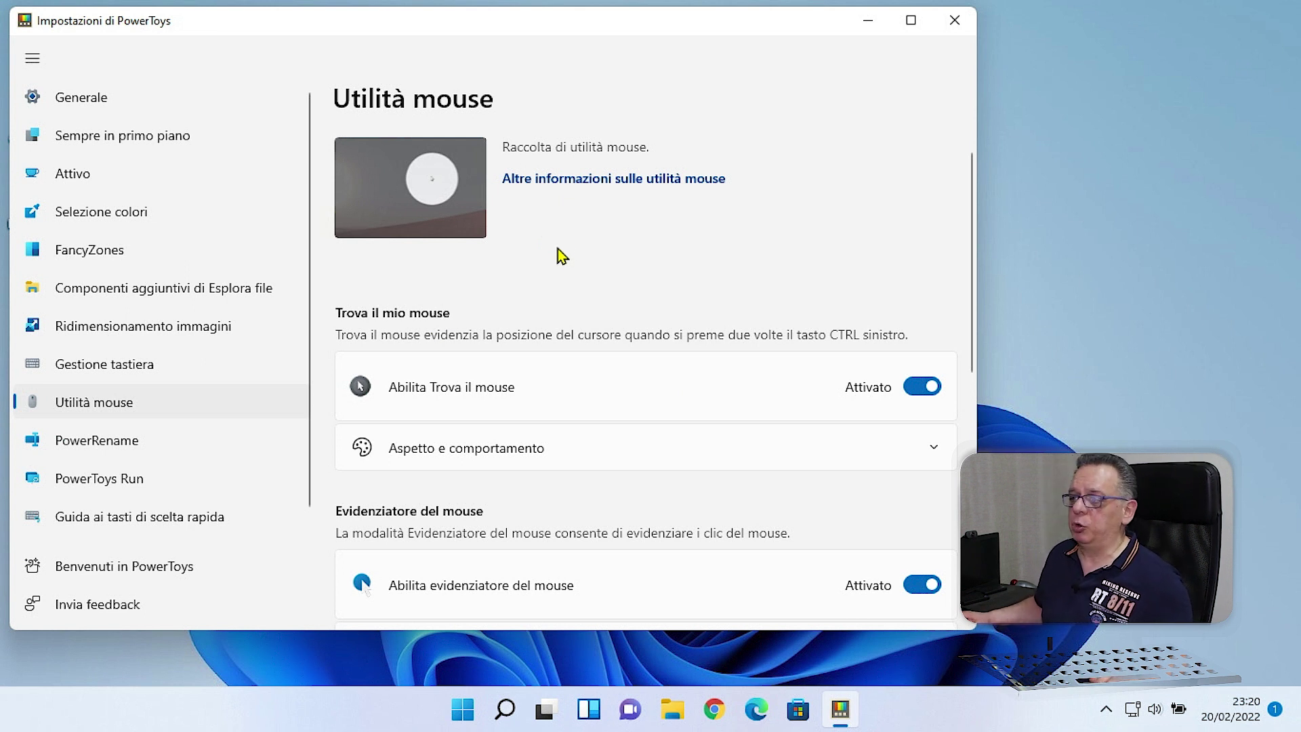
Trigger Trova il mio mouse to highlight the cursor, and examine its Aspetto e comportamento options
key("ctrl")
key("ctrl")
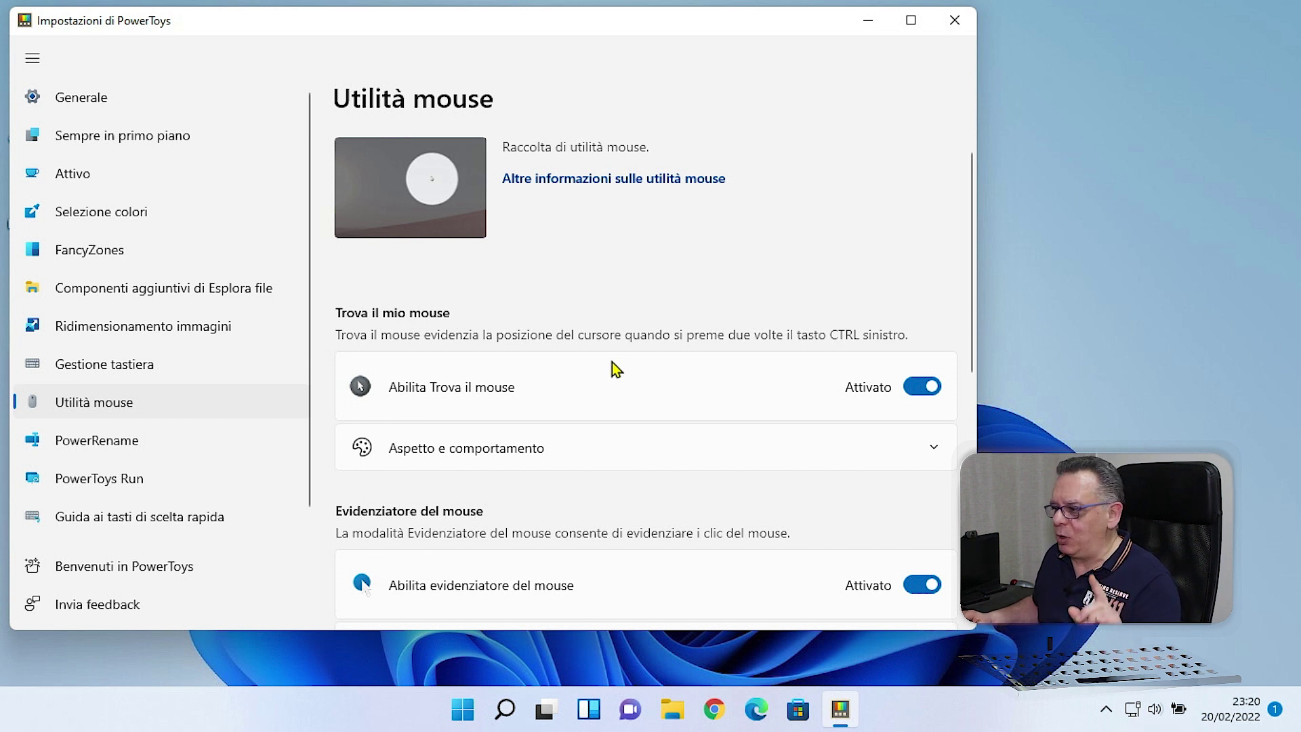
scroll(611, 366, "down", 2)
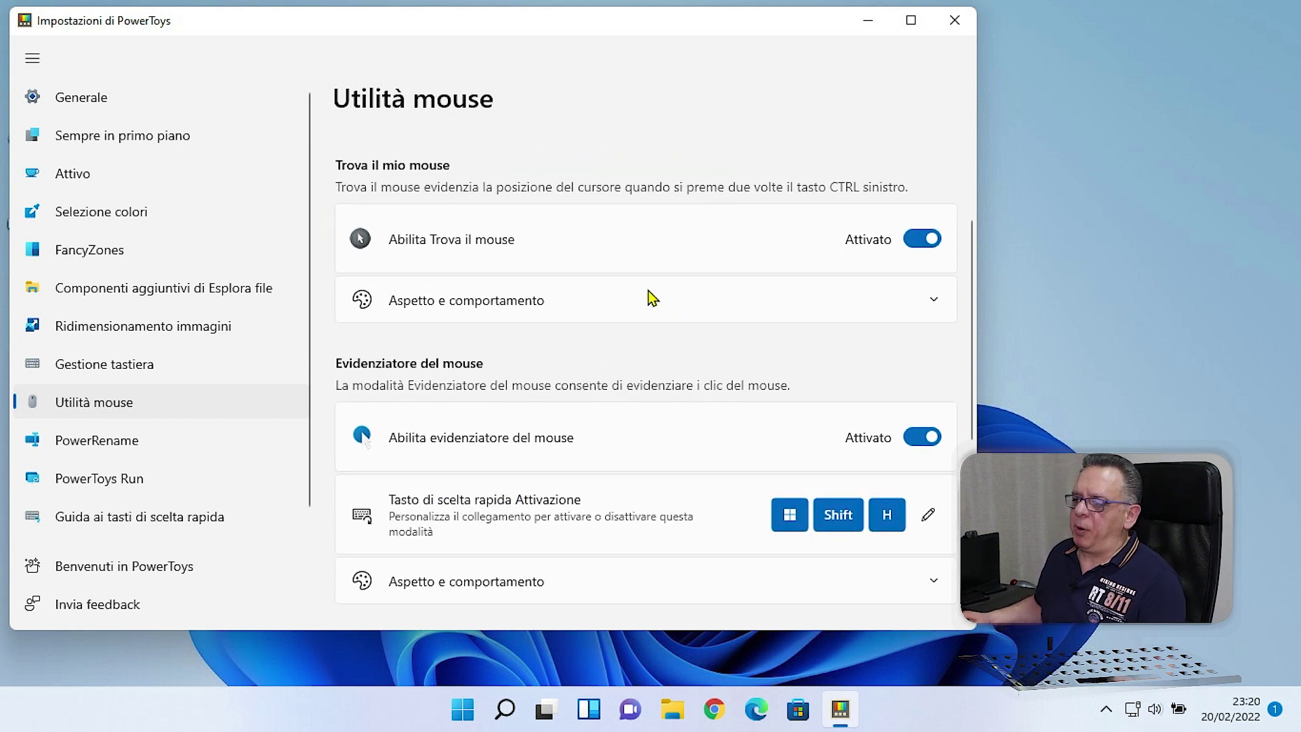
scroll(607, 305, "up", 2)
scroll(607, 305, "down", 2)
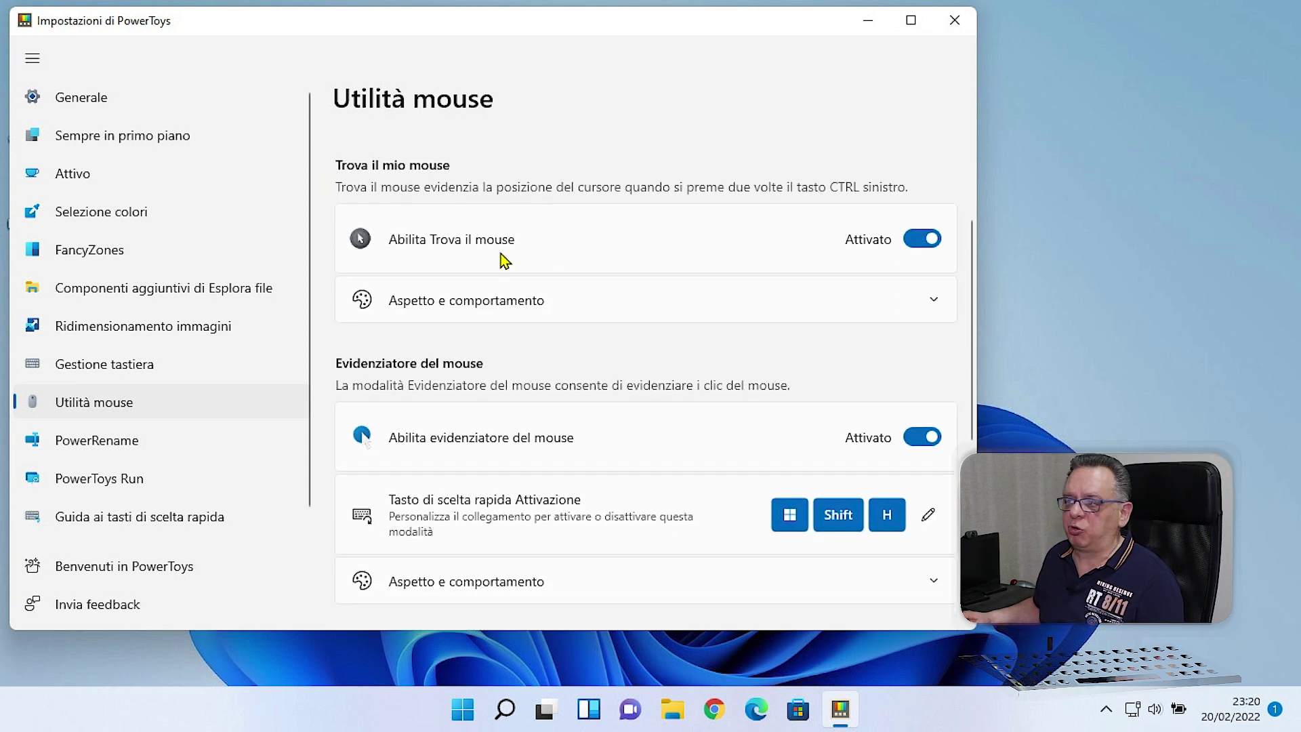
left_click(577, 315)
scroll(619, 336, "down", 3)
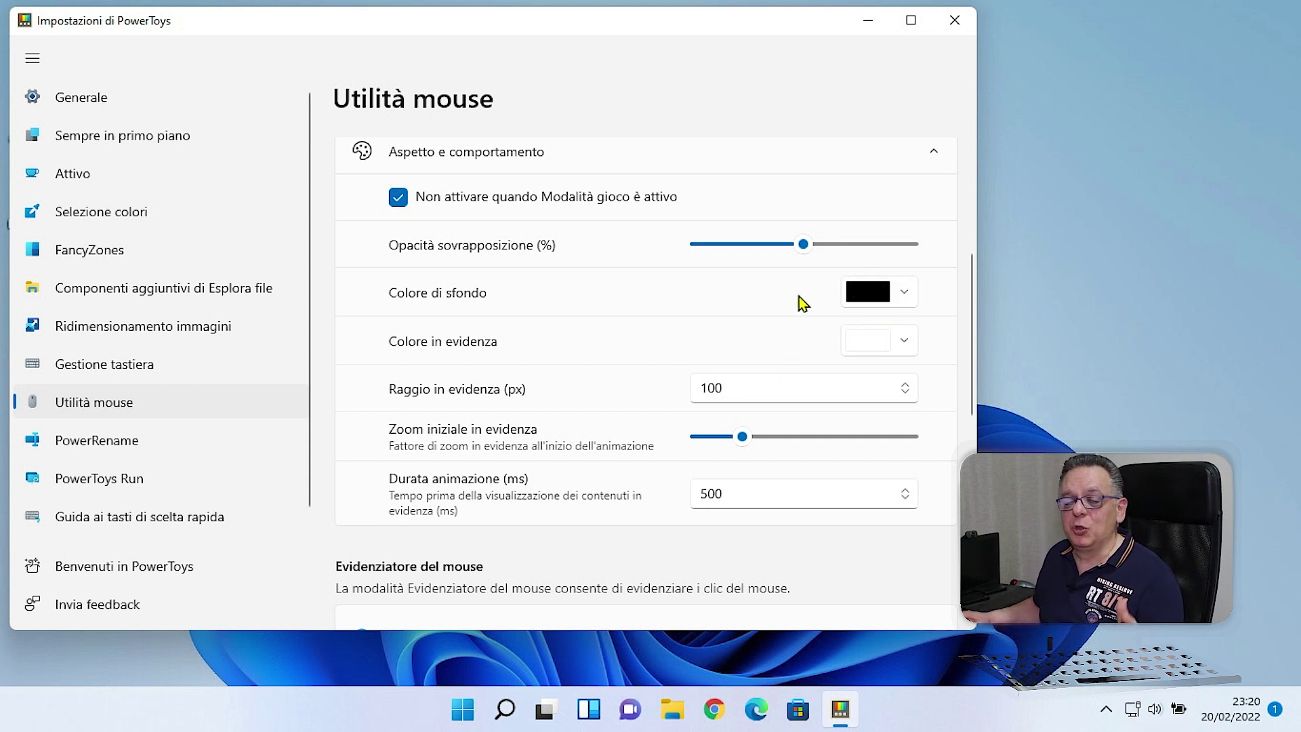
Inspect the Opacità sovrapposizione and Colore in evidenza options of Trova il mio mouse, and trigger the cursor spotlight without changing the colour
left_click(802, 245)
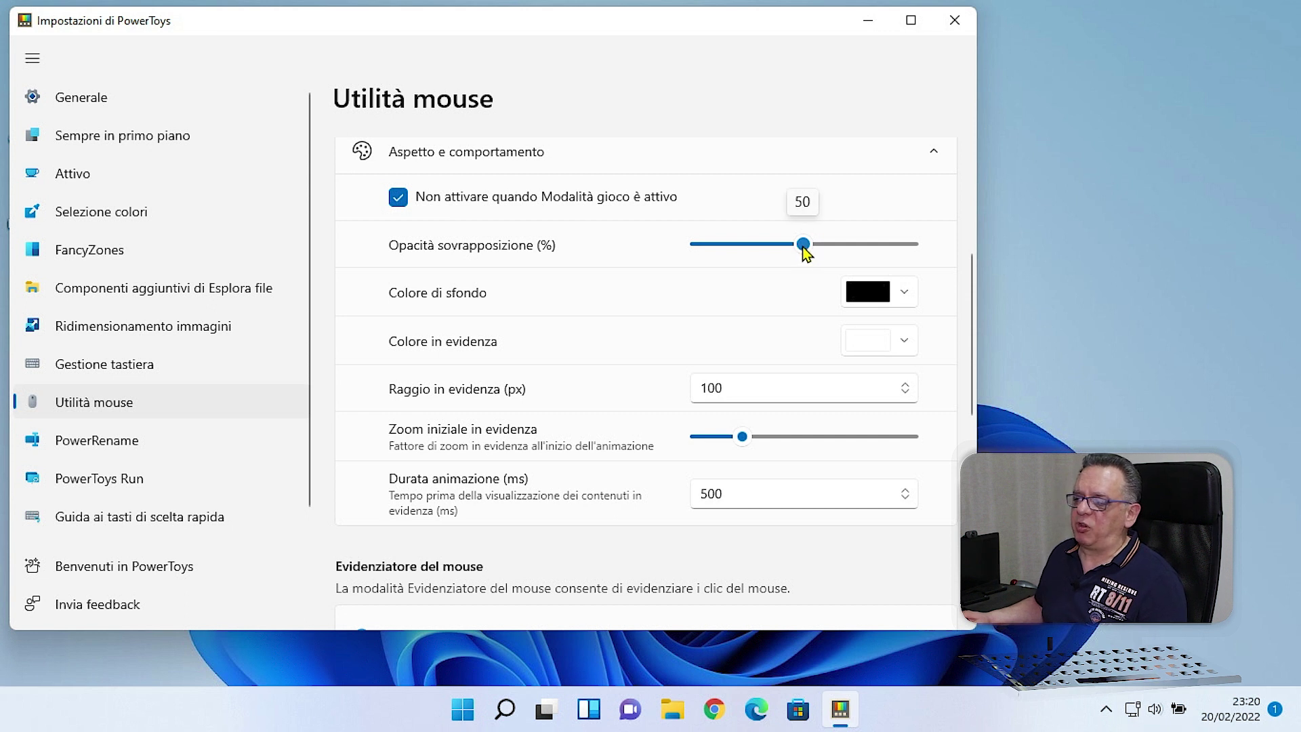
left_click(798, 248)
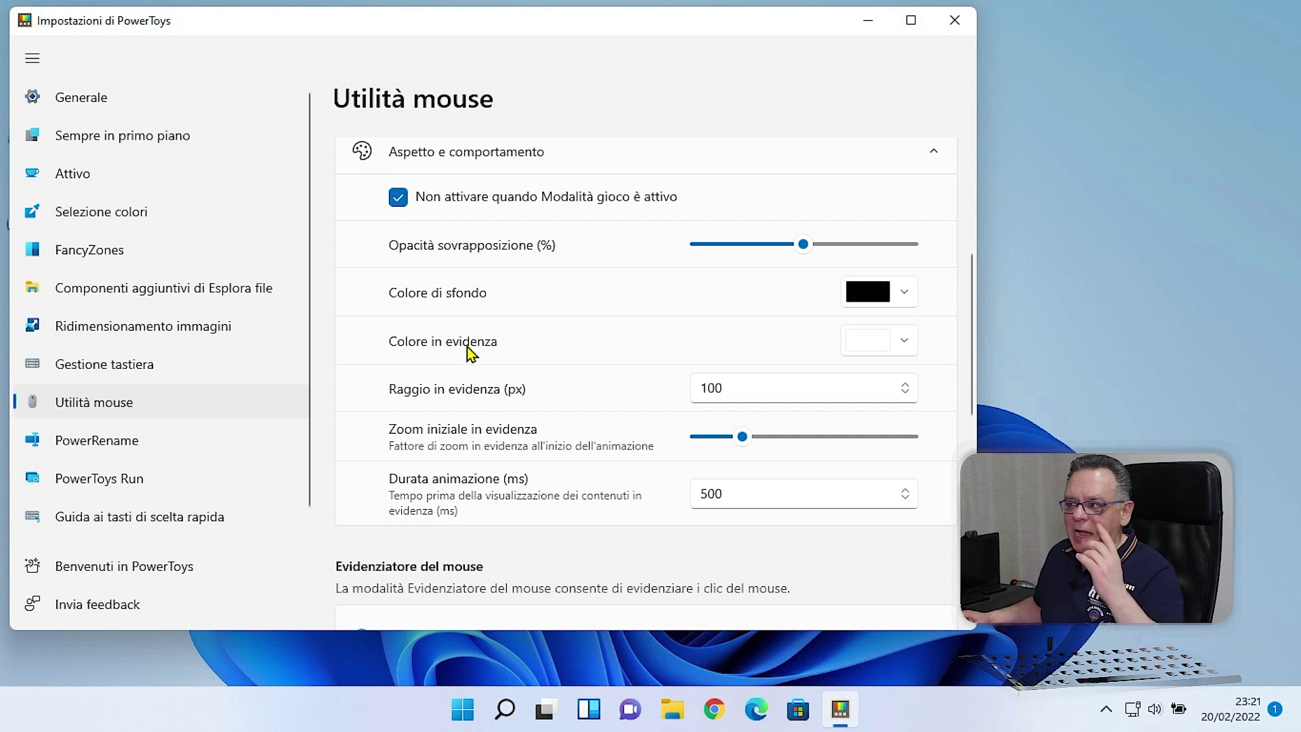
key("ctrl")
key("ctrl")
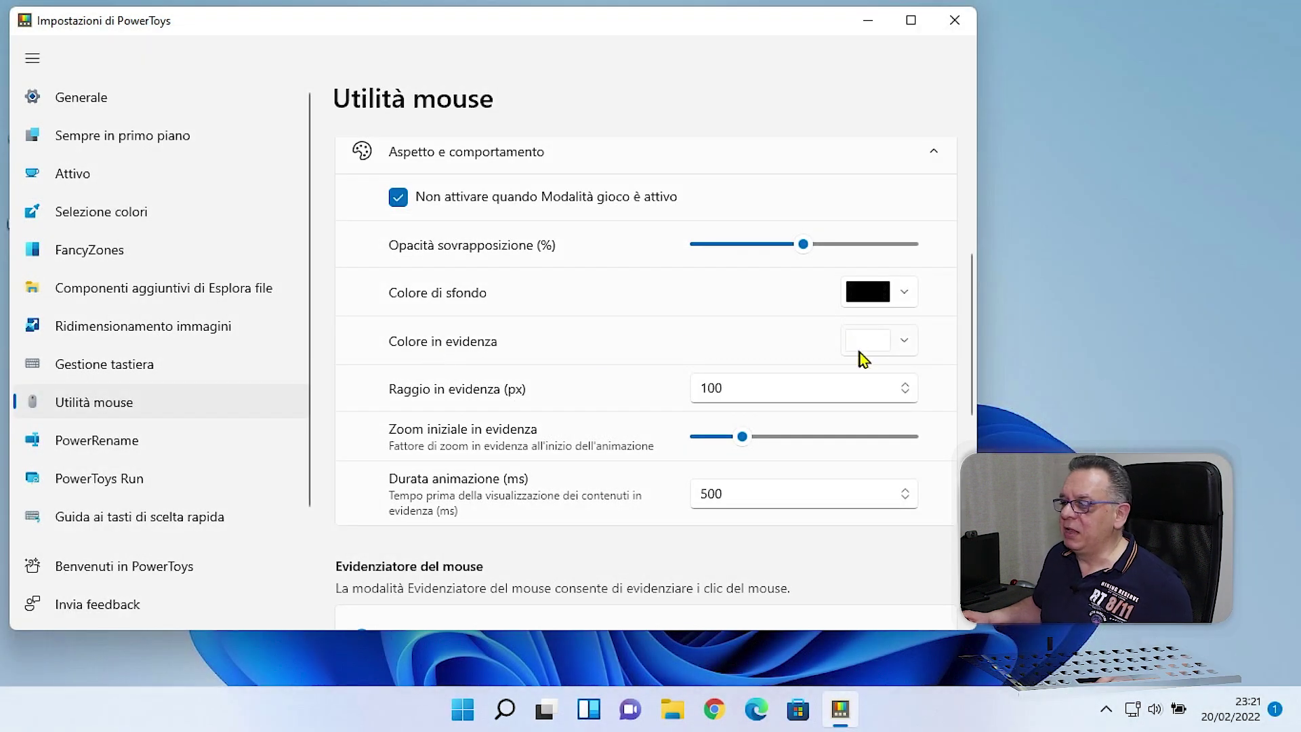
left_click(905, 342)
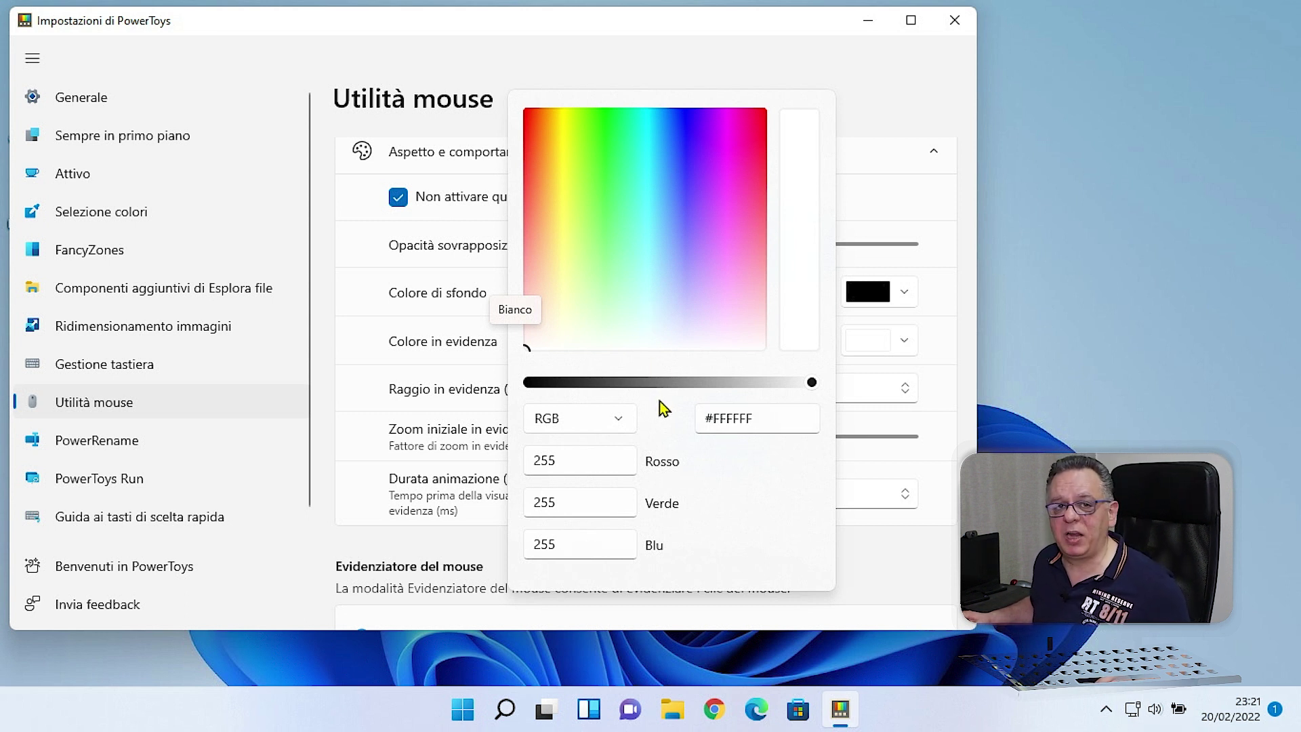
key("Escape")
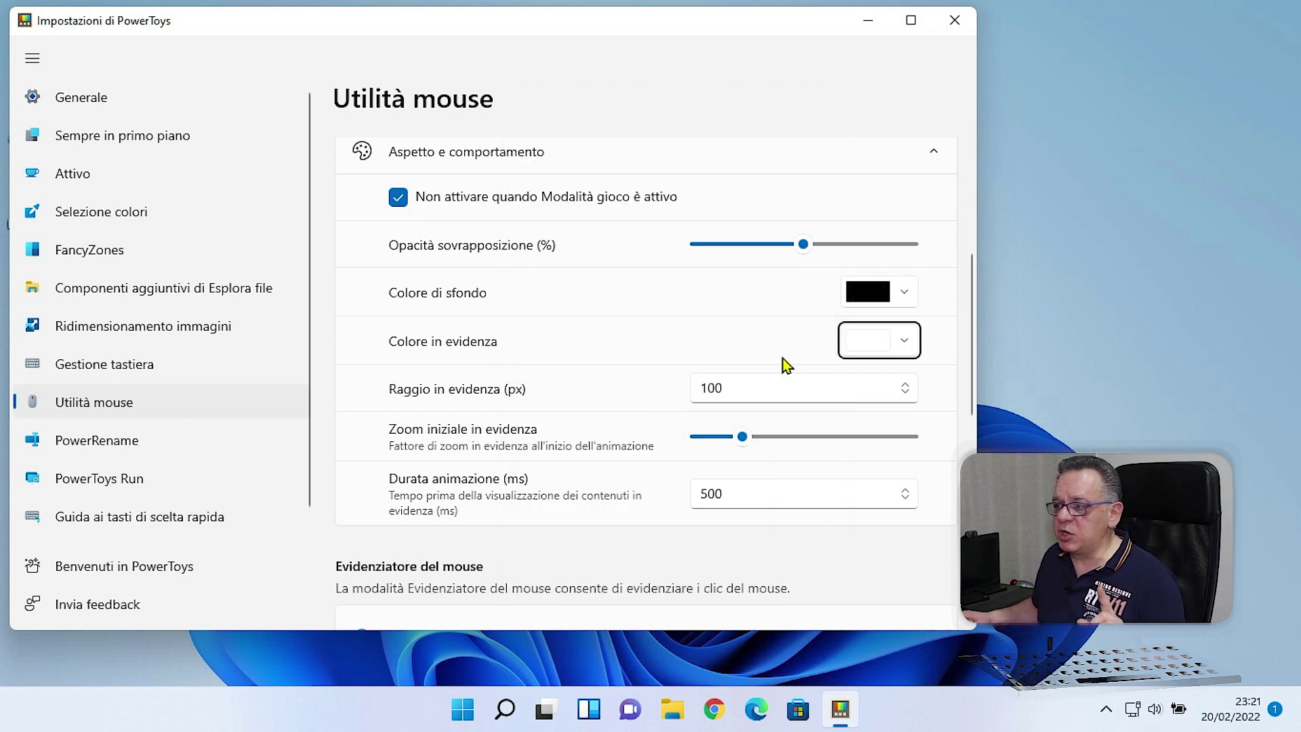
left_click(614, 338)
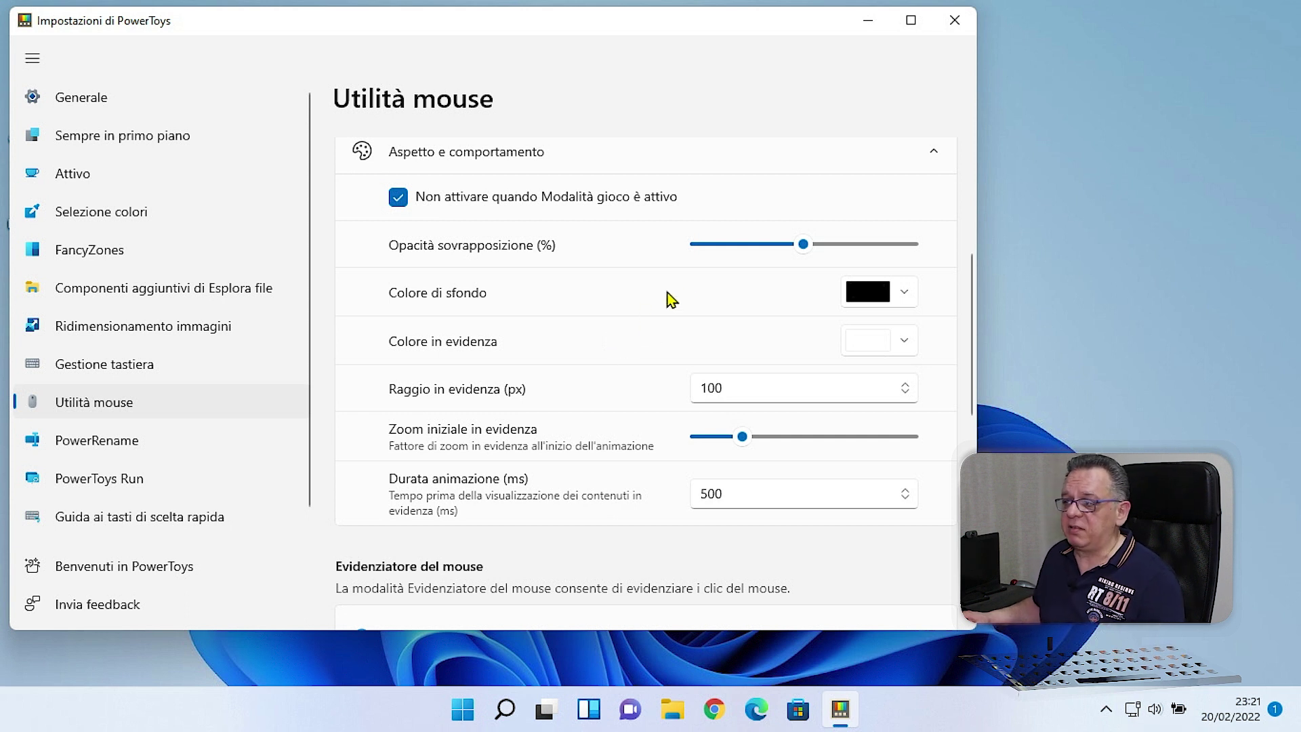
Lower Opacità sovrapposizione for Trova il mio mouse and trigger the cursor spotlight to try the lighter overlay
left_click_drag(801, 242, 737, 252)
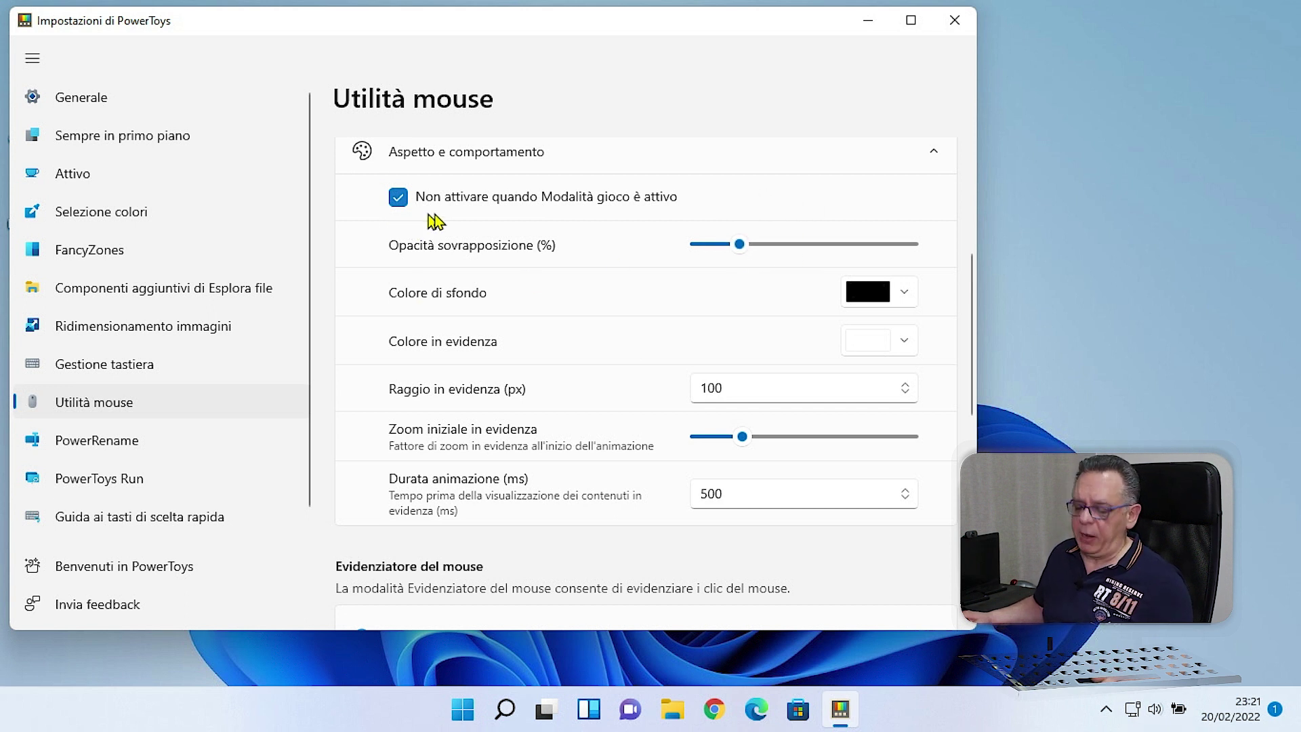
key("ctrl")
key("ctrl")
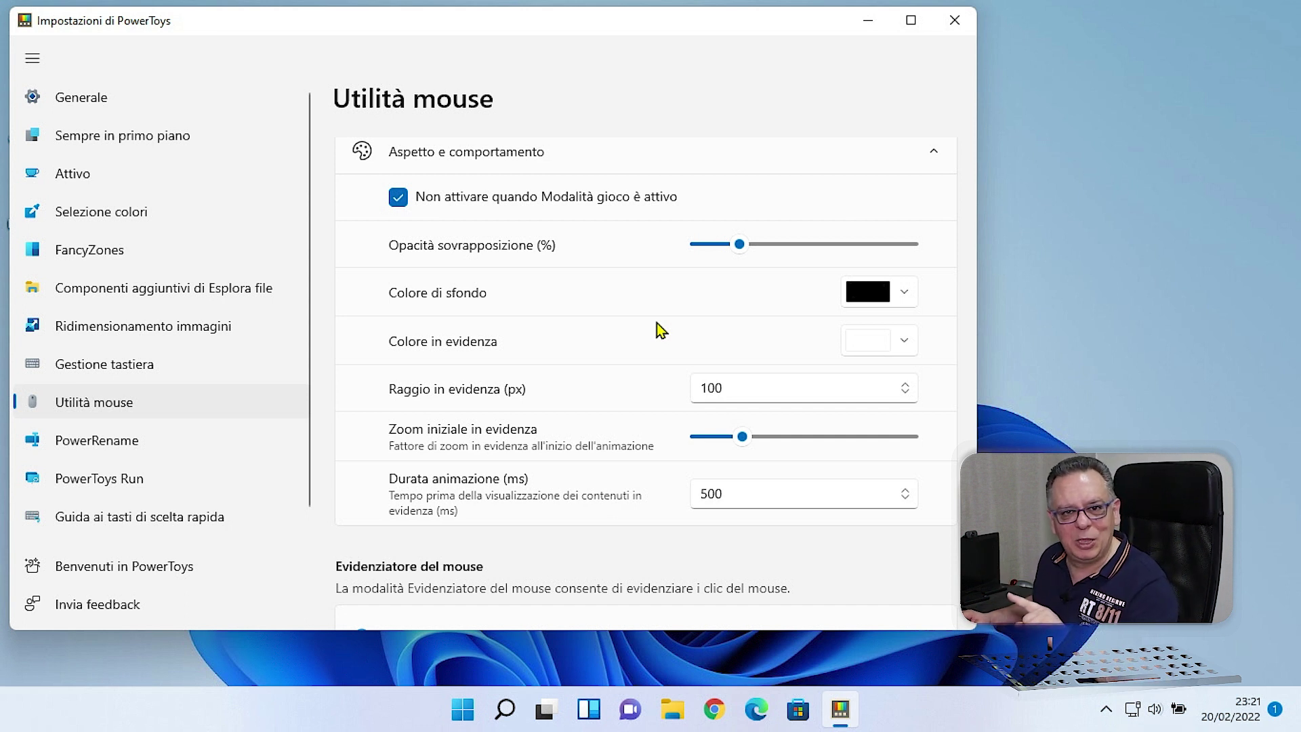
Go to the Evidenziatore del mouse section, activate highlighting mode, and try it on the desktop and on the settings window
scroll(657, 323, "down", 1)
scroll(657, 322, "down", 4)
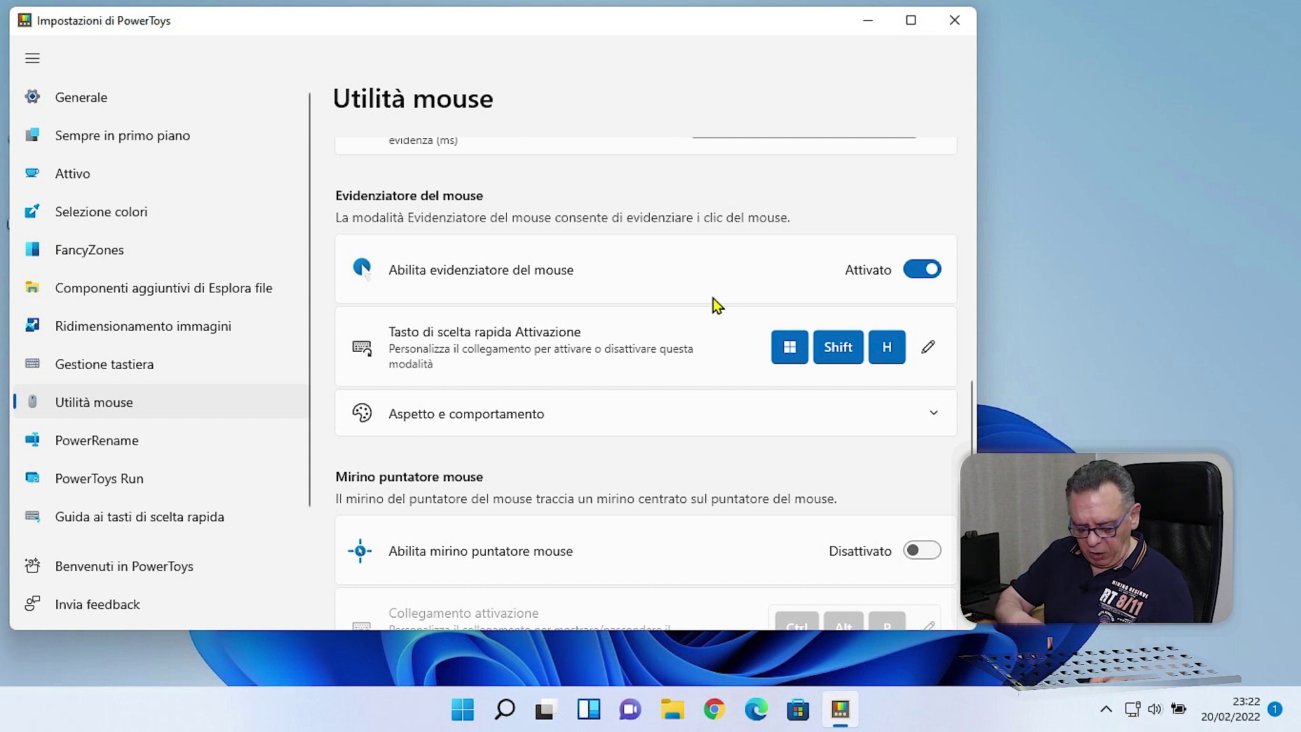
left_click(659, 287)
left_click(562, 274)
left_click(1095, 193)
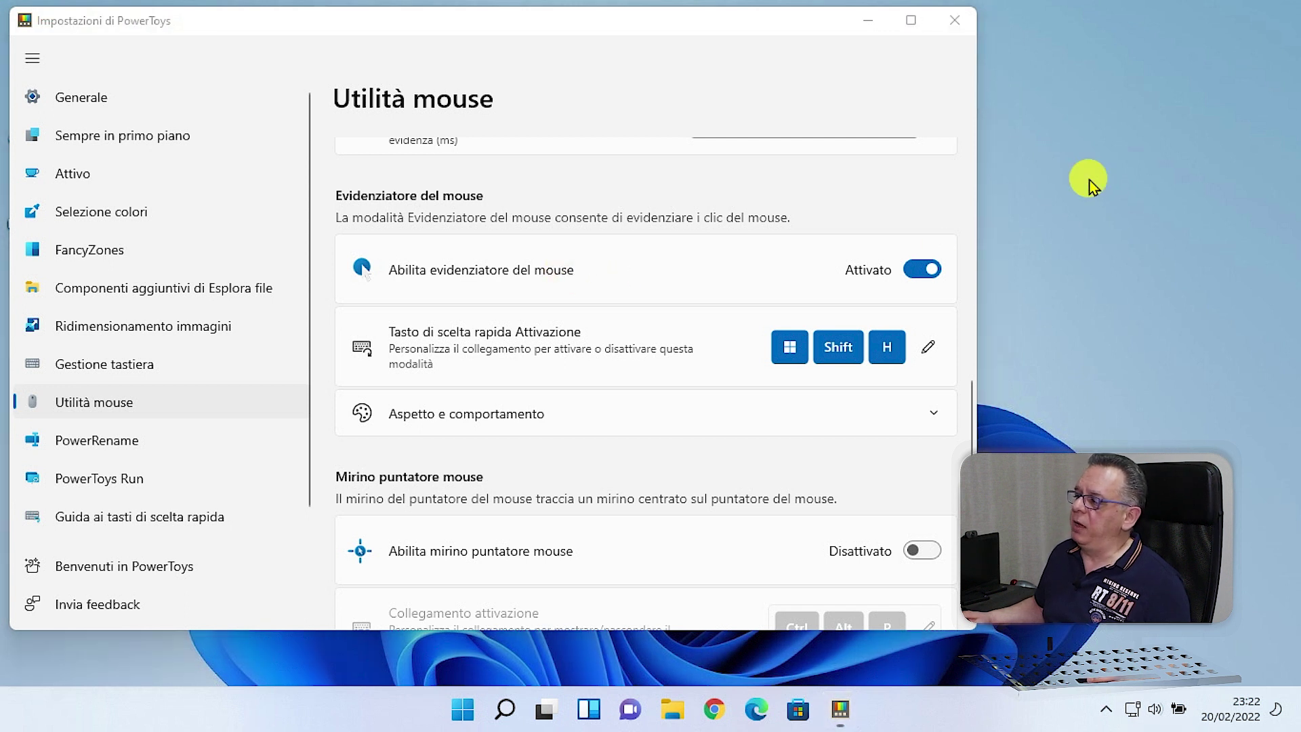
left_click(1051, 111)
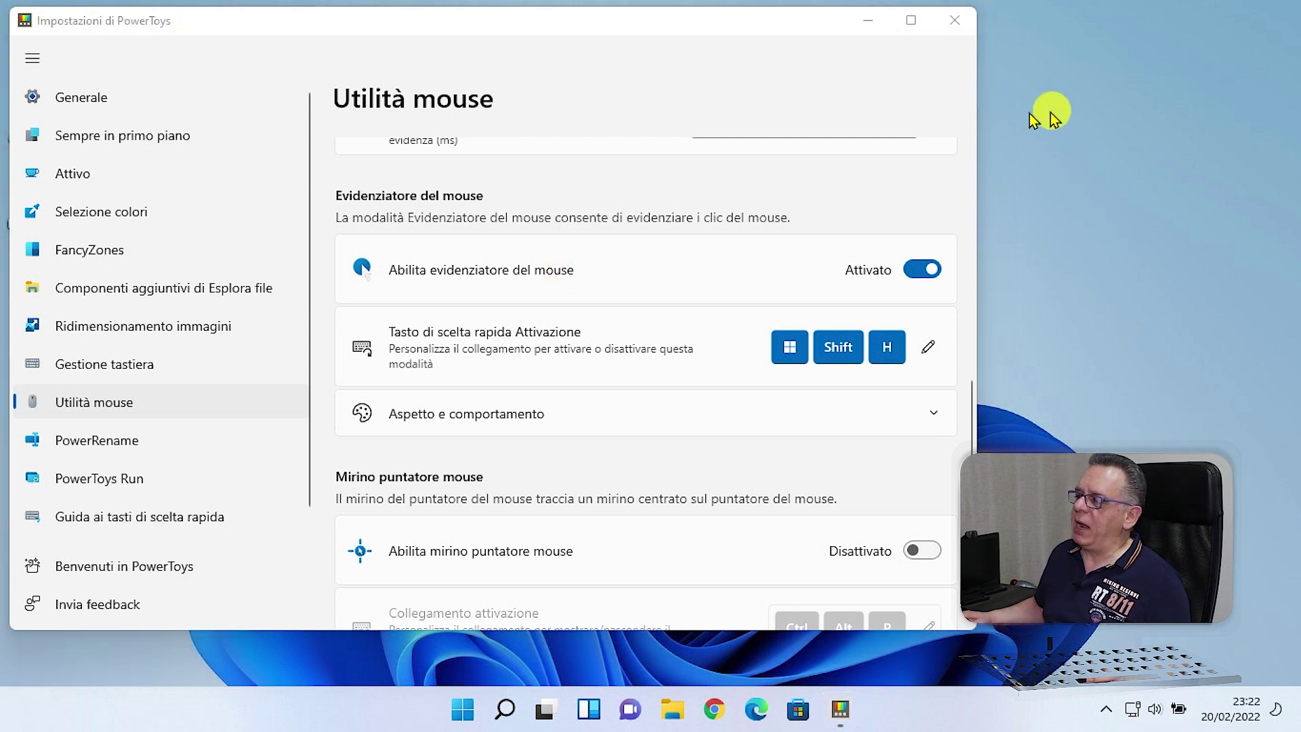
left_click(794, 28)
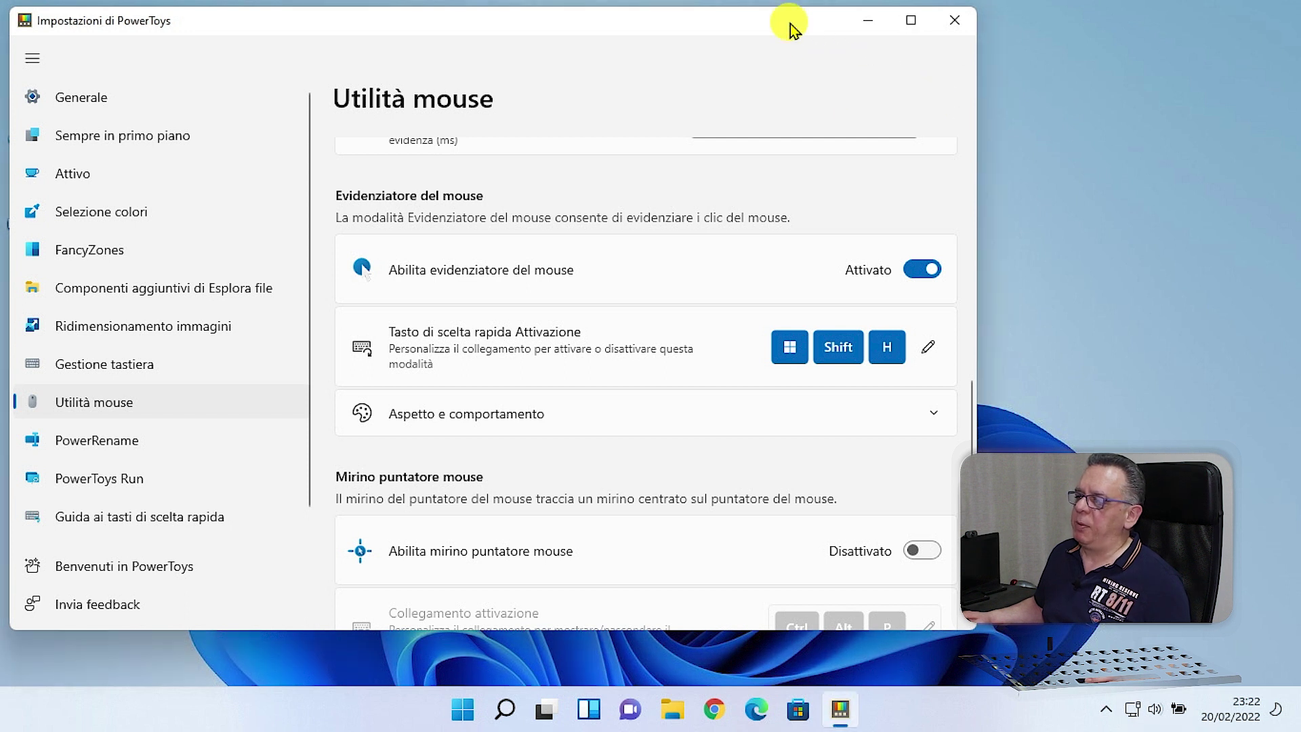
Expand the Aspetto e comportamento options of Evidenziatore del mouse, review its colours, opacity, radius and fade settings, and collapse them
left_click(933, 411)
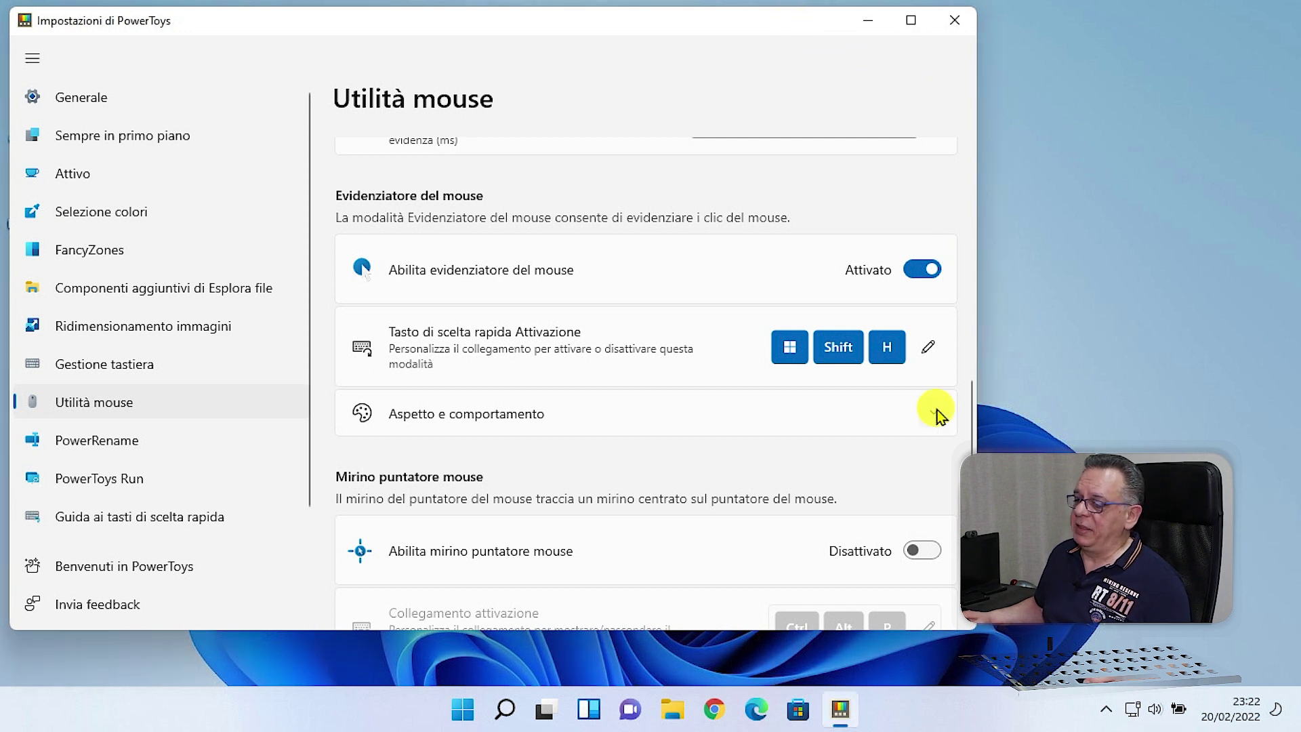
scroll(835, 474, "down", 3)
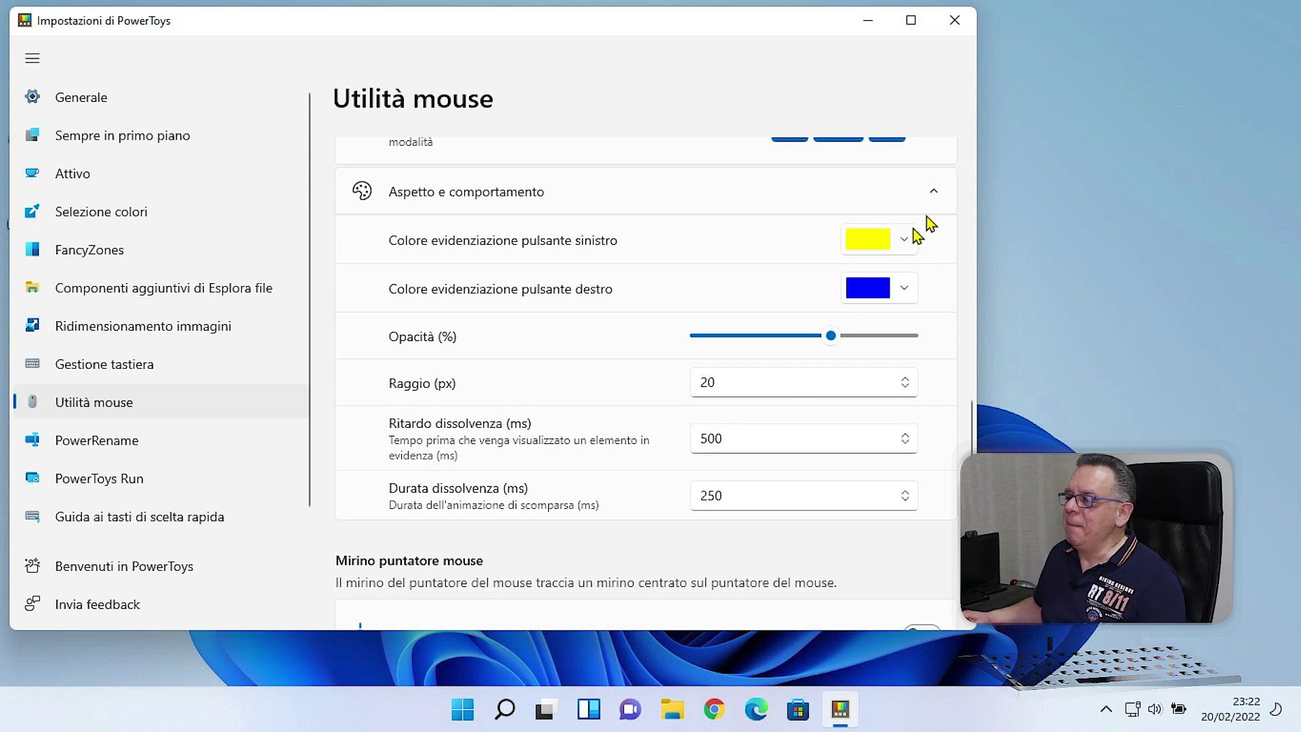
left_click(929, 192)
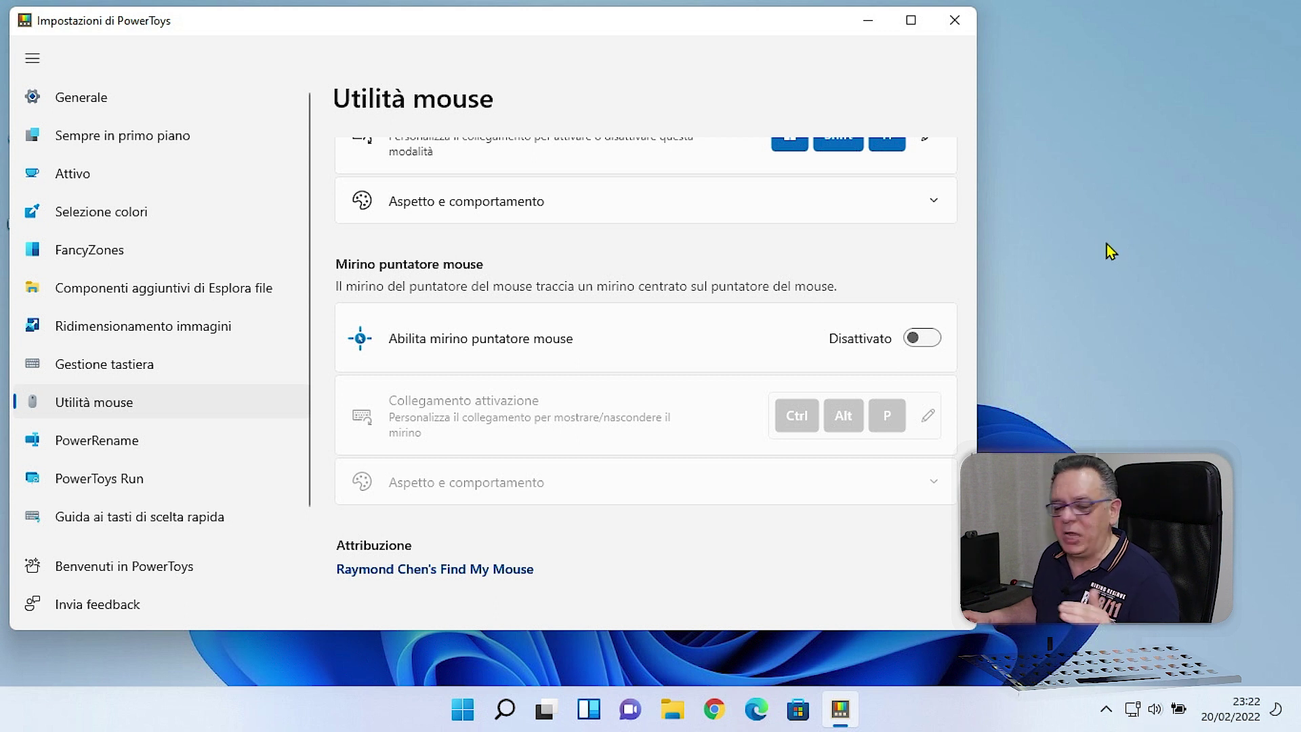
Demonstrate the mouse highlighter on the desktop with both the primary and secondary mouse-button highlights
left_click(1091, 211)
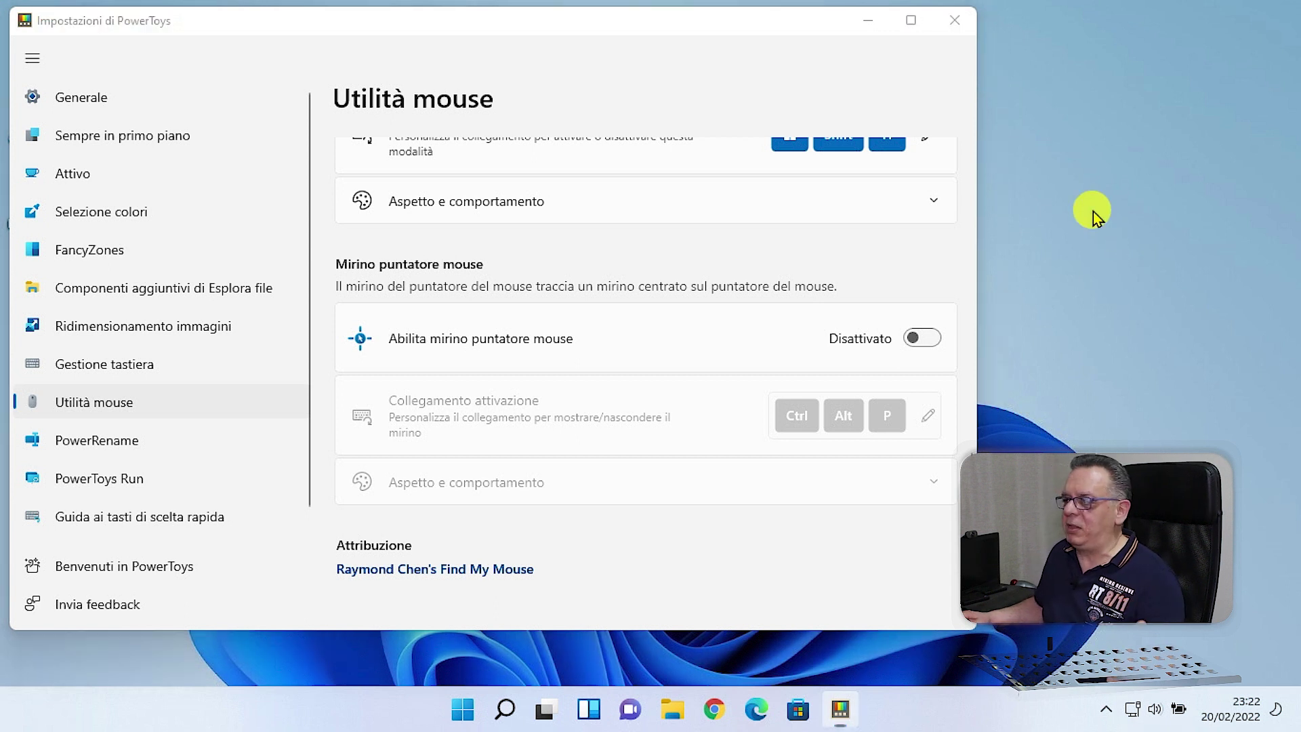
right_click(1073, 153)
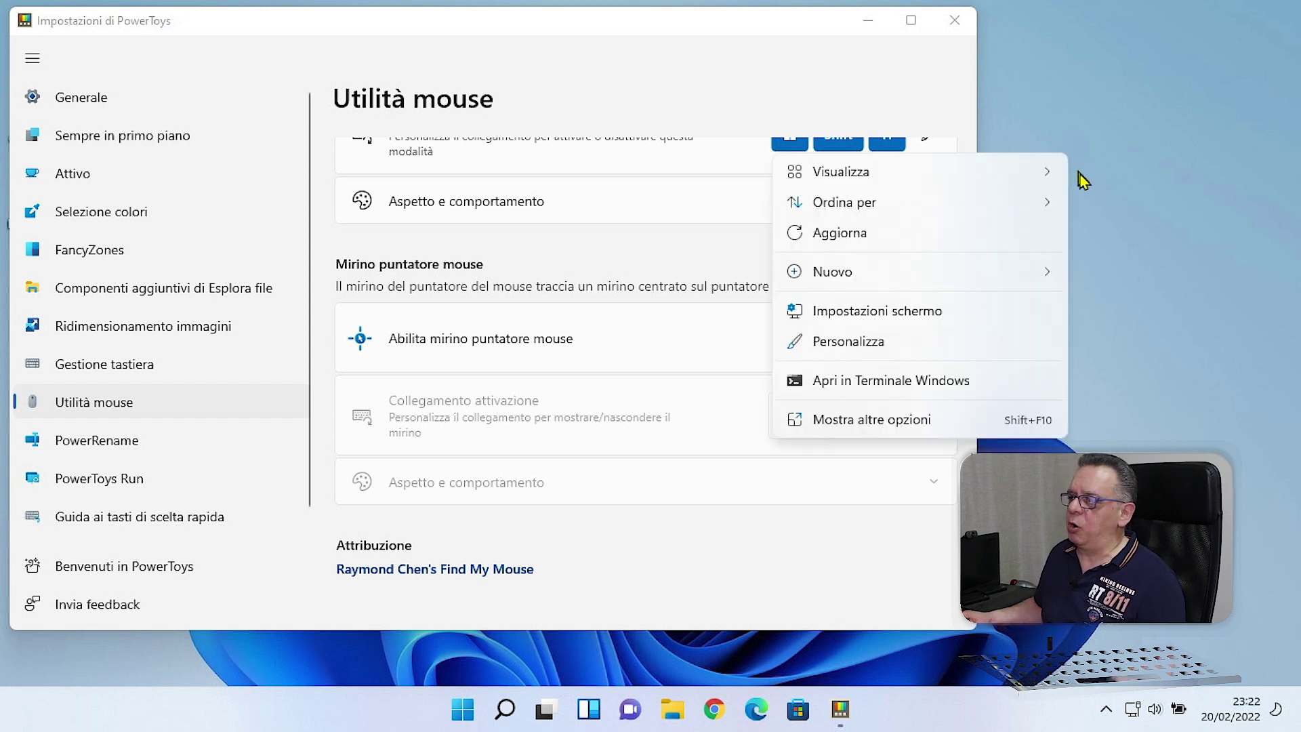
right_click(1080, 122)
left_click(1160, 180)
right_click(1159, 180)
Enable Mirino puntatore mouse, show the crosshair around the pointer, and hide it again
left_click(764, 237)
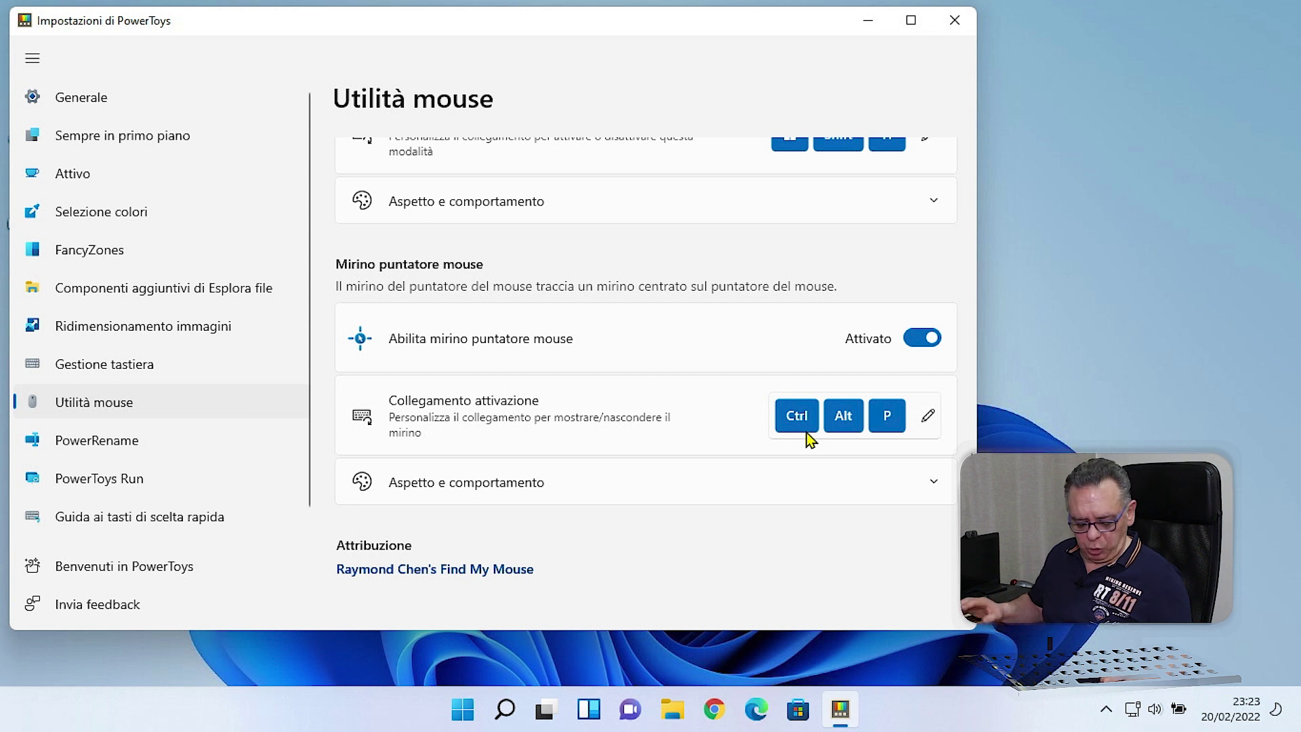
key("ctrl+alt+p")
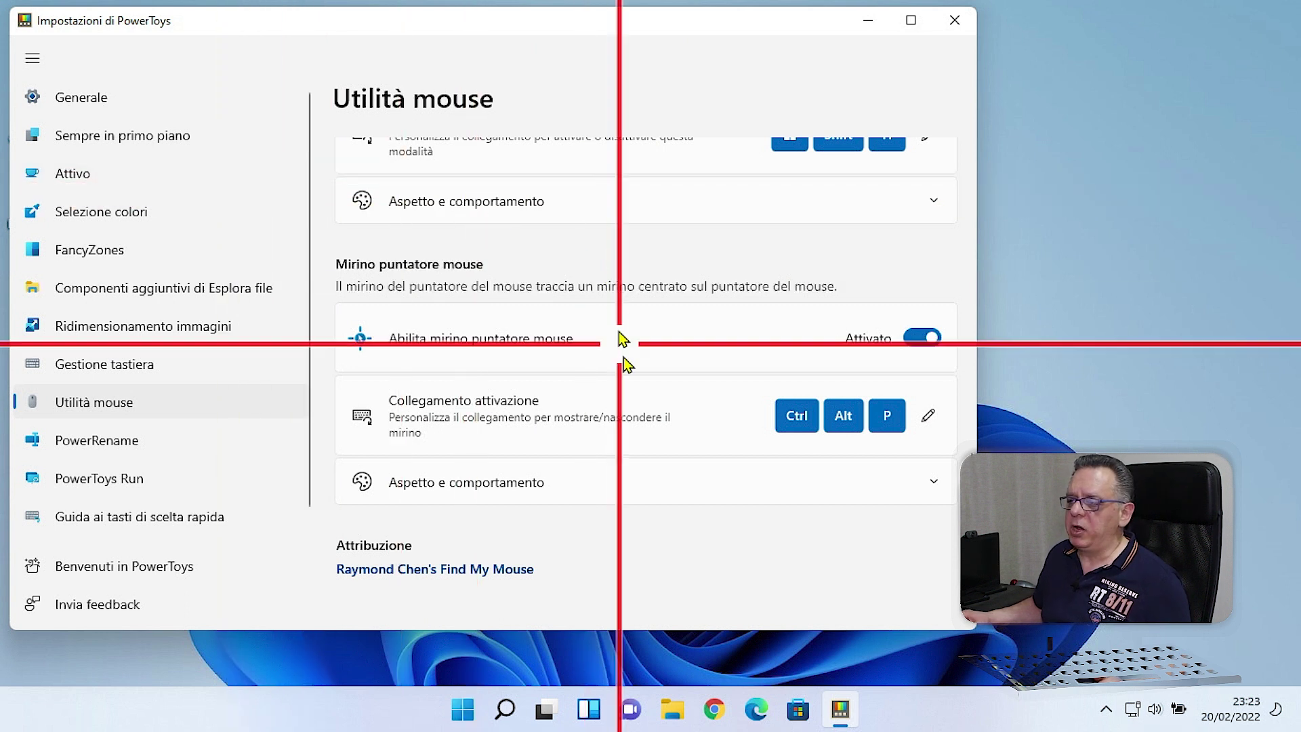
key("ctrl+alt+p")
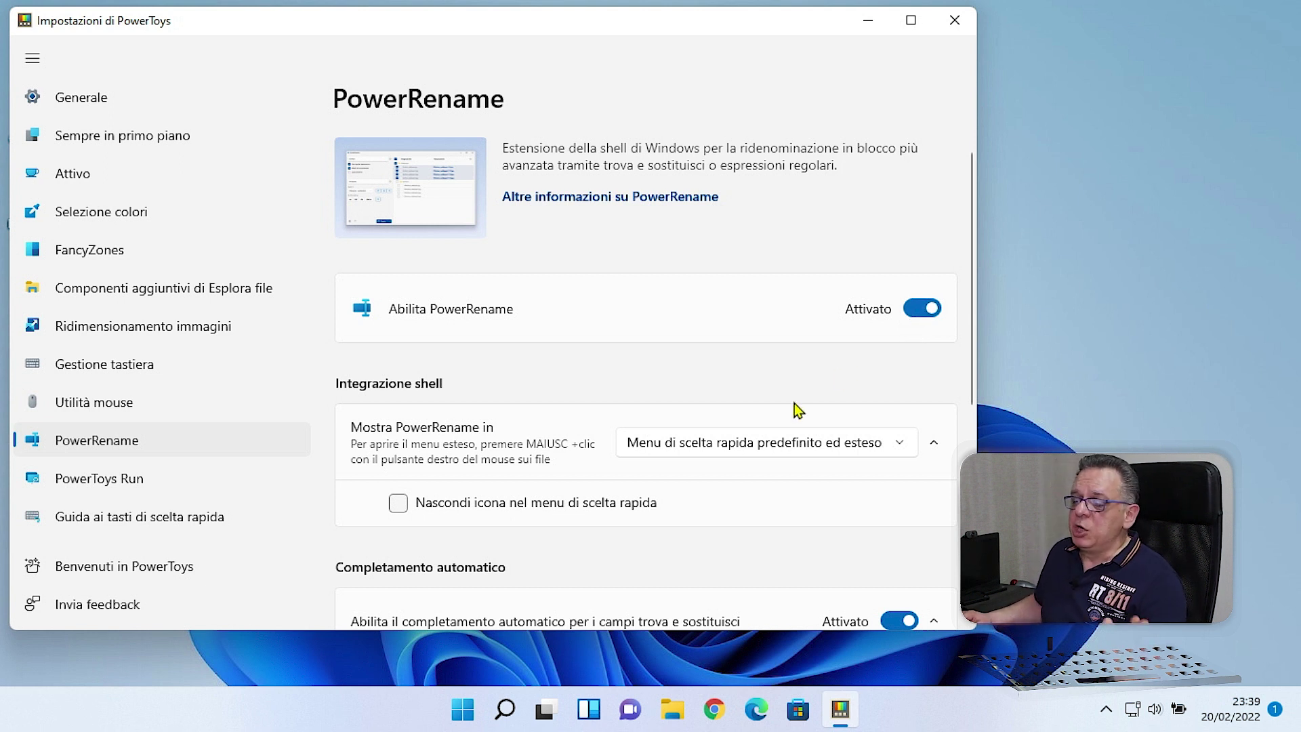
Review the PowerRename settings for Integrazione shell, Completamento automatico and Comportamento
scroll(798, 410, "down", 1)
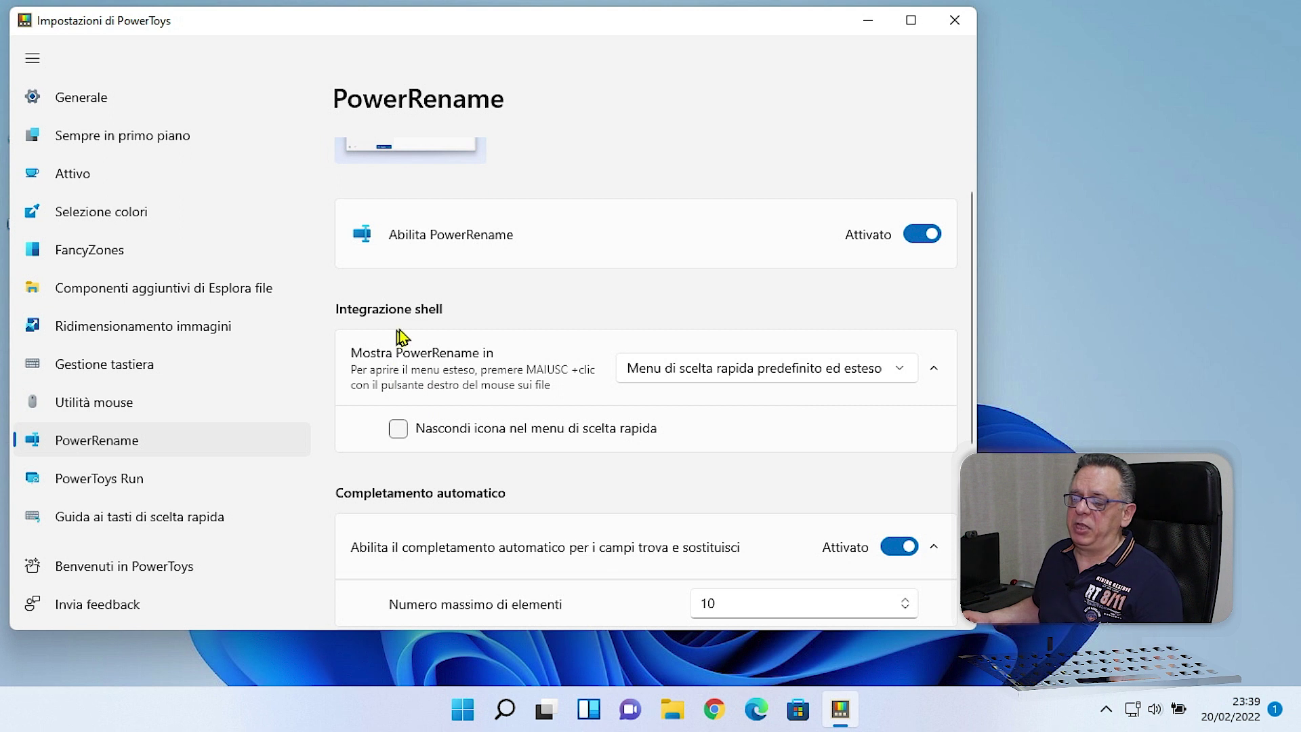
scroll(445, 409, "down", 2)
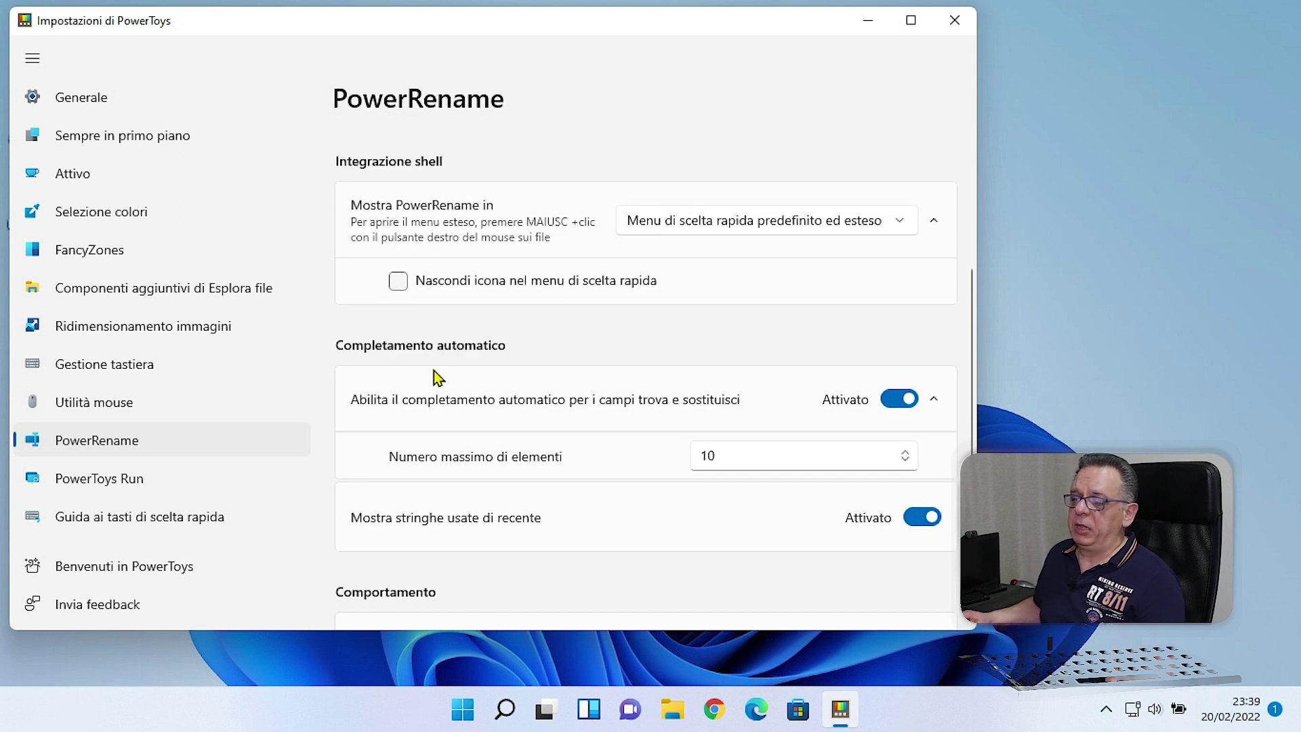
scroll(436, 377, "down", 2)
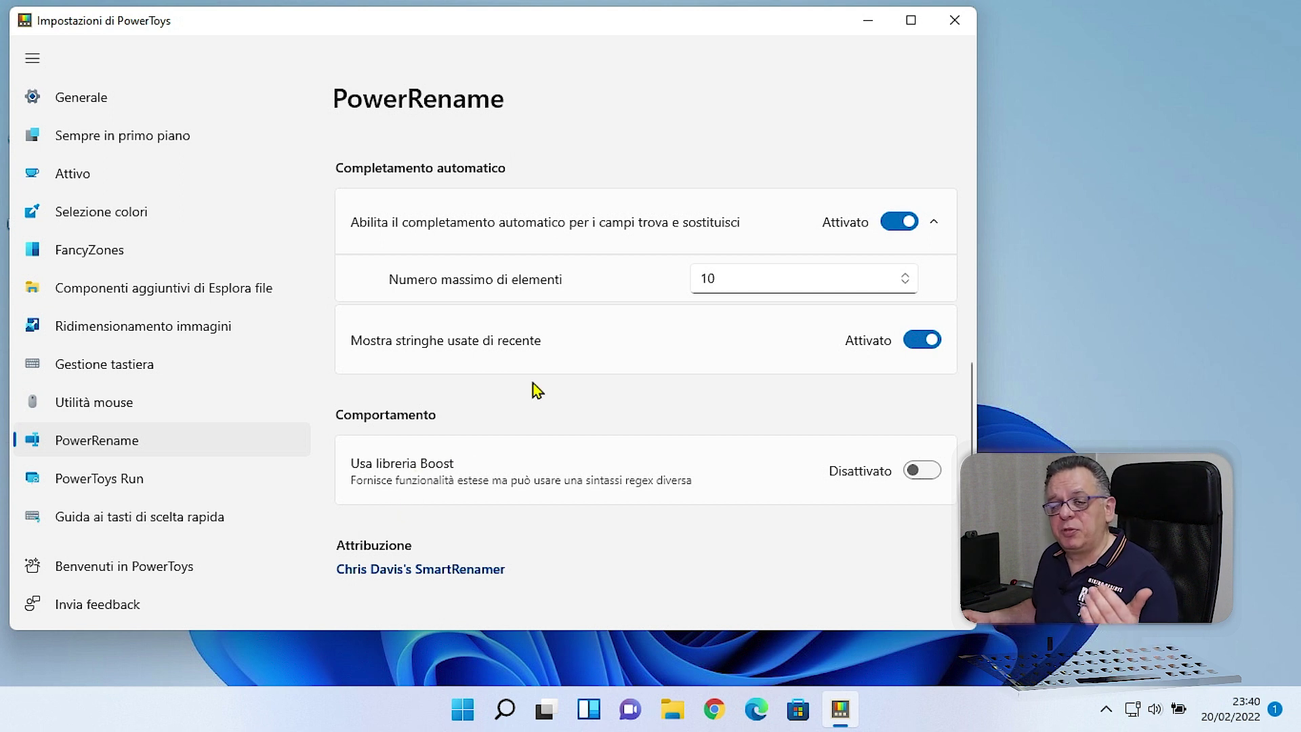
scroll(537, 389, "up", 3)
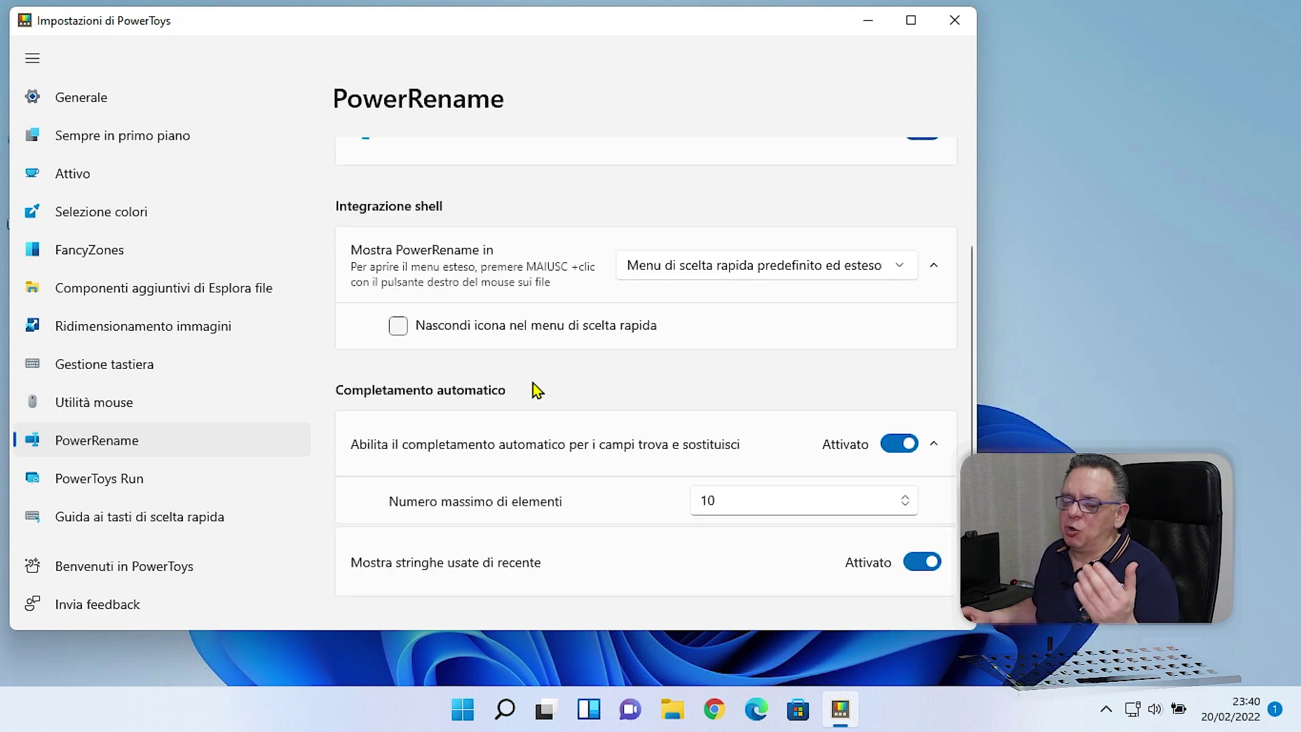
scroll(537, 390, "up", 2)
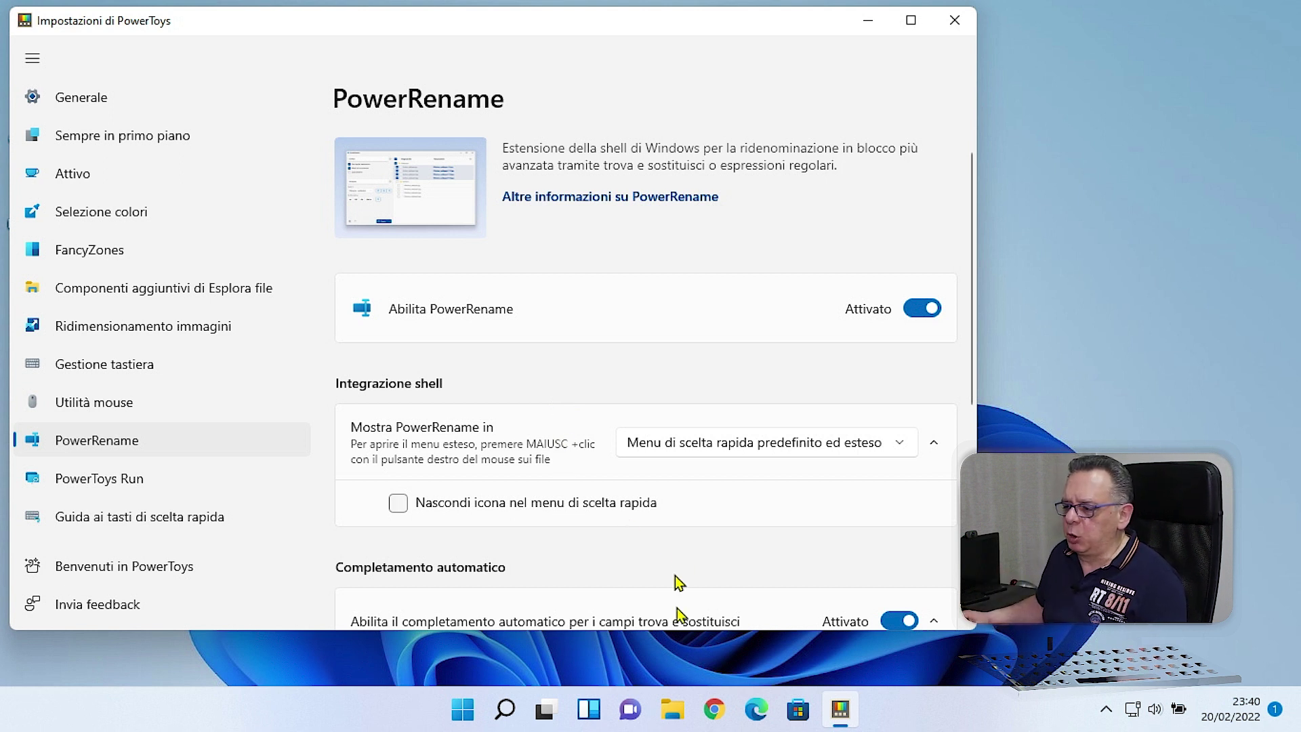
Switch to File Explorer, open the Documenti folder, and select the two .bat files and the four _cliente.txt files
left_click(671, 711)
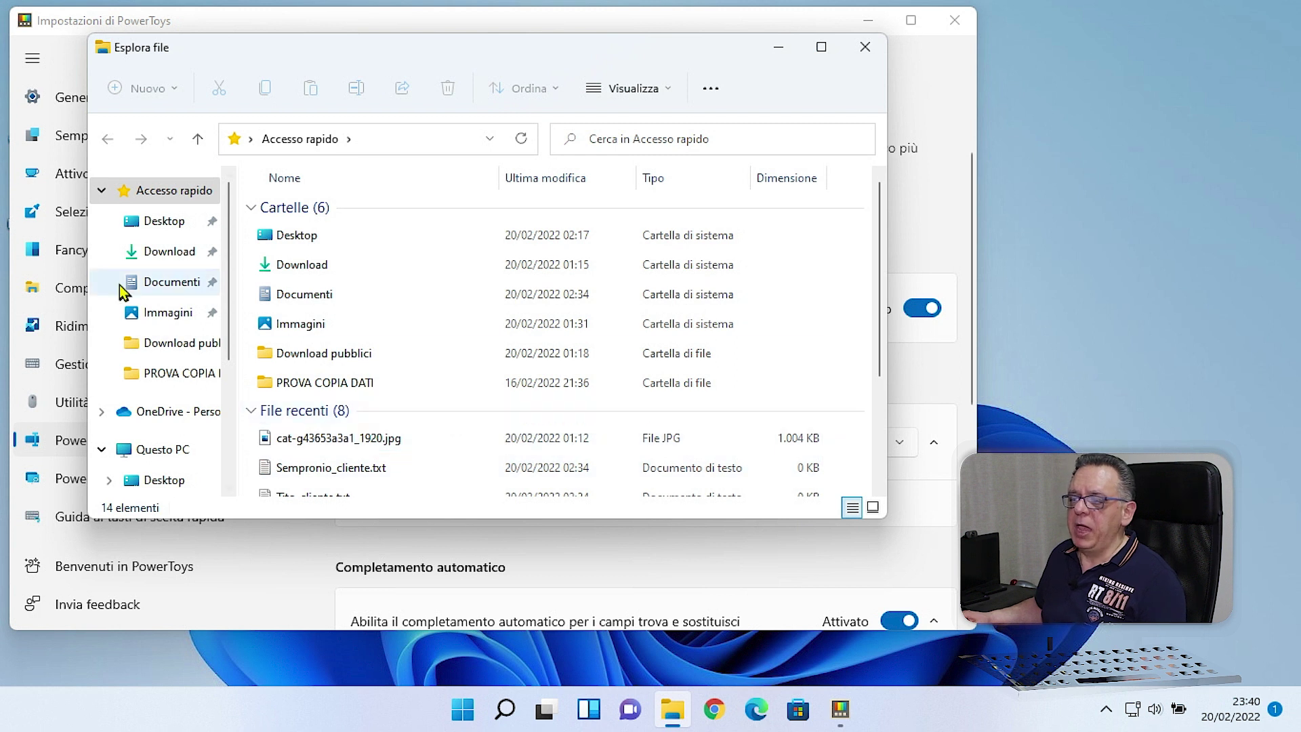
left_click(159, 291)
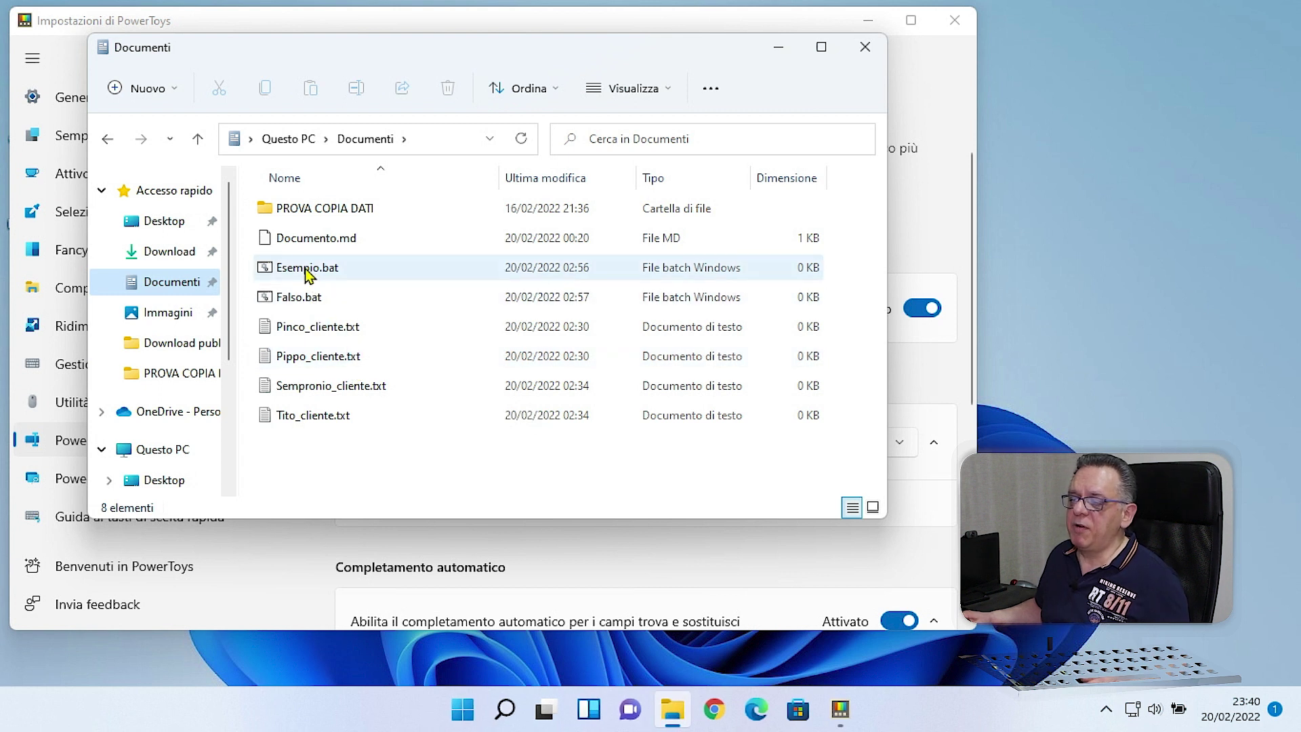
left_click(306, 273)
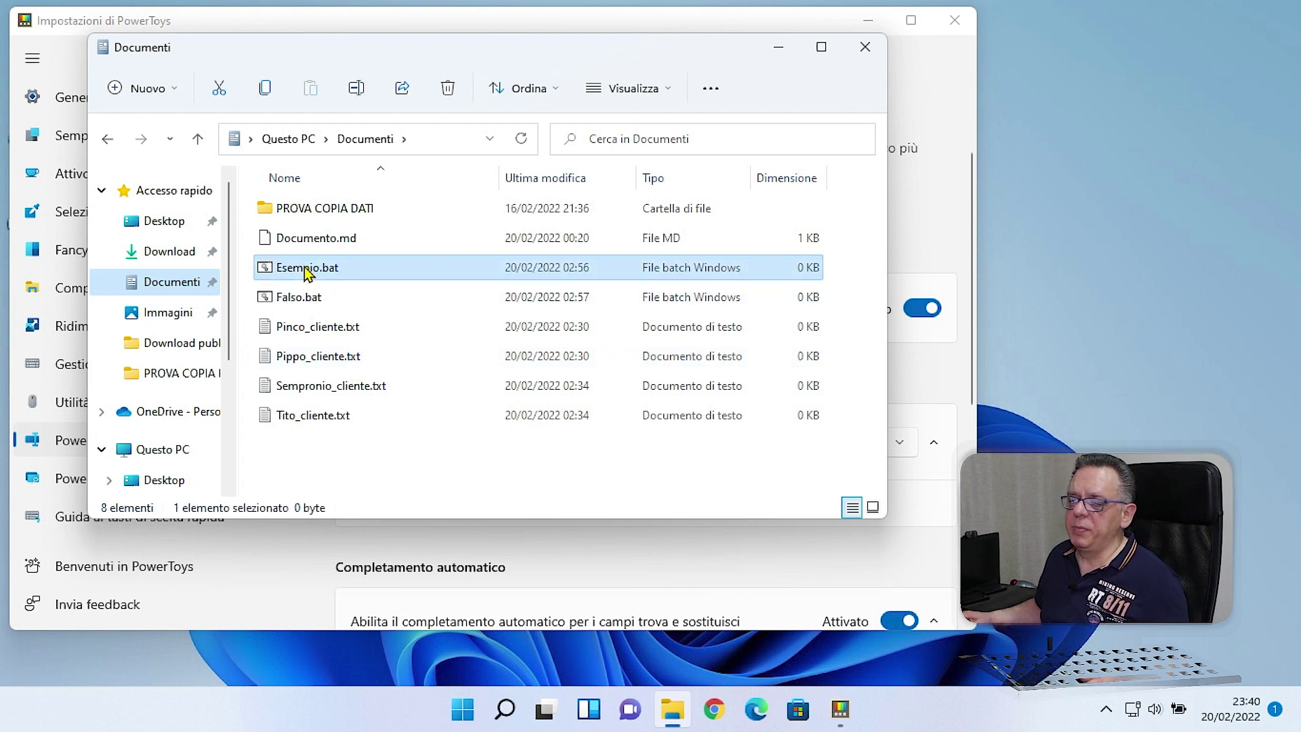
left_click(301, 417, "shift")
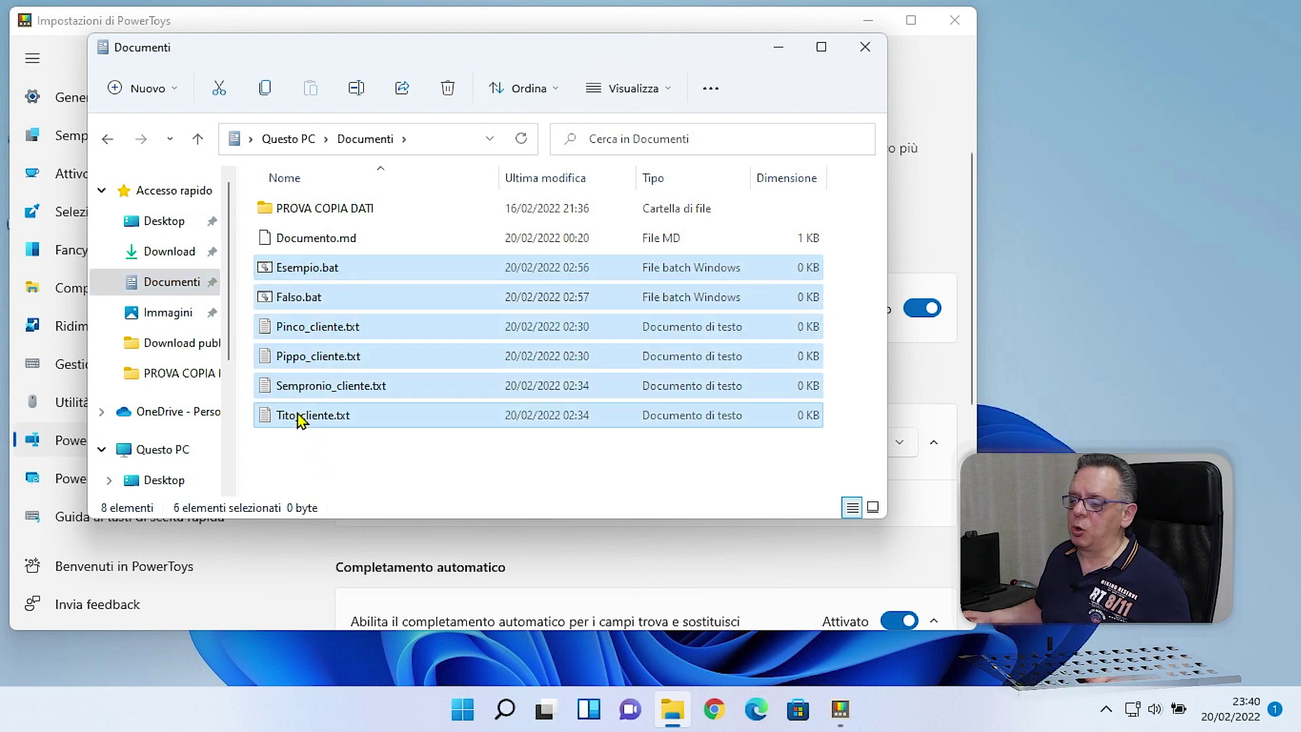
Open the selected files in PowerRename with Rinomina speciale and reposition its window on the desktop
right_click(321, 350)
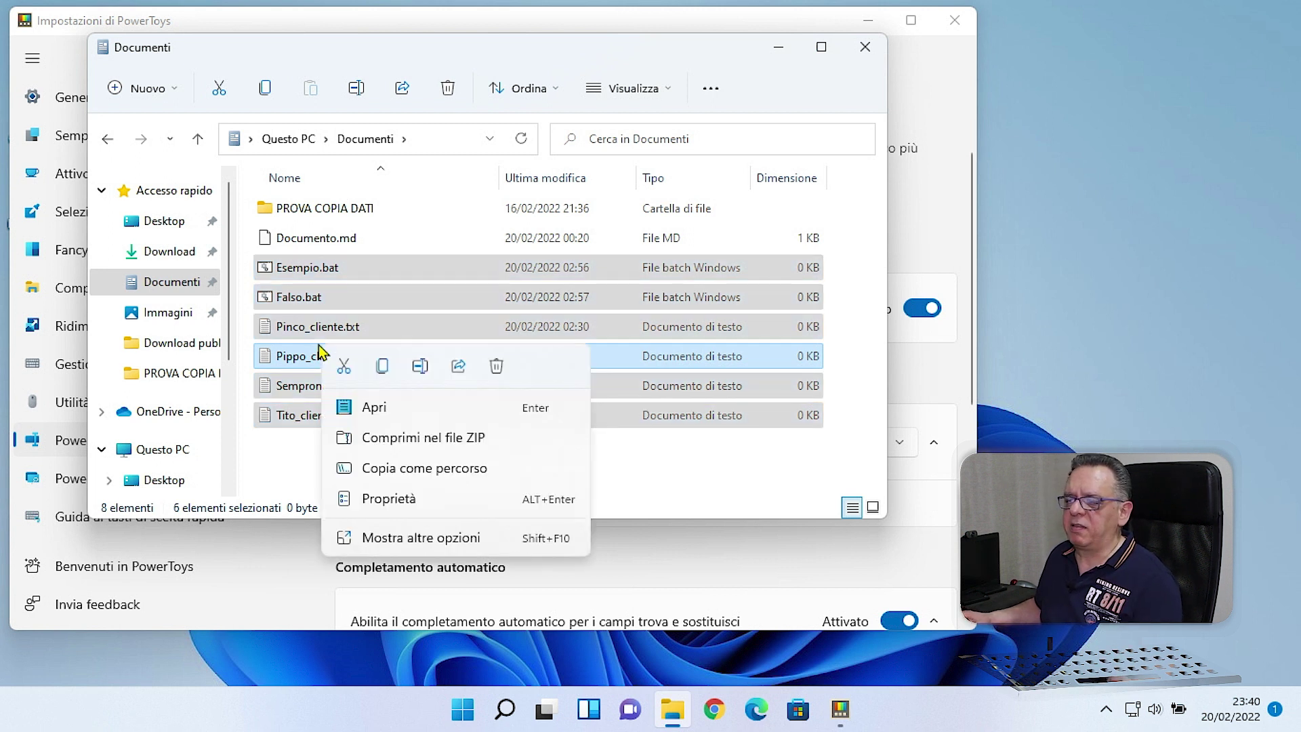
left_click(414, 539)
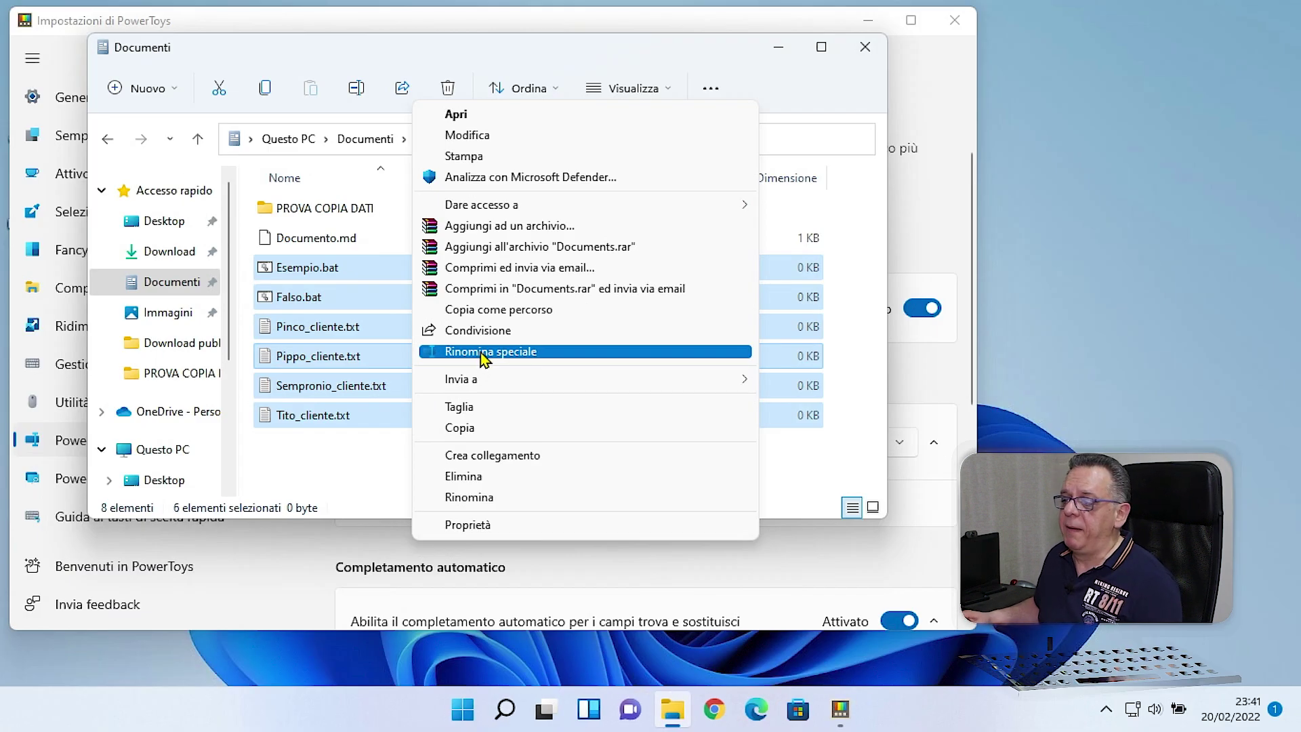
left_click(485, 351)
left_click_drag(623, 84, 563, 48)
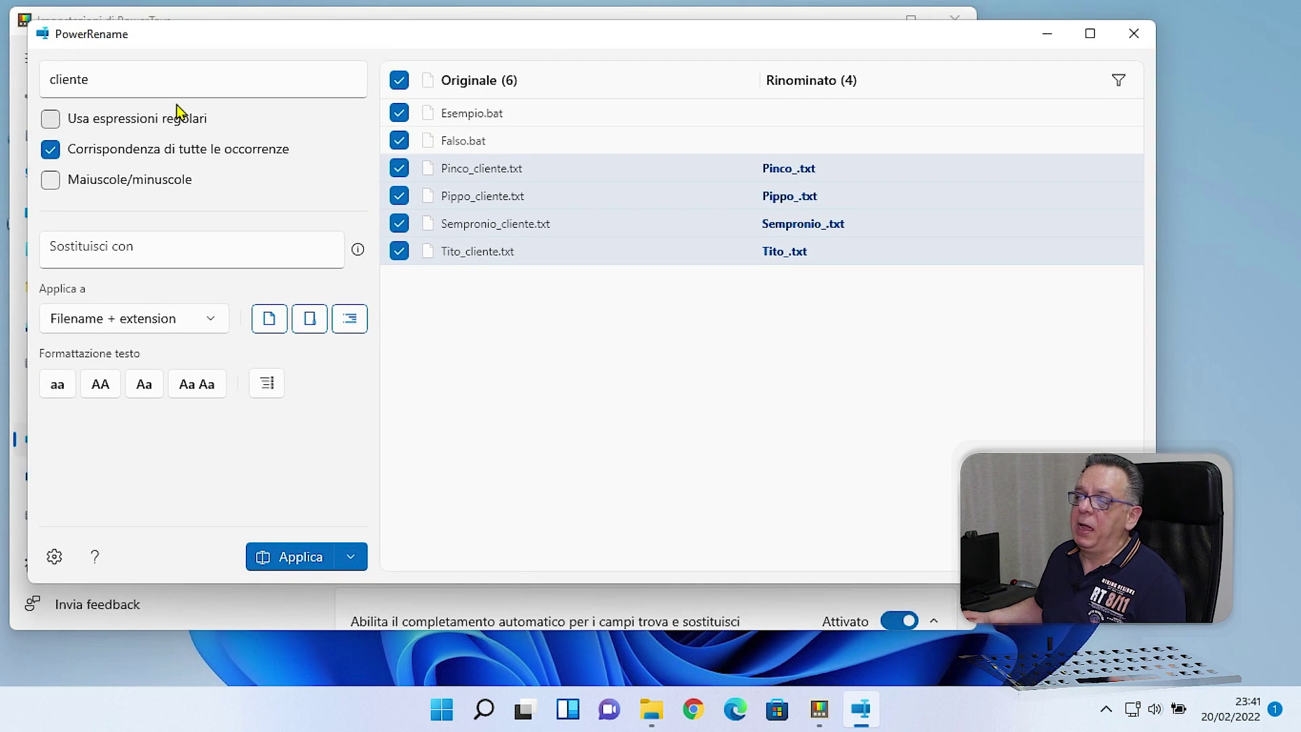
Clear the search term "cliente" in PowerRename and dismiss the autocomplete suggestion
left_click_drag(92, 79, 25, 85)
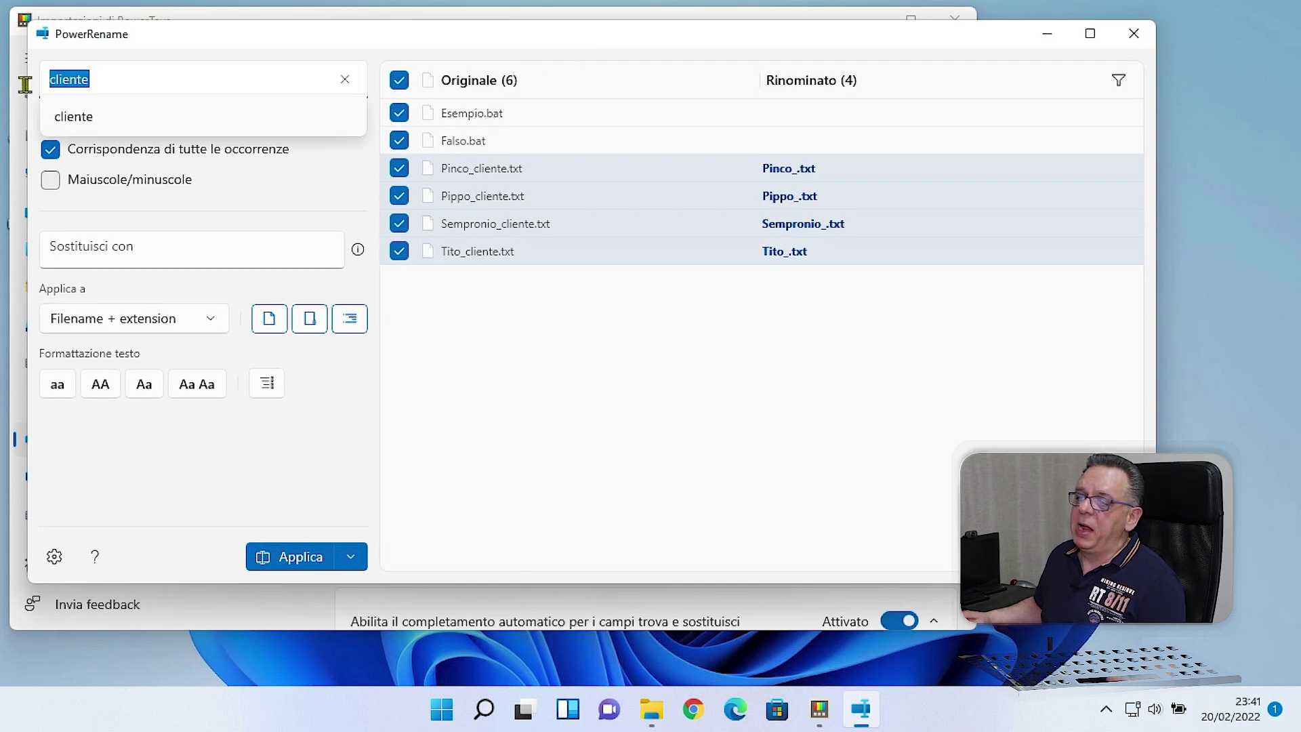
key("BackSpace")
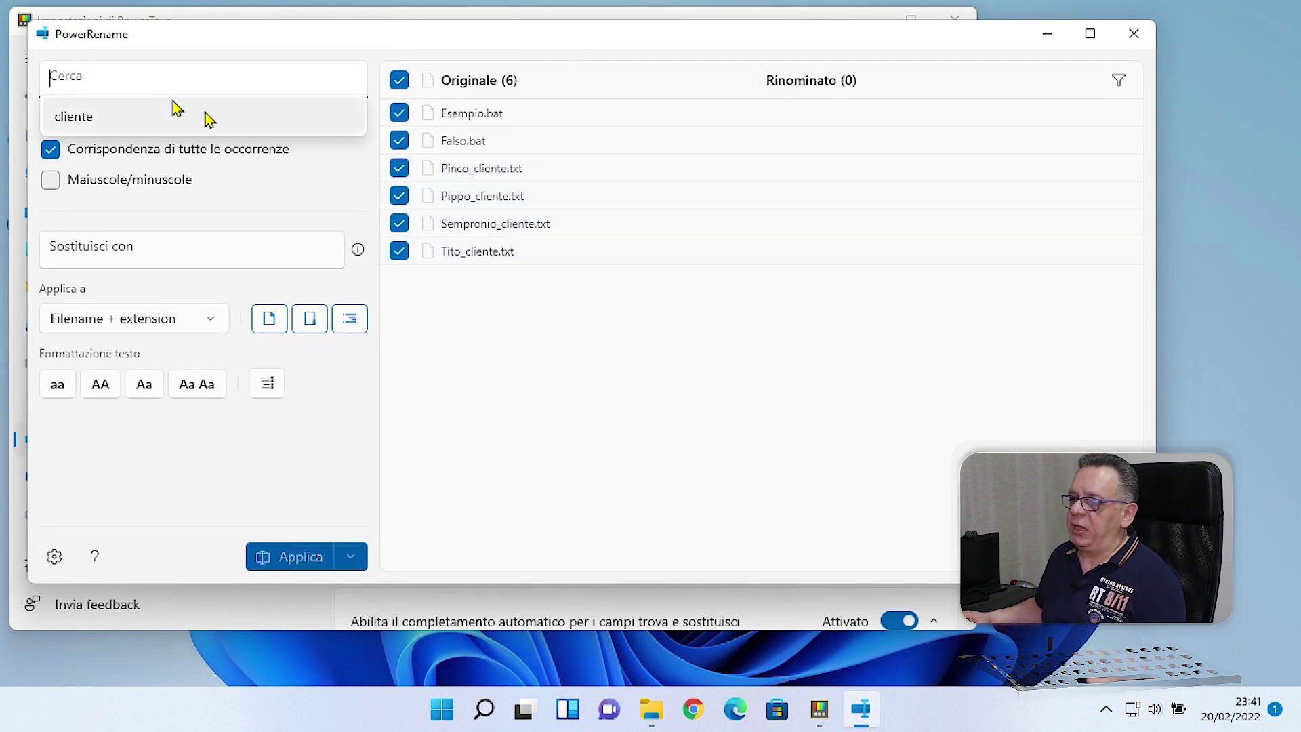
left_click(603, 169)
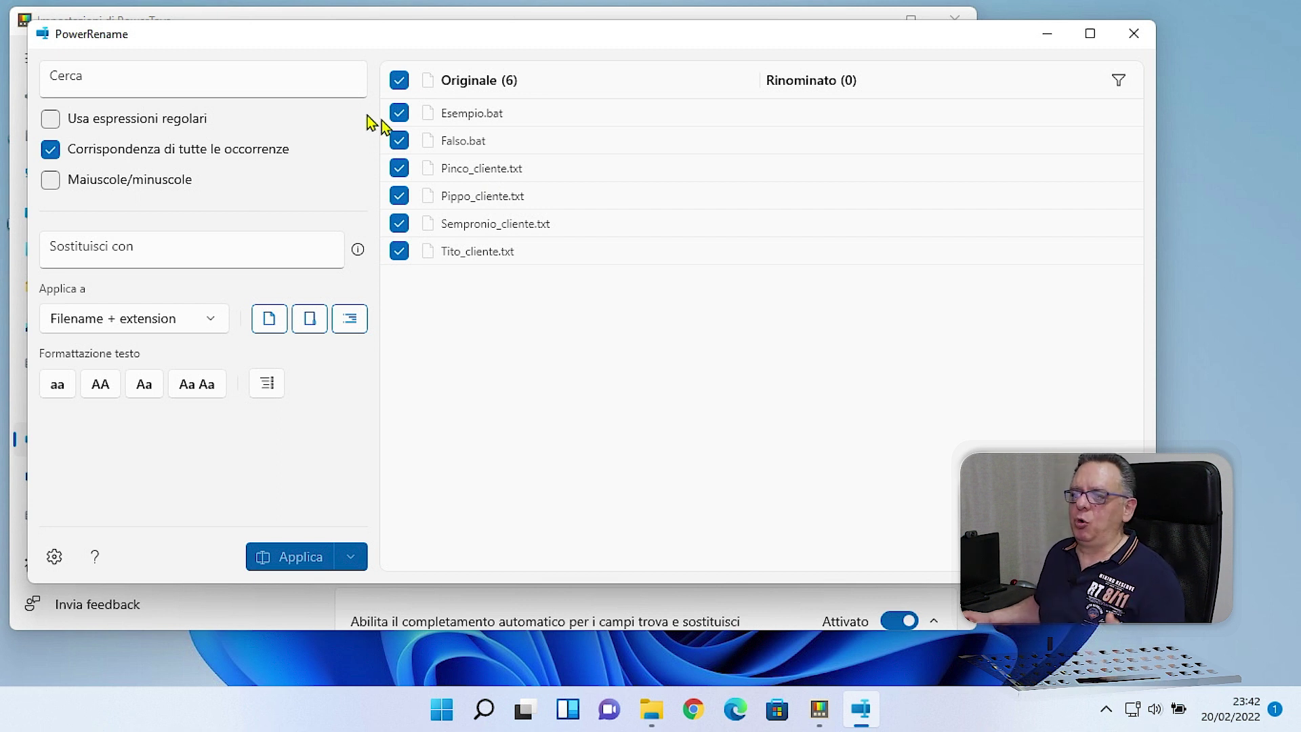
Set PowerRename to search for "_cliente" and replace it with "_amico" to preview the new file names
left_click(59, 90)
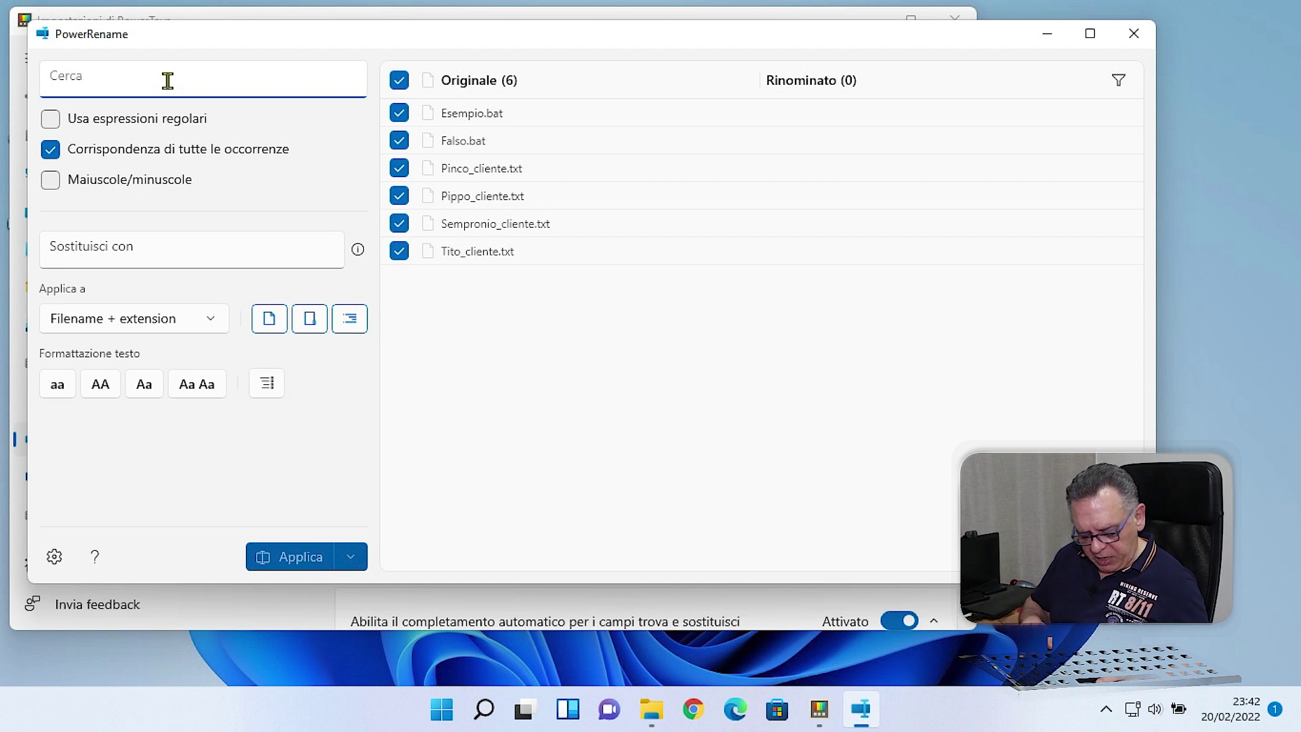
type("_")
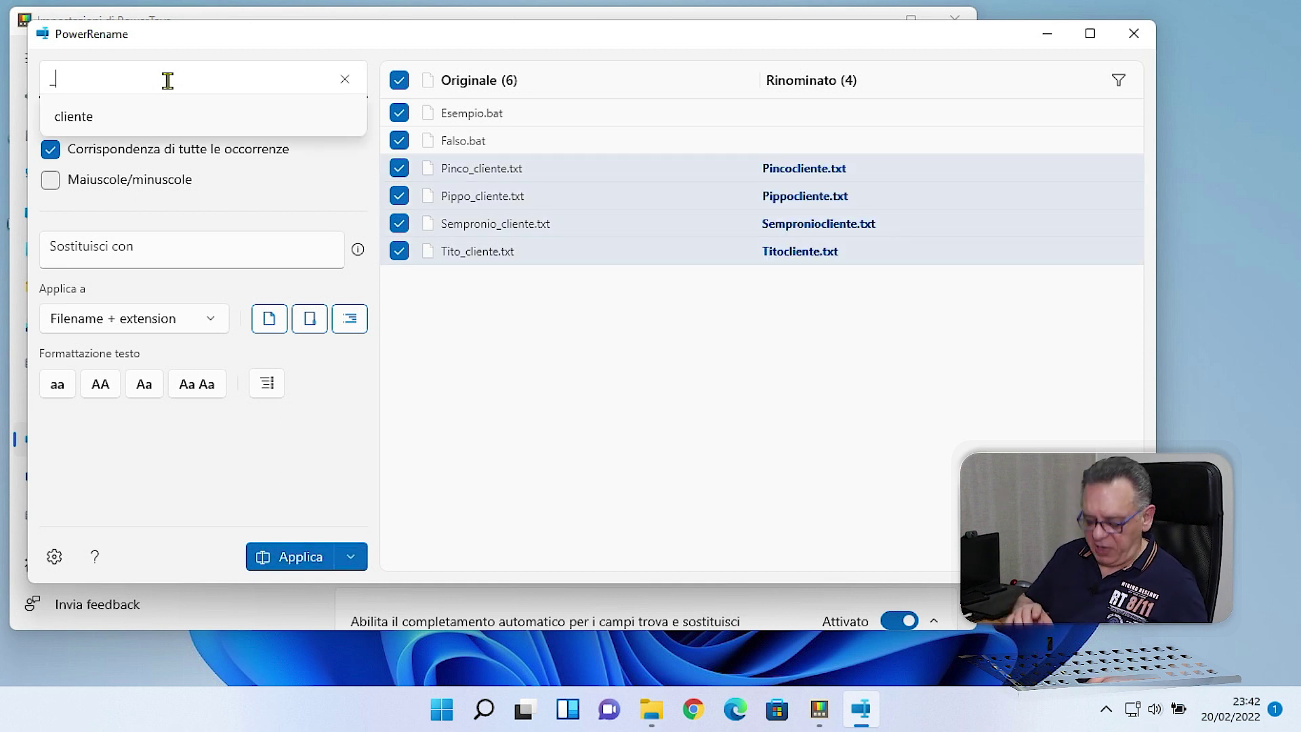
type("clie")
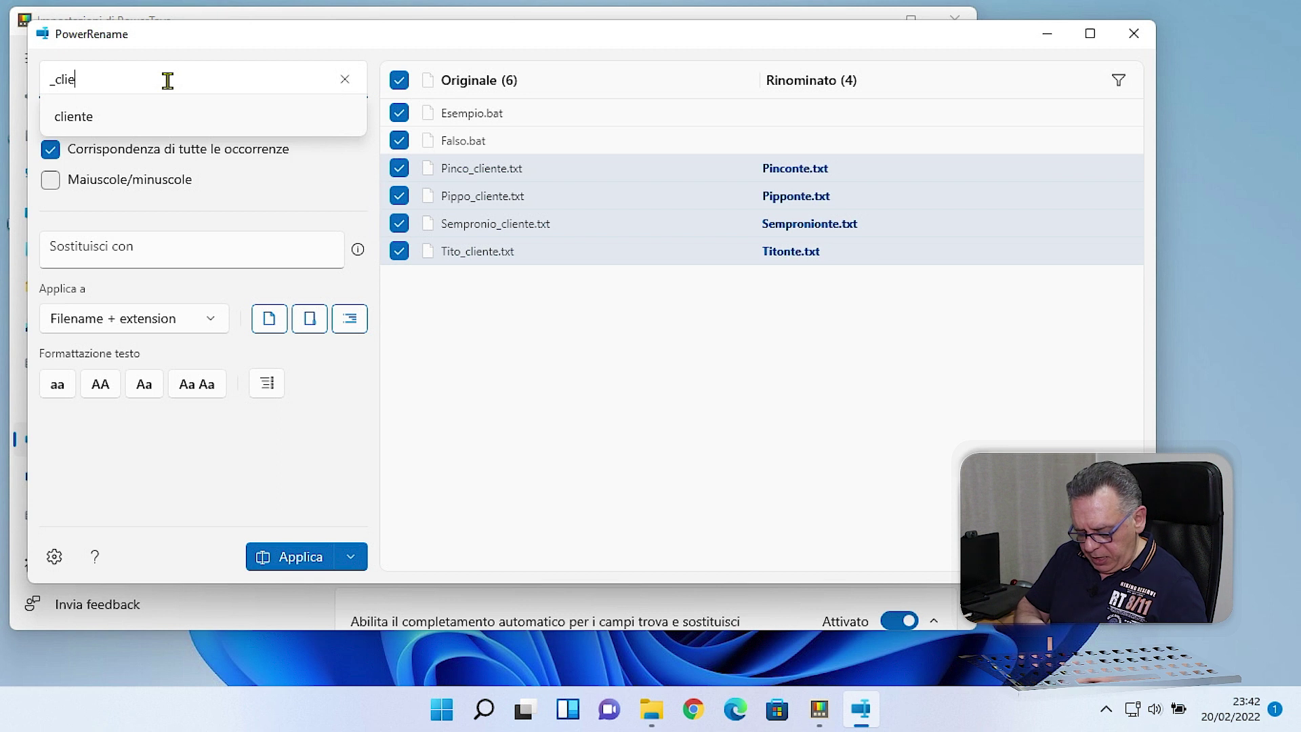
type("nte")
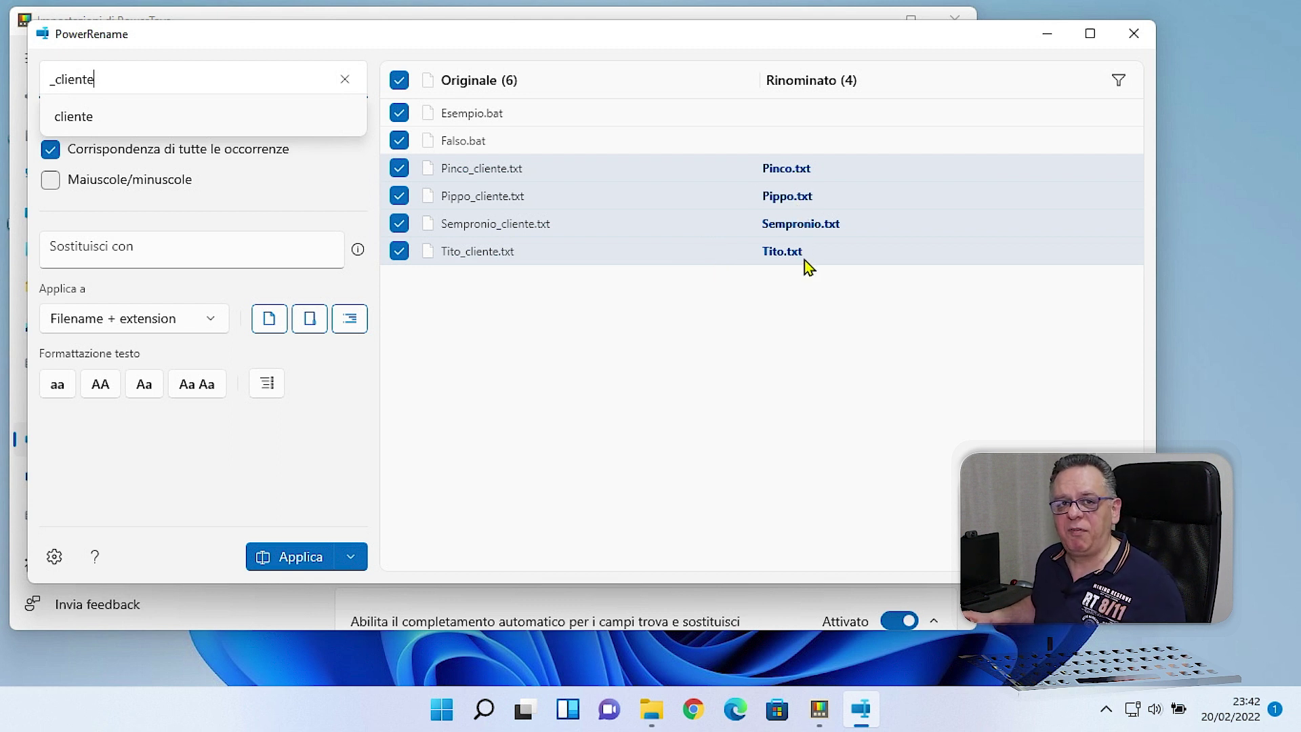
left_click(126, 247)
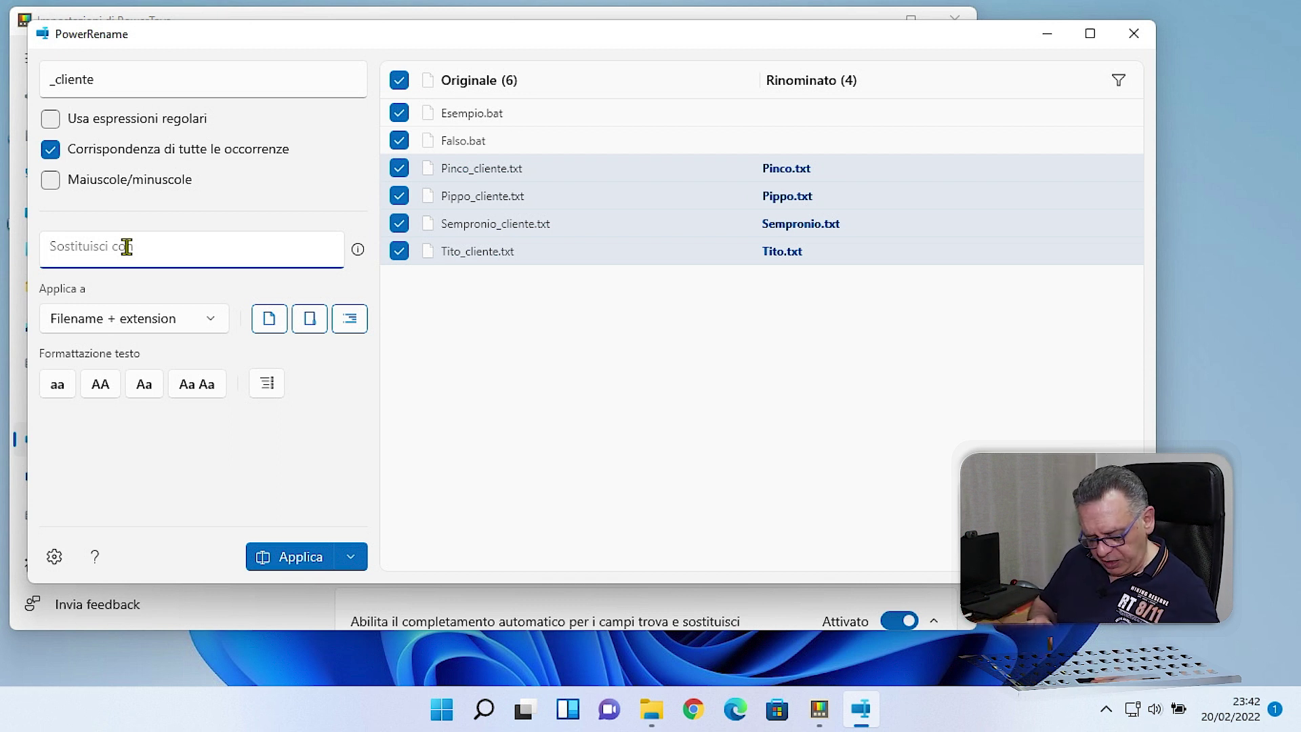
type("_amico")
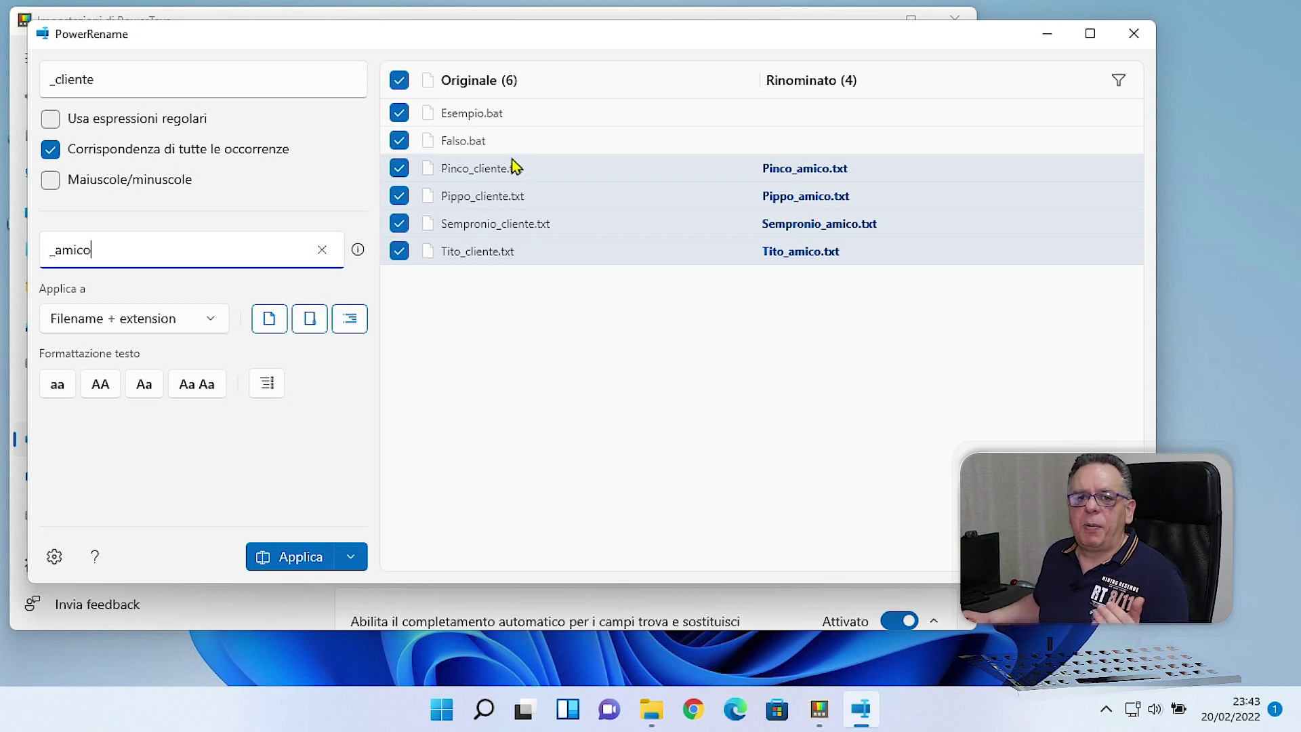
Clear both PowerRename text fields, then set the search term to ".bat" and the replacement text to ".txt"
left_click_drag(98, 80, 50, 80)
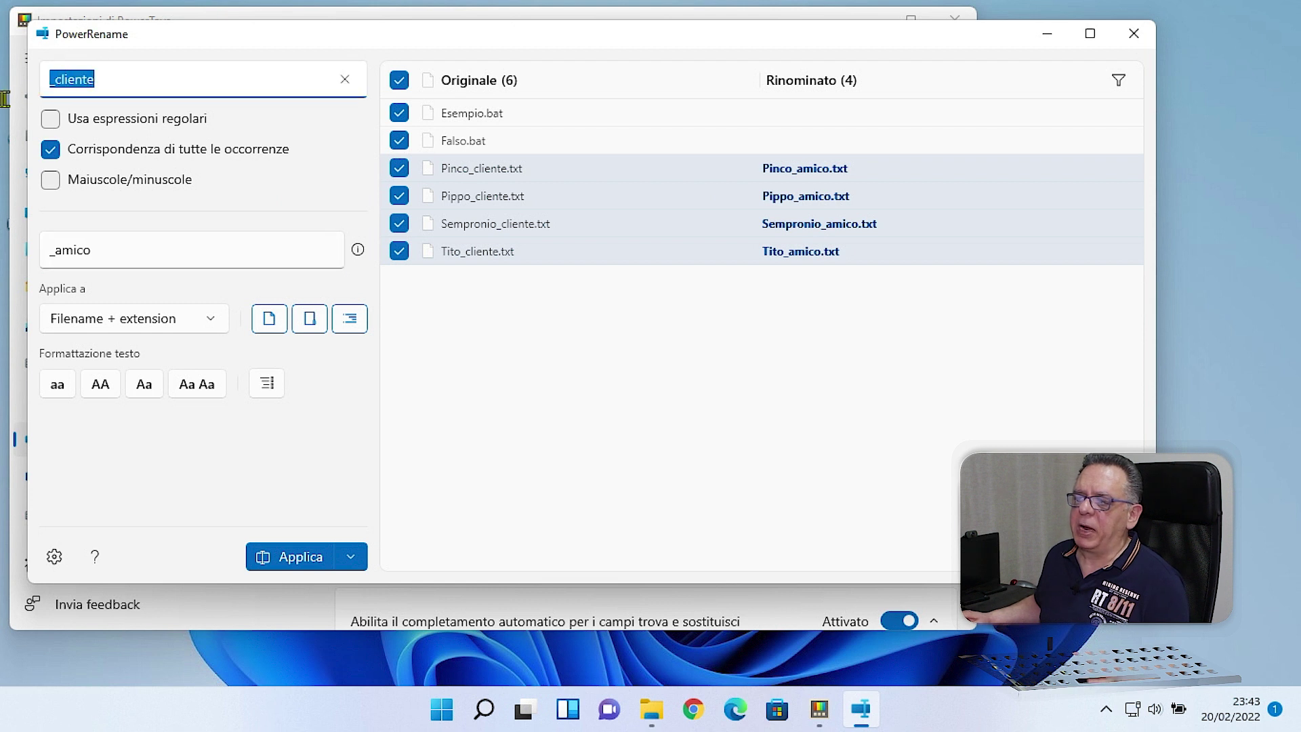
key("BackSpace")
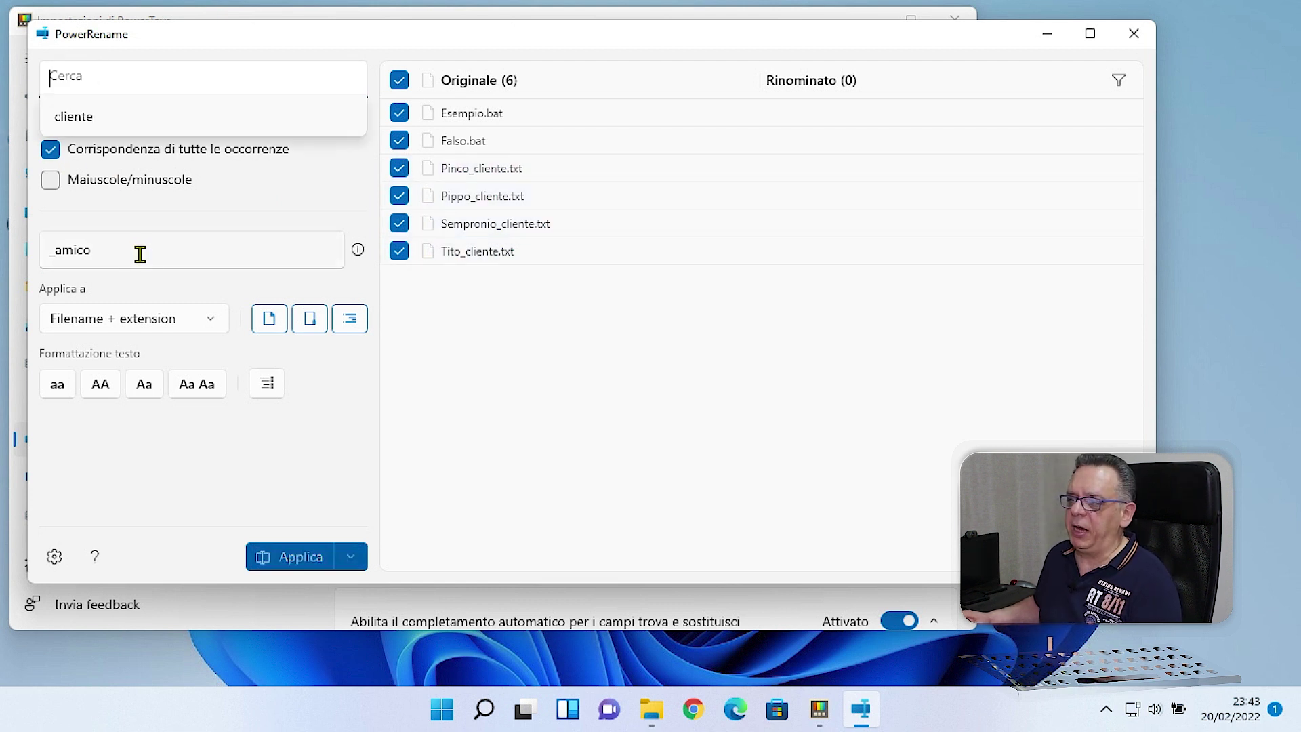
left_click_drag(111, 250, 4, 271)
key("BackSpace")
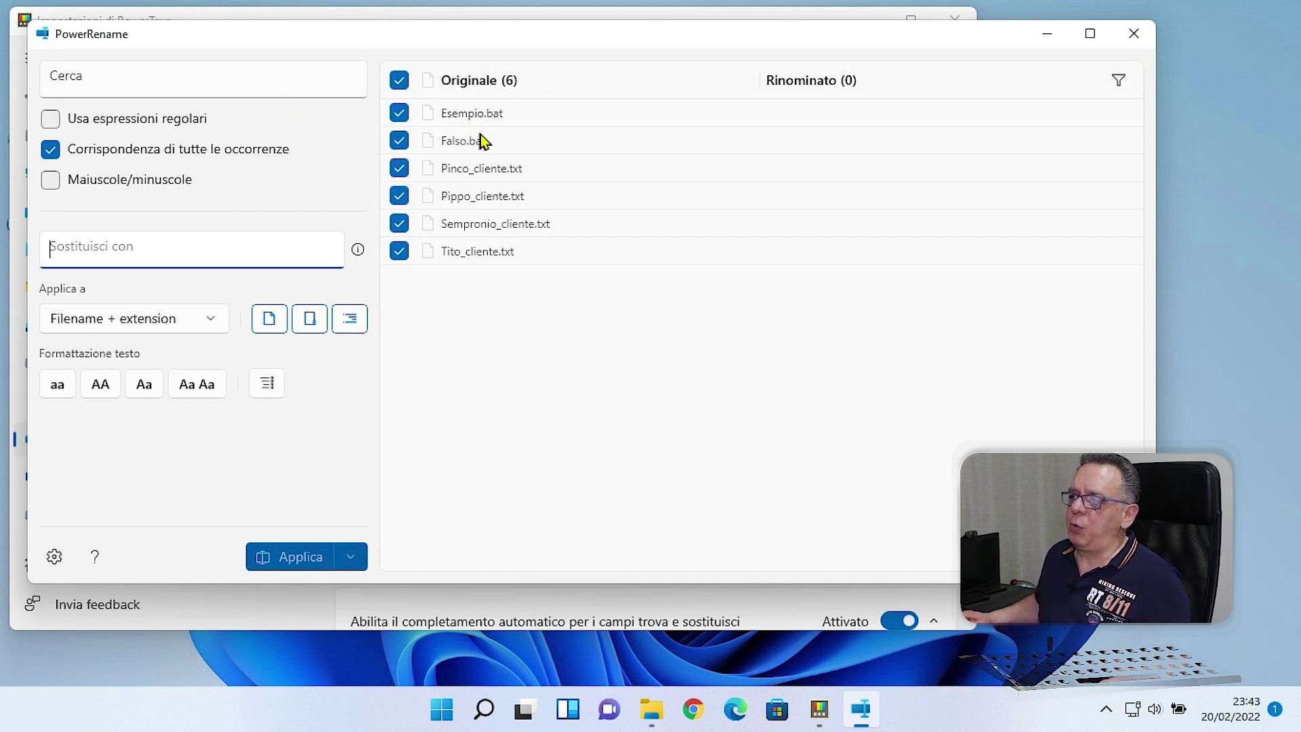
left_click(90, 84)
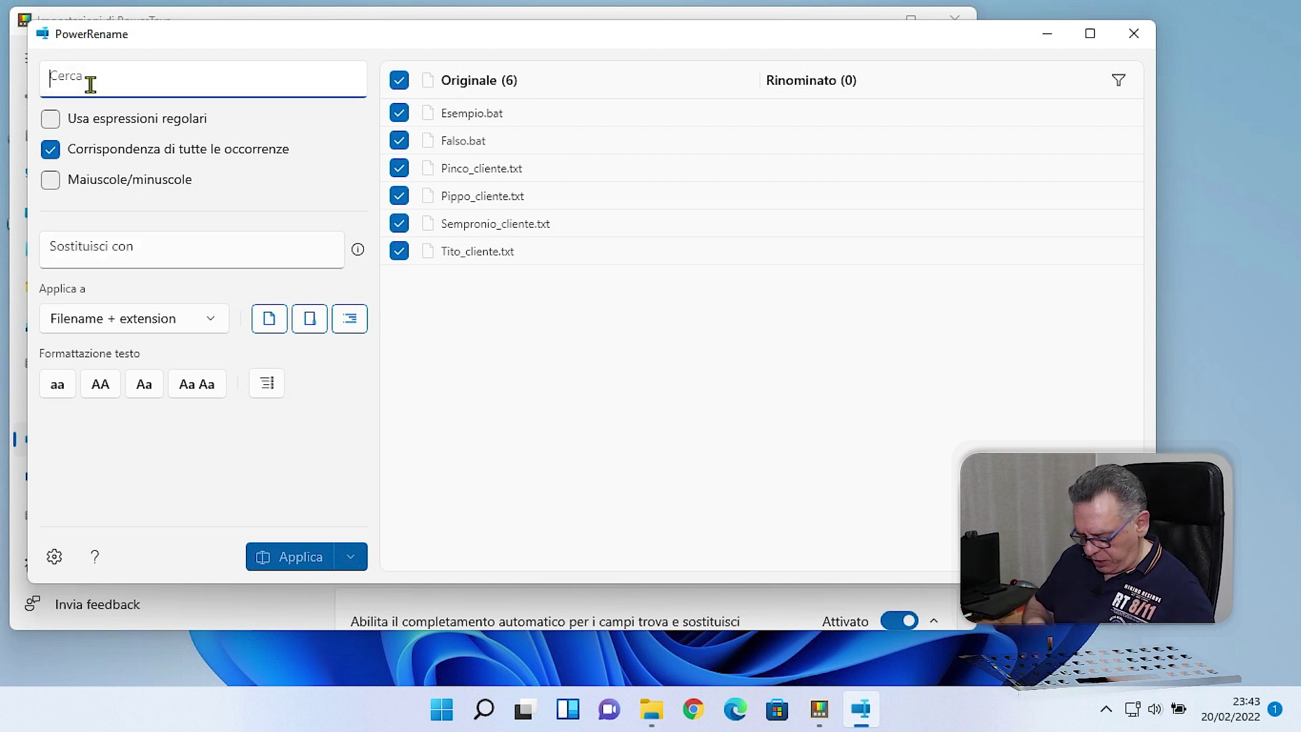
type(".bat")
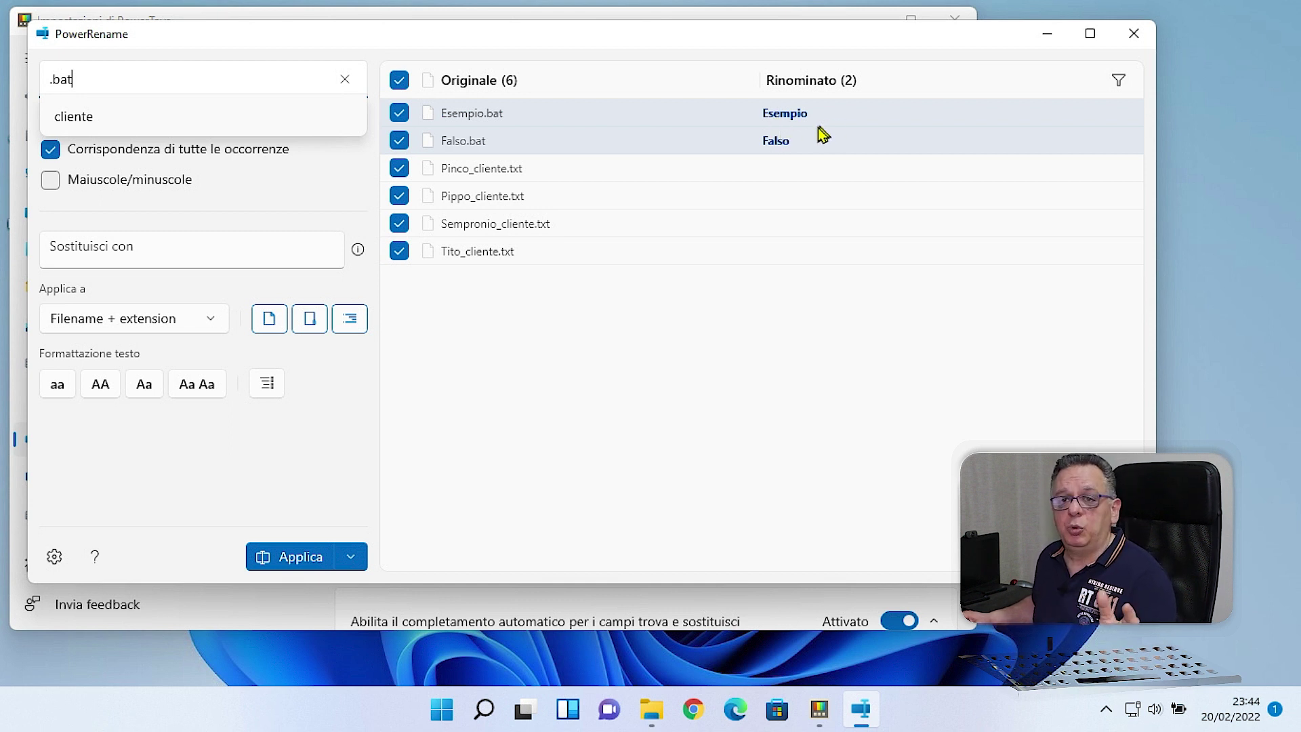
left_click(111, 254)
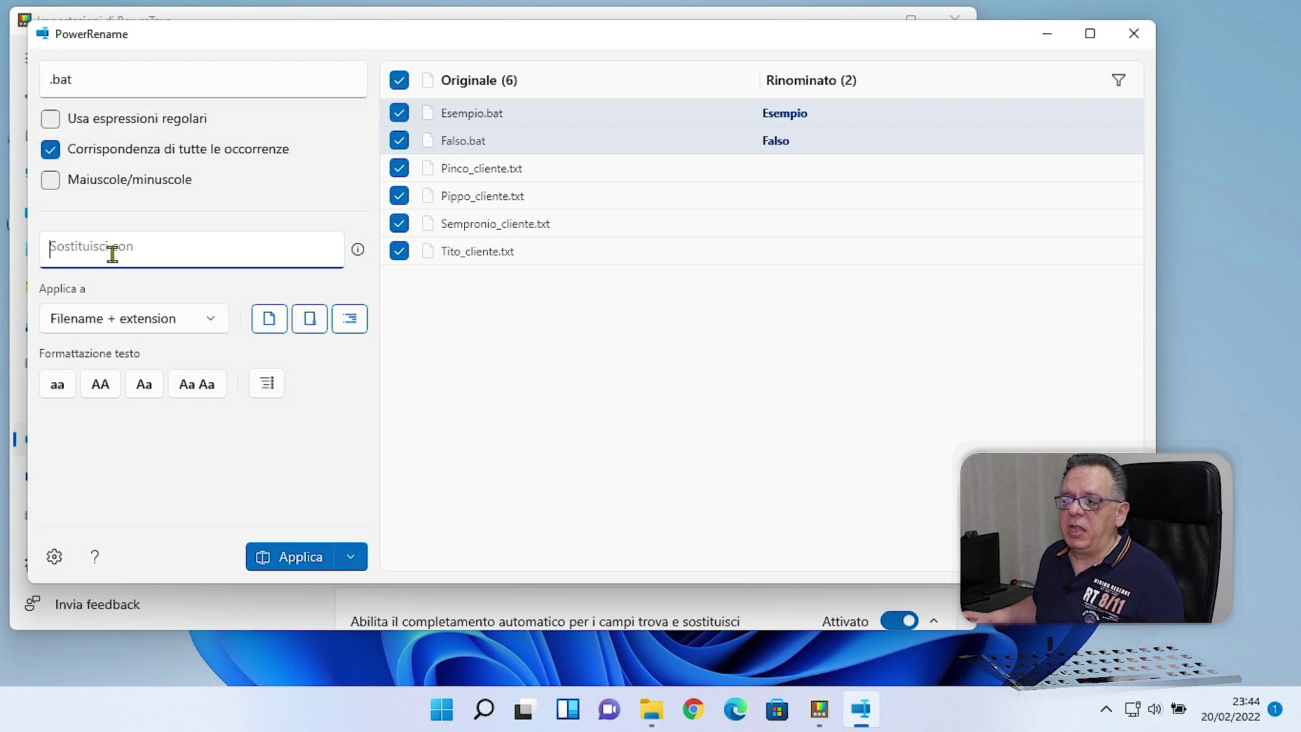
type(".txt")
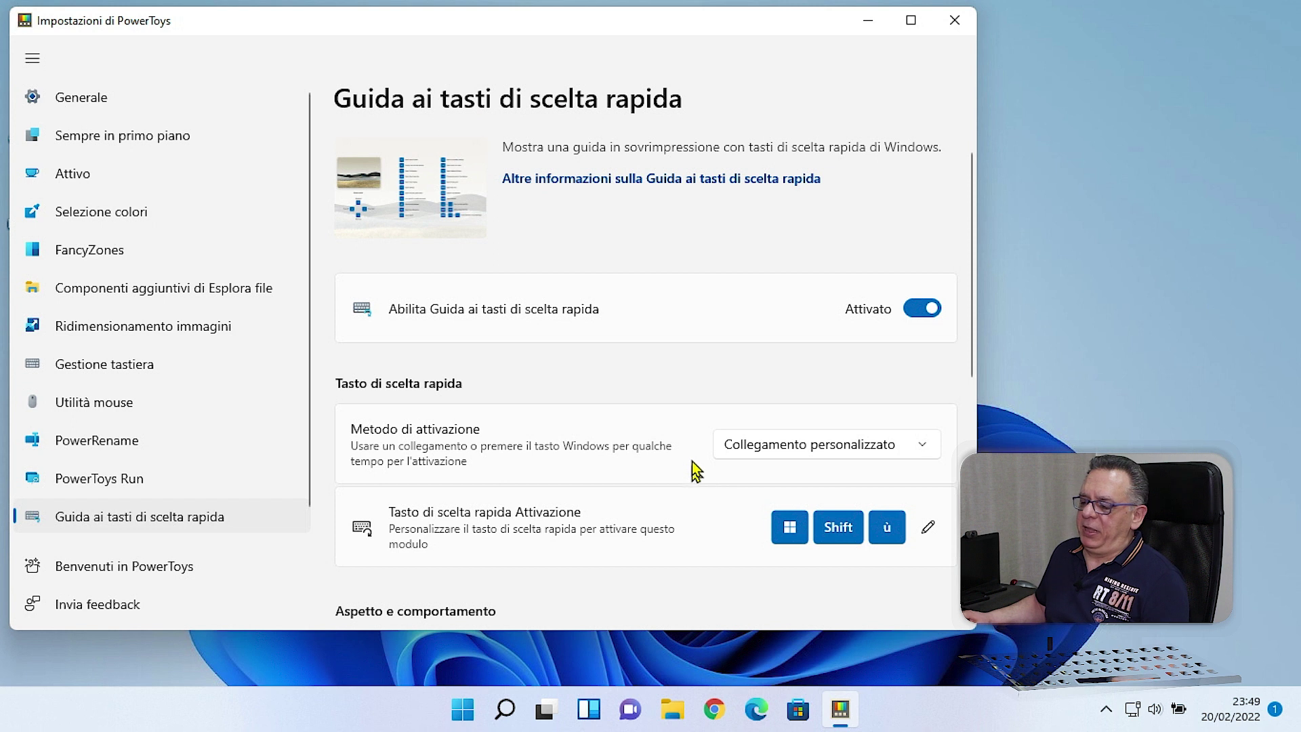
Review the Guida ai tasti di scelta rapida settings and display the Windows shortcut overlay twice, dismissing it each time
scroll(696, 467, "down", 5)
scroll(695, 467, "up", 5)
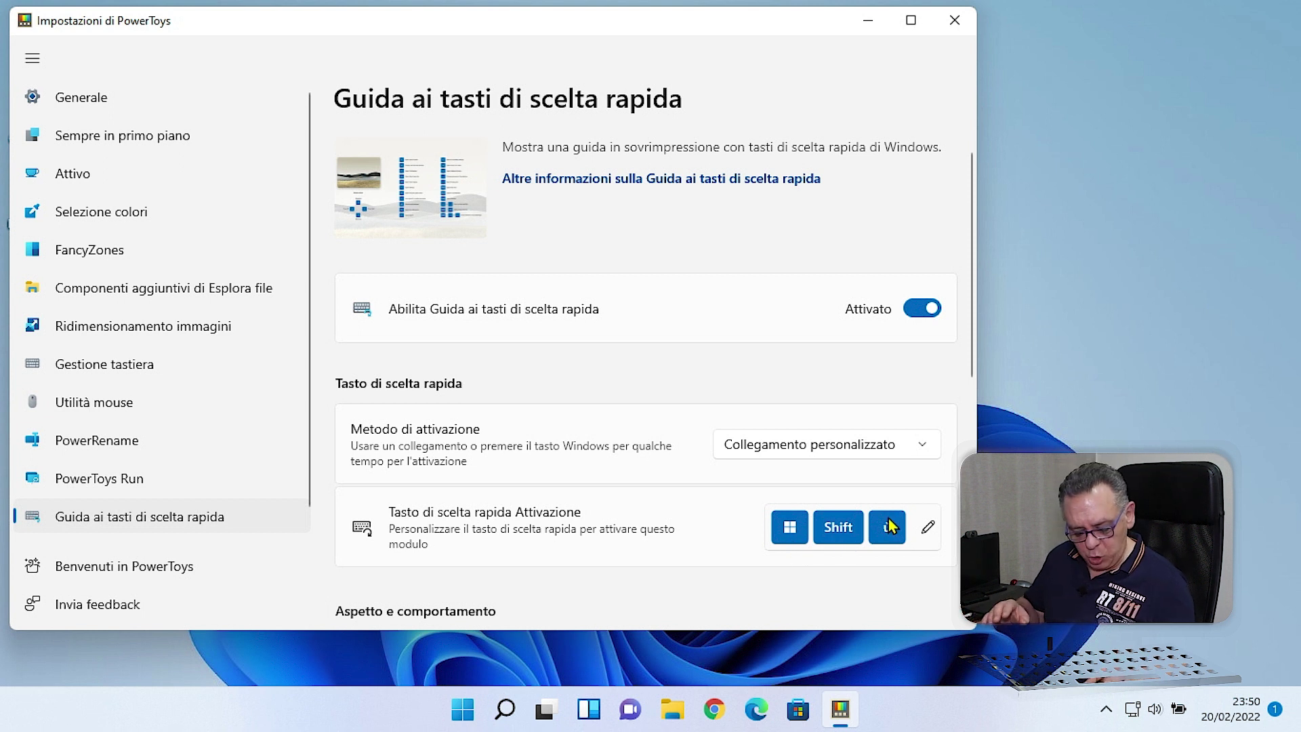
key("super+shift+ugrave")
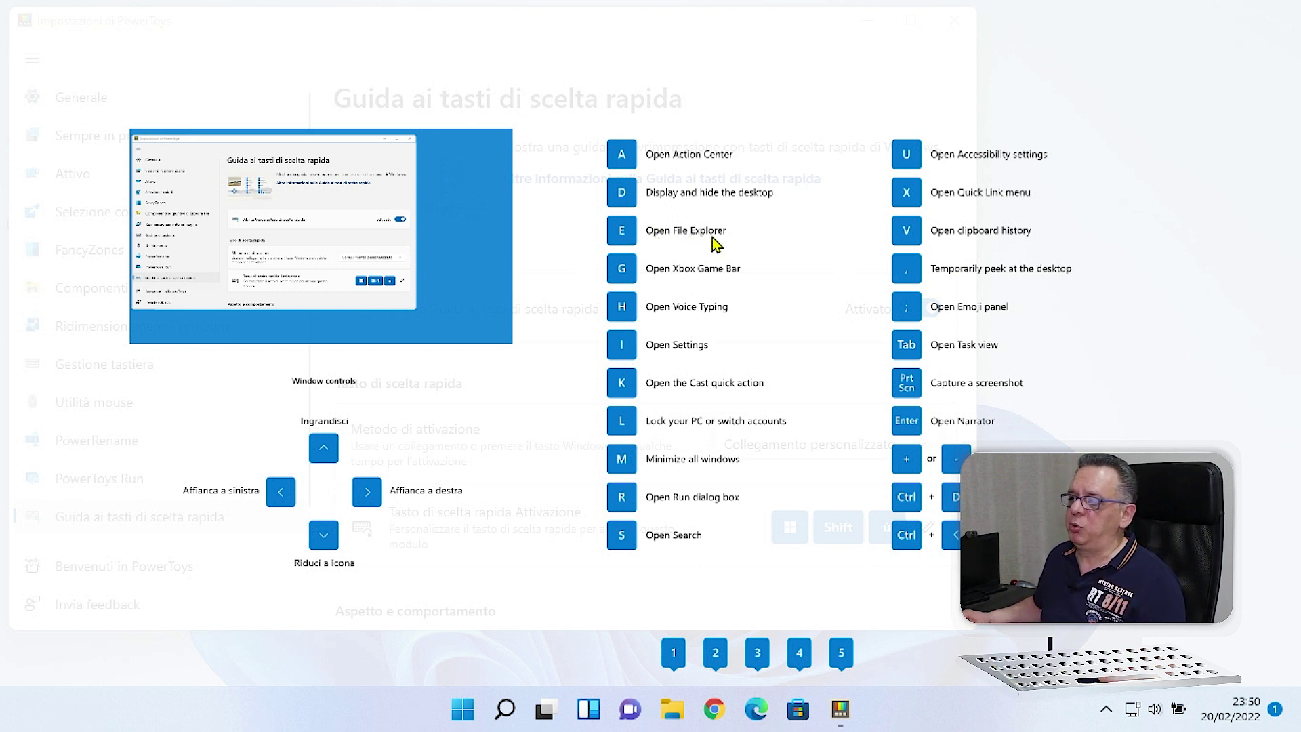
key("Escape")
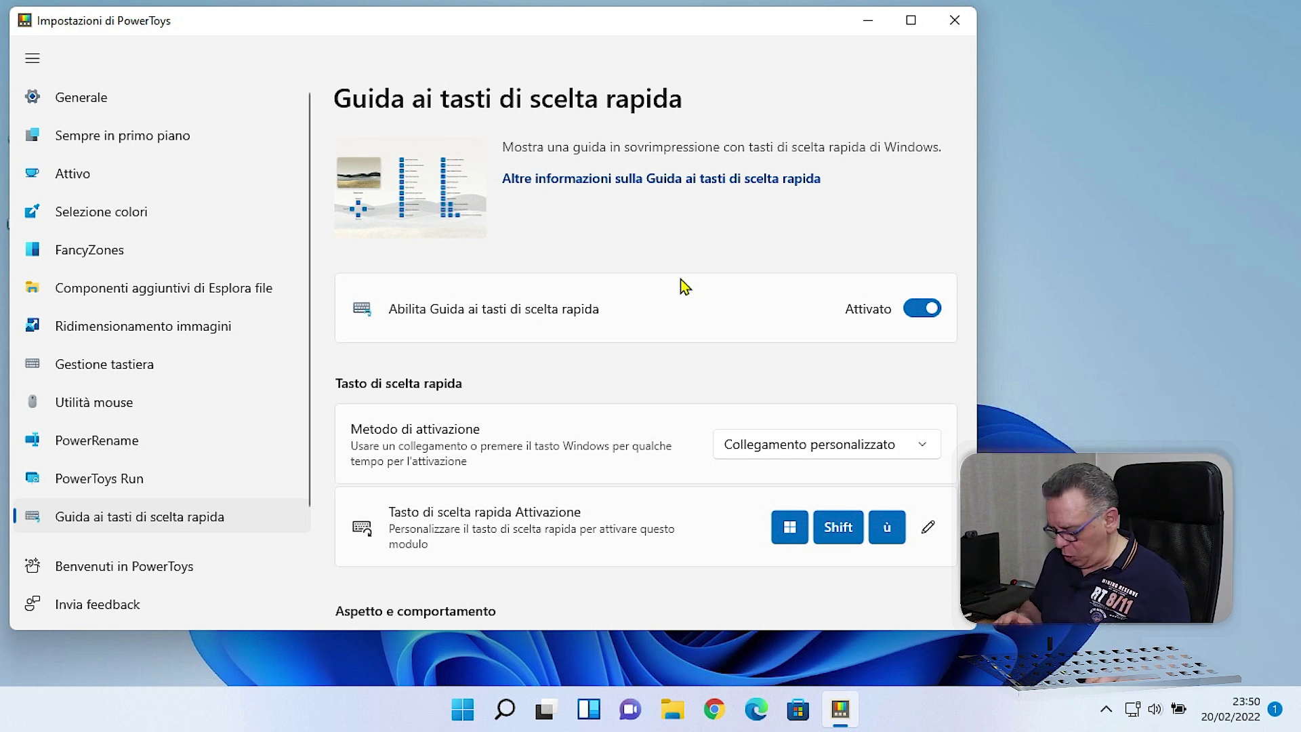
key("super+shift+ugrave")
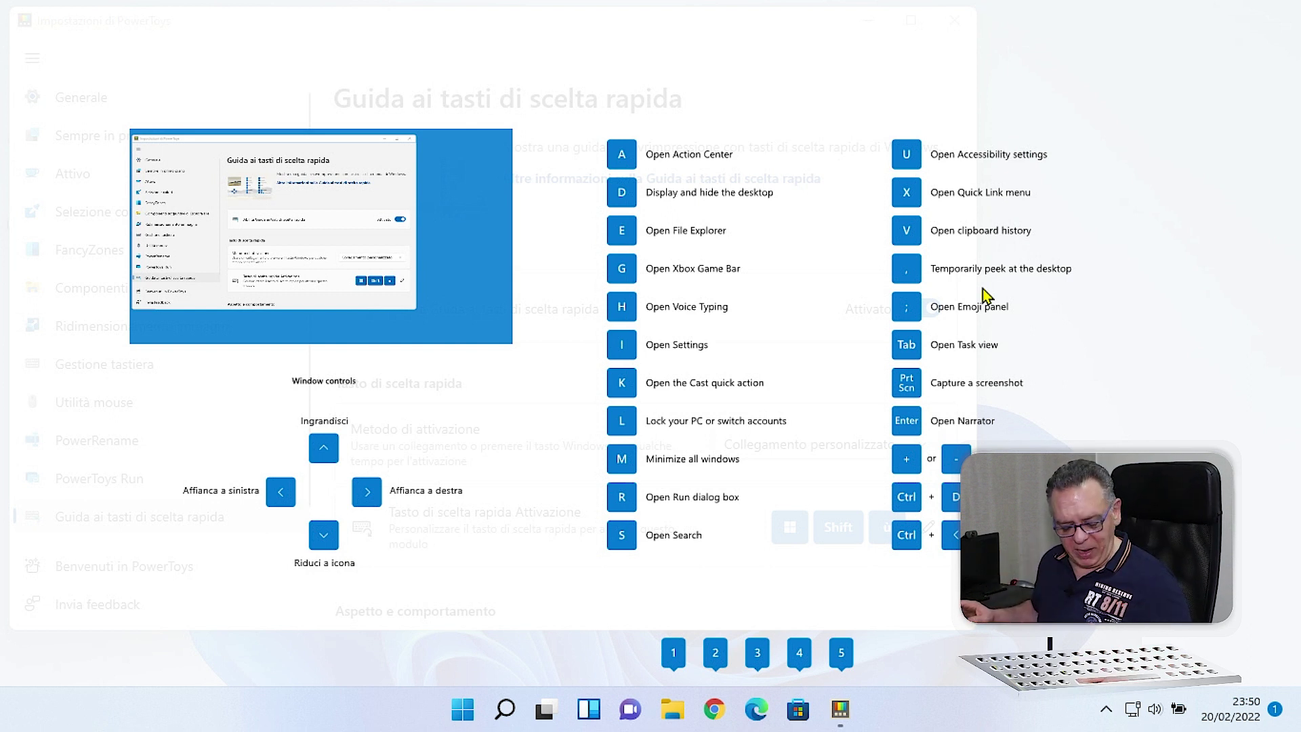
key("Escape")
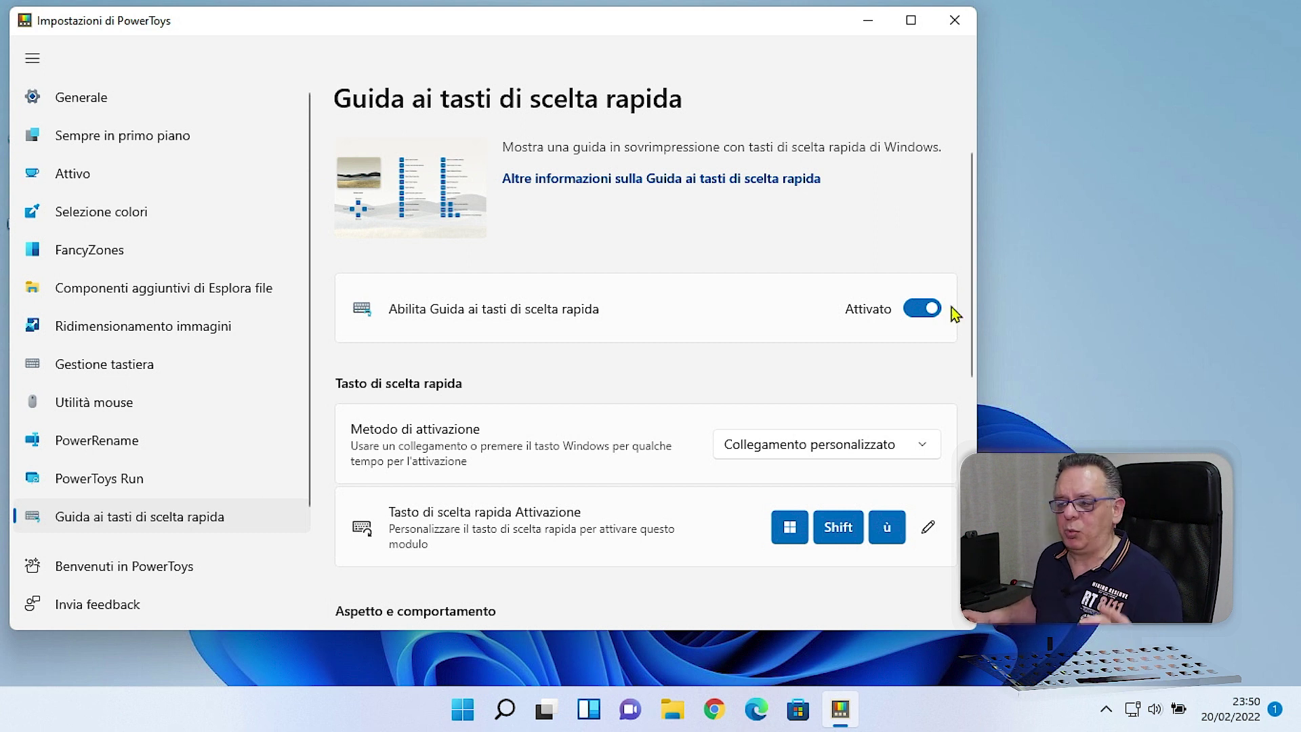
Review the PowerToys Run settings for Tasto di scelta rapida, Ricerca e risultati, Posizione e aspetto and Plug-in
left_click(132, 483)
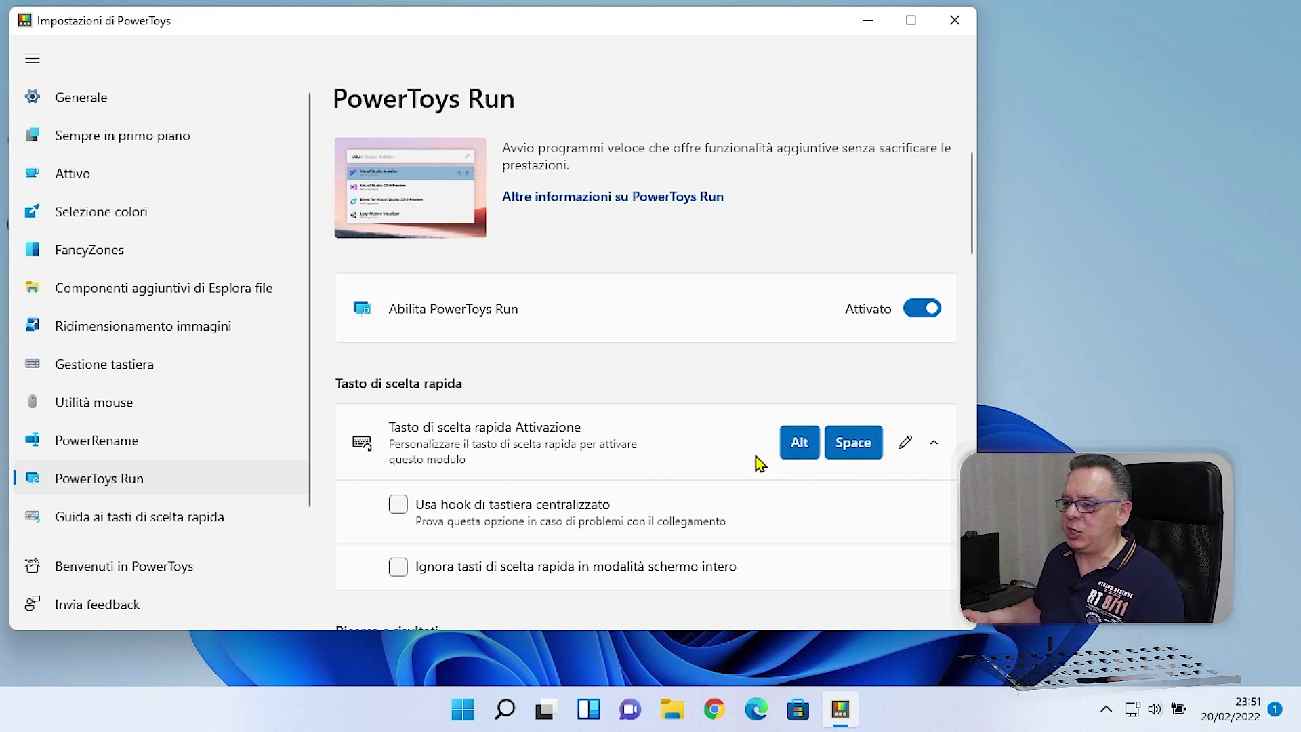
scroll(670, 456, "down", 3)
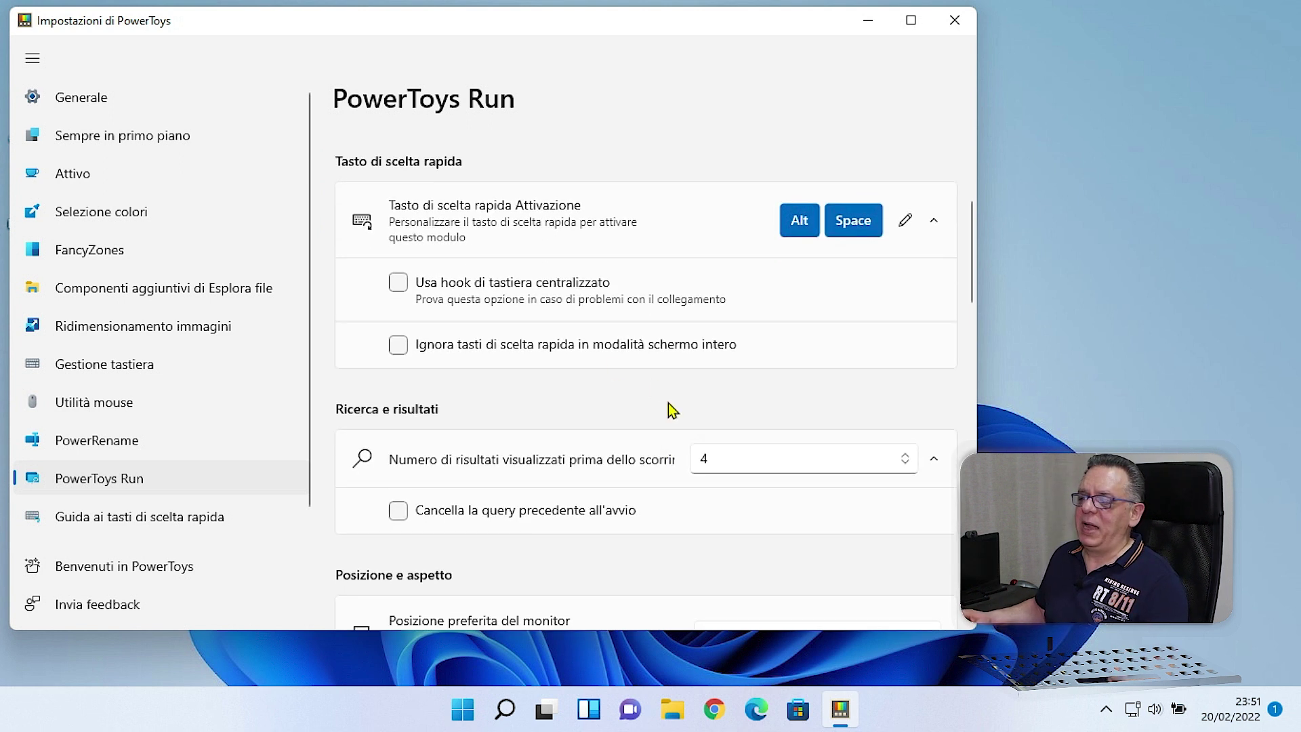
scroll(603, 366, "down", 1)
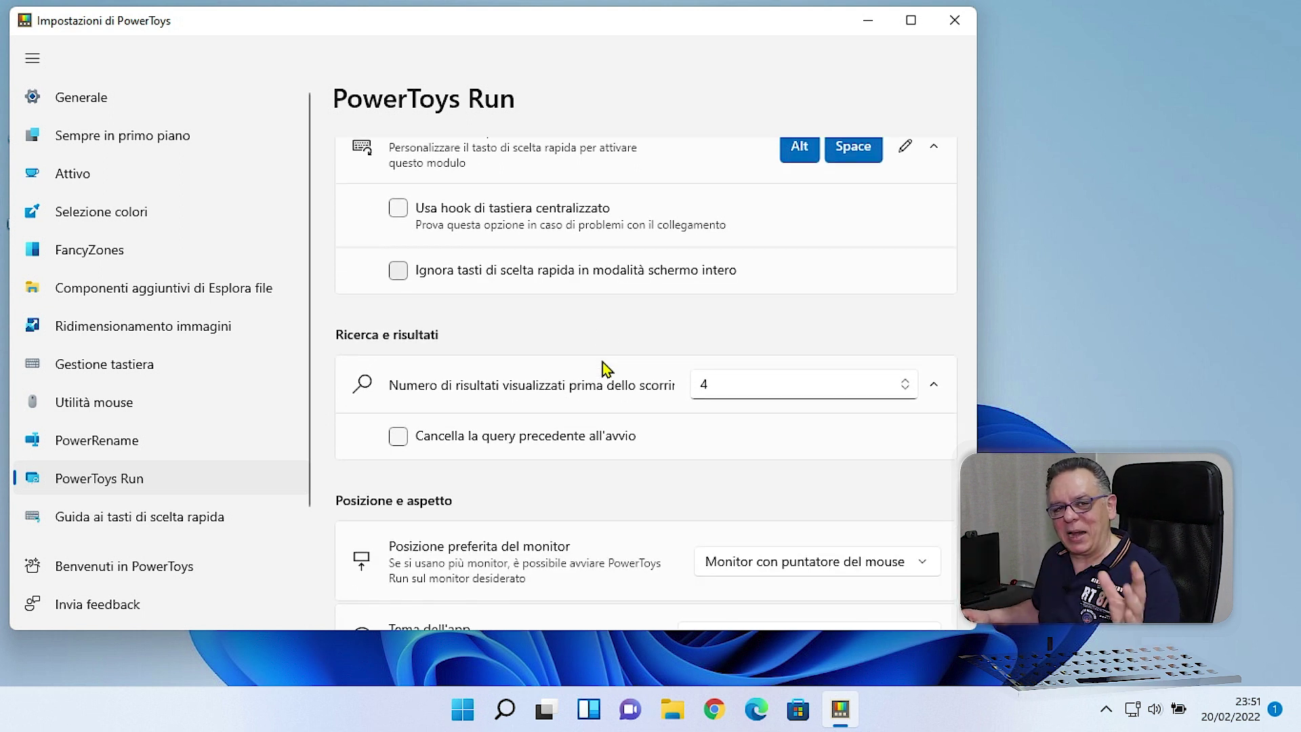
scroll(605, 369, "down", 2)
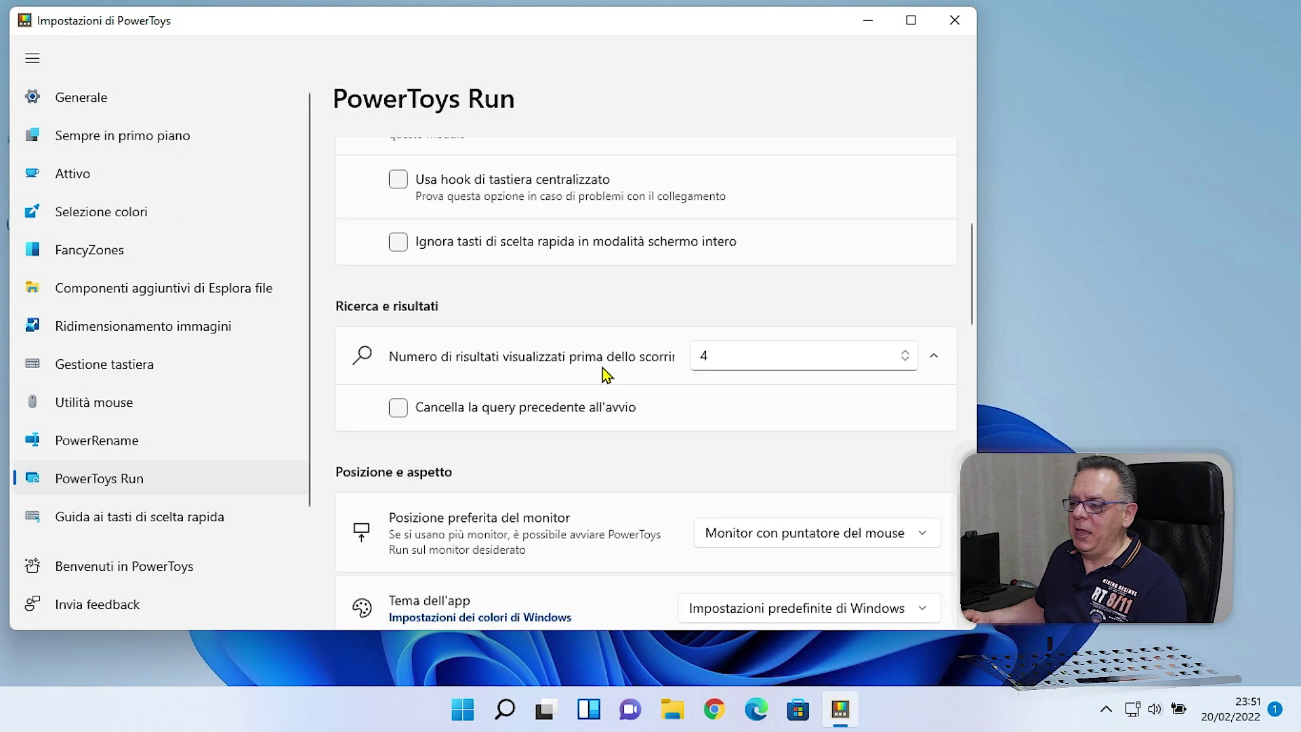
scroll(604, 372, "down", 1)
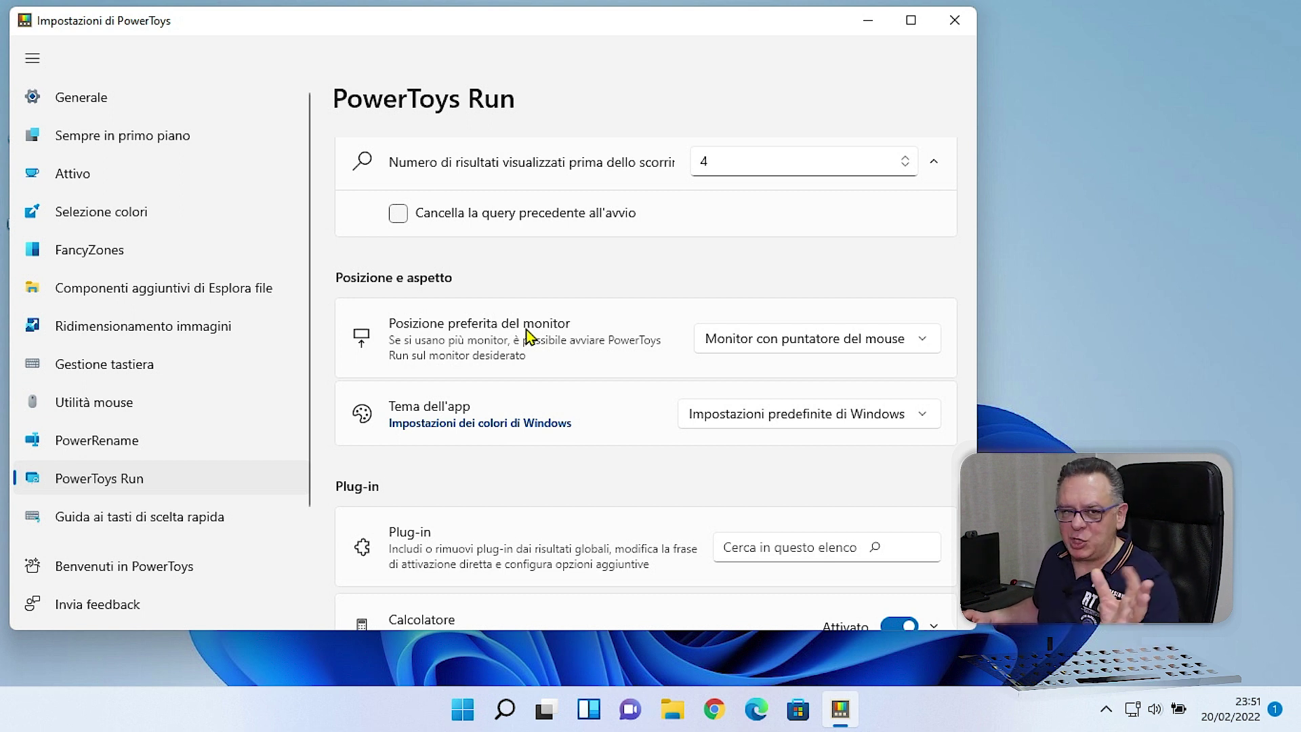
scroll(527, 335, "down", 5)
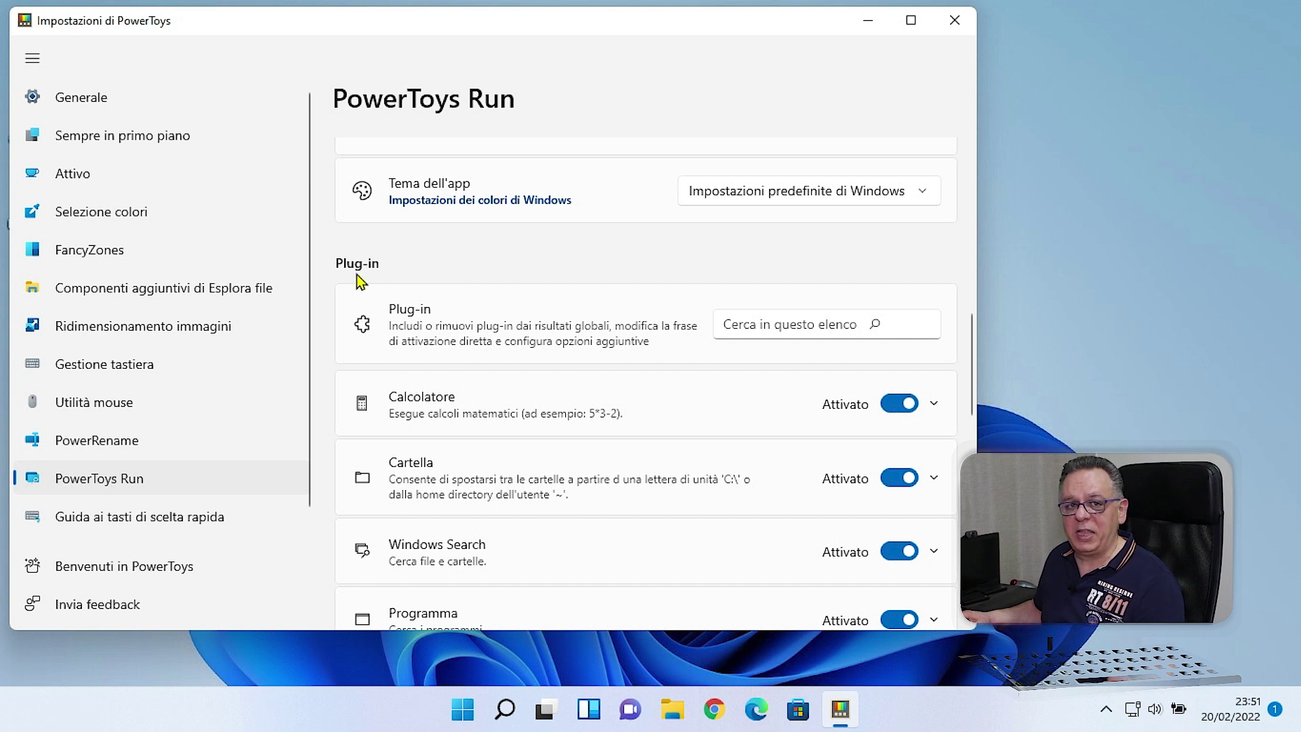
scroll(497, 294, "down", 2)
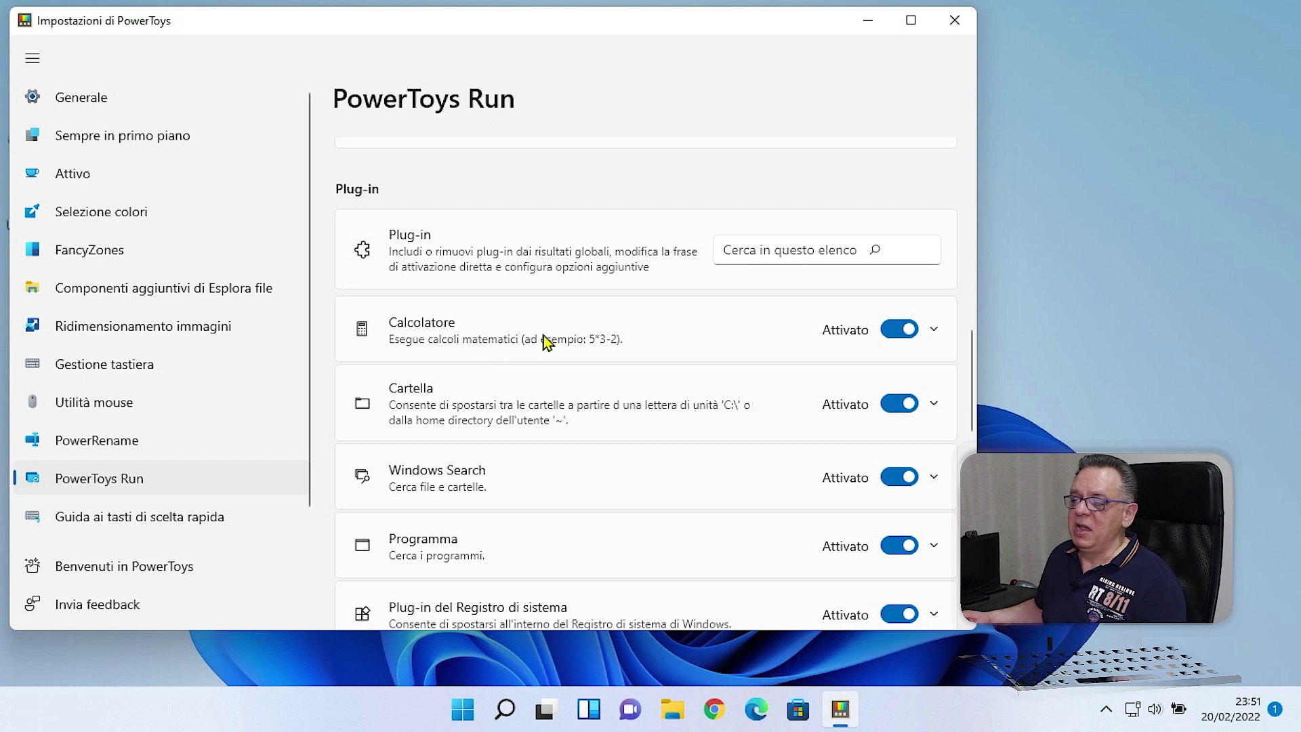
Examine the PowerToys Run plug-in list, expanding and collapsing the Calcolatore and Unit Converter options
left_click(934, 331)
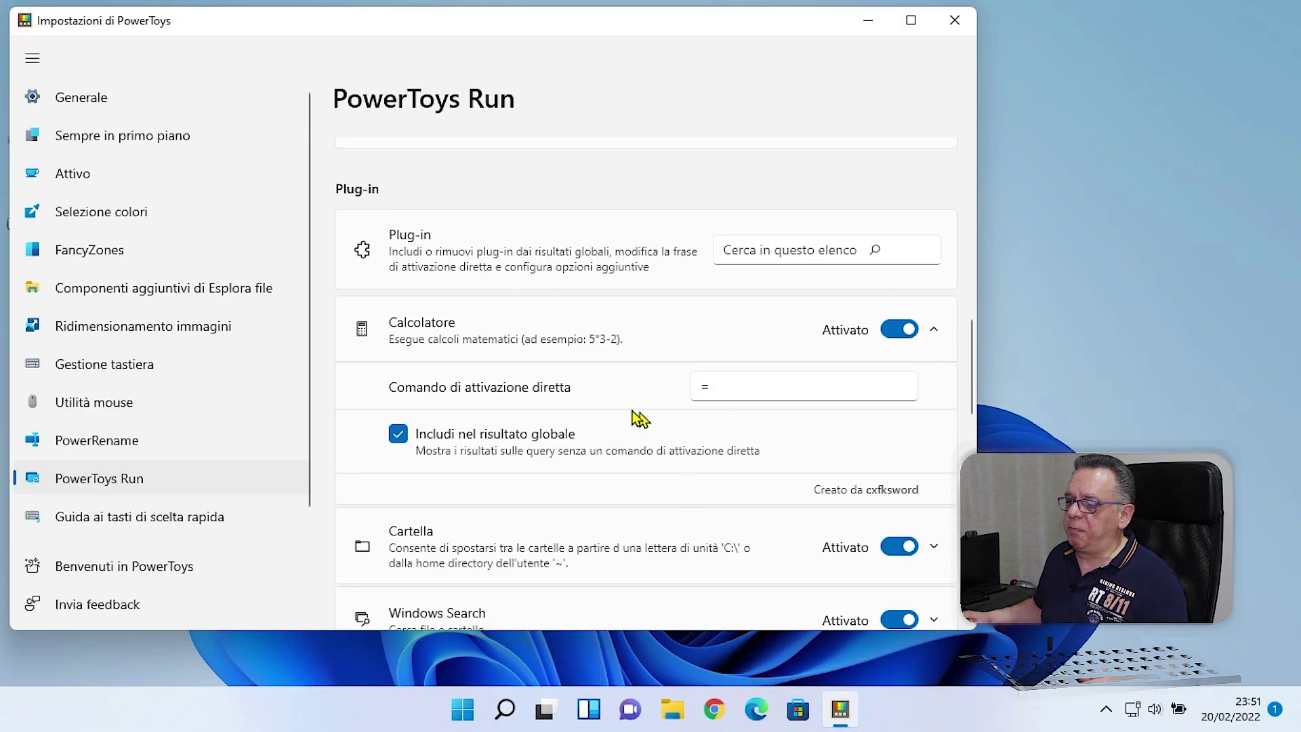
left_click(571, 339)
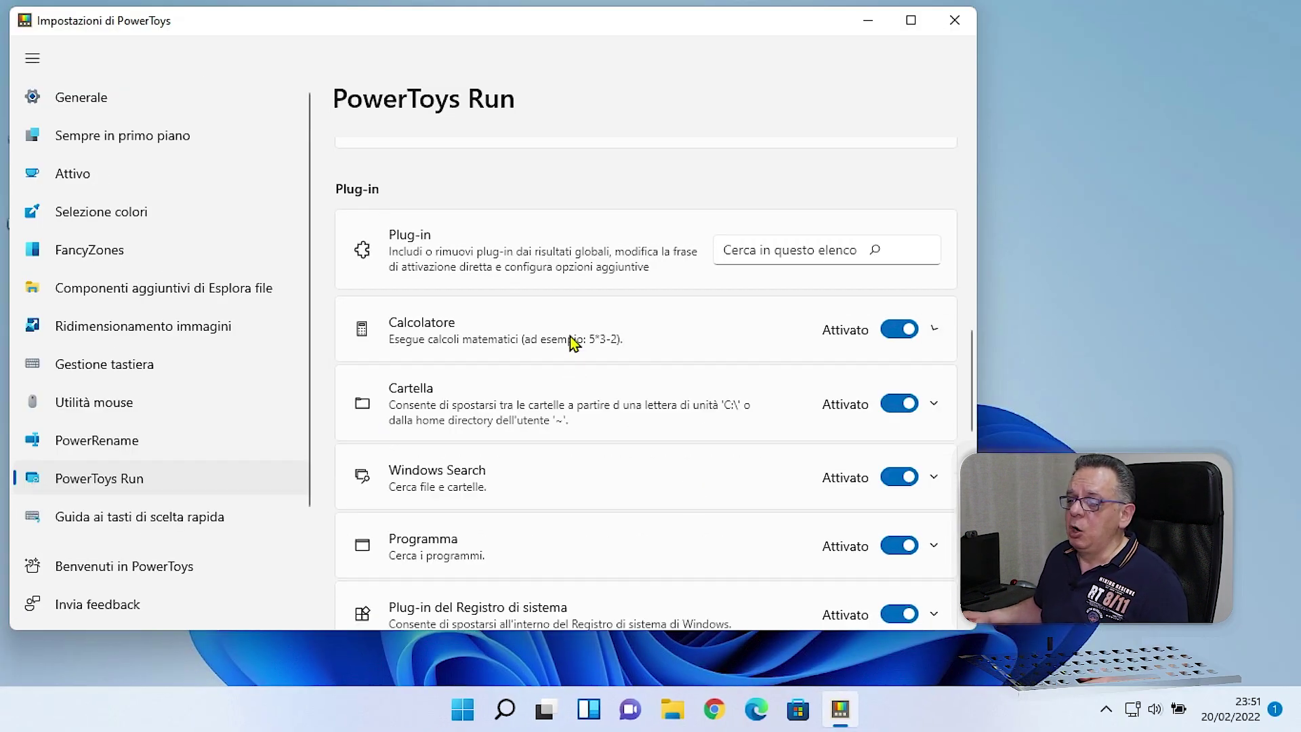
scroll(645, 377, "down", 5)
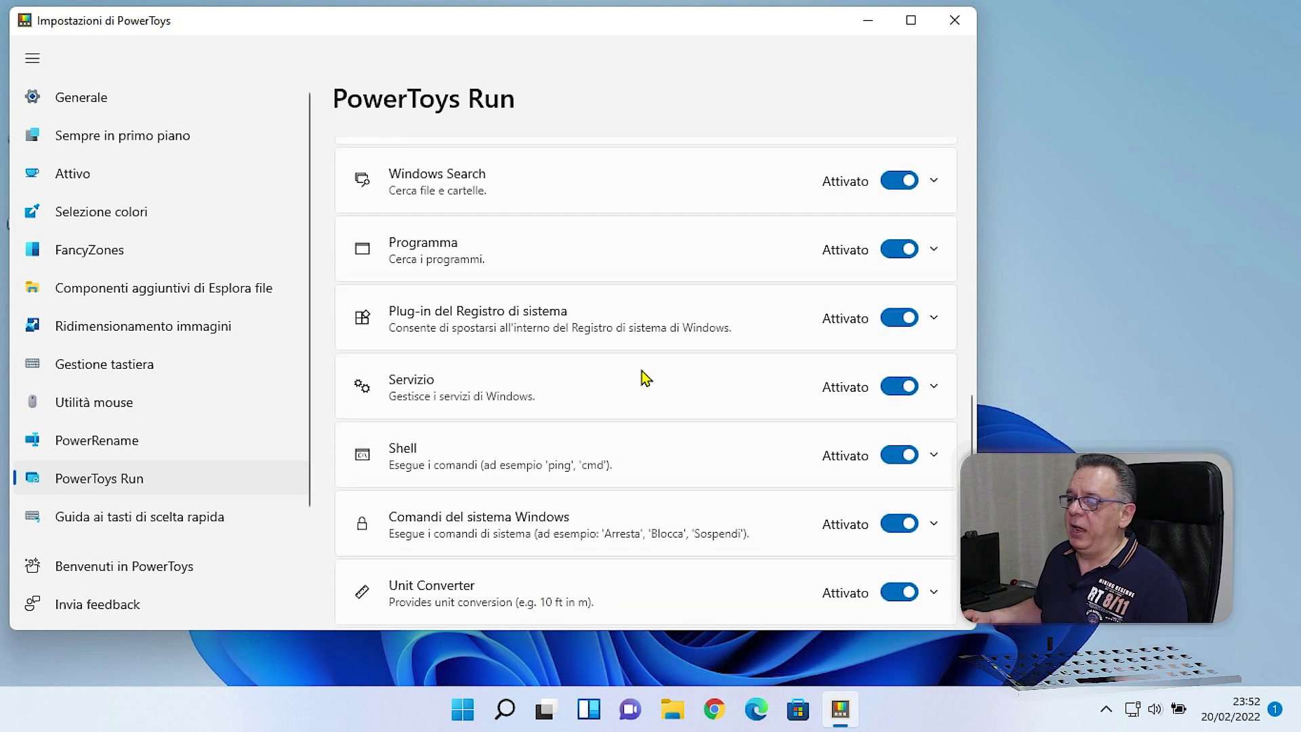
scroll(645, 377, "down", 3)
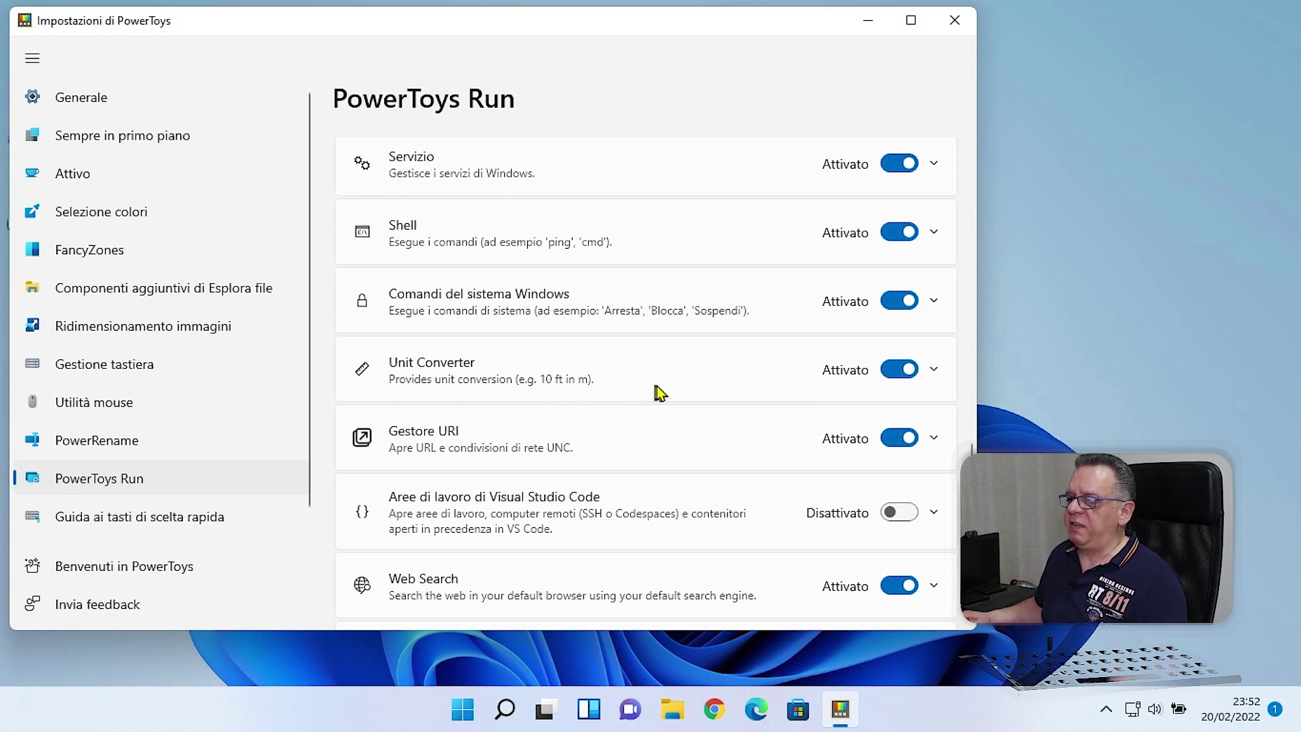
left_click(936, 370)
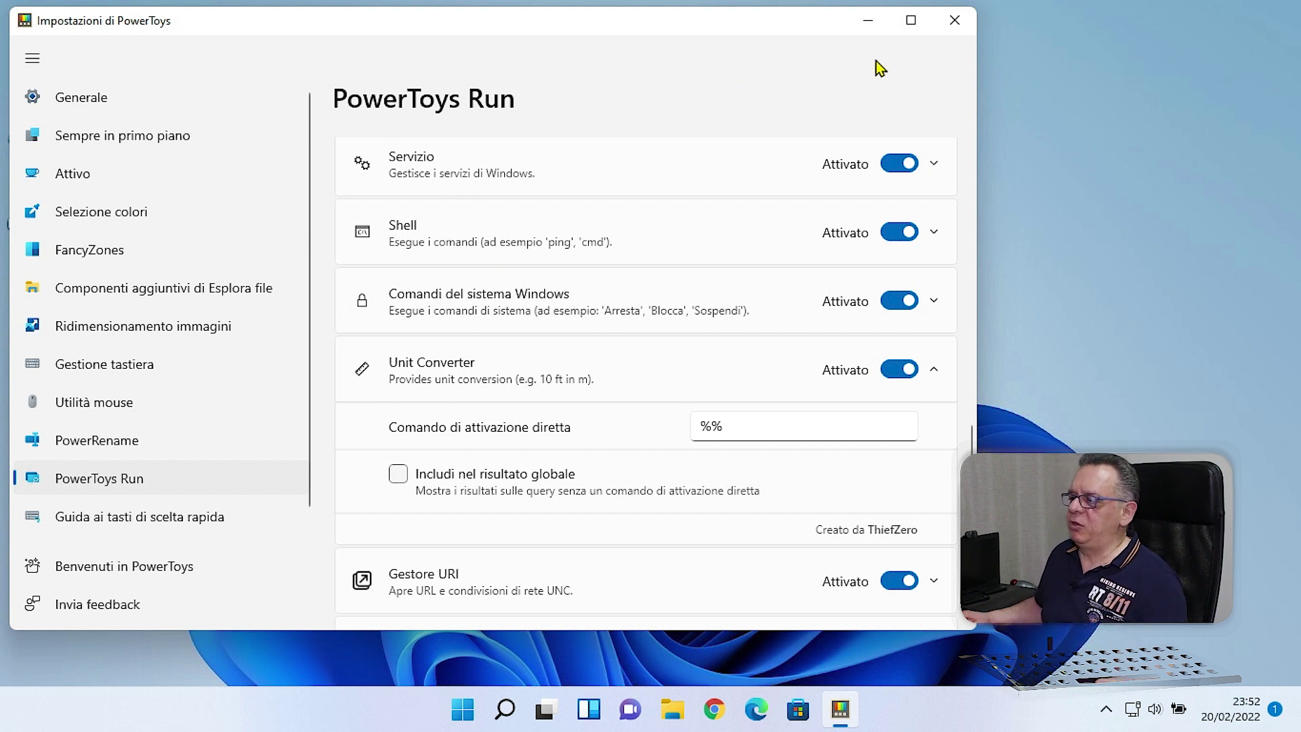
left_click(628, 369)
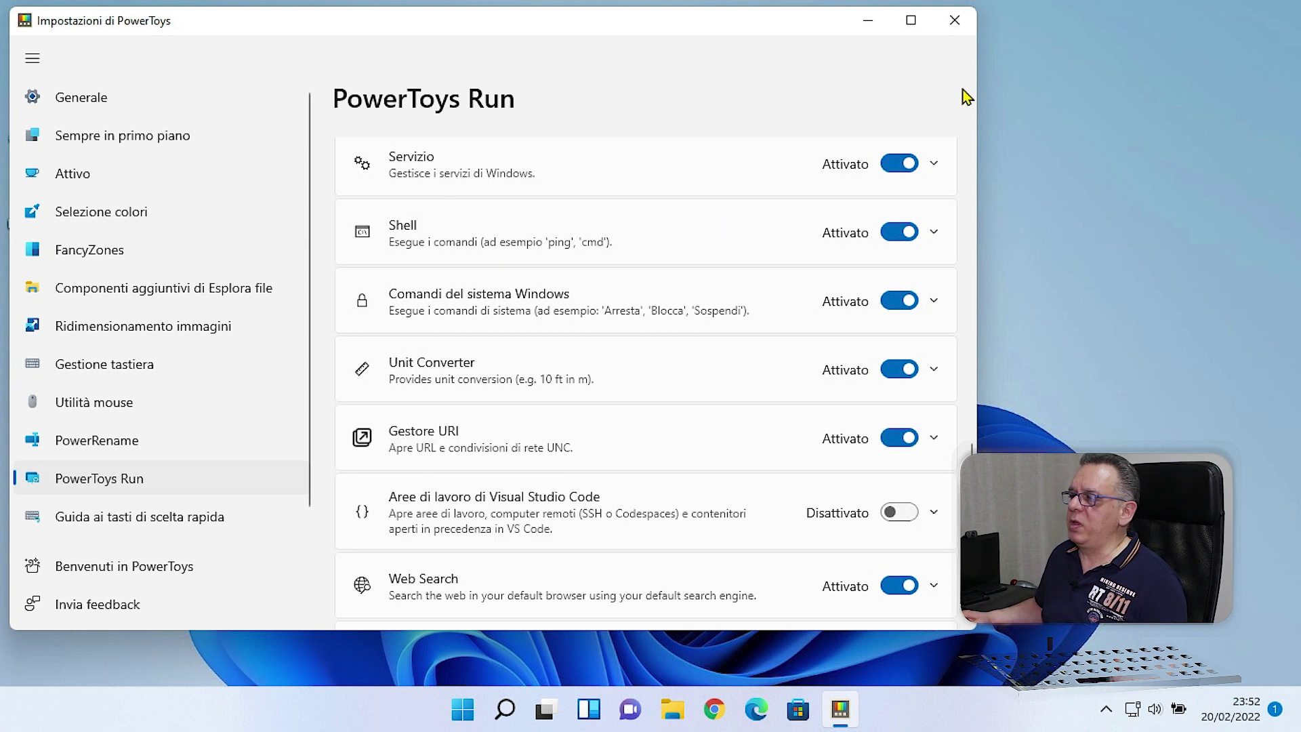
Minimize the PowerToys settings window and calculate "=5+3-2" in the PowerToys Run launcher
left_click(870, 22)
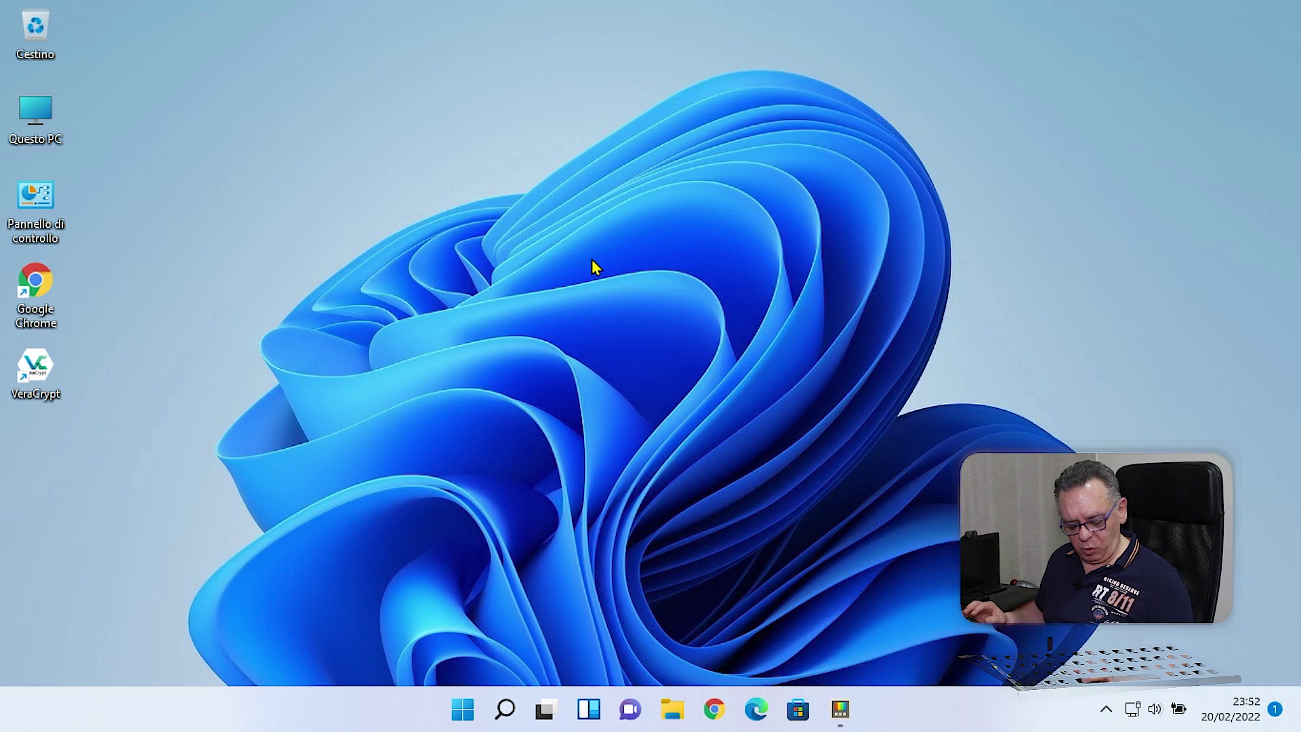
key("alt+space")
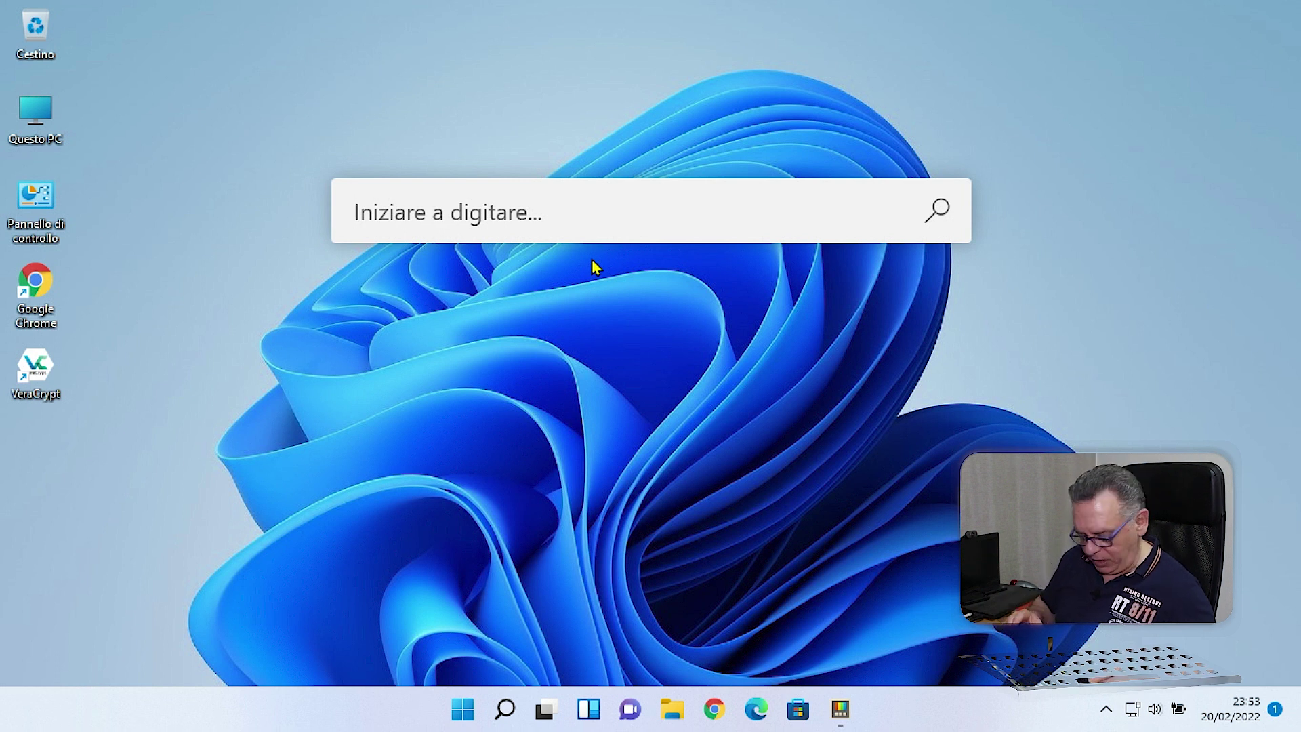
type("=")
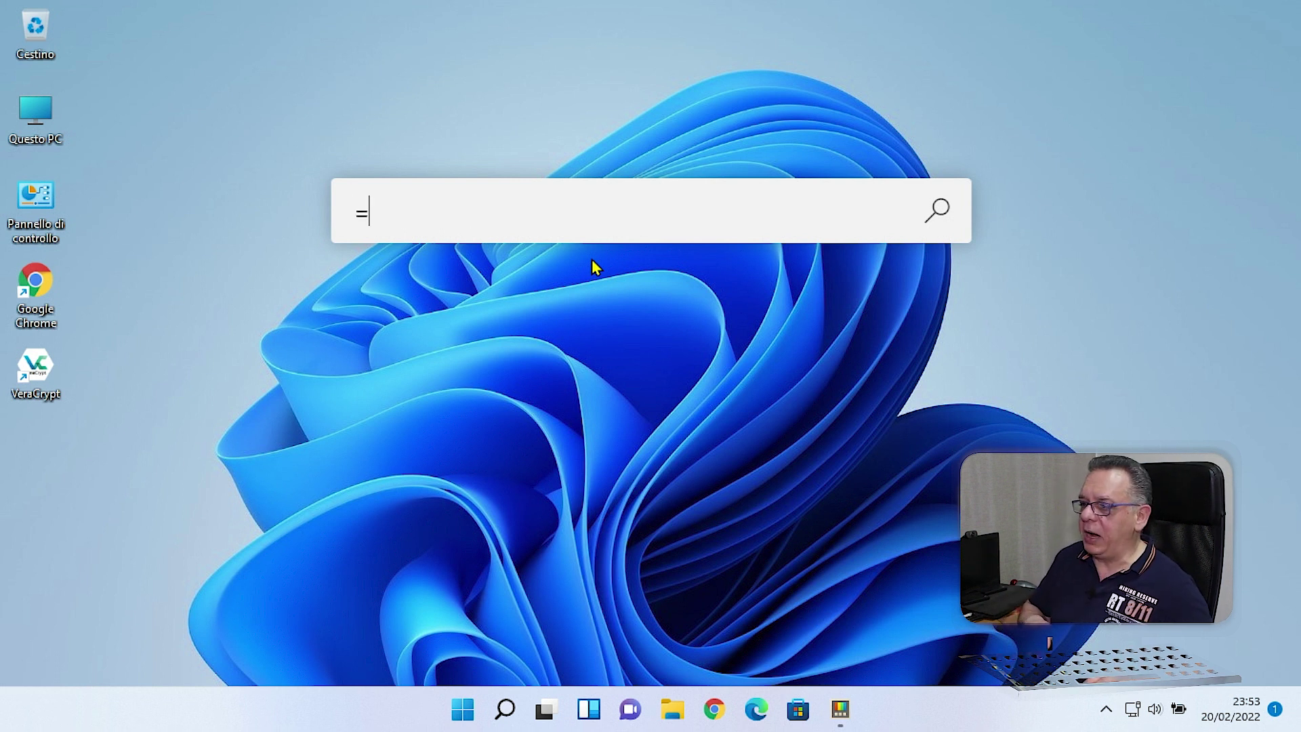
type("5")
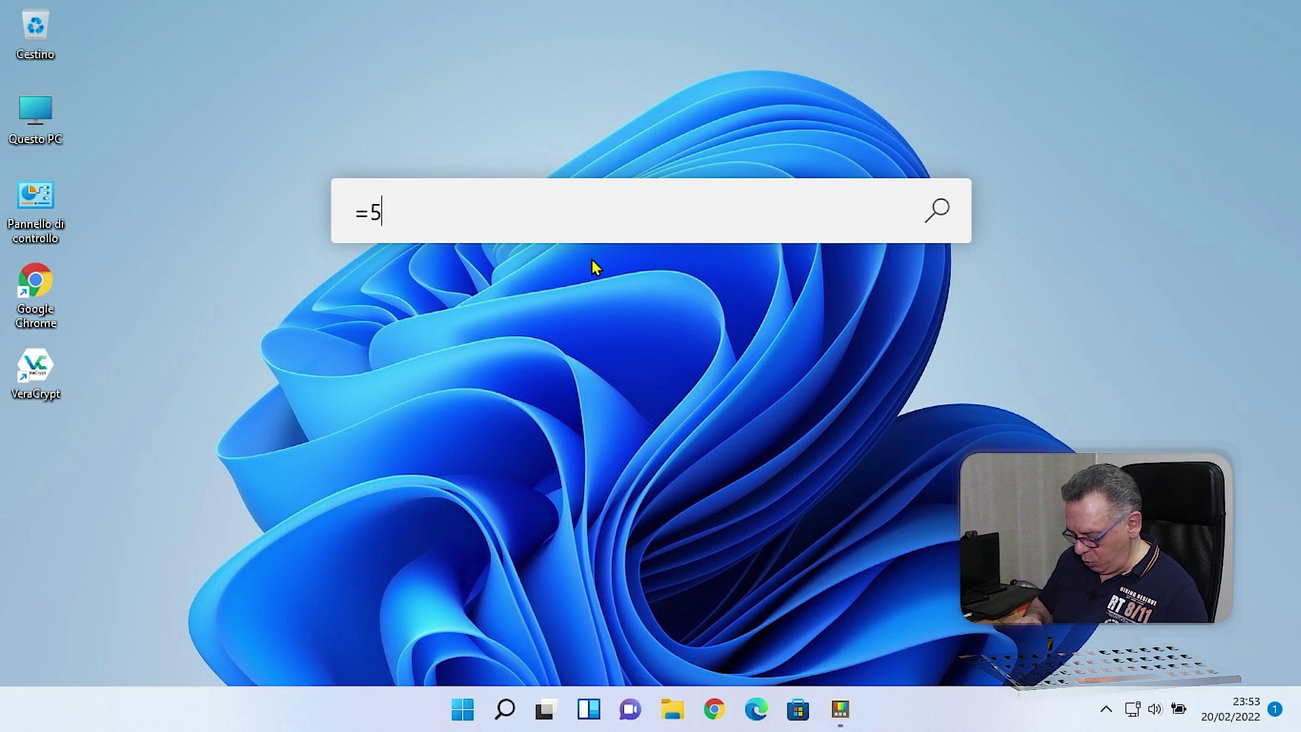
type("+3")
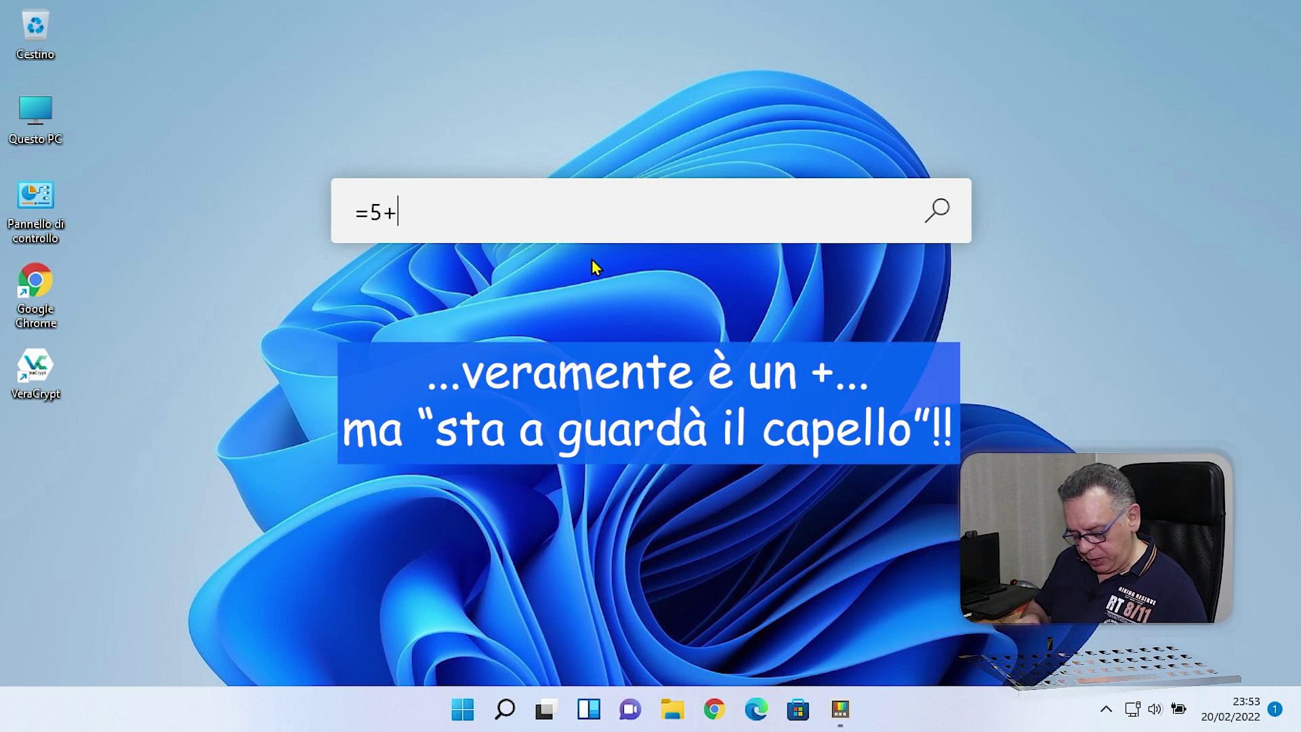
type("2")
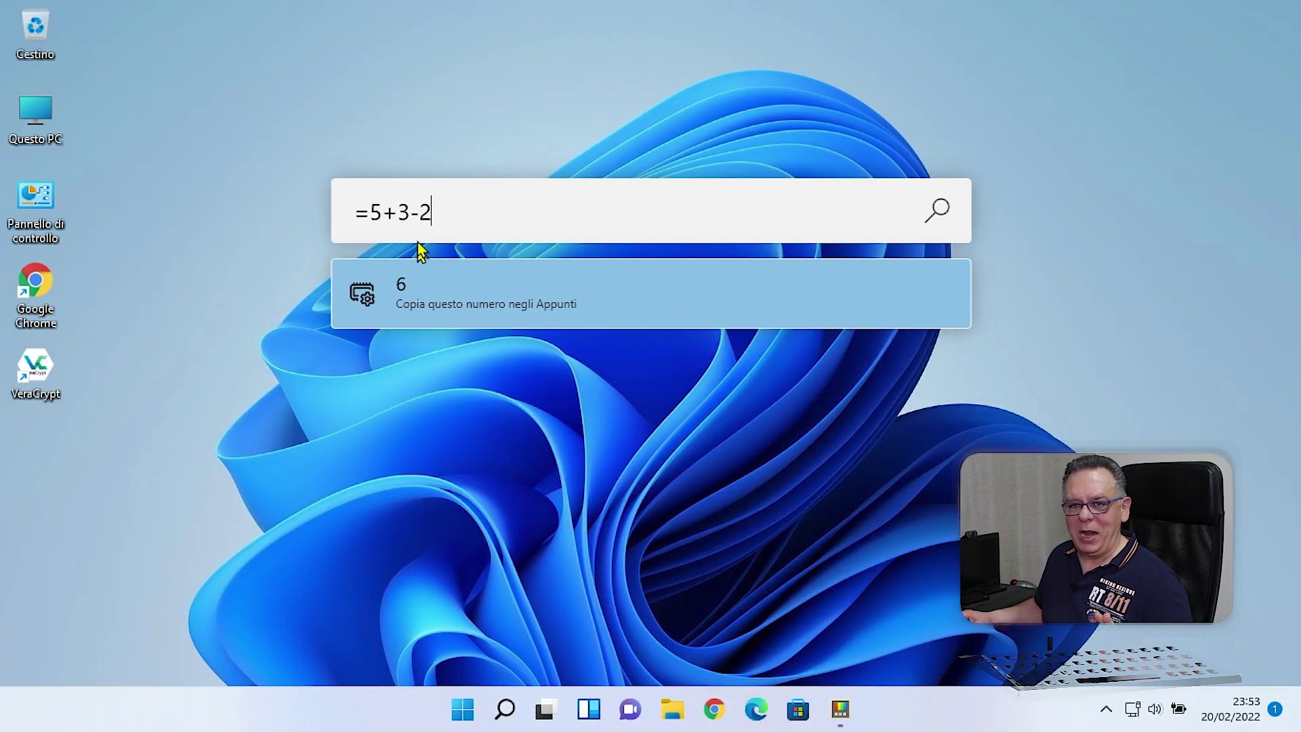
Replace the launcher query with "calc", run the calc command to open the calculator, and close the calculator
left_click_drag(451, 206, 314, 217)
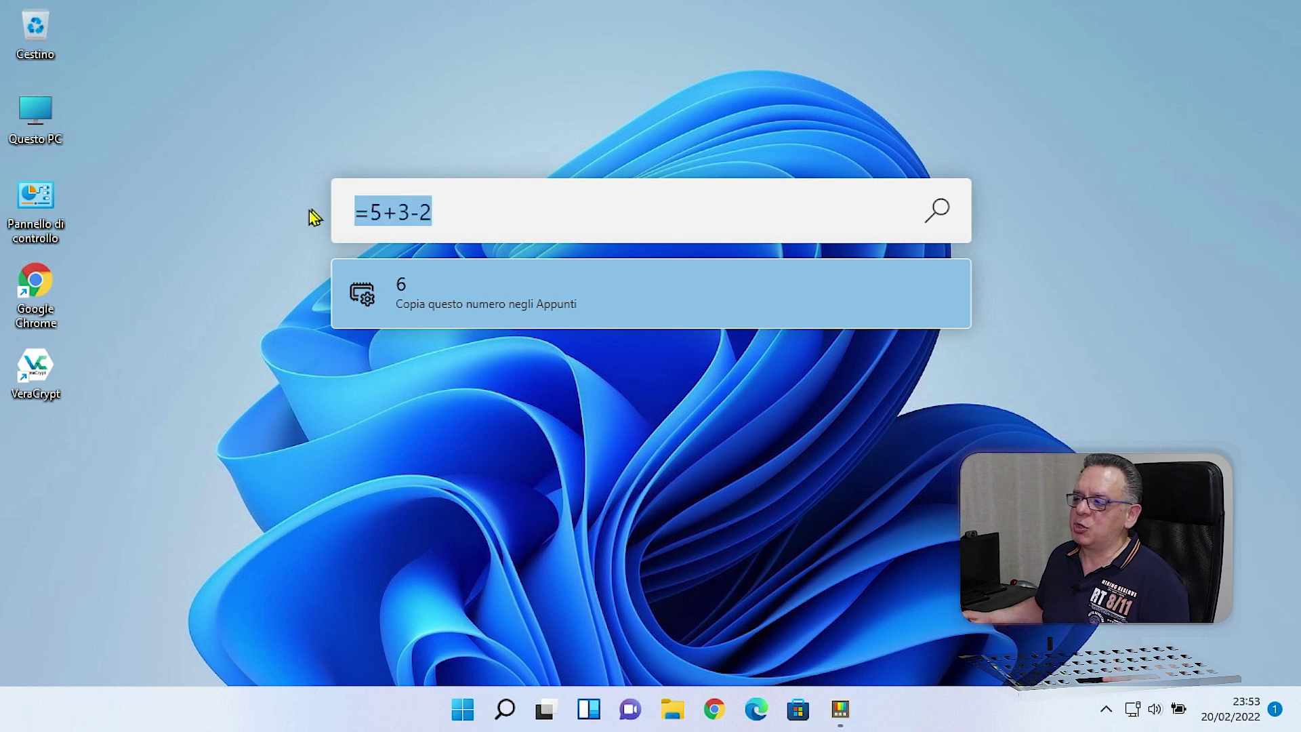
type("calc")
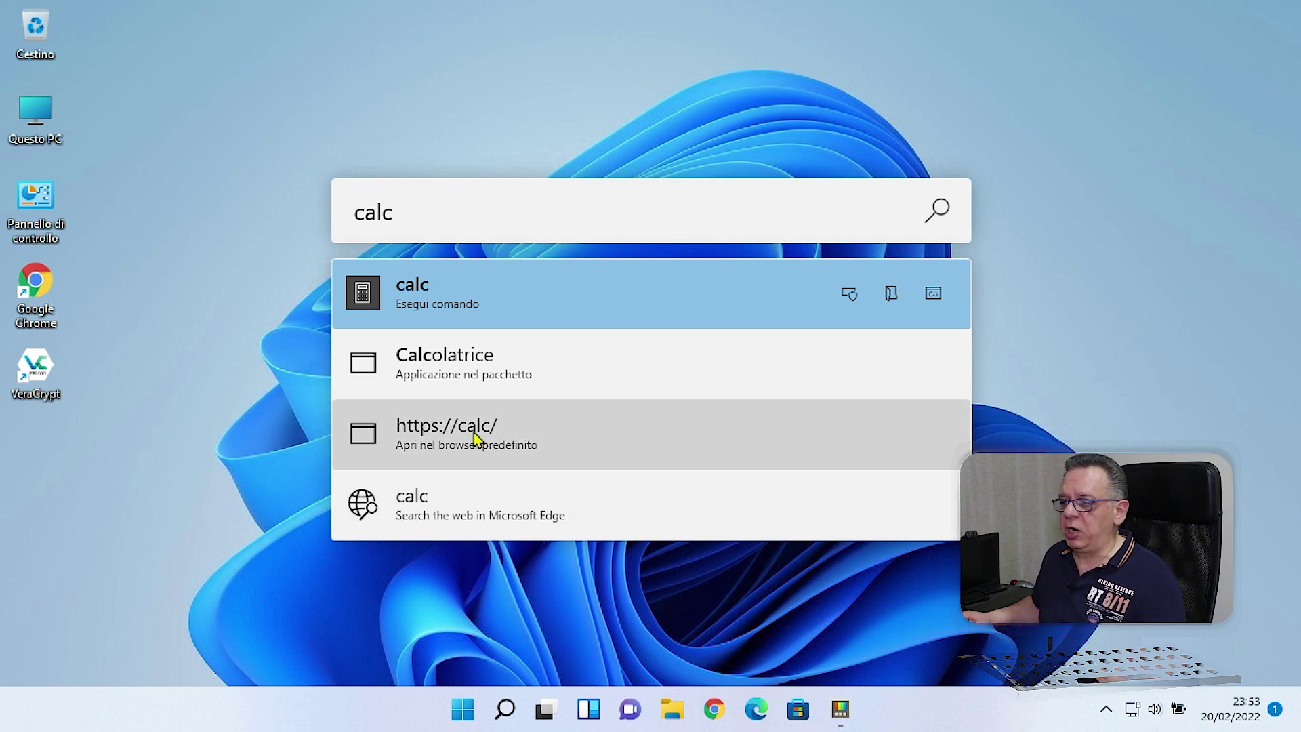
left_click(424, 298)
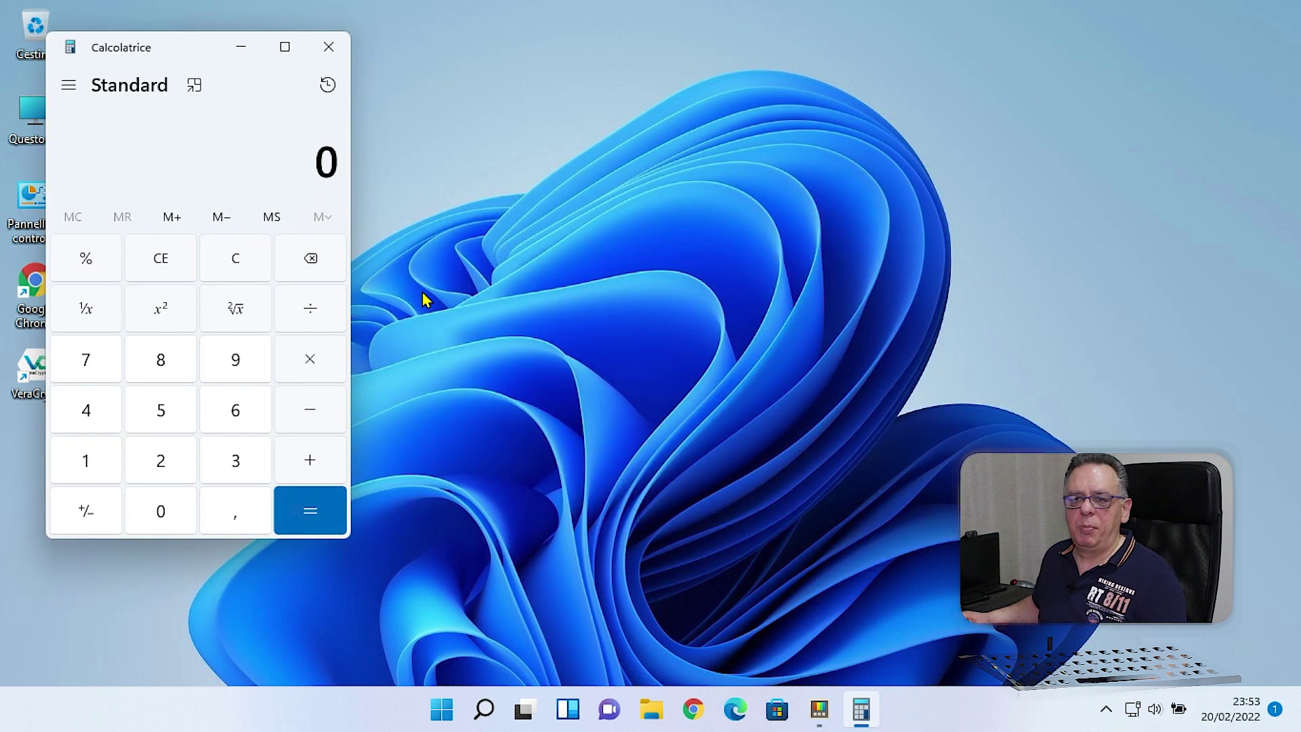
left_click(328, 47)
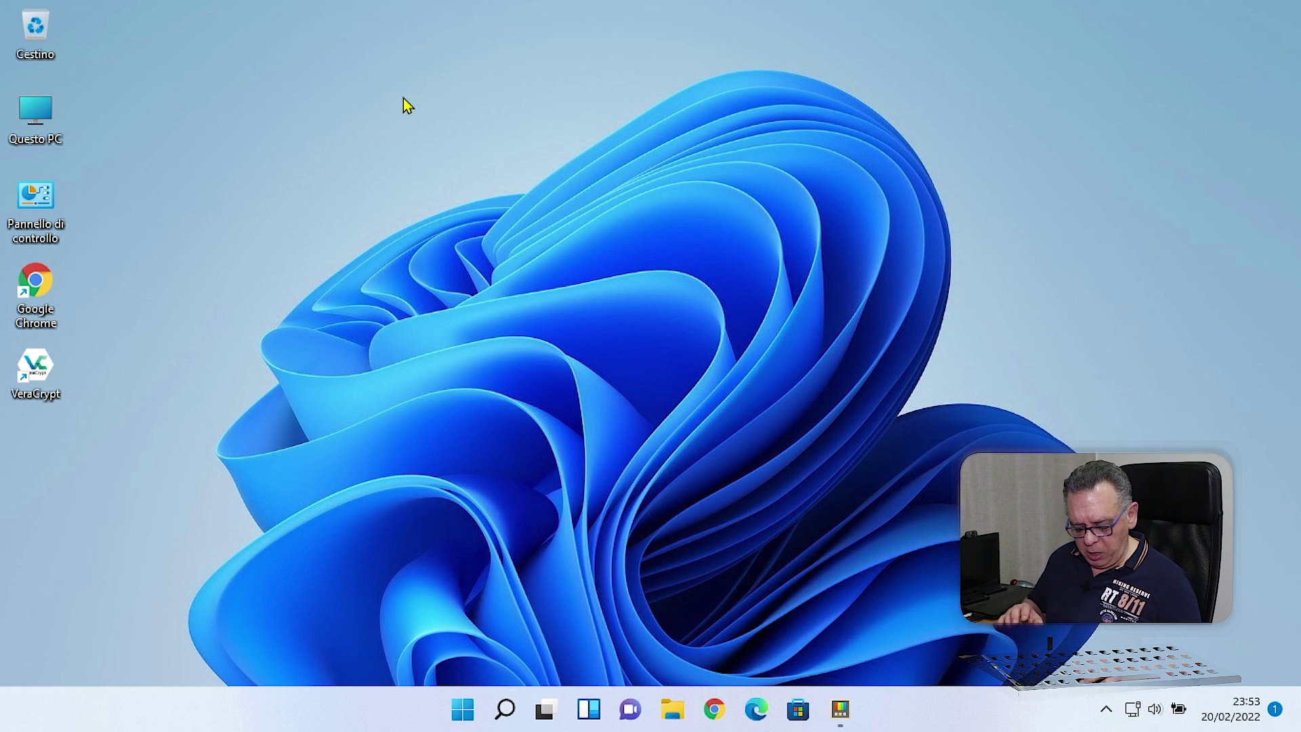
Launch PrivaZer.exe from PowerToys Run using the query "priva", exit it and return to the PowerToys settings window
key("alt+space")
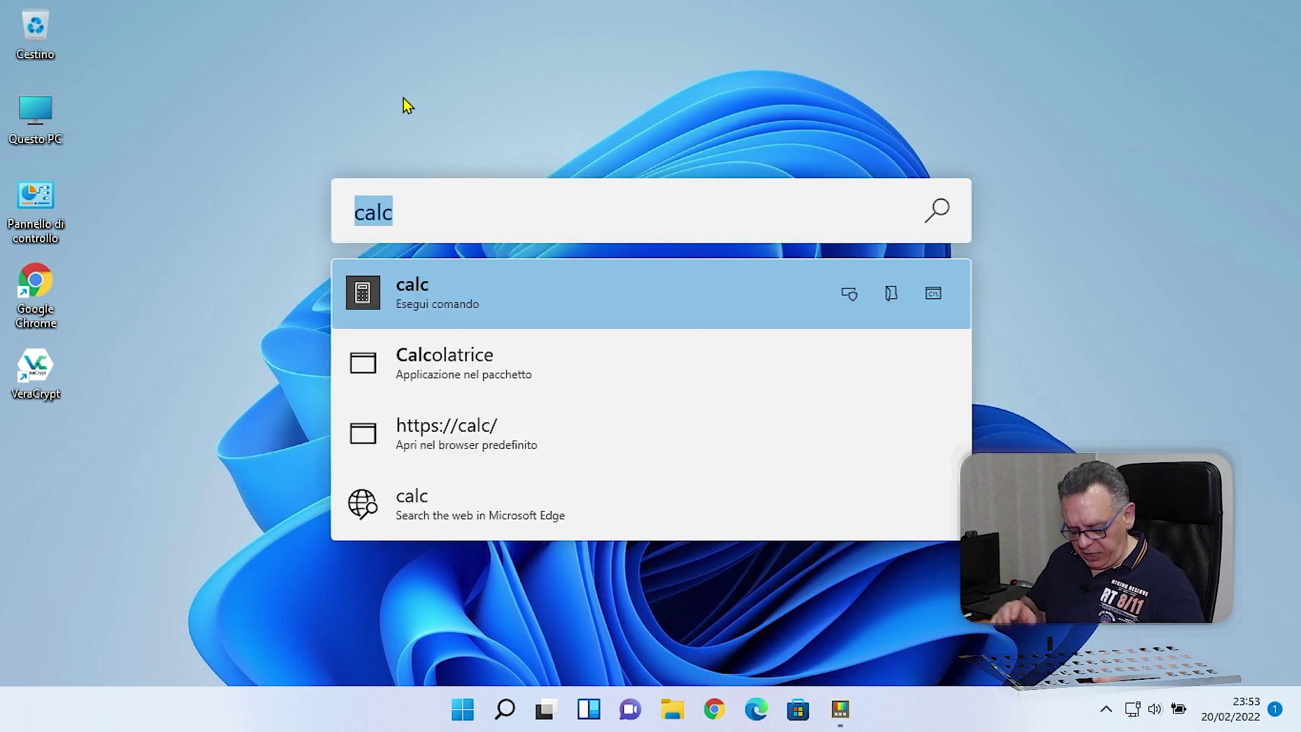
type("priva")
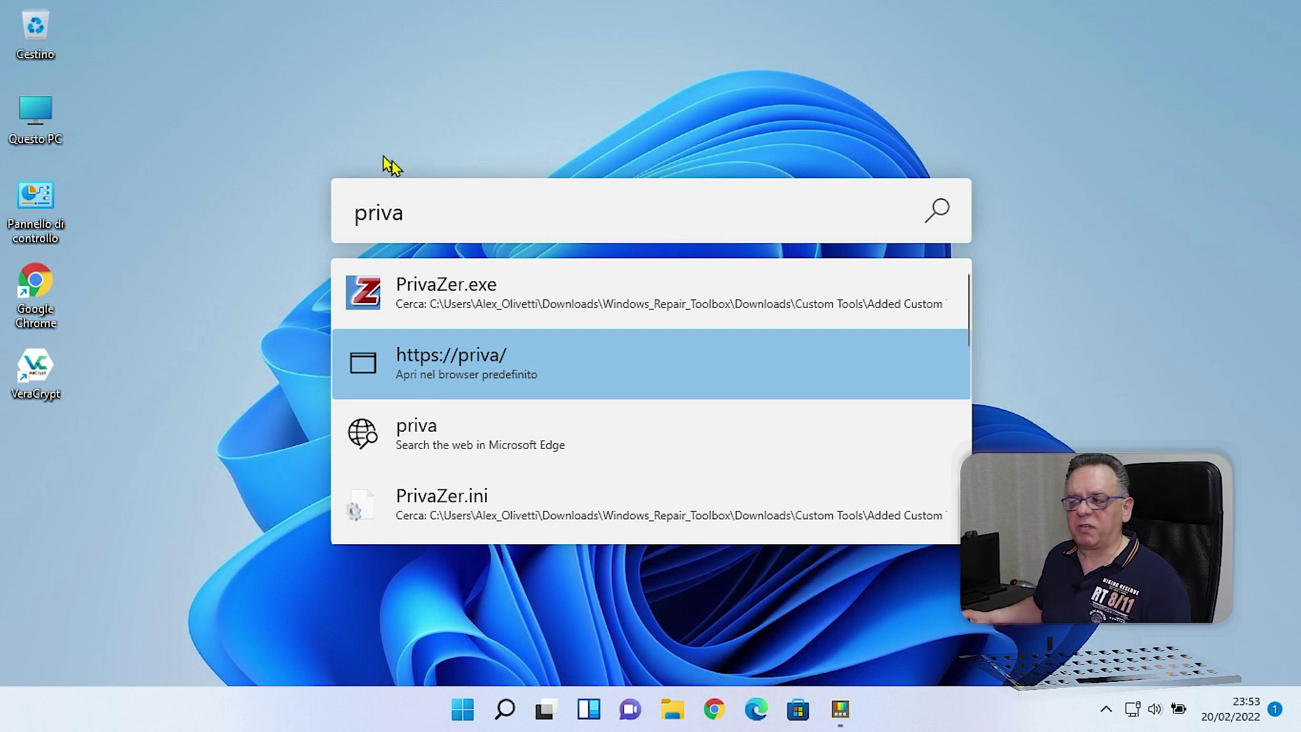
left_click(461, 286)
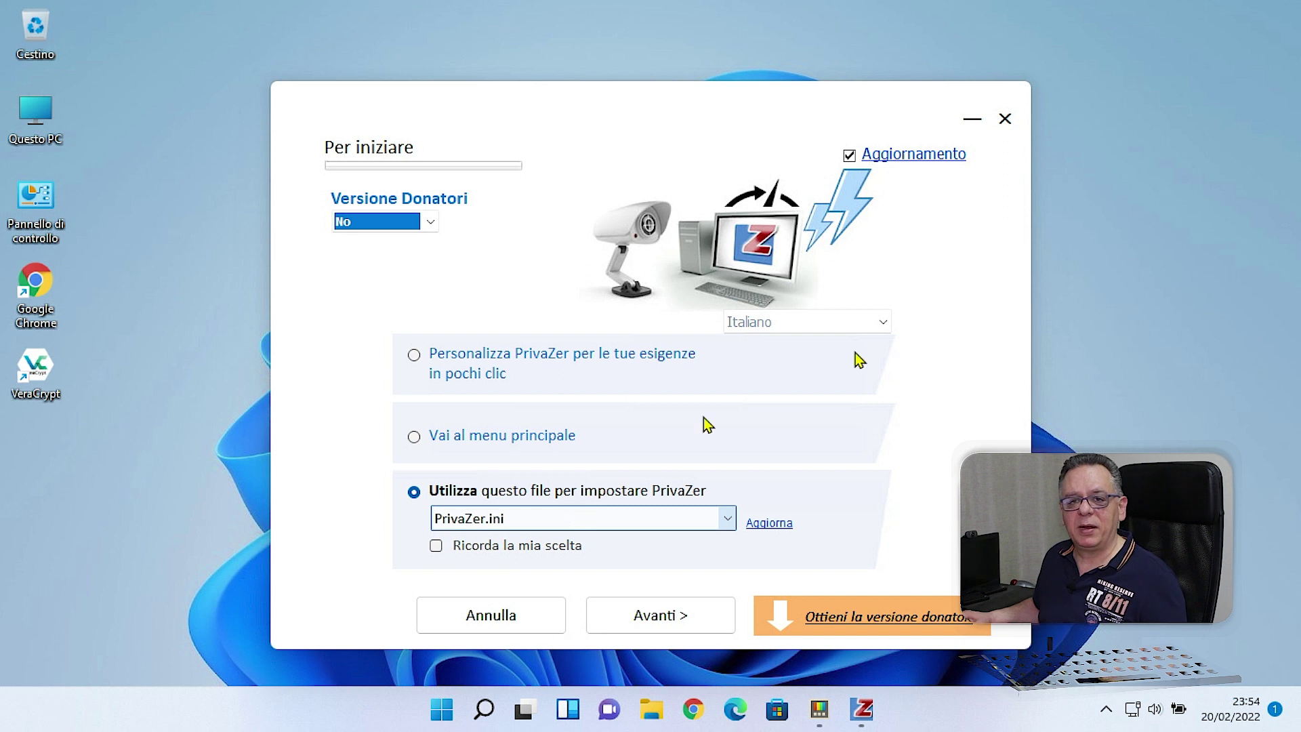
left_click(1006, 118)
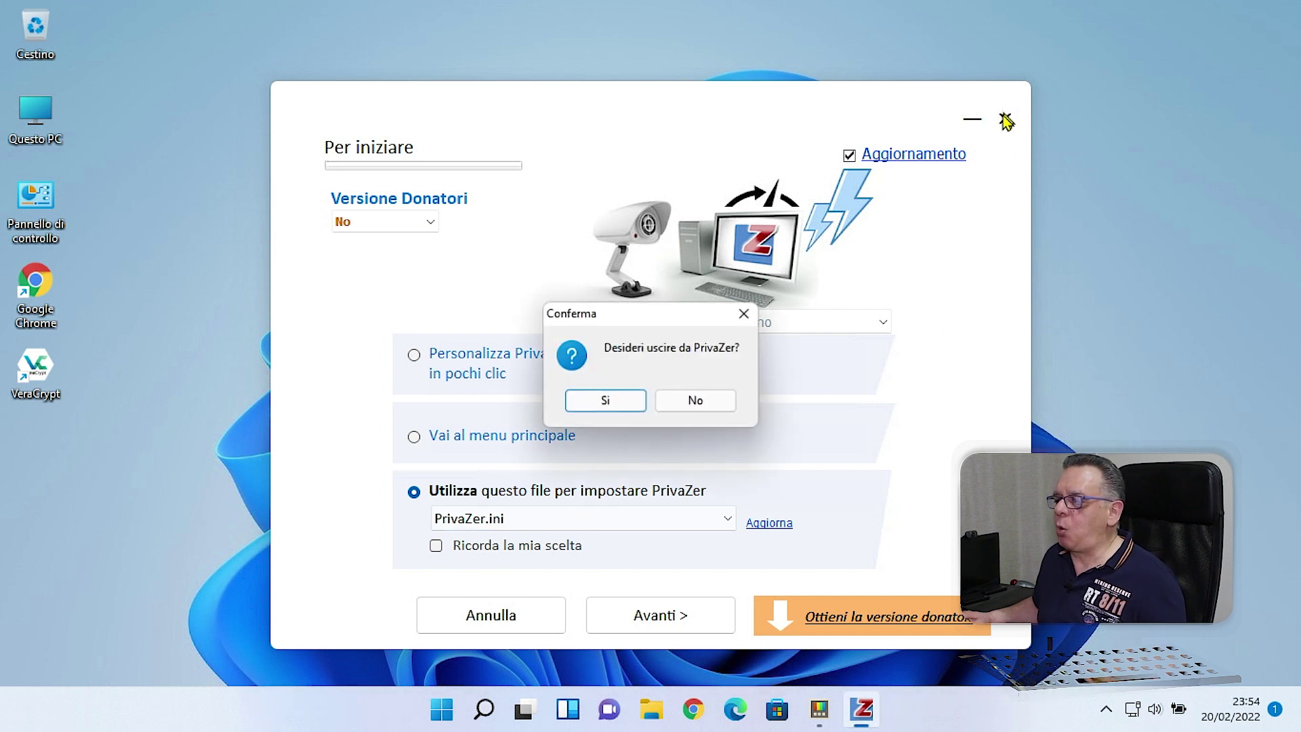
left_click(616, 403)
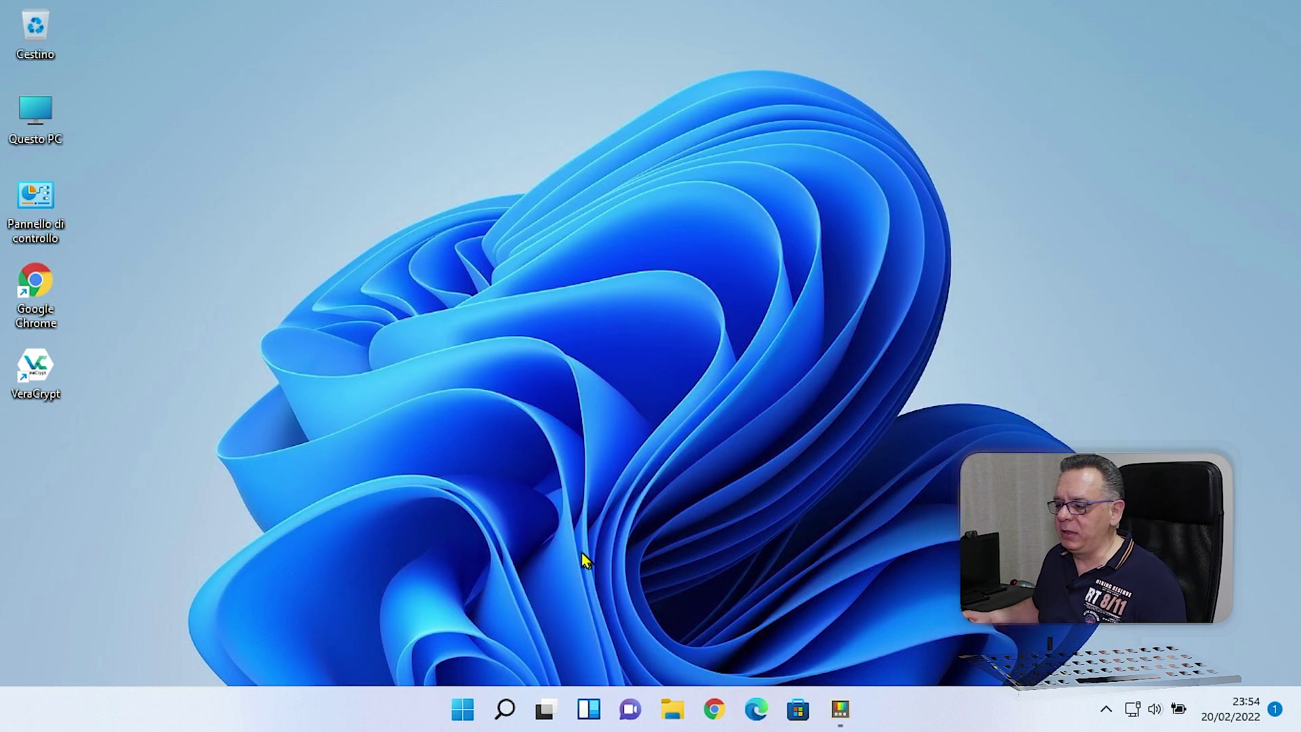
left_click(840, 710)
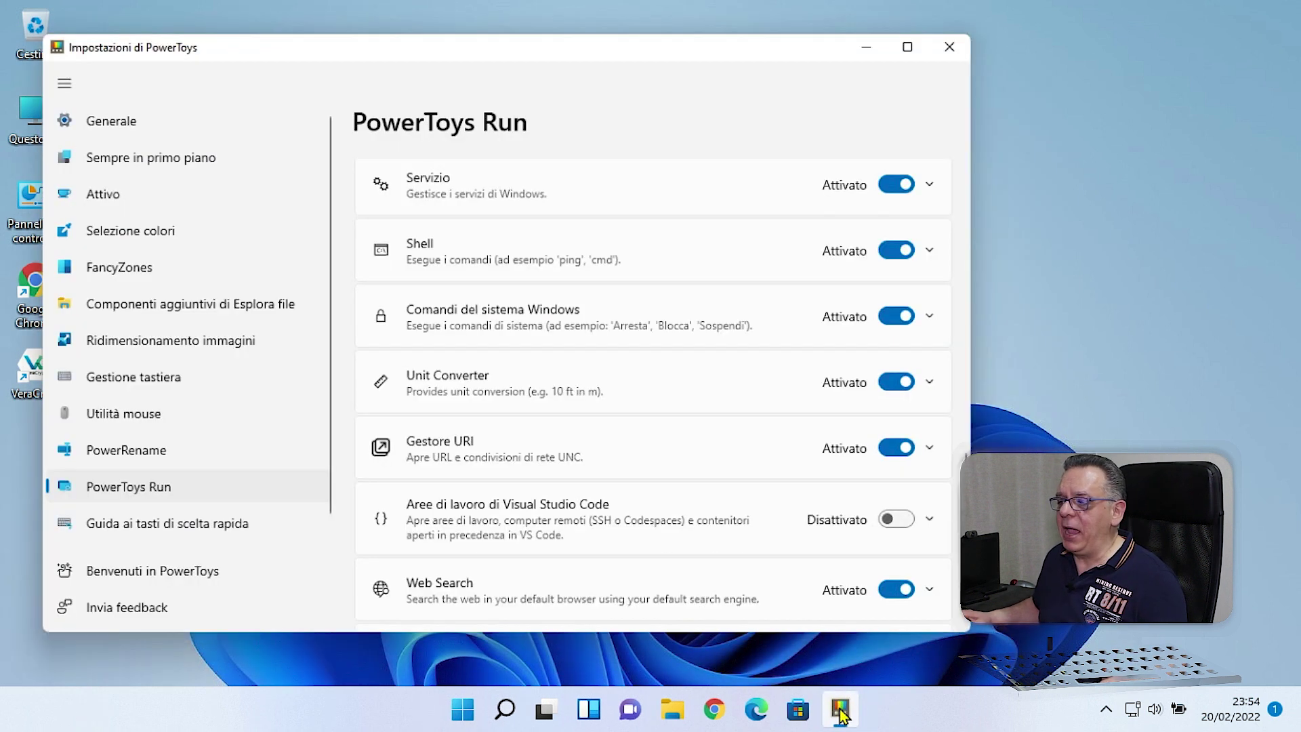